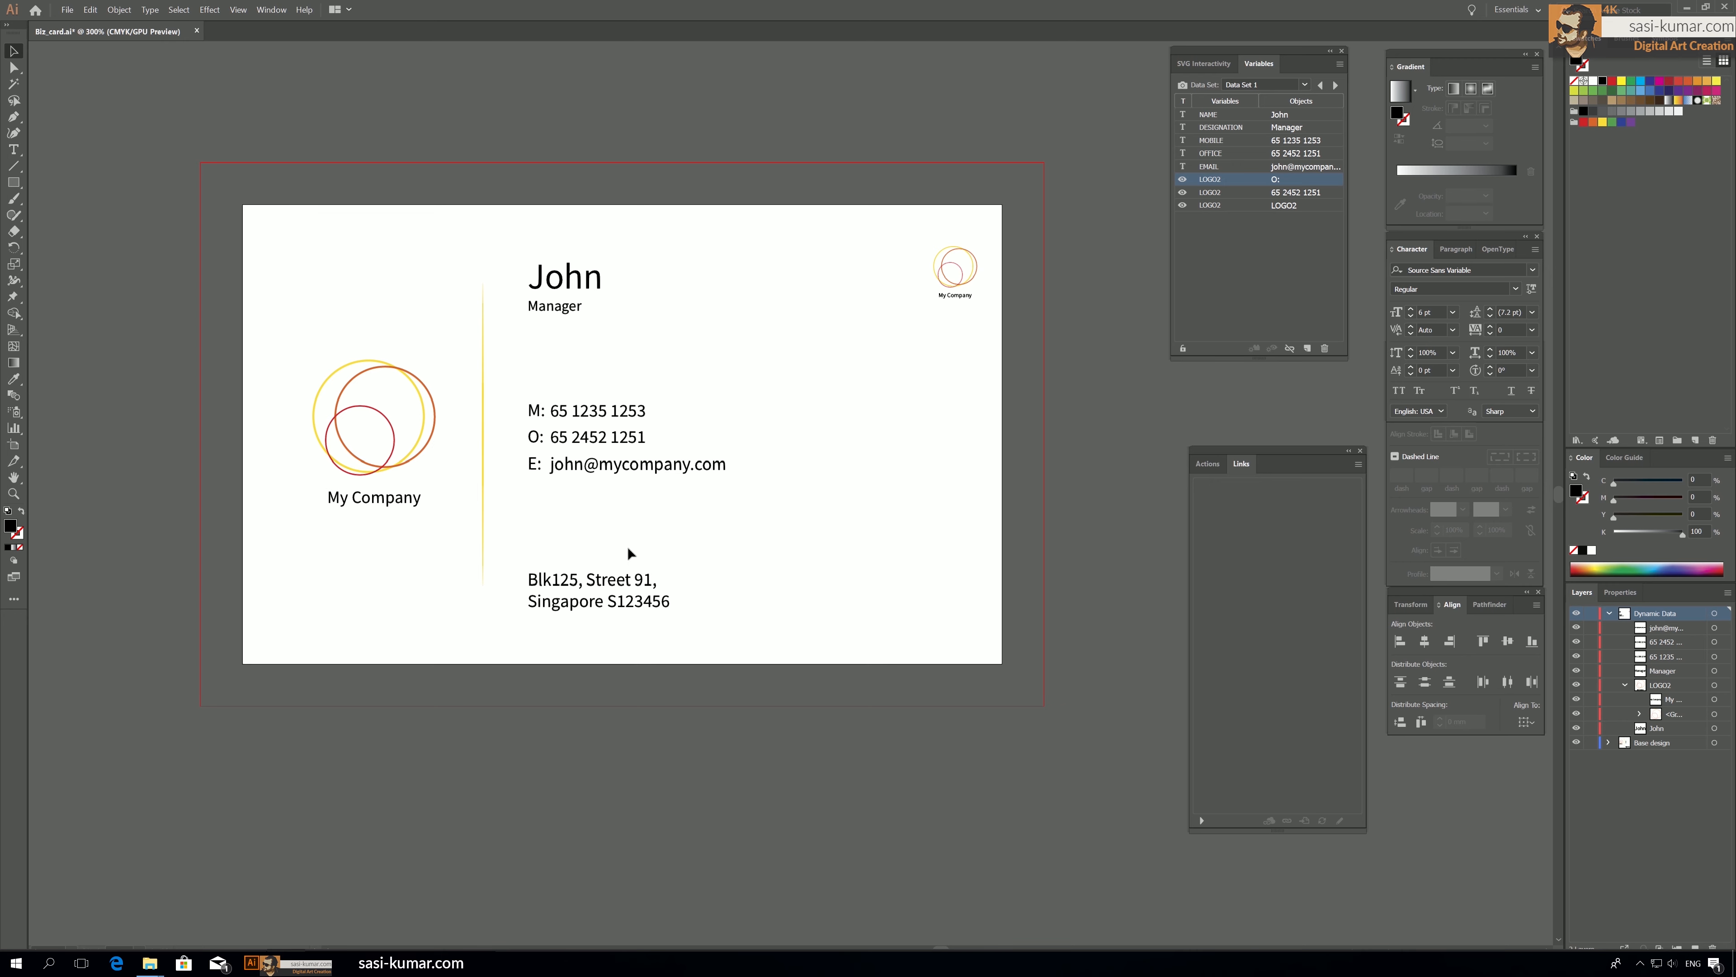
# Delete the large My Company logo from the business card, beside the vertical gold line.
pyautogui.click(379, 471)
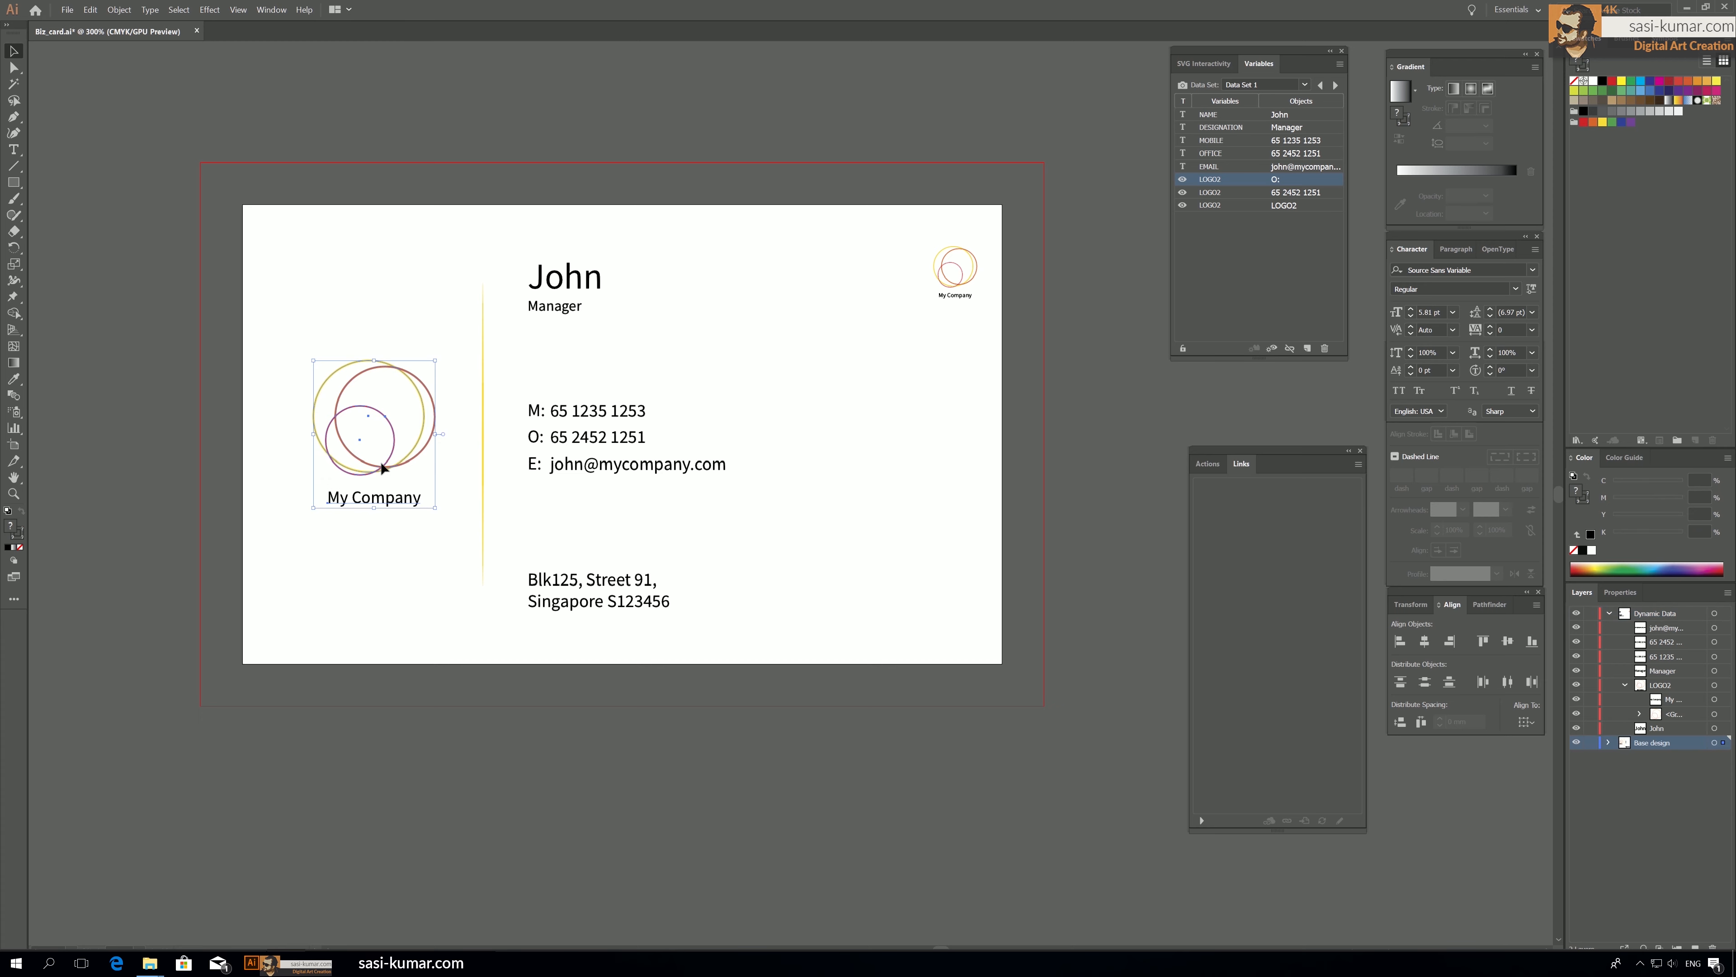
pyautogui.press('Delete')
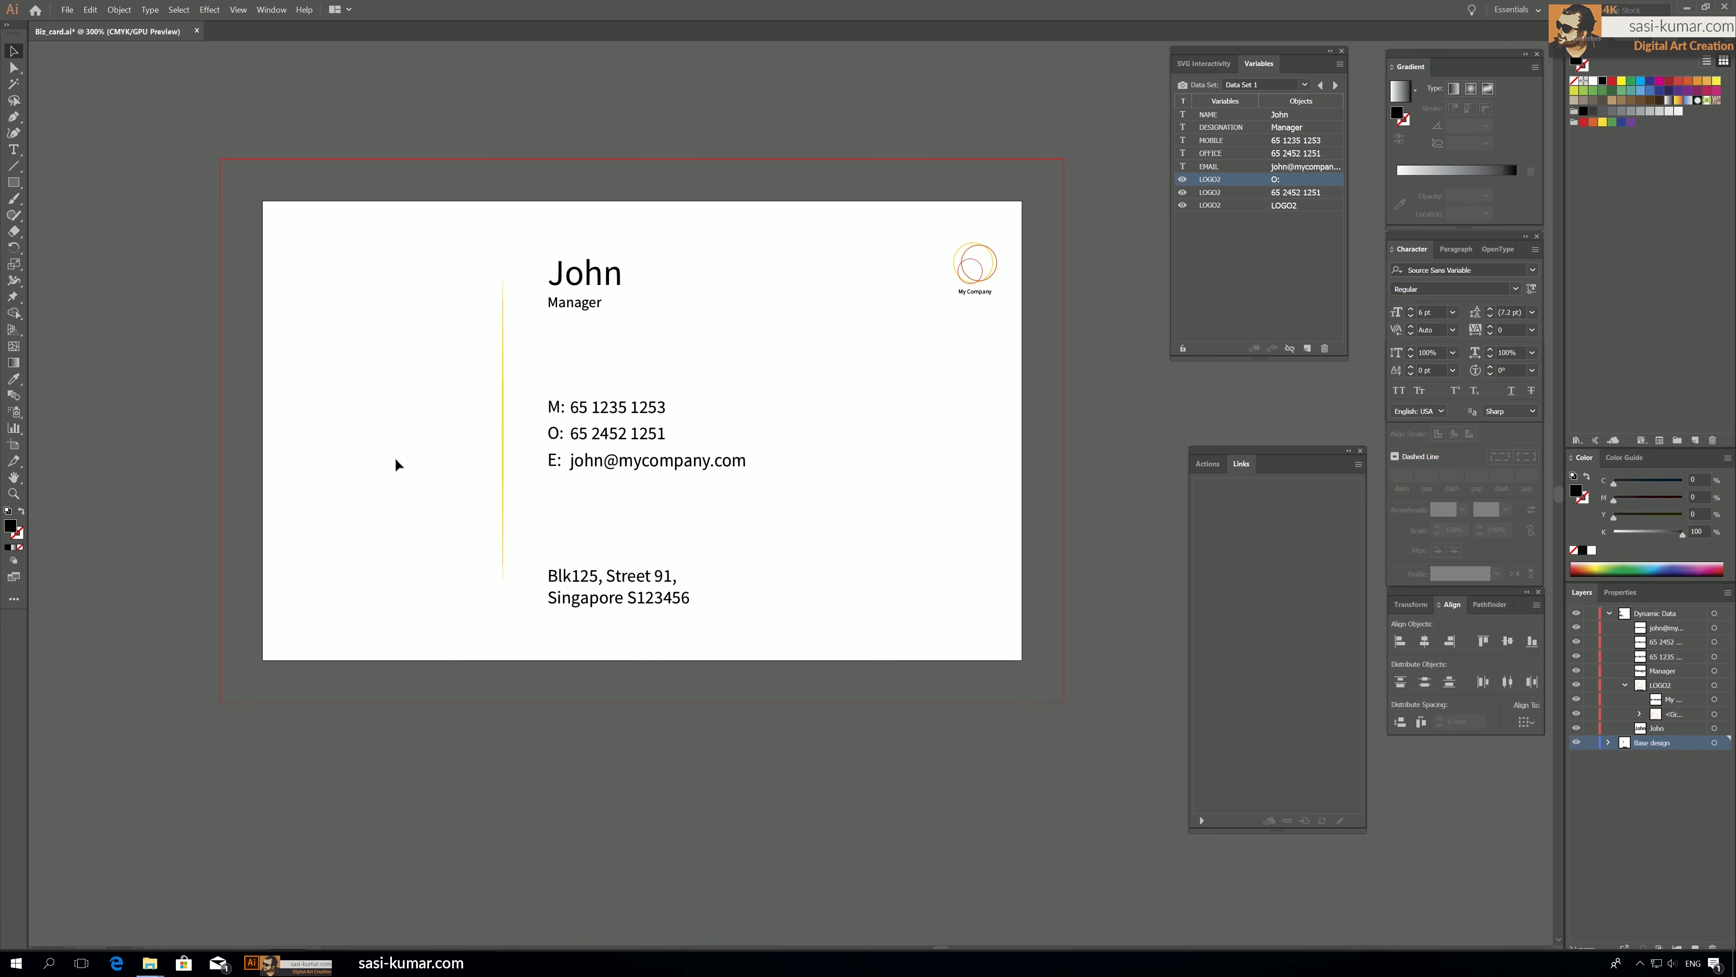
# Draw a black square as a photo placeholder in the empty area beside the gold line and nudge it into place.
pyautogui.click(14, 182)
pyautogui.moveTo(301, 334); pyautogui.dragTo(466, 499)
pyautogui.click(14, 50)
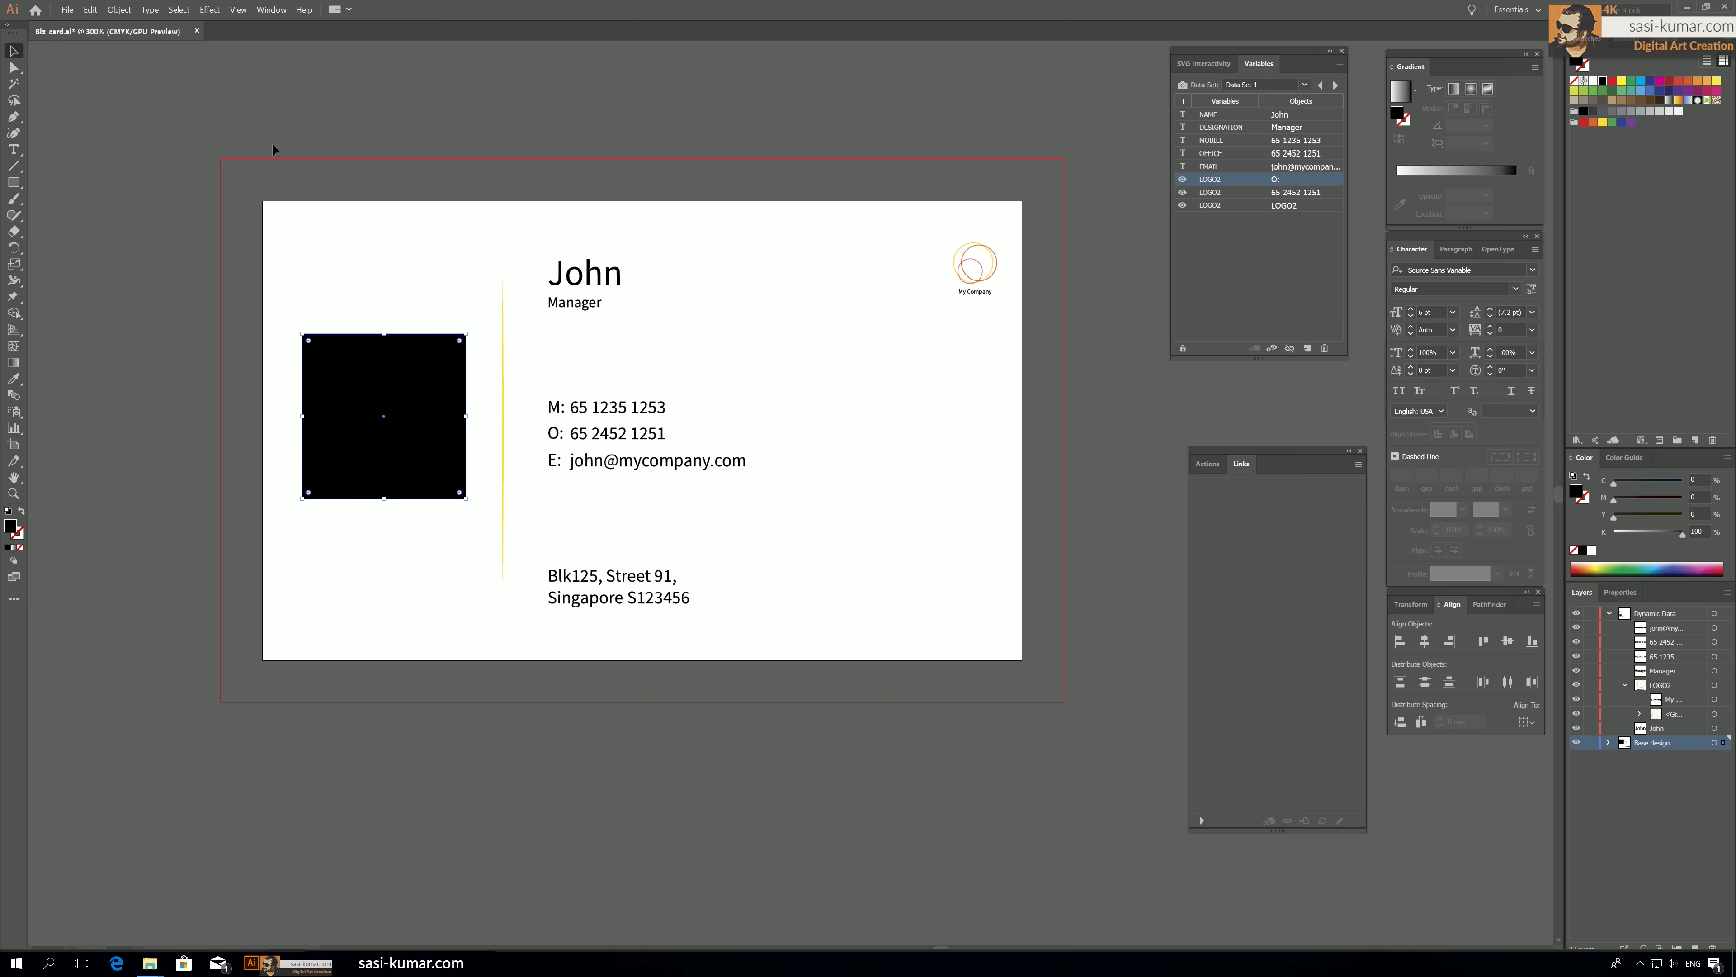
pyautogui.moveTo(407, 394); pyautogui.dragTo(410, 389)
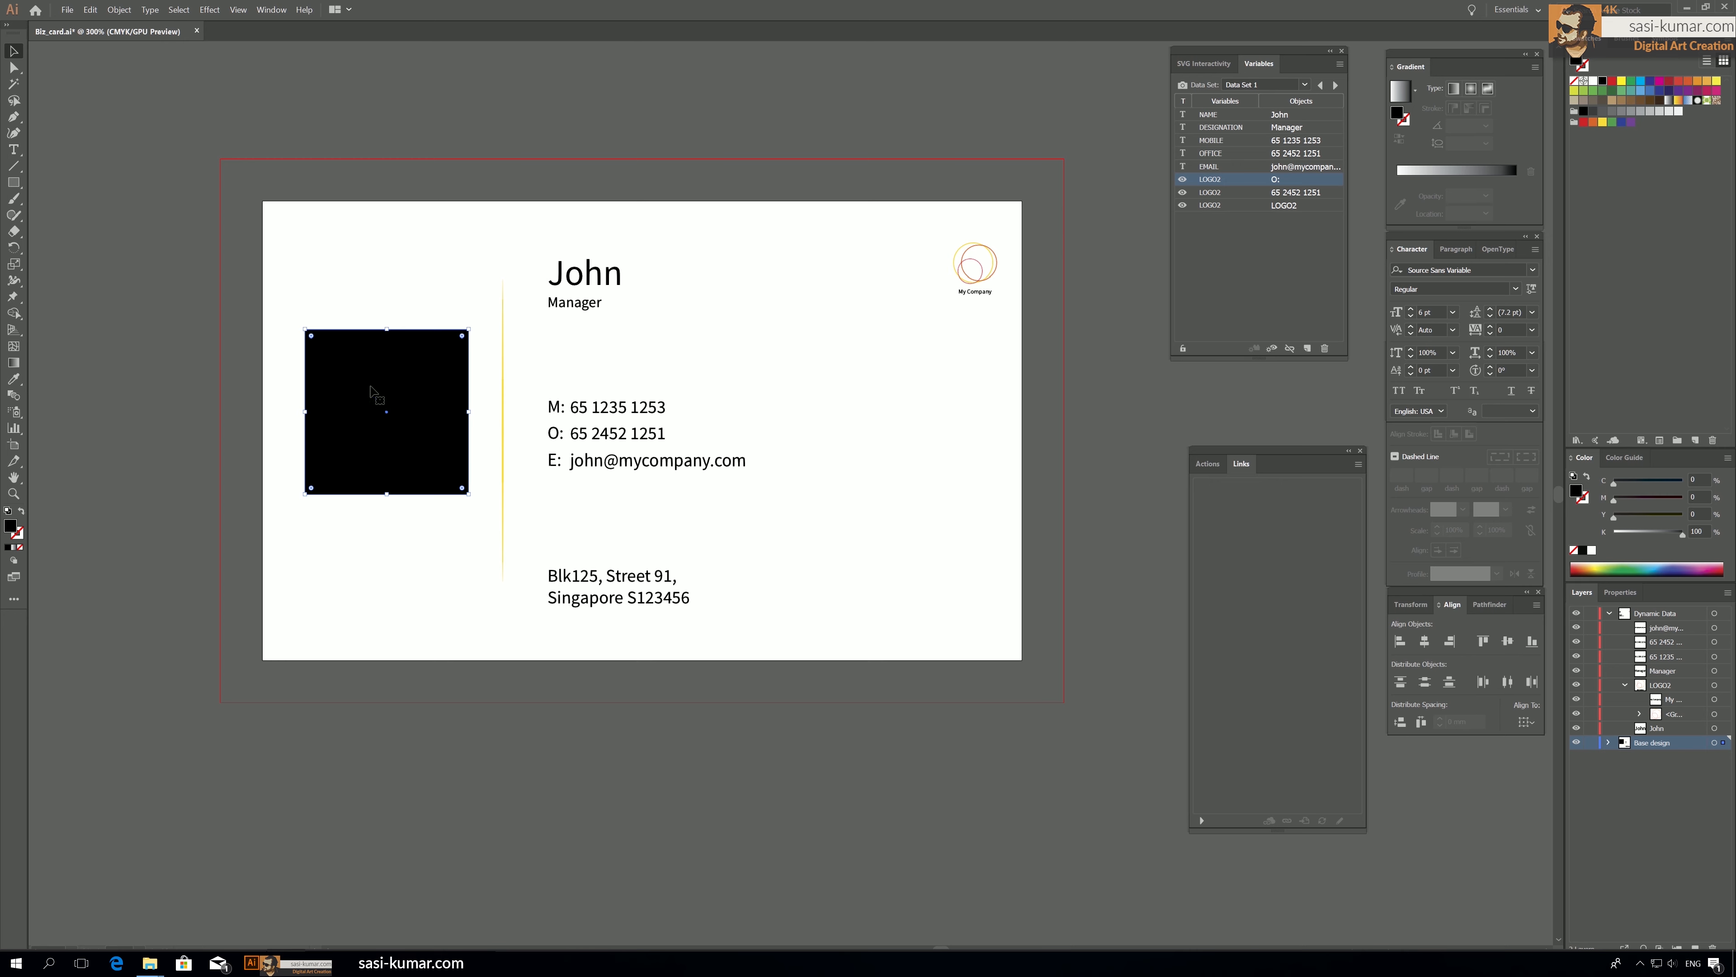
pyautogui.click(1123, 579)
pyautogui.click(375, 442)
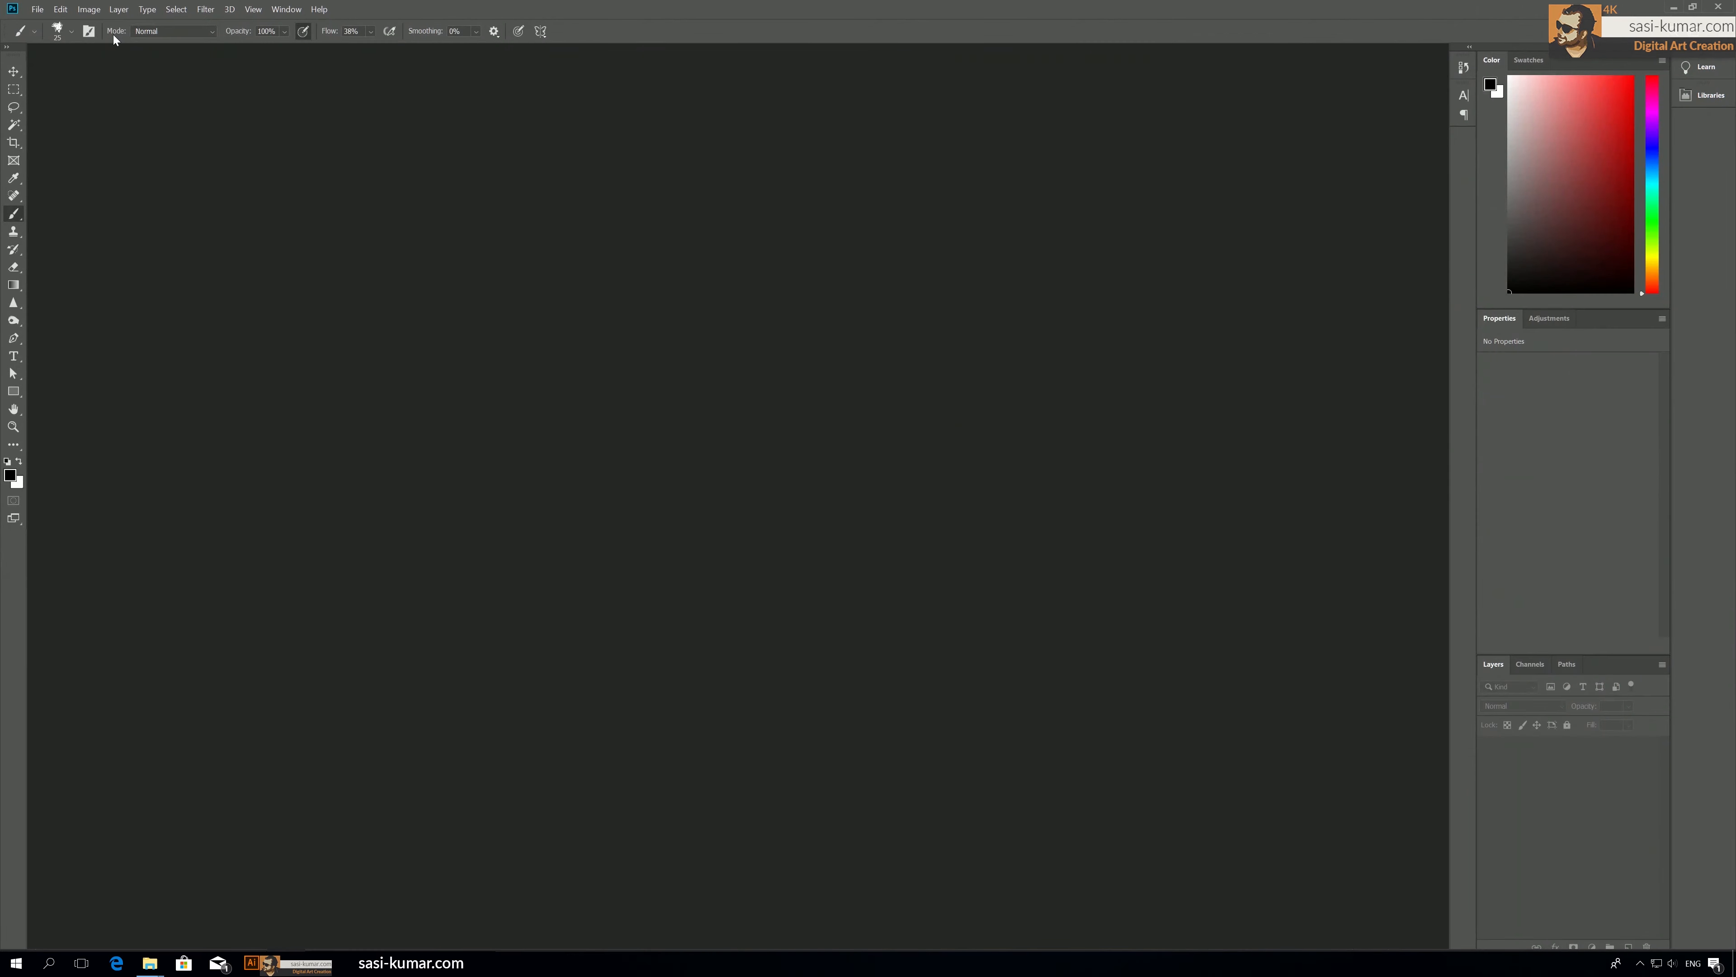
# In Photoshop, create a new 500 x 500 pixel document with a white background.
pyautogui.click(37, 9)
pyautogui.click(50, 24)
pyautogui.moveTo(815, 300); pyautogui.dragTo(760, 294)
pyautogui.write('500')
pyautogui.press('Tab')
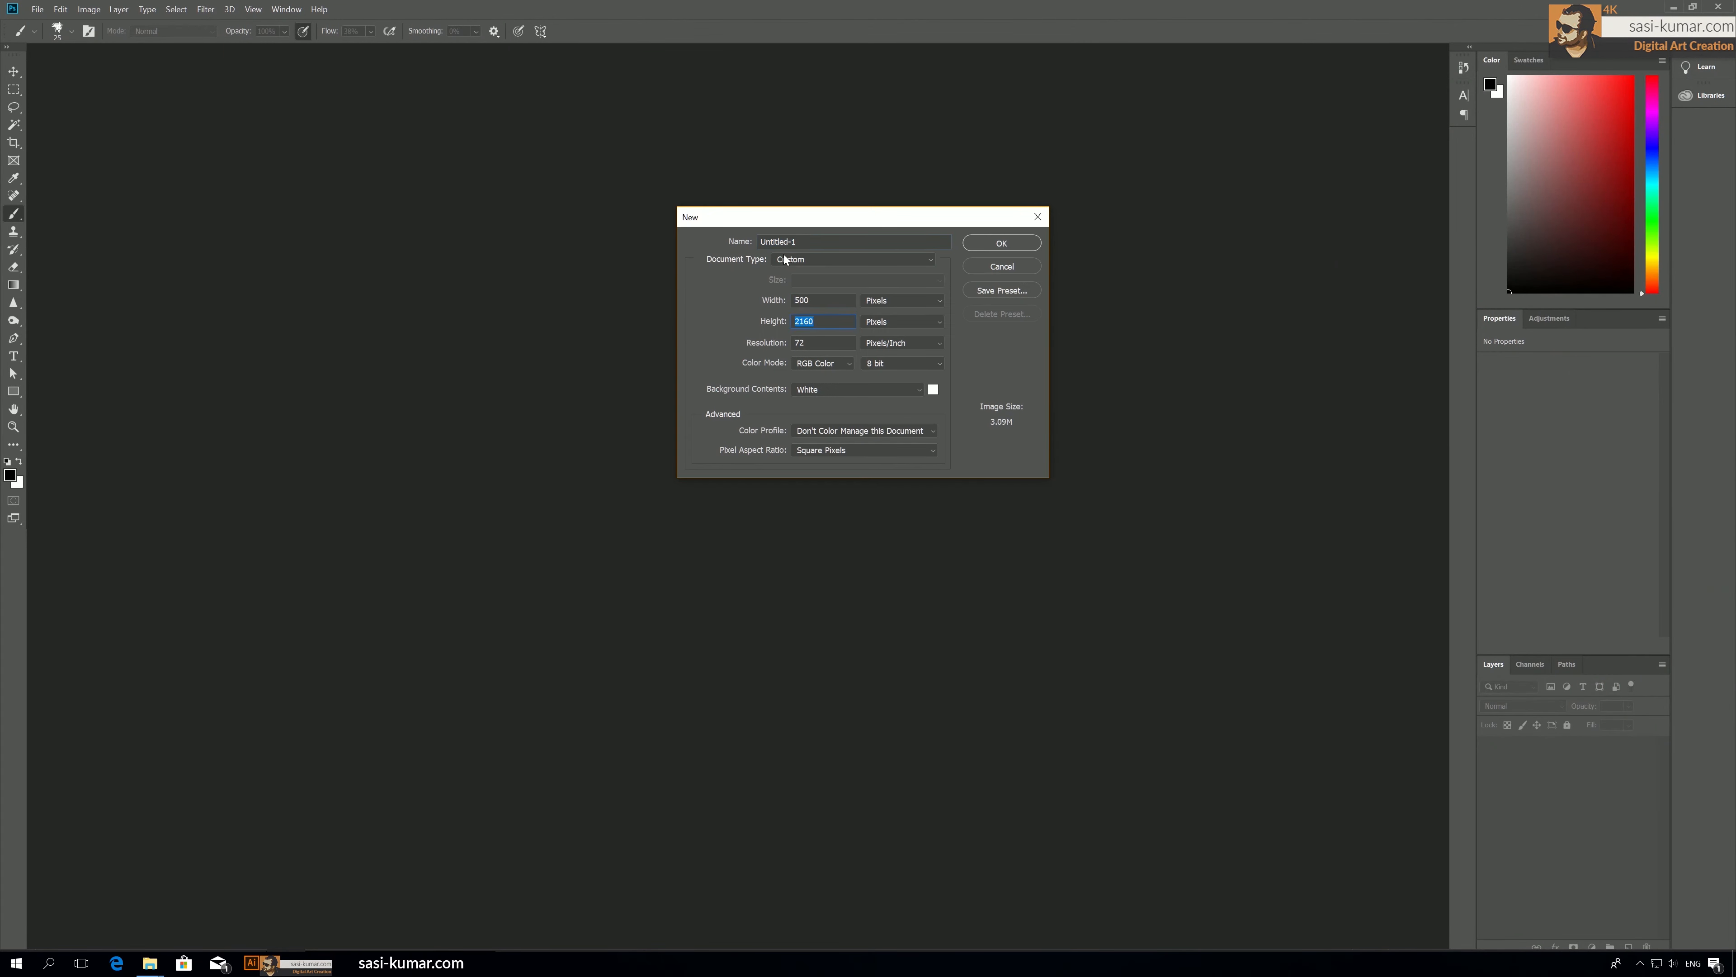
pyautogui.write('500')
pyautogui.click(1000, 244)
# Make a head-and-shoulders selection from a small circle and an overlapping larger ellipse, and add a new layer.
pyautogui.rightClick(13, 89)
pyautogui.click(72, 106)
pyautogui.moveTo(691, 442); pyautogui.dragTo(785, 539)
pyautogui.moveTo(702, 506); pyautogui.dragTo(928, 759)
pyautogui.moveTo(804, 551)
pyautogui.mouseDown()
pyautogui.moveTo(729, 555)
pyautogui.moveTo(749, 556)
pyautogui.mouseUp()
pyautogui.click(1628, 946)
# Set the background color to dark red 730a0a, fill the silhouette selection with it, and deselect.
pyautogui.click(18, 484)
pyautogui.click(291, 380)
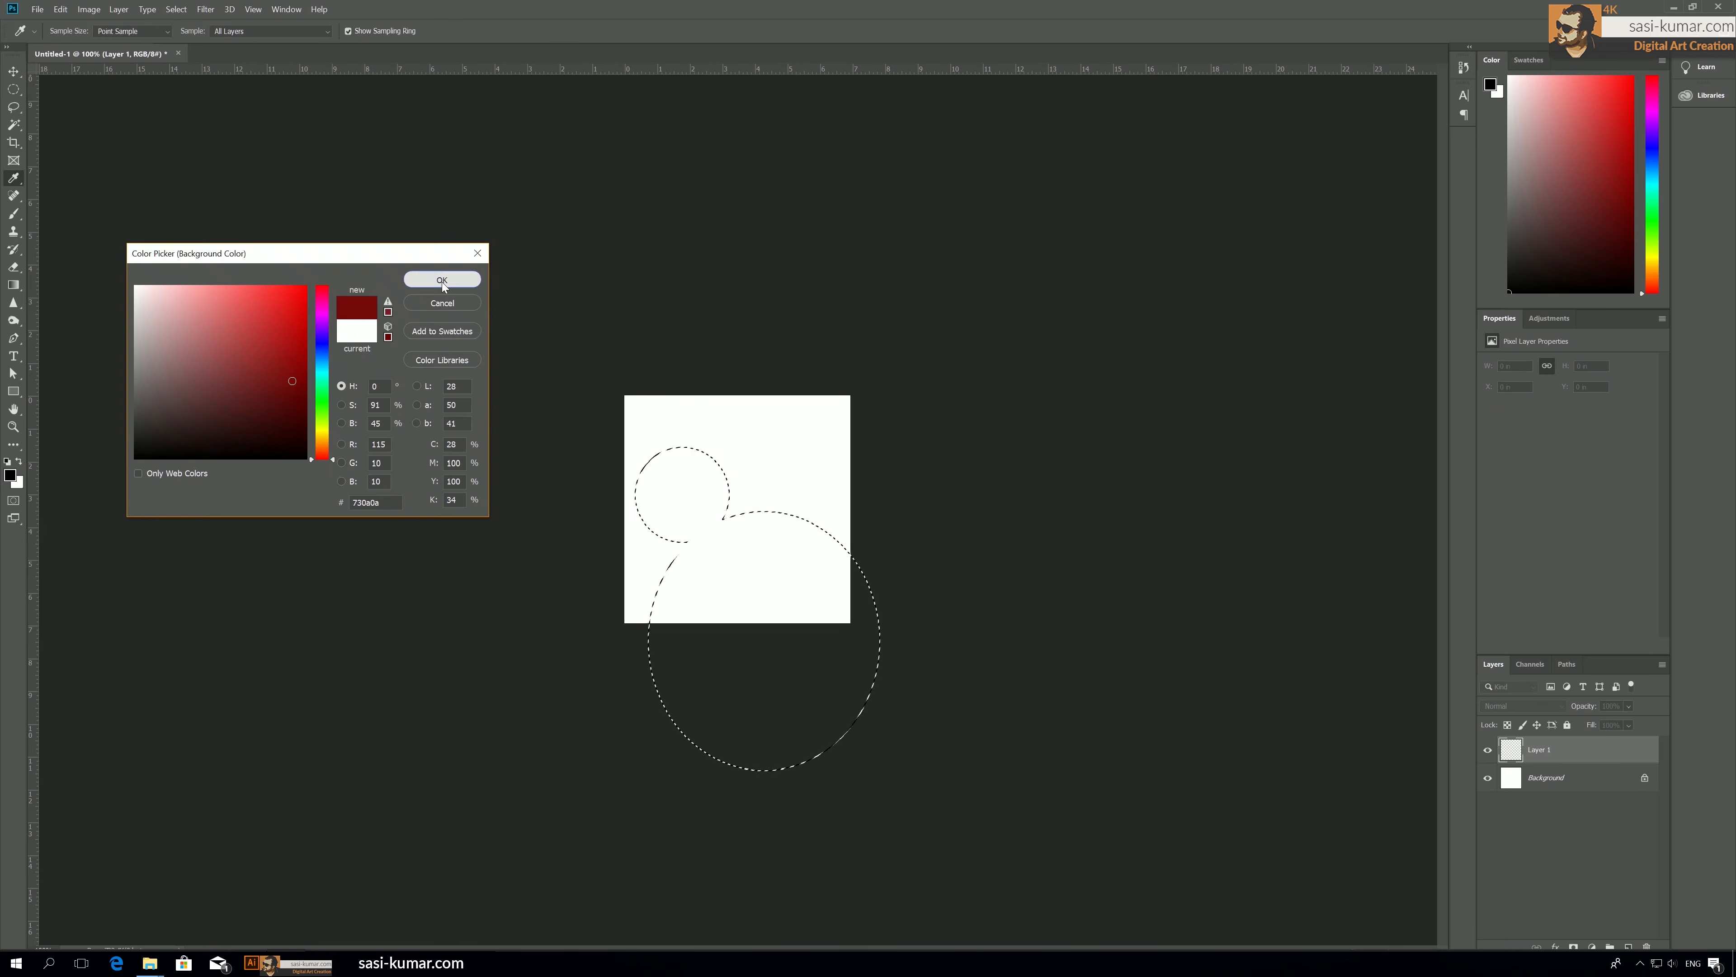
pyautogui.click(442, 281)
pyautogui.hotkey('ctrl', 'BackSpace')
pyautogui.hotkey('ctrl', 'd')
# Start saving the image and create a ProfilePic folder inside BIZ-TUT/All_Biz-Cards as the destination.
pyautogui.click(37, 9)
pyautogui.click(122, 179)
pyautogui.click(359, 195)
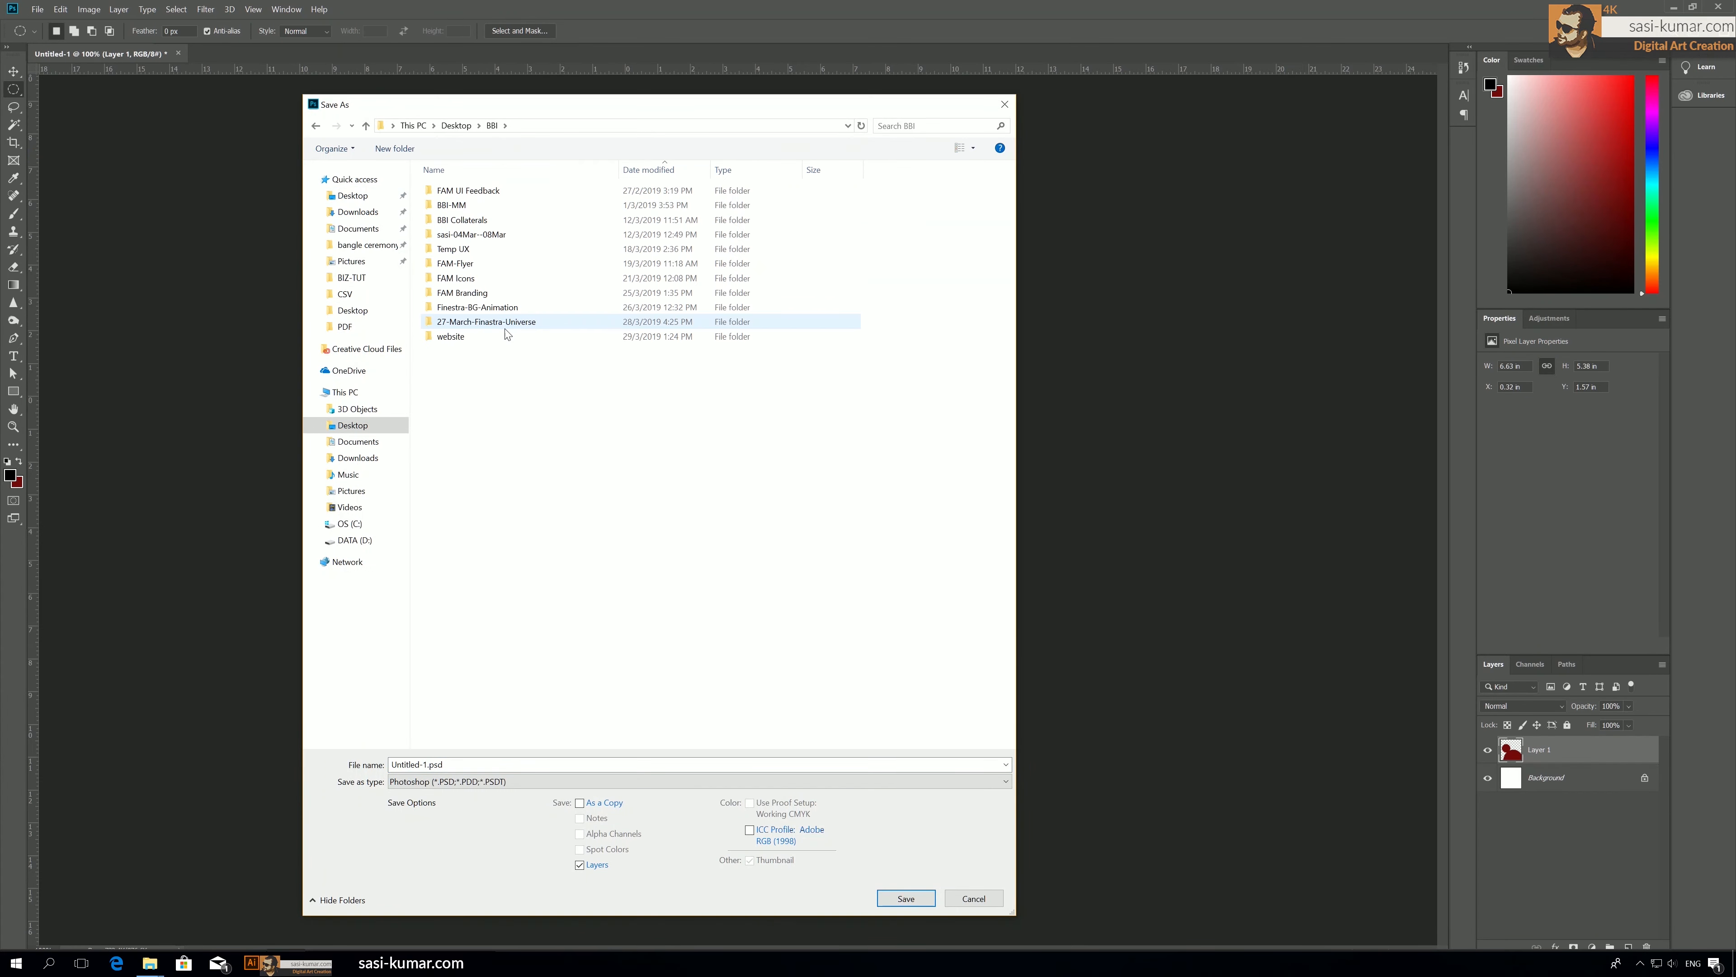
pyautogui.doubleClick(482, 203)
pyautogui.doubleClick(483, 195)
pyautogui.click(398, 148)
pyautogui.write('ProfilePic')
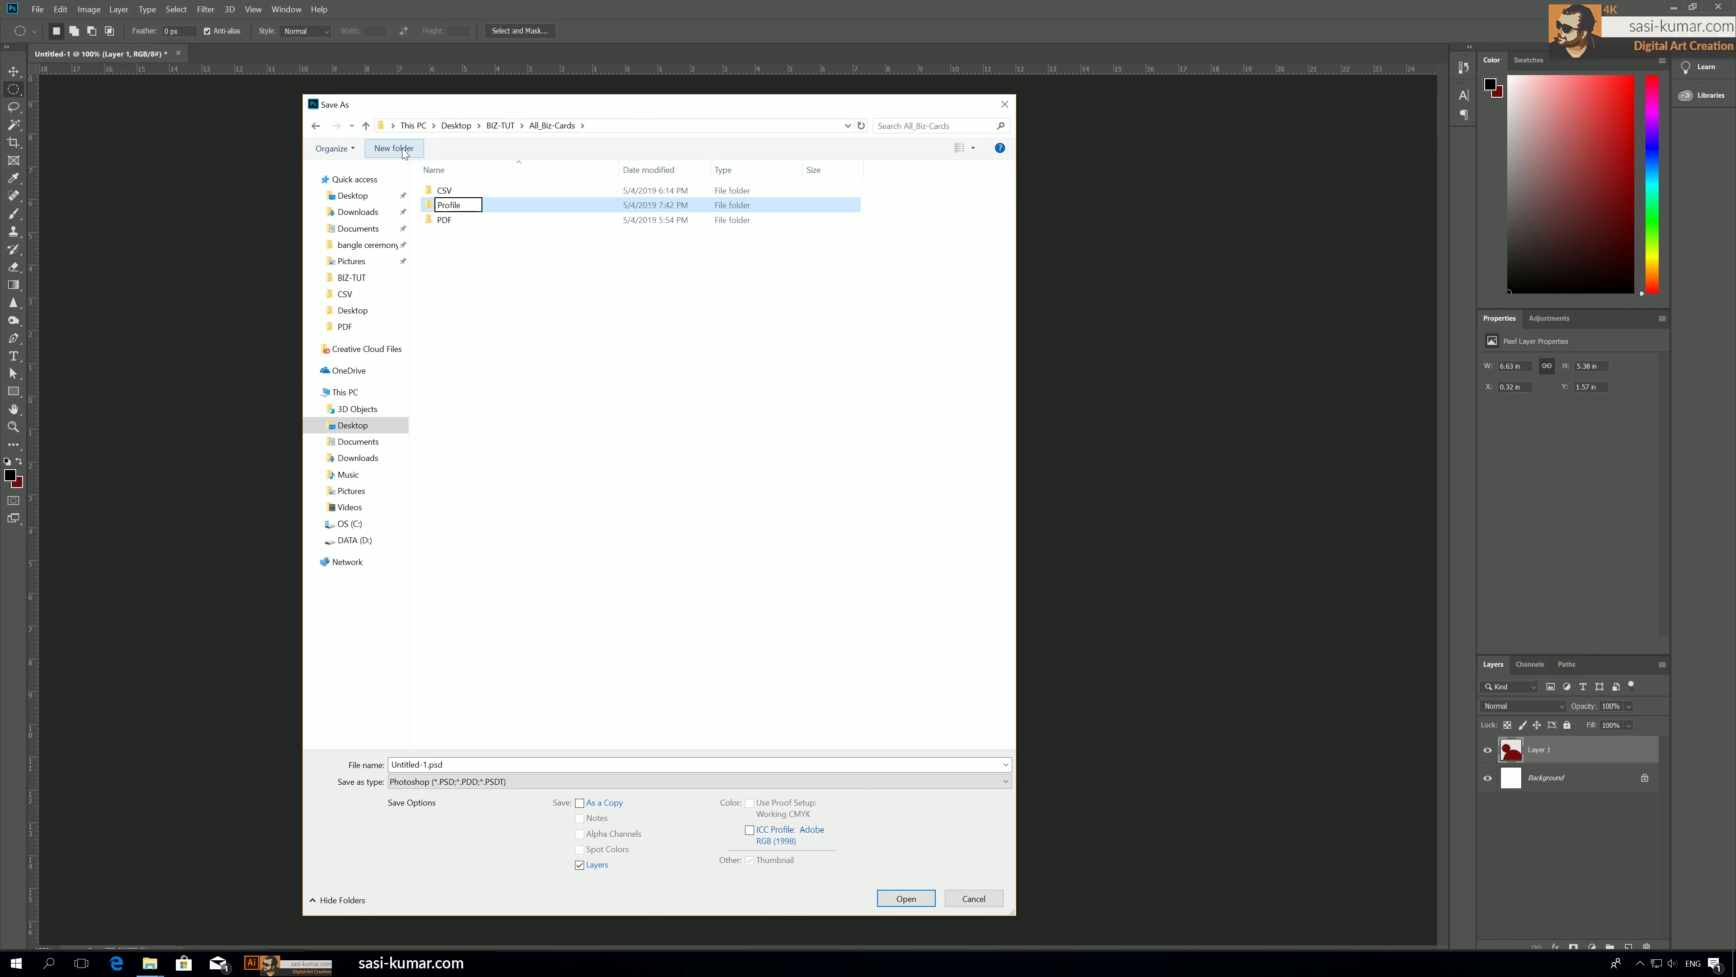
pyautogui.press('Return')
pyautogui.press('Return')
# Save the dark red silhouette in ProfilePic as a JPEG named with the manager's first name.
pyautogui.click(441, 781)
pyautogui.click(438, 631)
pyautogui.moveTo(444, 764); pyautogui.dragTo(346, 765)
pyautogui.write('dummy')
pyautogui.click(906, 899)
pyautogui.click(938, 263)
# Recolor the silhouette on Layer 1 to blue and deselect it.
pyautogui.keyDown('ctrl'); pyautogui.click(1511, 753); pyautogui.keyUp('ctrl')
pyautogui.click(1615, 176)
pyautogui.click(1652, 163)
pyautogui.press('x')
pyautogui.hotkey('ctrl', 'BackSpace')
pyautogui.hotkey('ctrl', 'd')
# Save the blue silhouette in ProfilePic as a JPEG named with the graphic designer's first name.
pyautogui.click(37, 9)
pyautogui.click(68, 159)
pyautogui.click(490, 780)
pyautogui.click(438, 632)
pyautogui.moveTo(428, 764); pyautogui.dragTo(381, 765)
pyautogui.write('blue')
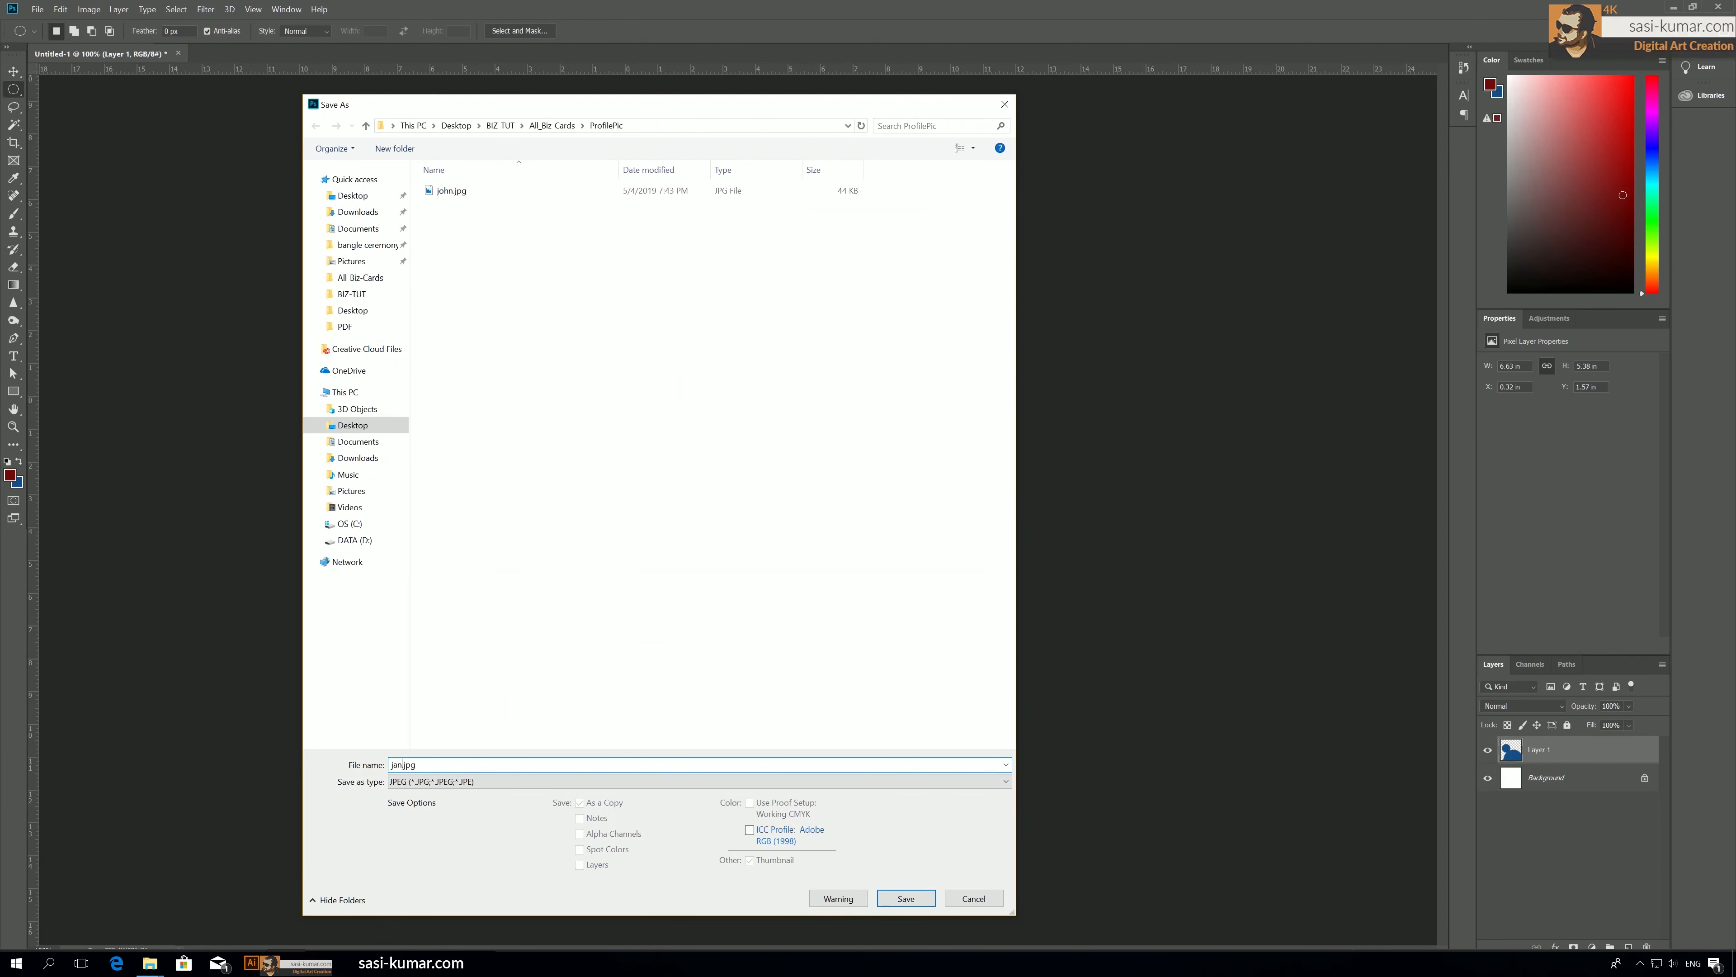
pyautogui.click(905, 898)
pyautogui.click(941, 263)
# Recolor the silhouette on Layer 1 to bright red.
pyautogui.keyDown('ctrl'); pyautogui.click(1504, 754); pyautogui.keyUp('ctrl')
pyautogui.press('x')
pyautogui.hotkey('ctrl', 'BackSpace')
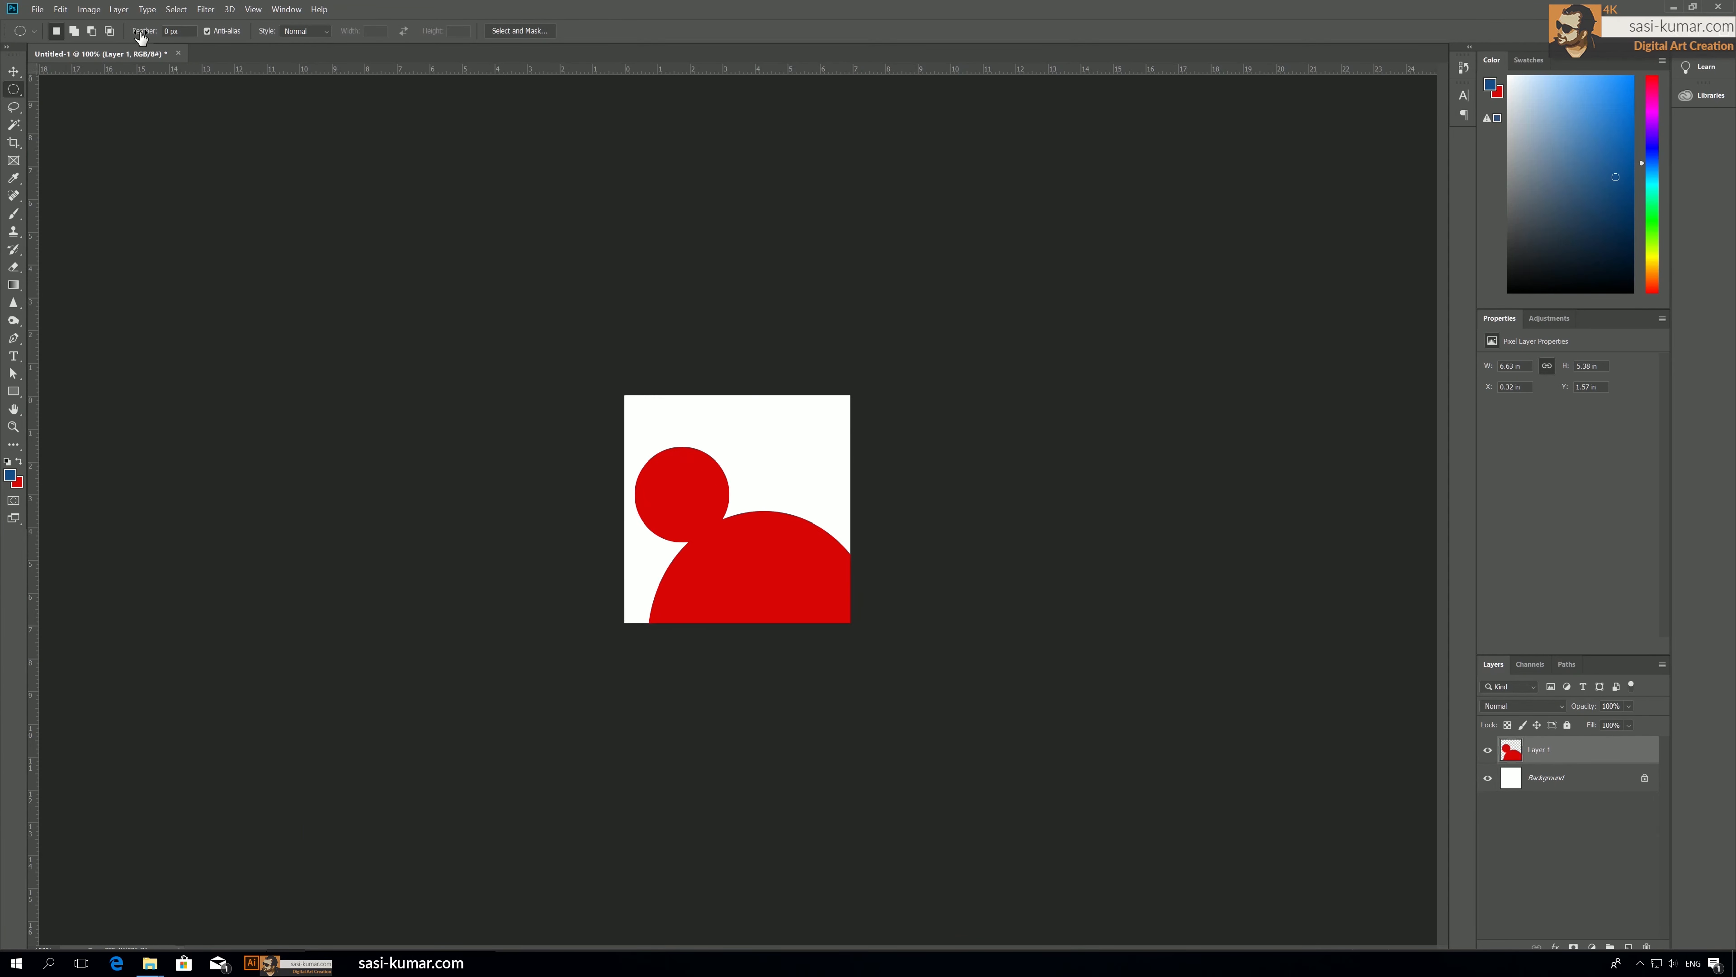
# Save the bright red silhouette in ProfilePic as a JPEG named with the CEO's first name.
pyautogui.click(37, 10)
pyautogui.click(68, 159)
pyautogui.moveTo(427, 764); pyautogui.dragTo(371, 766)
pyautogui.write('smith')
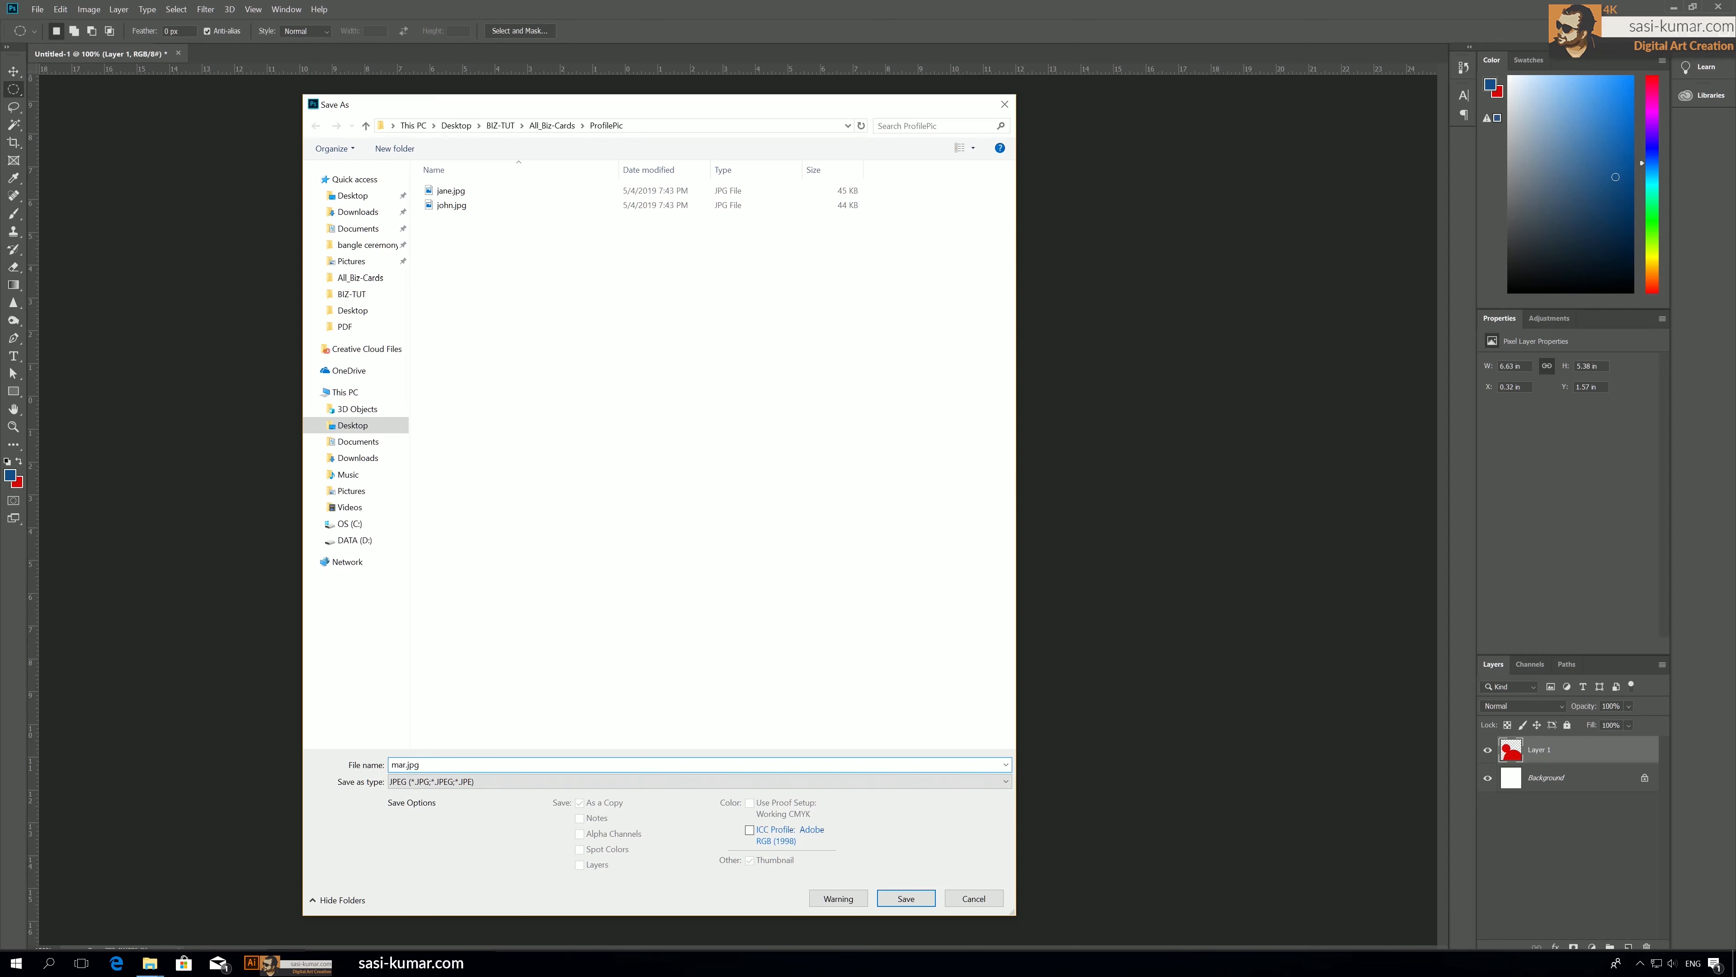
pyautogui.click(905, 899)
pyautogui.click(942, 263)
# Recolor the silhouette on Layer 1 to green.
pyautogui.click(1652, 235)
pyautogui.press('x')
pyautogui.keyDown('ctrl'); pyautogui.click(1504, 753); pyautogui.keyUp('ctrl')
pyautogui.hotkey('ctrl', 'BackSpace')
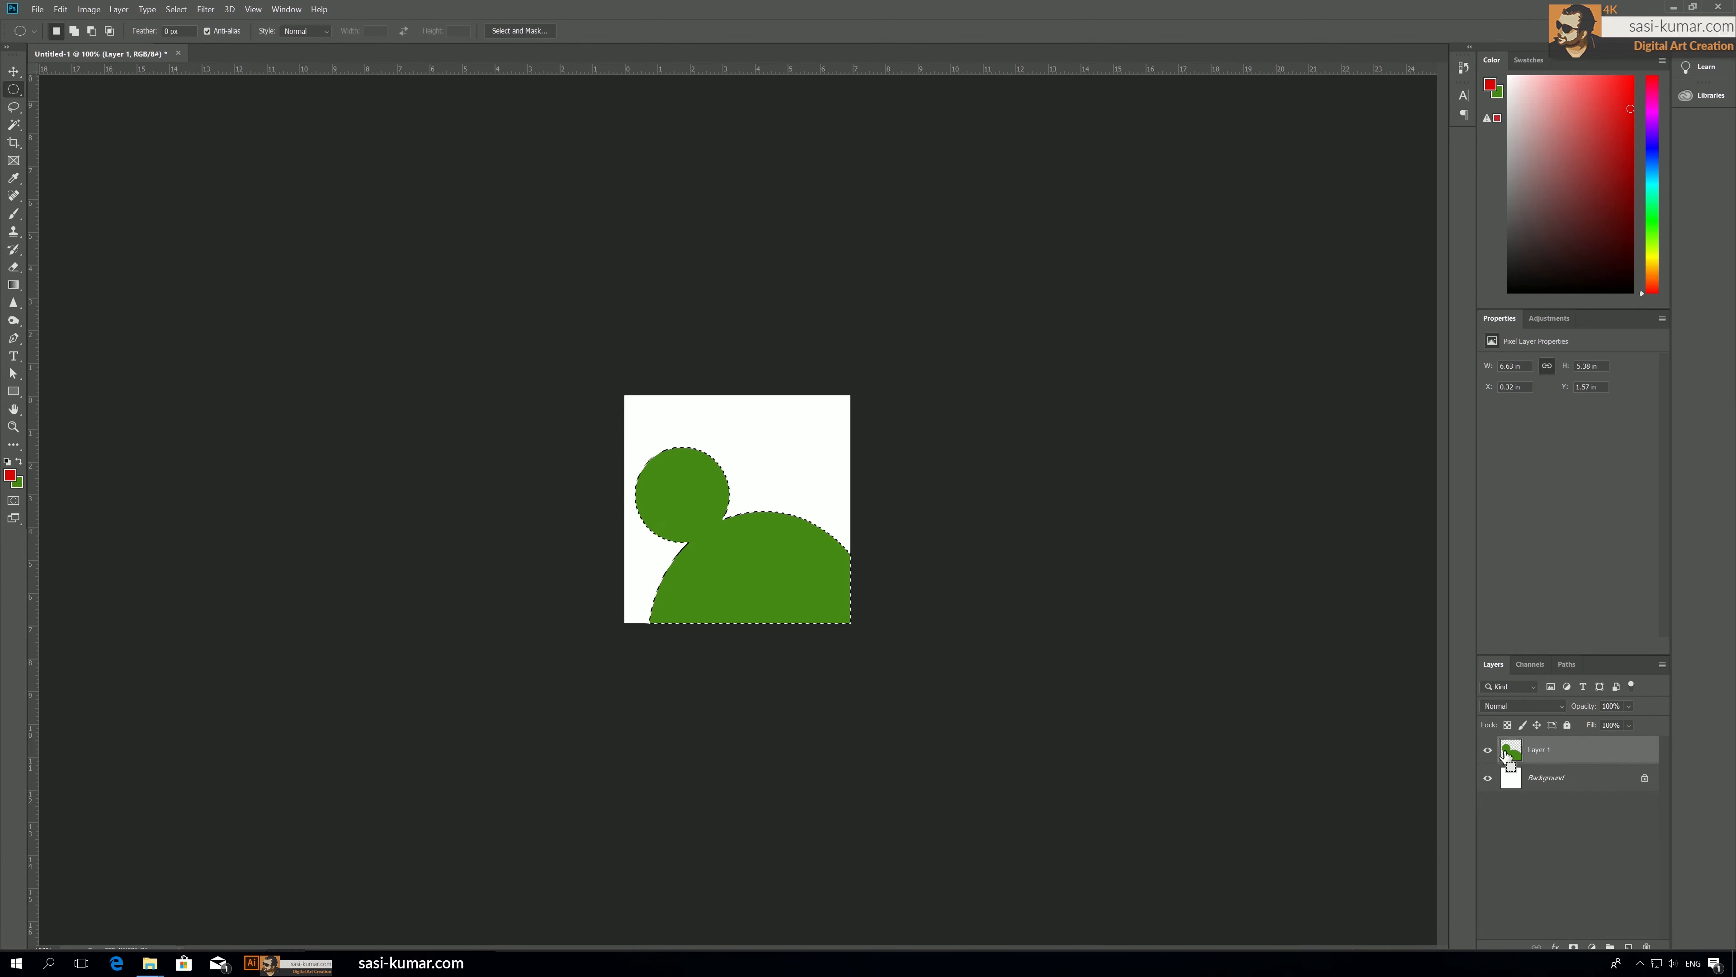
# Save the green silhouette in ProfilePic as a JPEG named with the CIO's first name.
pyautogui.click(37, 9)
pyautogui.click(69, 159)
pyautogui.click(490, 780)
pyautogui.click(437, 616)
pyautogui.click(454, 220)
pyautogui.moveTo(413, 765); pyautogui.dragTo(373, 765)
pyautogui.write('william')
pyautogui.click(905, 899)
pyautogui.click(941, 263)
# Recolor the silhouette on Layer 1 to purple and deselect it.
pyautogui.click(1651, 118)
pyautogui.click(1627, 85)
pyautogui.keyDown('ctrl'); pyautogui.click(1519, 756); pyautogui.keyUp('ctrl')
pyautogui.press('x')
pyautogui.hotkey('ctrl', 'BackSpace')
pyautogui.hotkey('ctrl', 'd')
# Save the purple silhouette in ProfilePic as a JPEG named with the accountant's first name.
pyautogui.click(37, 10)
pyautogui.click(75, 158)
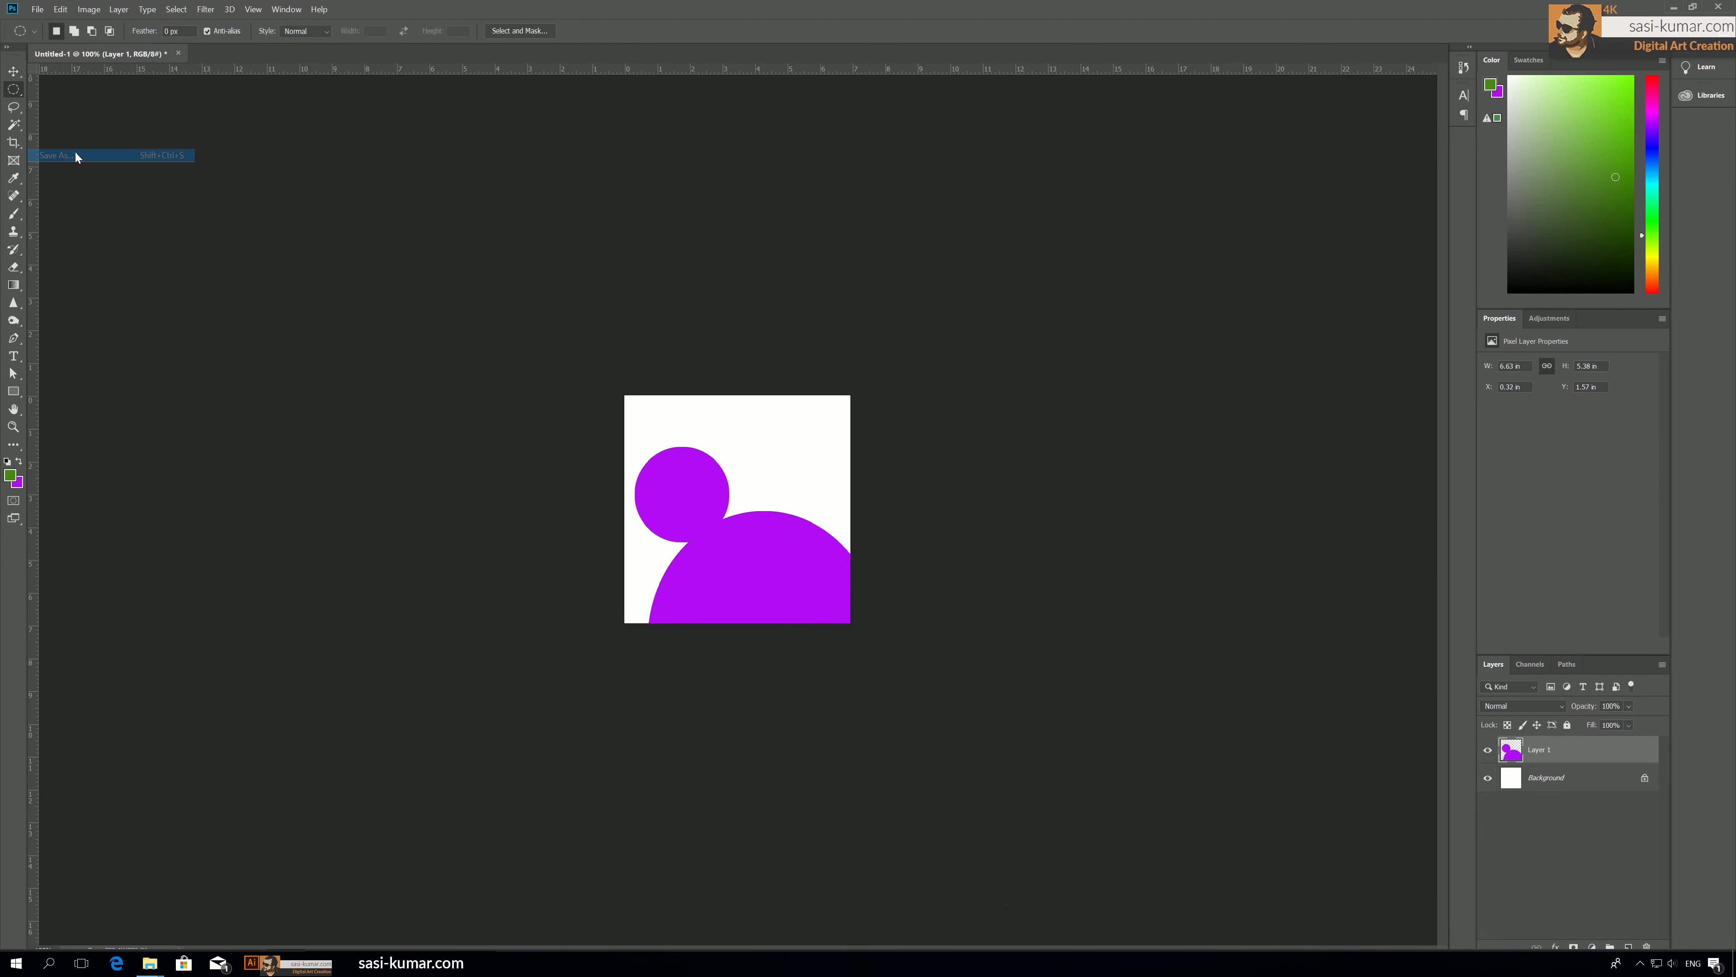
pyautogui.click(506, 780)
pyautogui.click(516, 631)
pyautogui.moveTo(427, 764); pyautogui.dragTo(373, 766)
pyautogui.write('sa')
pyautogui.click(925, 905)
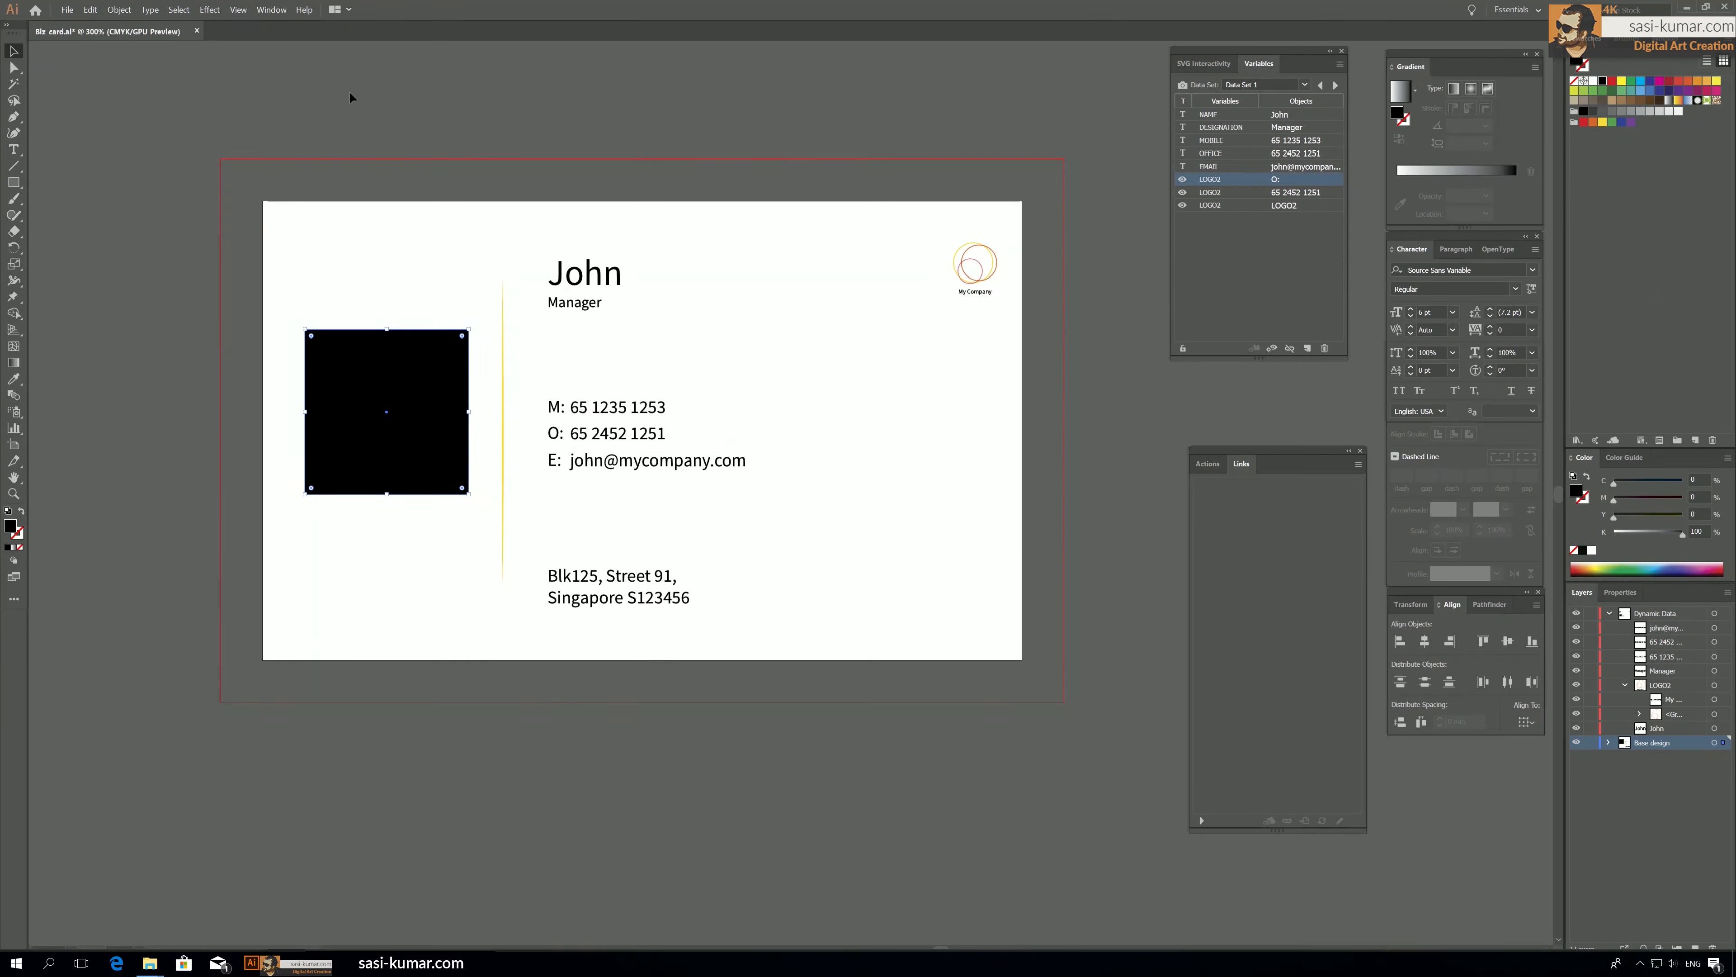
# Open BIZ-TUT/All_Biz-Cards/ProfilePic in File Explorer and check the saved profile images.
pyautogui.click(150, 963)
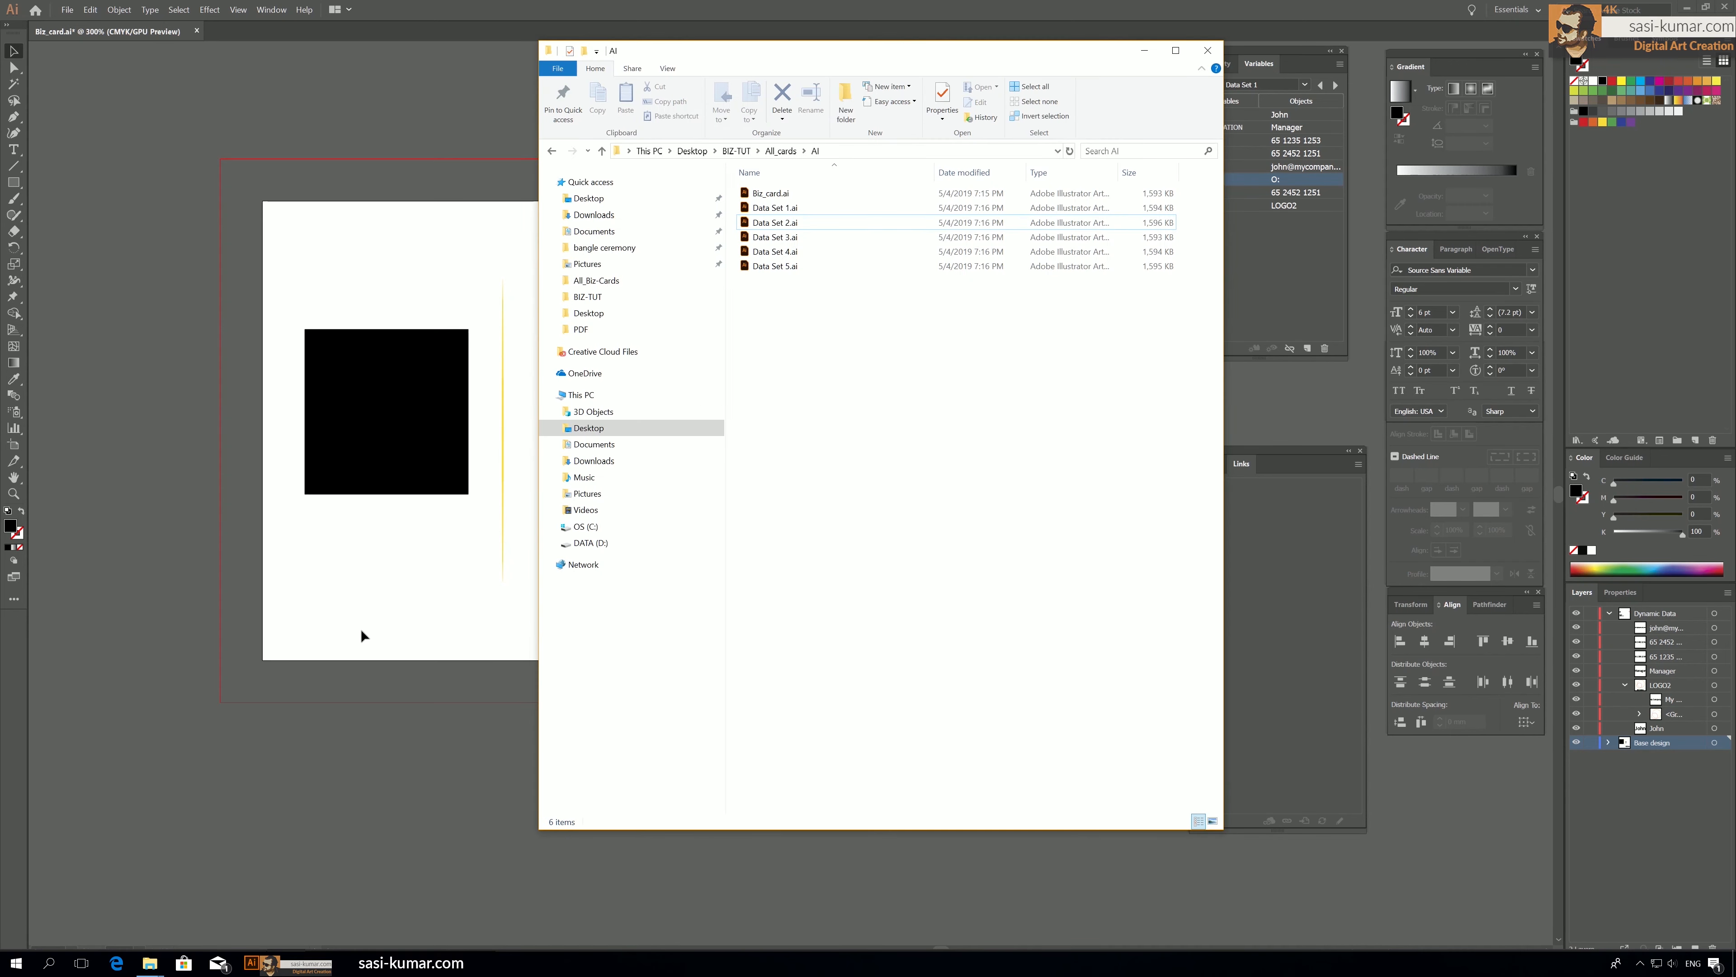
pyautogui.click(739, 151)
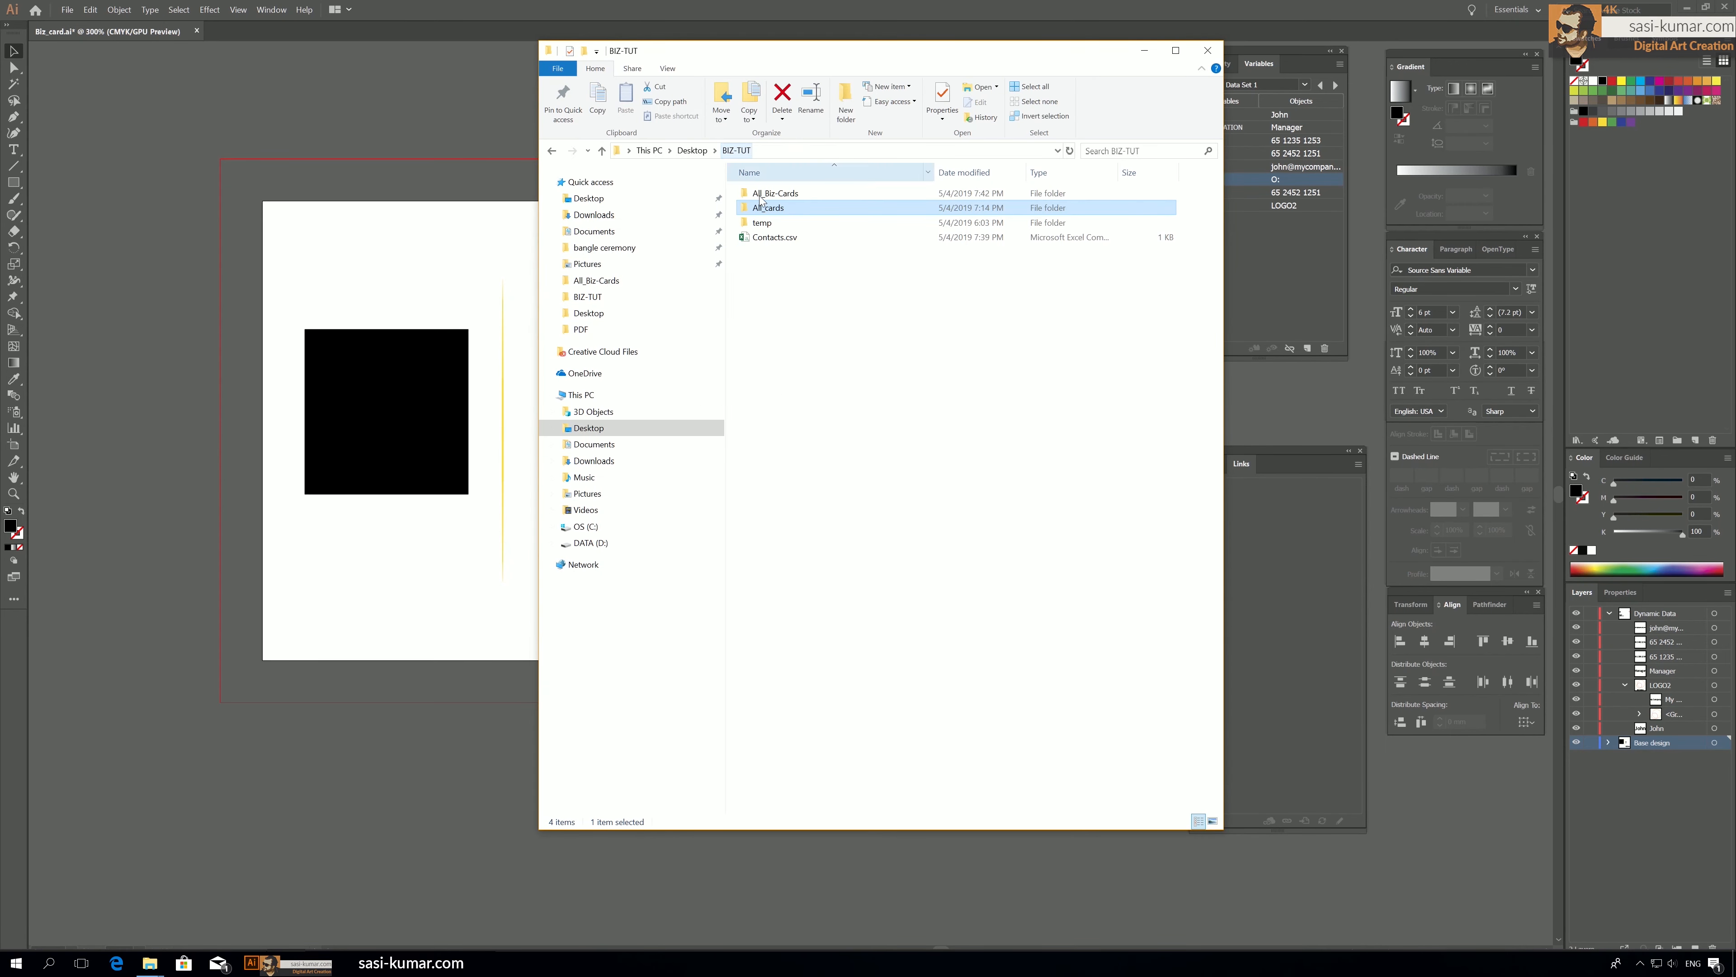
pyautogui.click(775, 197)
pyautogui.doubleClick(775, 197)
pyautogui.click(775, 212)
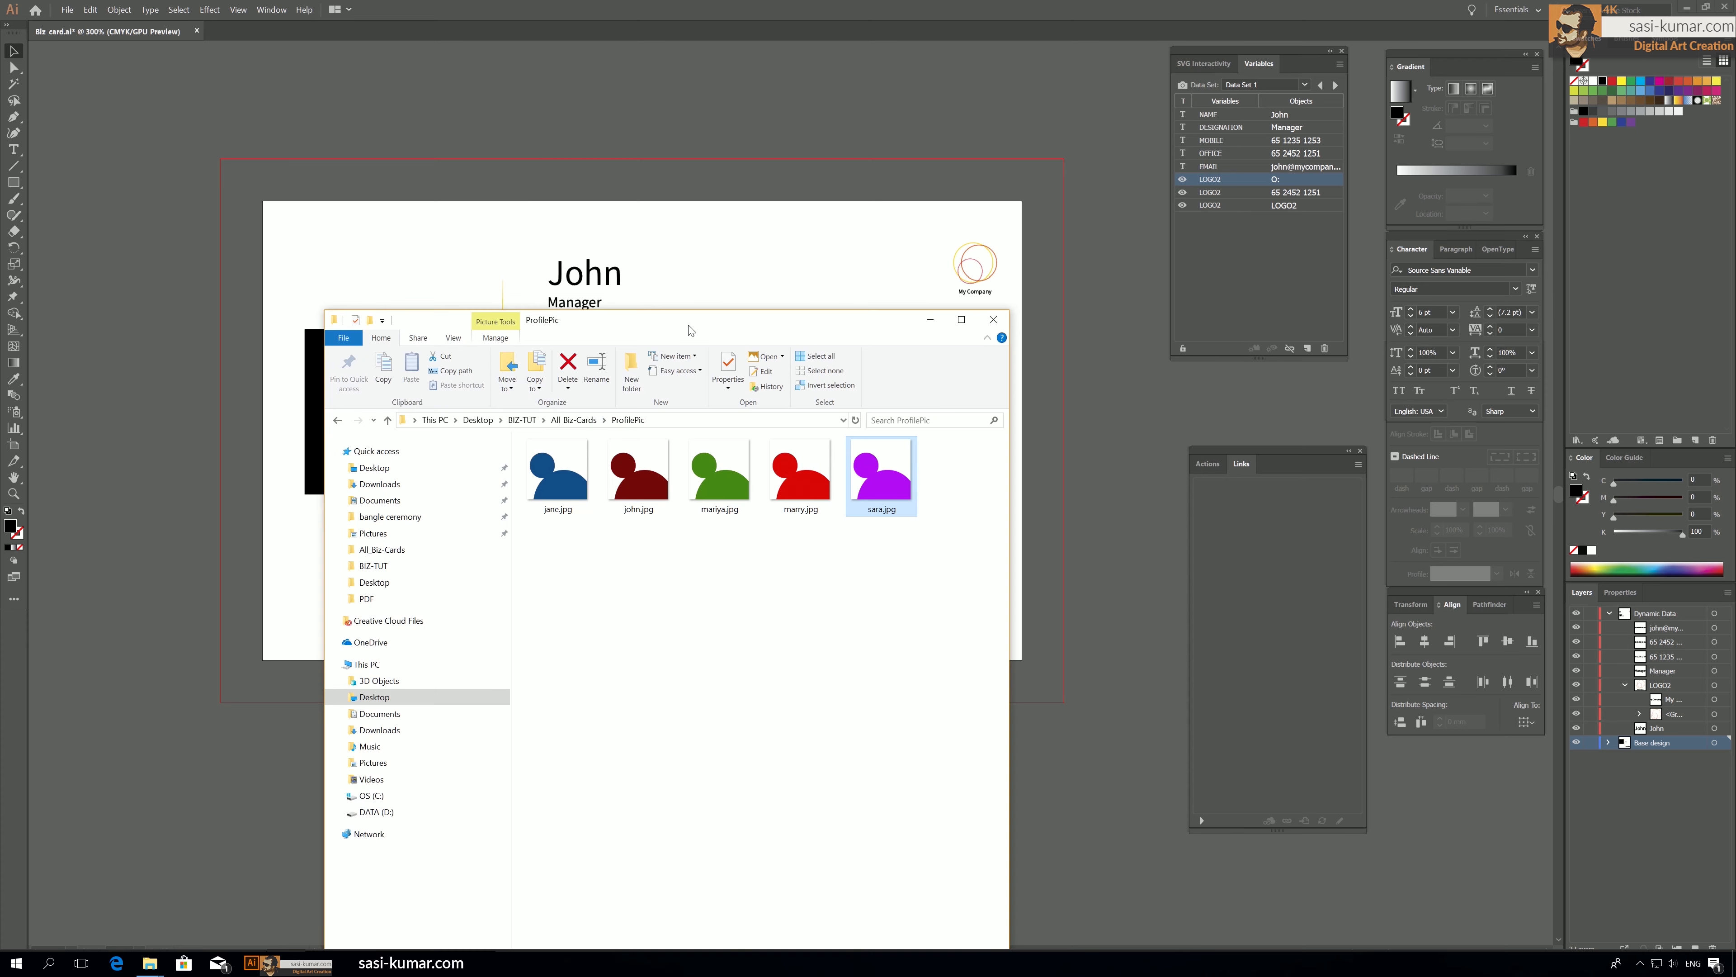
pyautogui.click(788, 5)
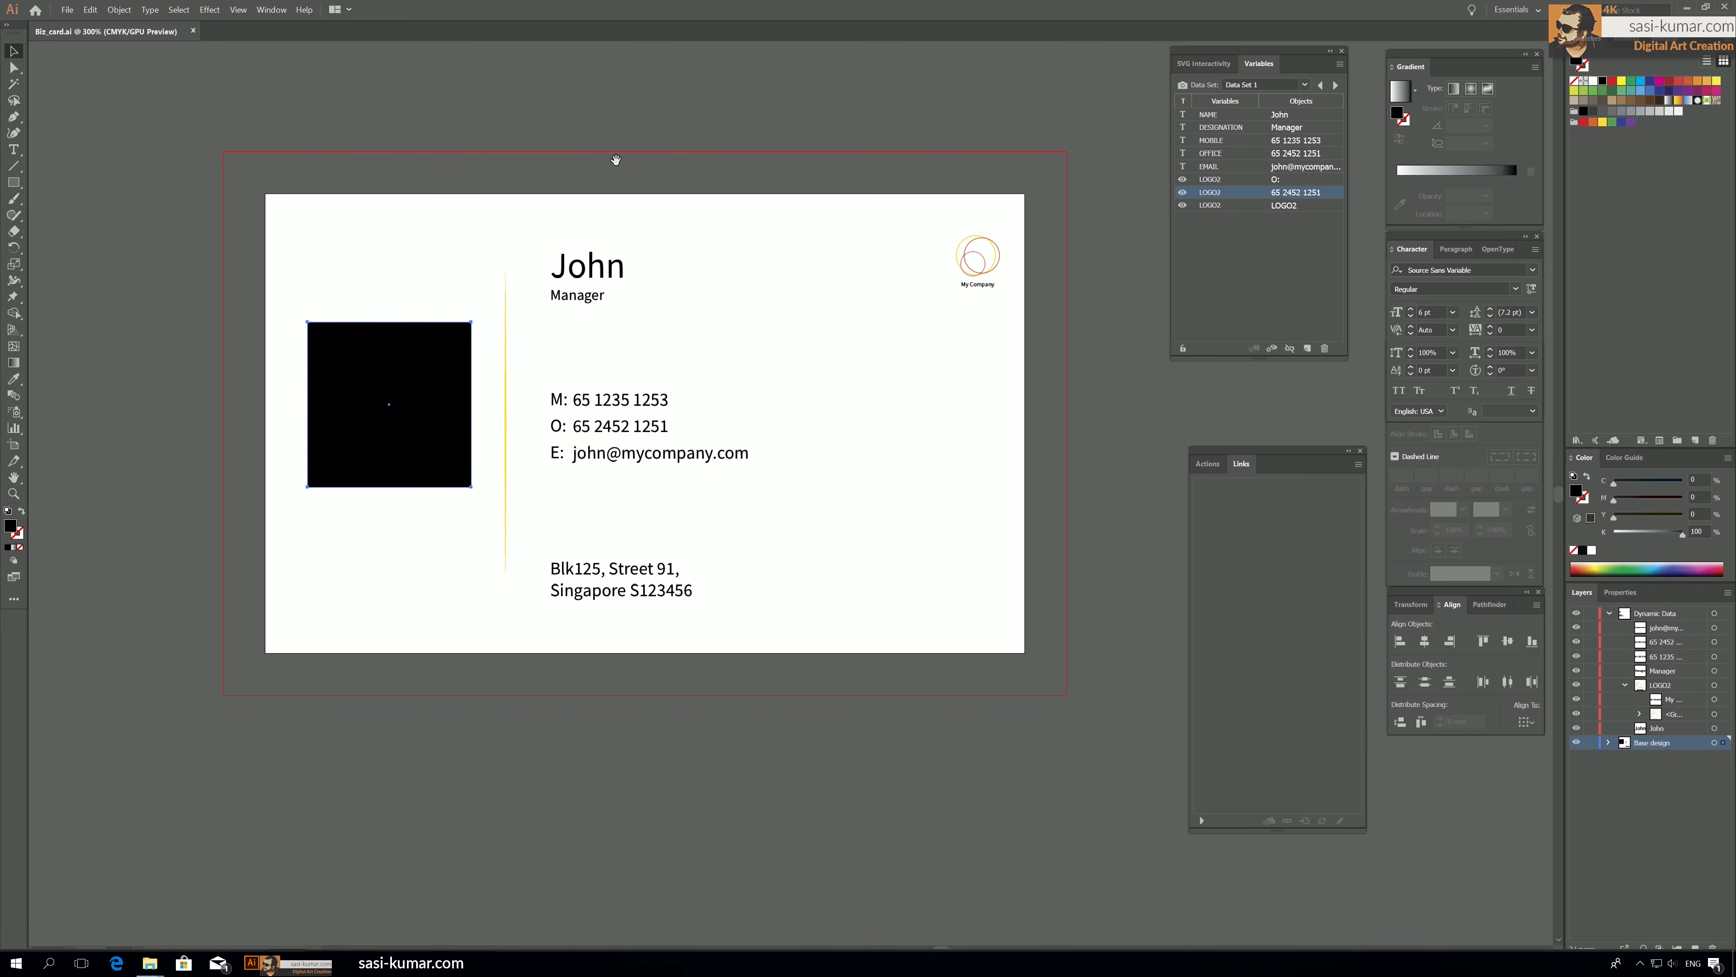
# Delete the black placeholder square from the business card.
pyautogui.moveTo(615, 160); pyautogui.dragTo(621, 172)
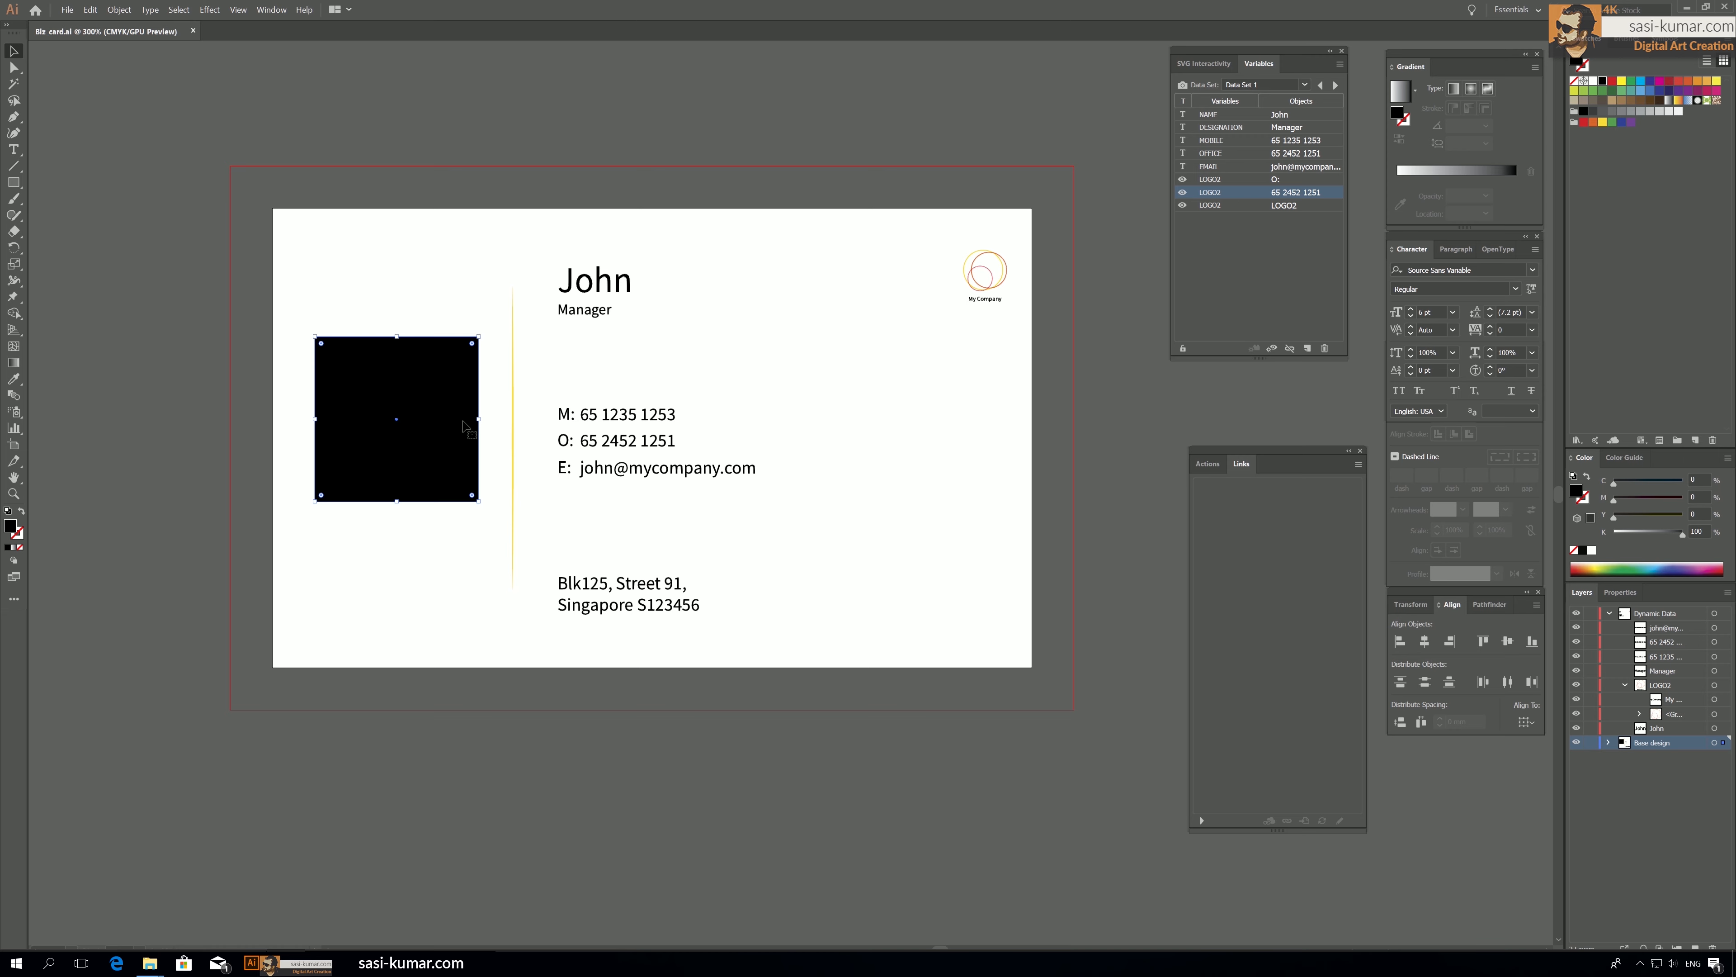
pyautogui.press('Delete')
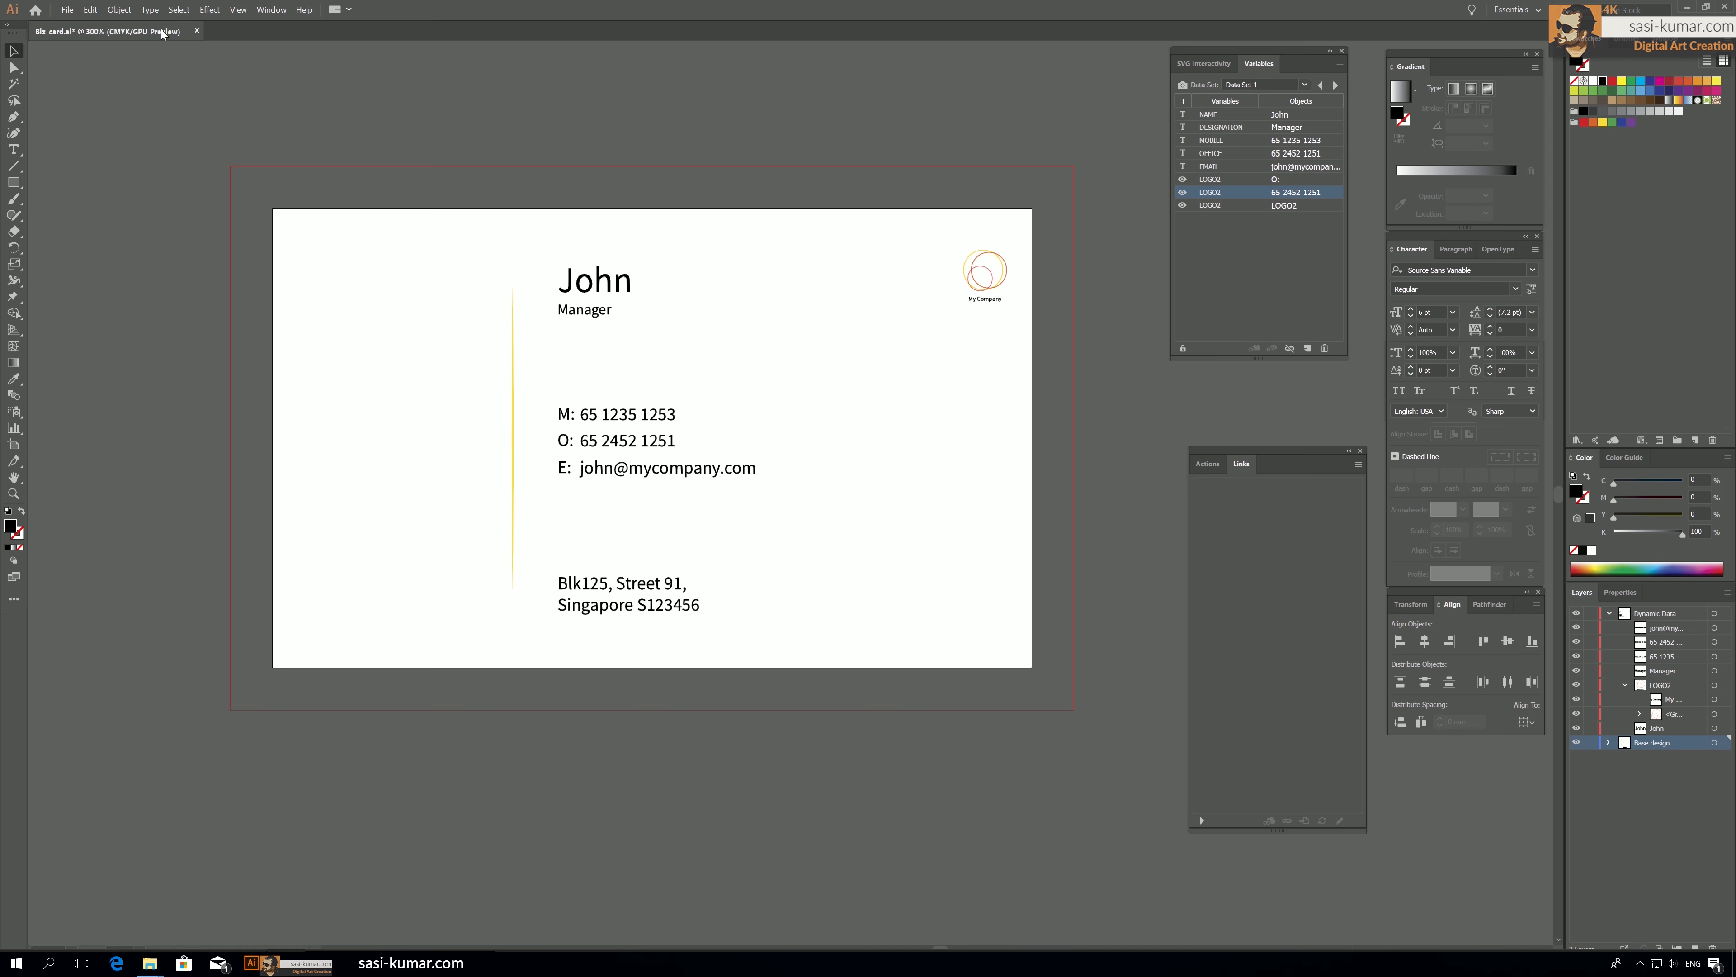
# Place the blue silhouette JPEG from the ProfilePic folder as a linked image.
pyautogui.click(67, 9)
pyautogui.click(138, 215)
pyautogui.click(182, 121)
pyautogui.click(142, 622)
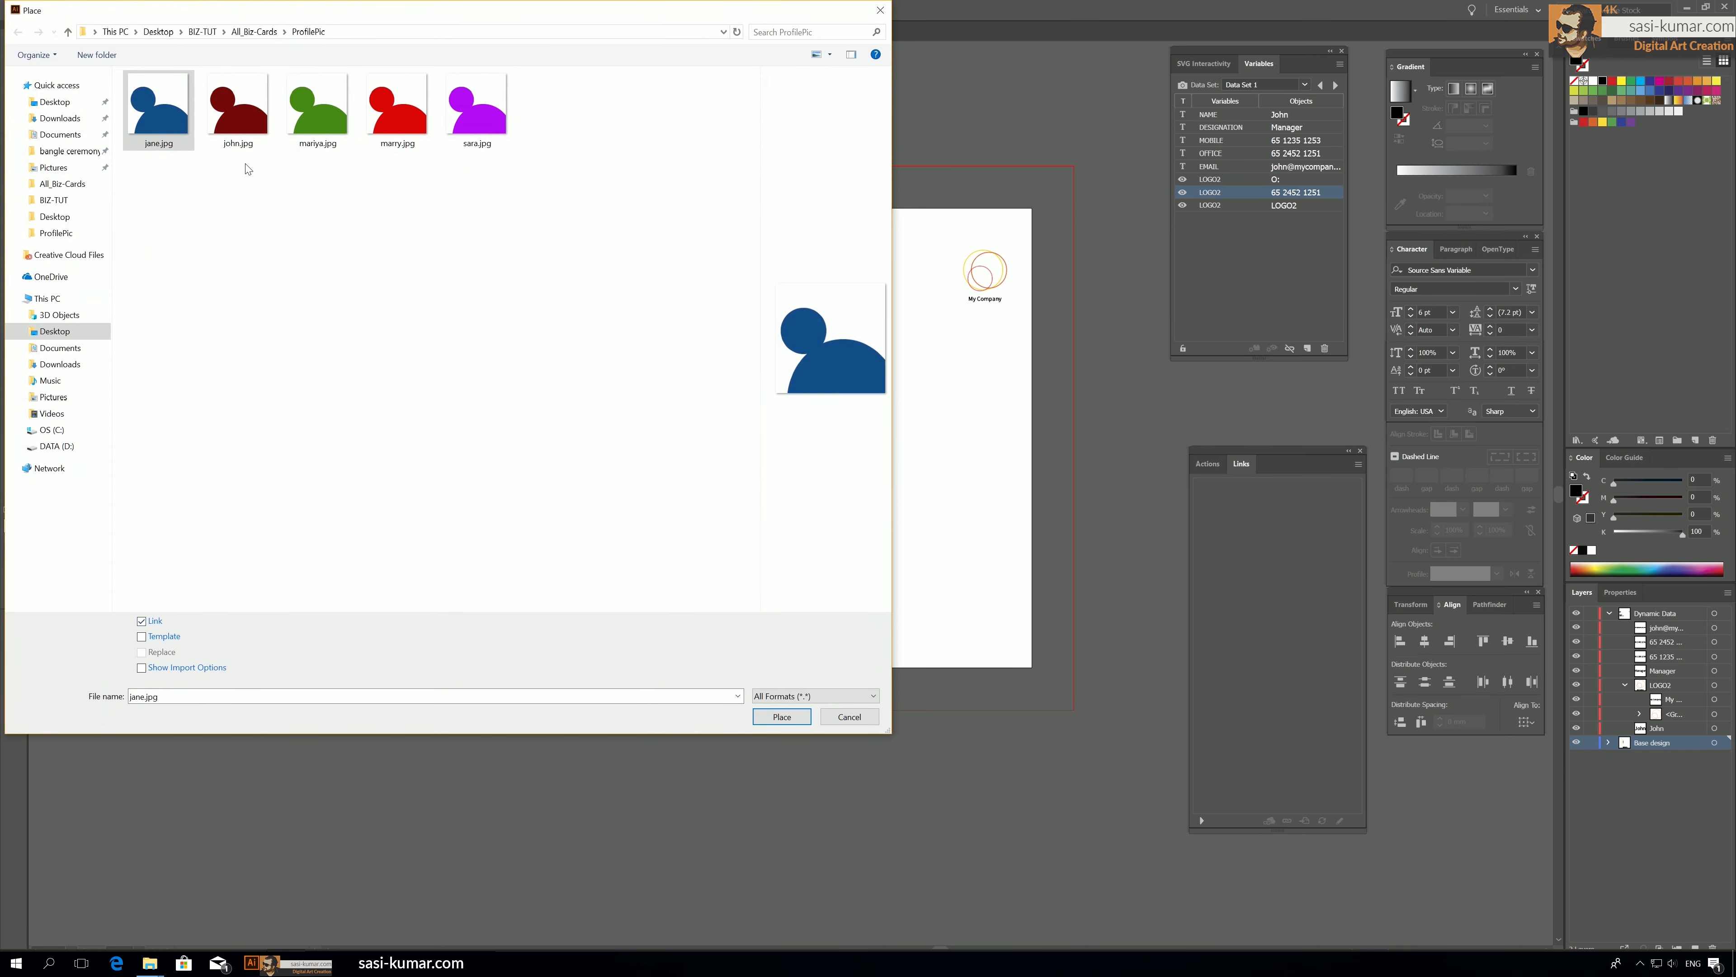
pyautogui.moveTo(418, 13); pyautogui.dragTo(472, 56)
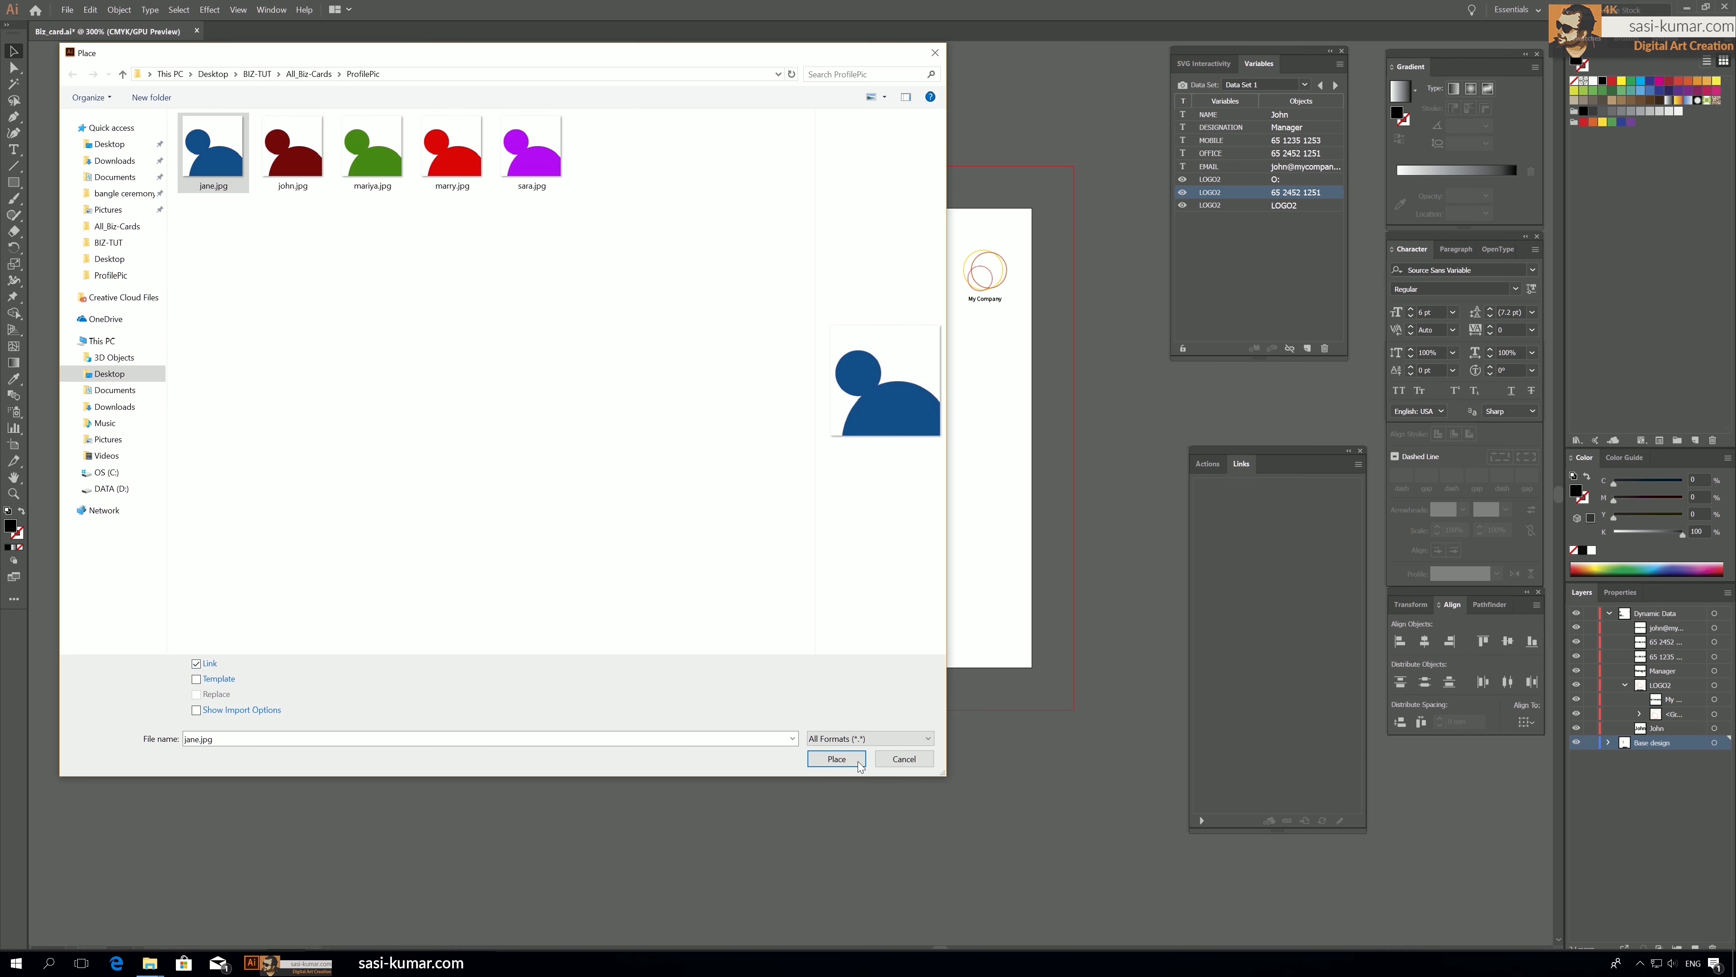
pyautogui.click(835, 758)
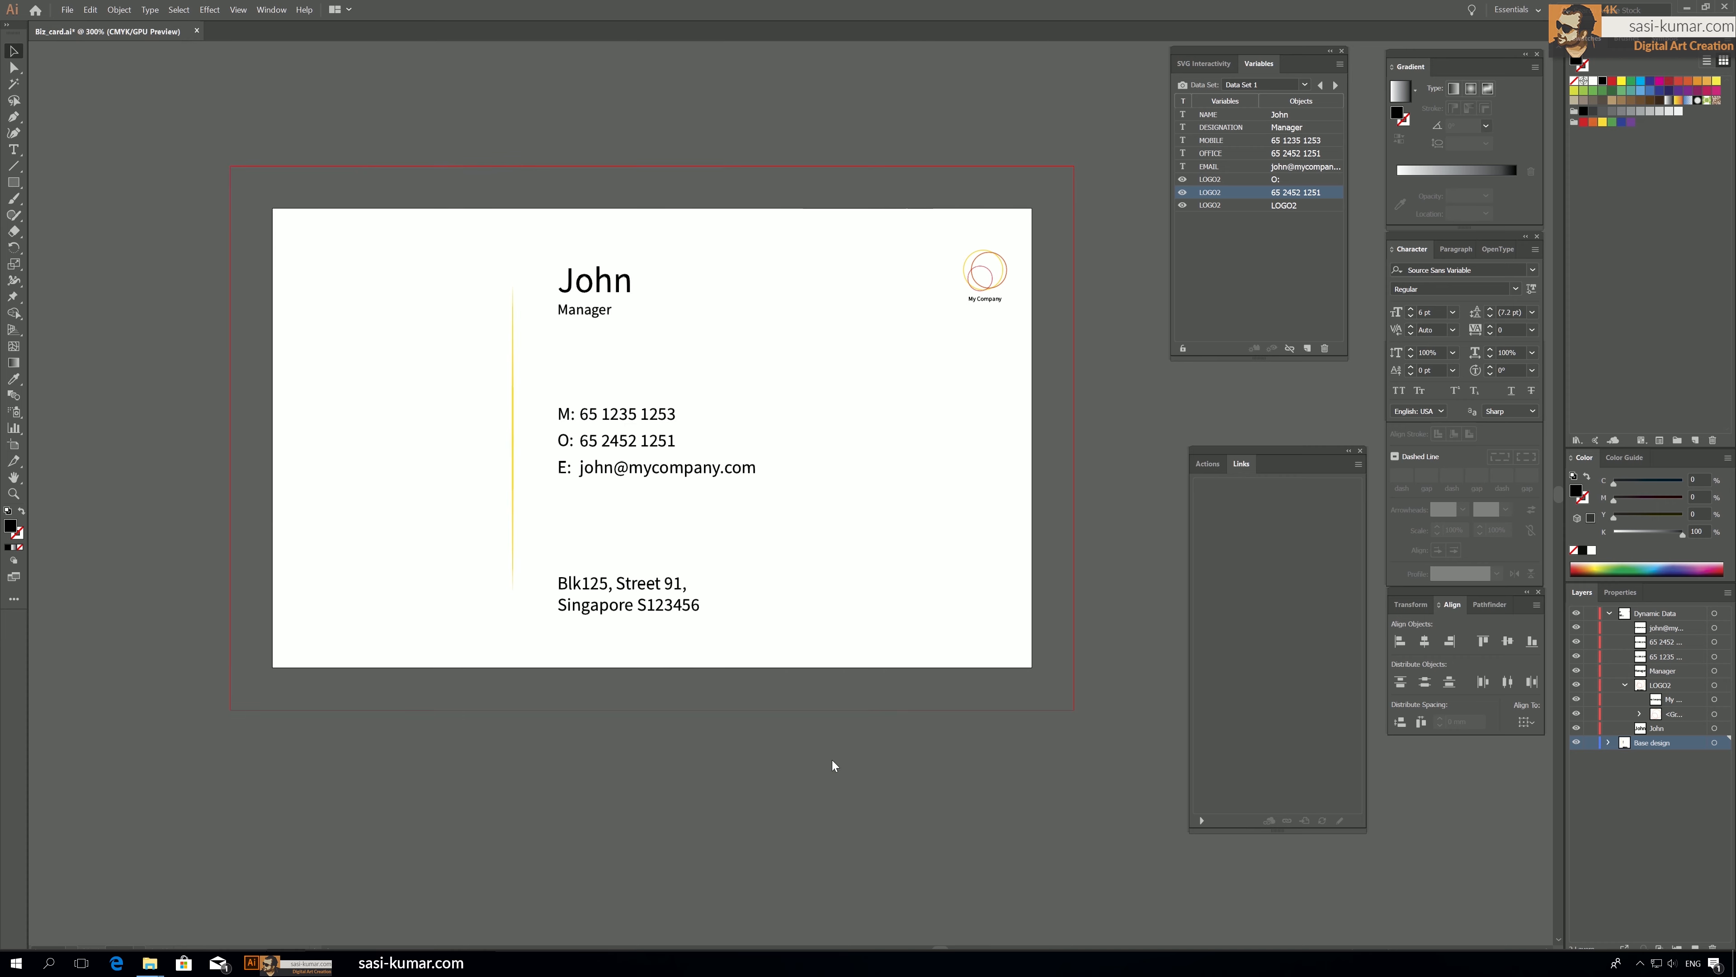
# Insert the blue profile image on the card, scale it down, and position it in the empty area beside the gold line.
pyautogui.click(358, 298)
pyautogui.moveTo(358, 297); pyautogui.dragTo(765, 704)
pyautogui.moveTo(908, 827); pyautogui.dragTo(156, 243)
pyautogui.moveTo(1095, 122); pyautogui.dragTo(445, 670)
pyautogui.moveTo(293, 841); pyautogui.dragTo(613, 253)
pyautogui.moveTo(787, 167); pyautogui.dragTo(479, 477)
pyautogui.moveTo(379, 542); pyautogui.dragTo(362, 422)
pyautogui.click(389, 295)
pyautogui.click(375, 485)
pyautogui.click(523, 119)
pyautogui.click(364, 480)
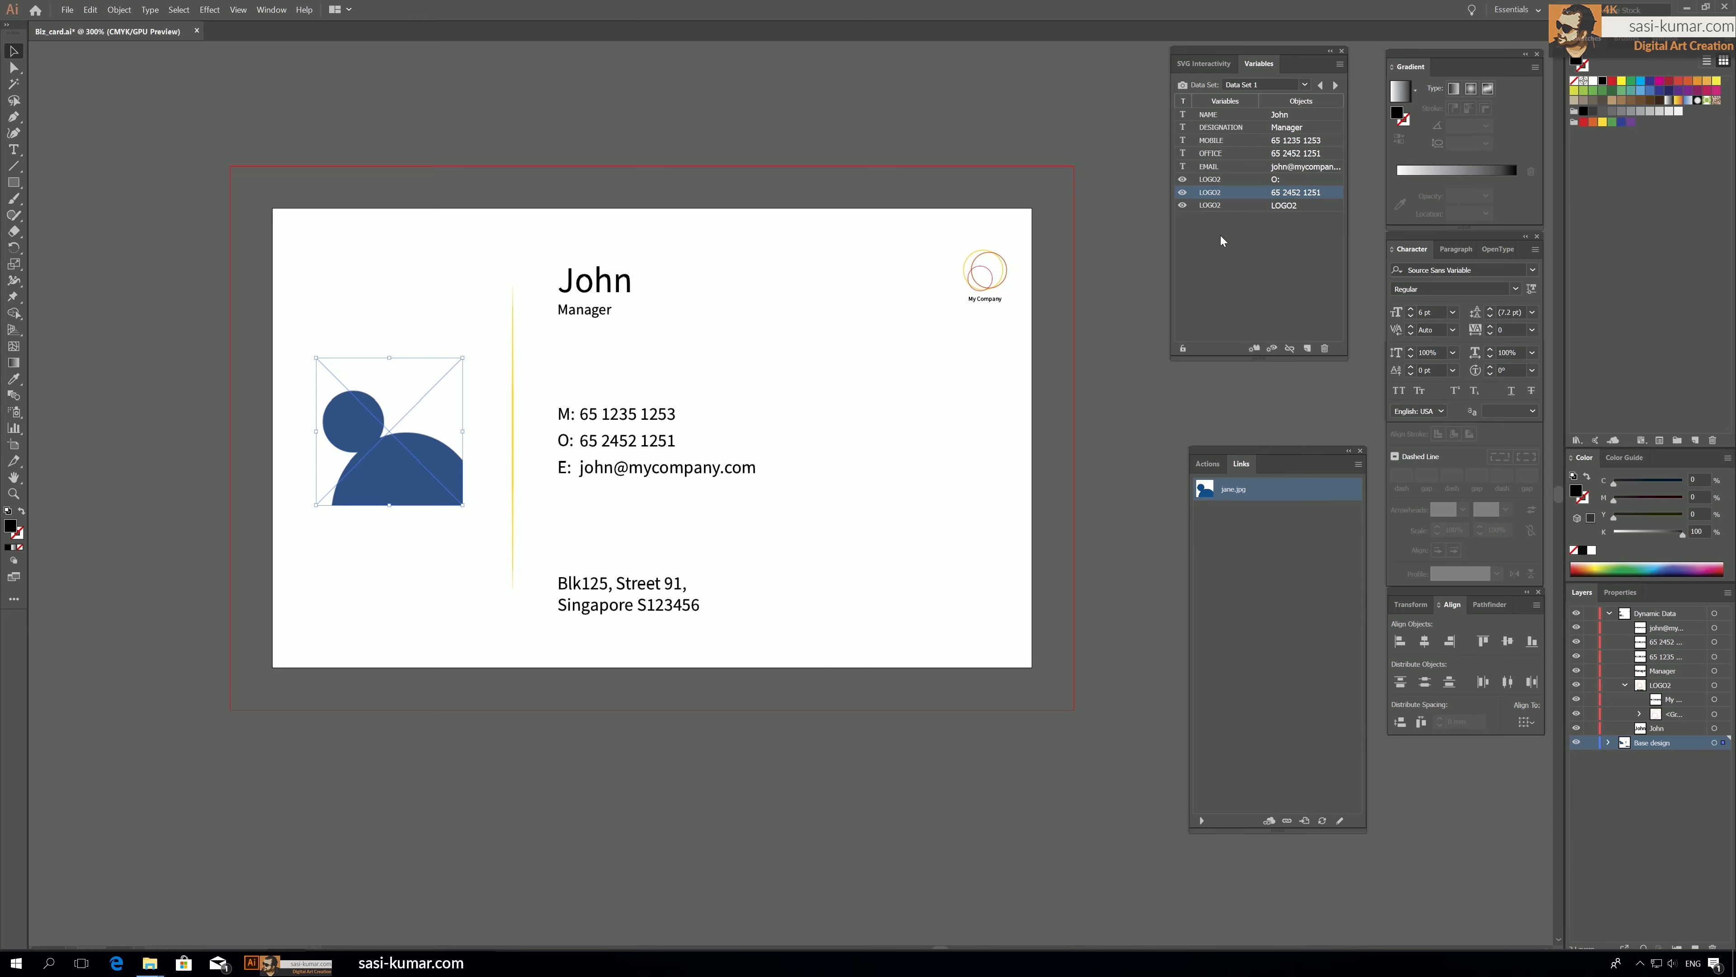
# Switch to Contacts.csv in Excel, format column G as Text, and enter @ in cell G1.
pyautogui.hotkey('alt', 'Tab')
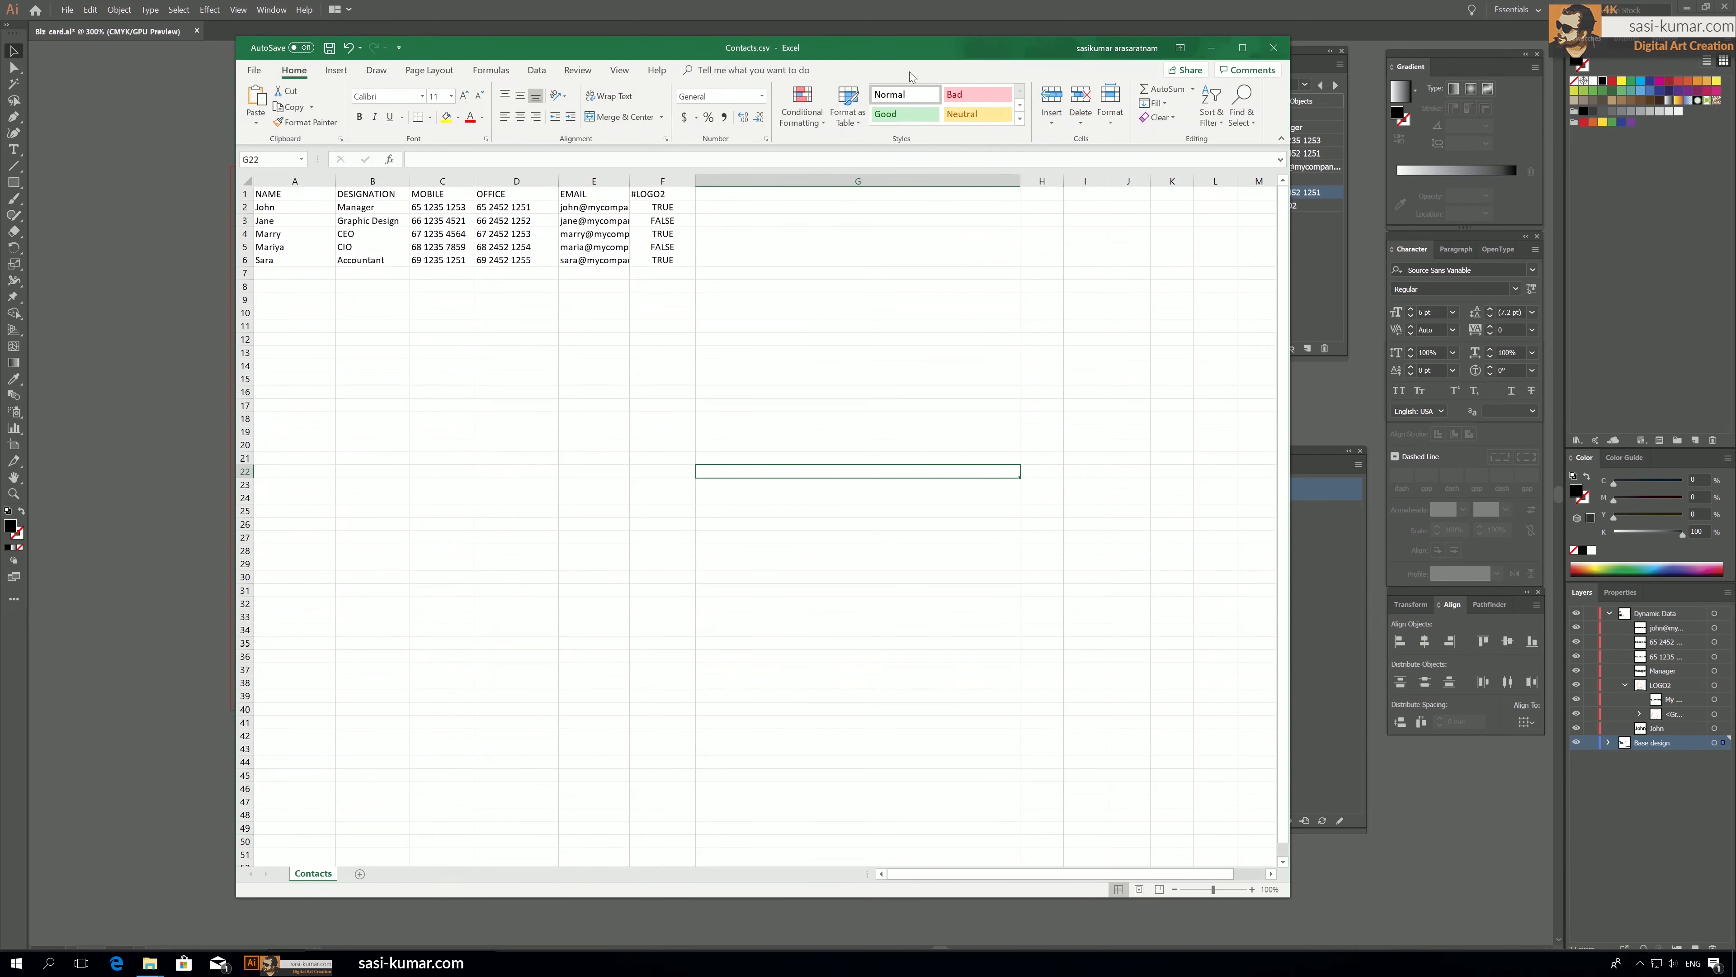
pyautogui.click(731, 194)
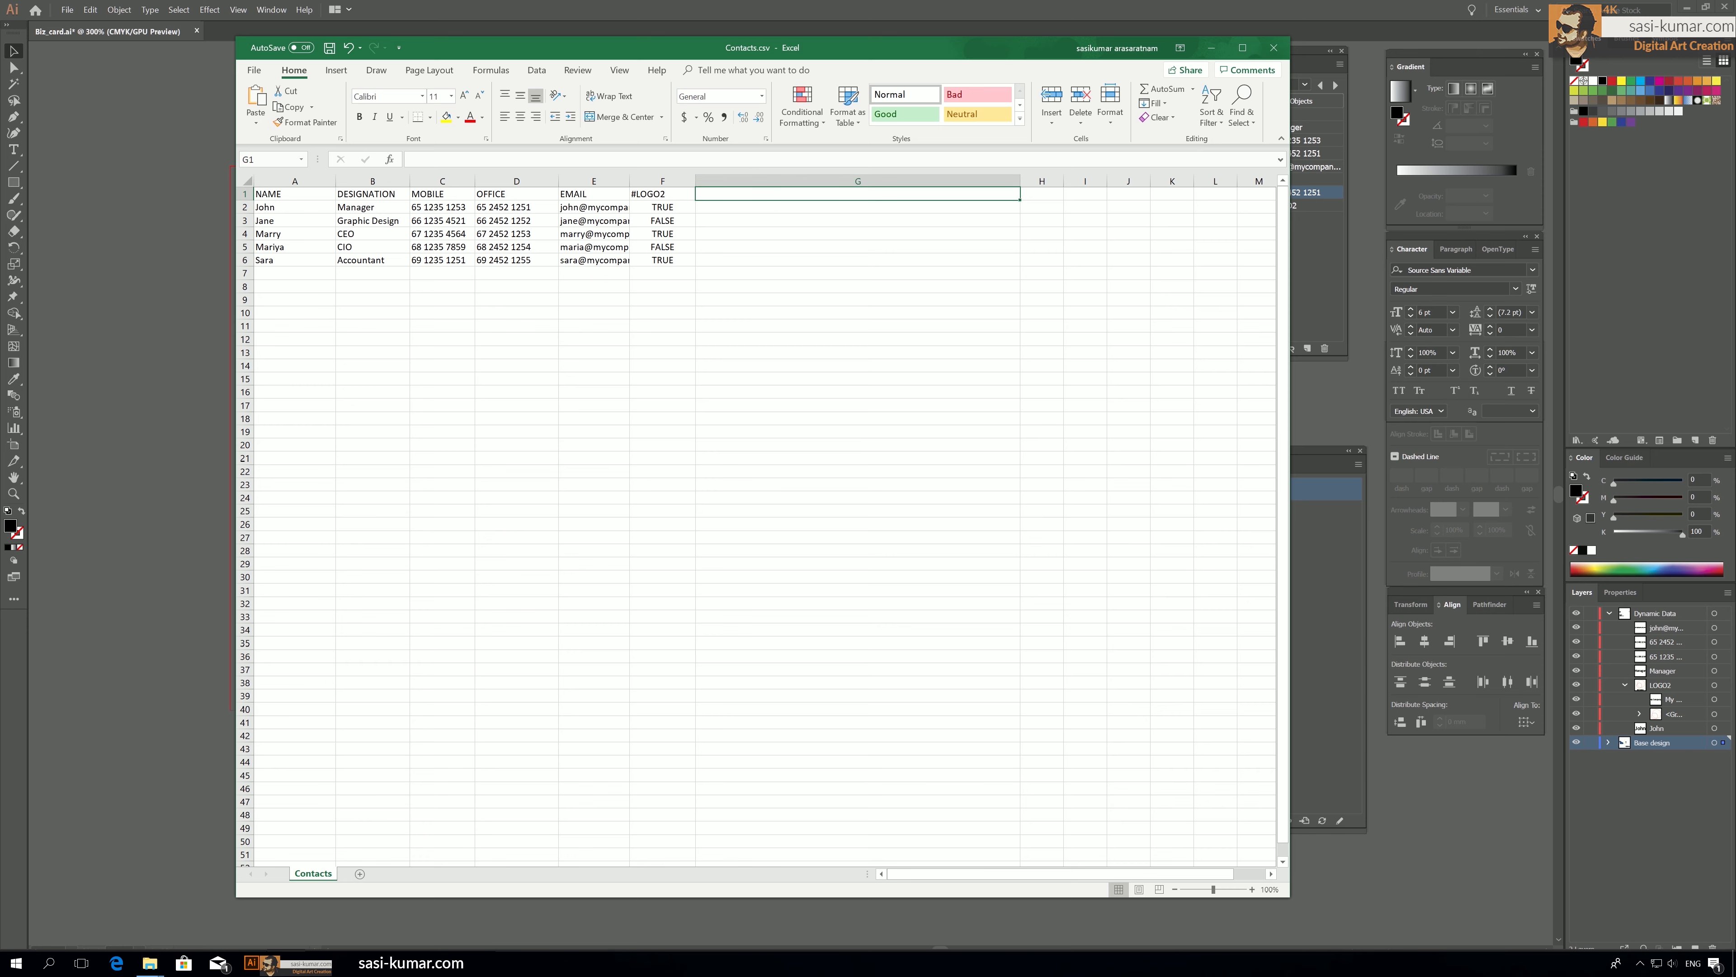
pyautogui.click(756, 182)
pyautogui.rightClick(755, 194)
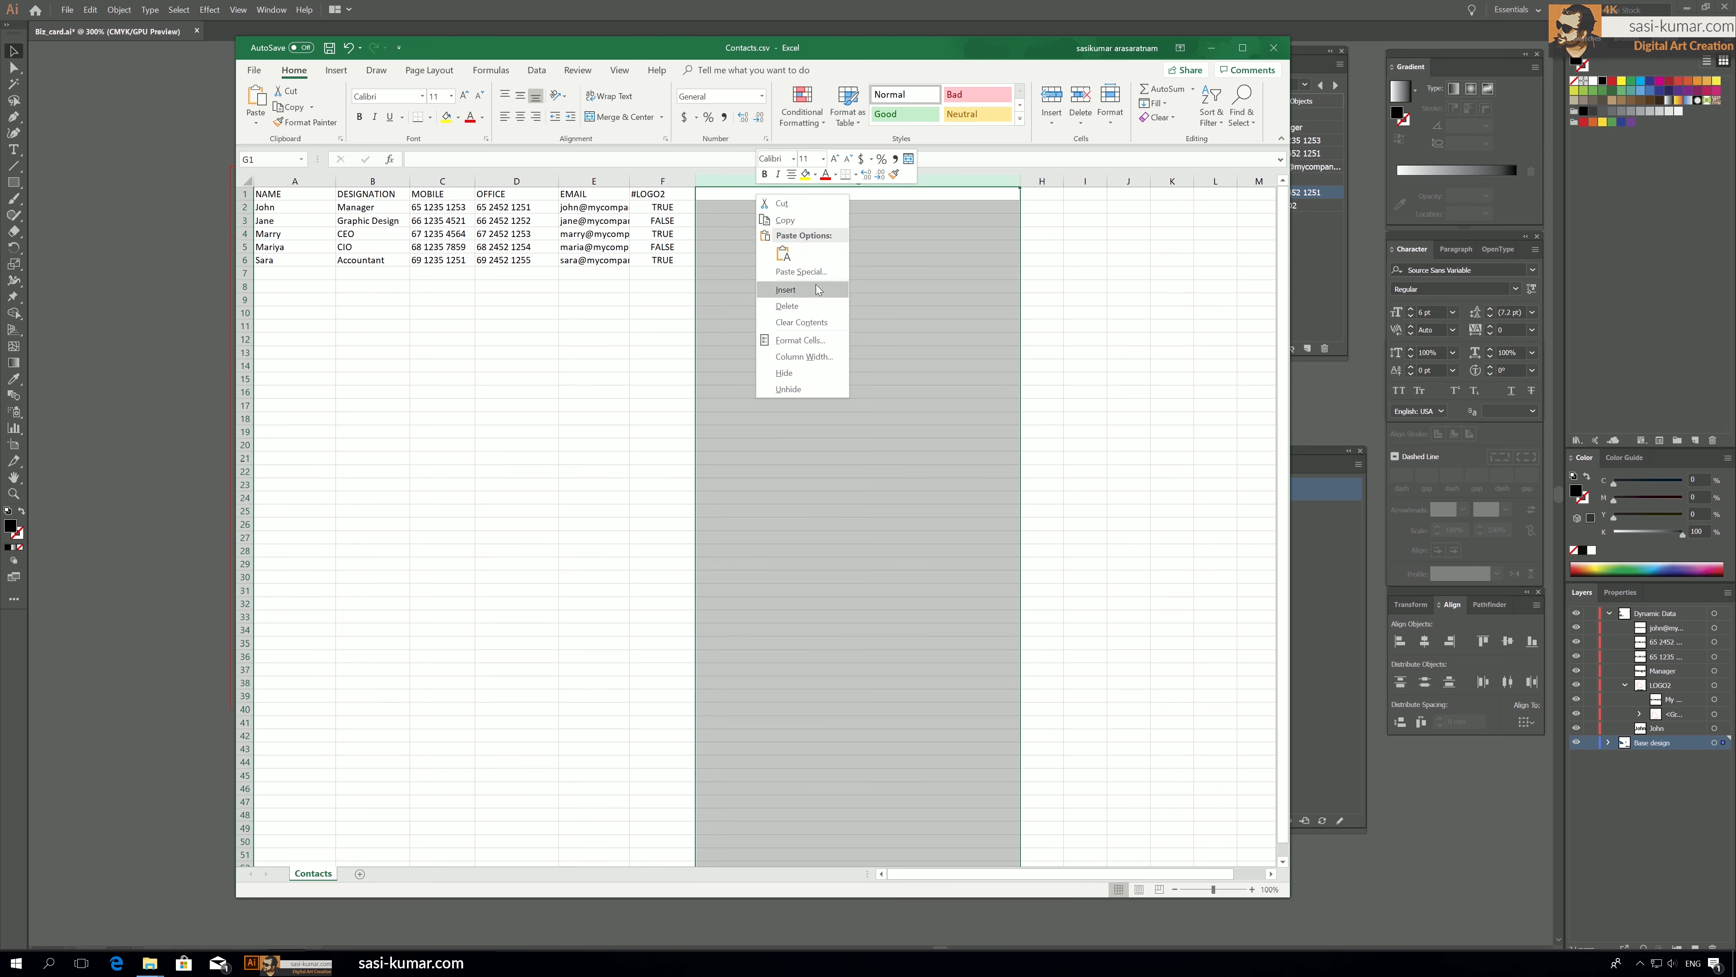
pyautogui.click(818, 340)
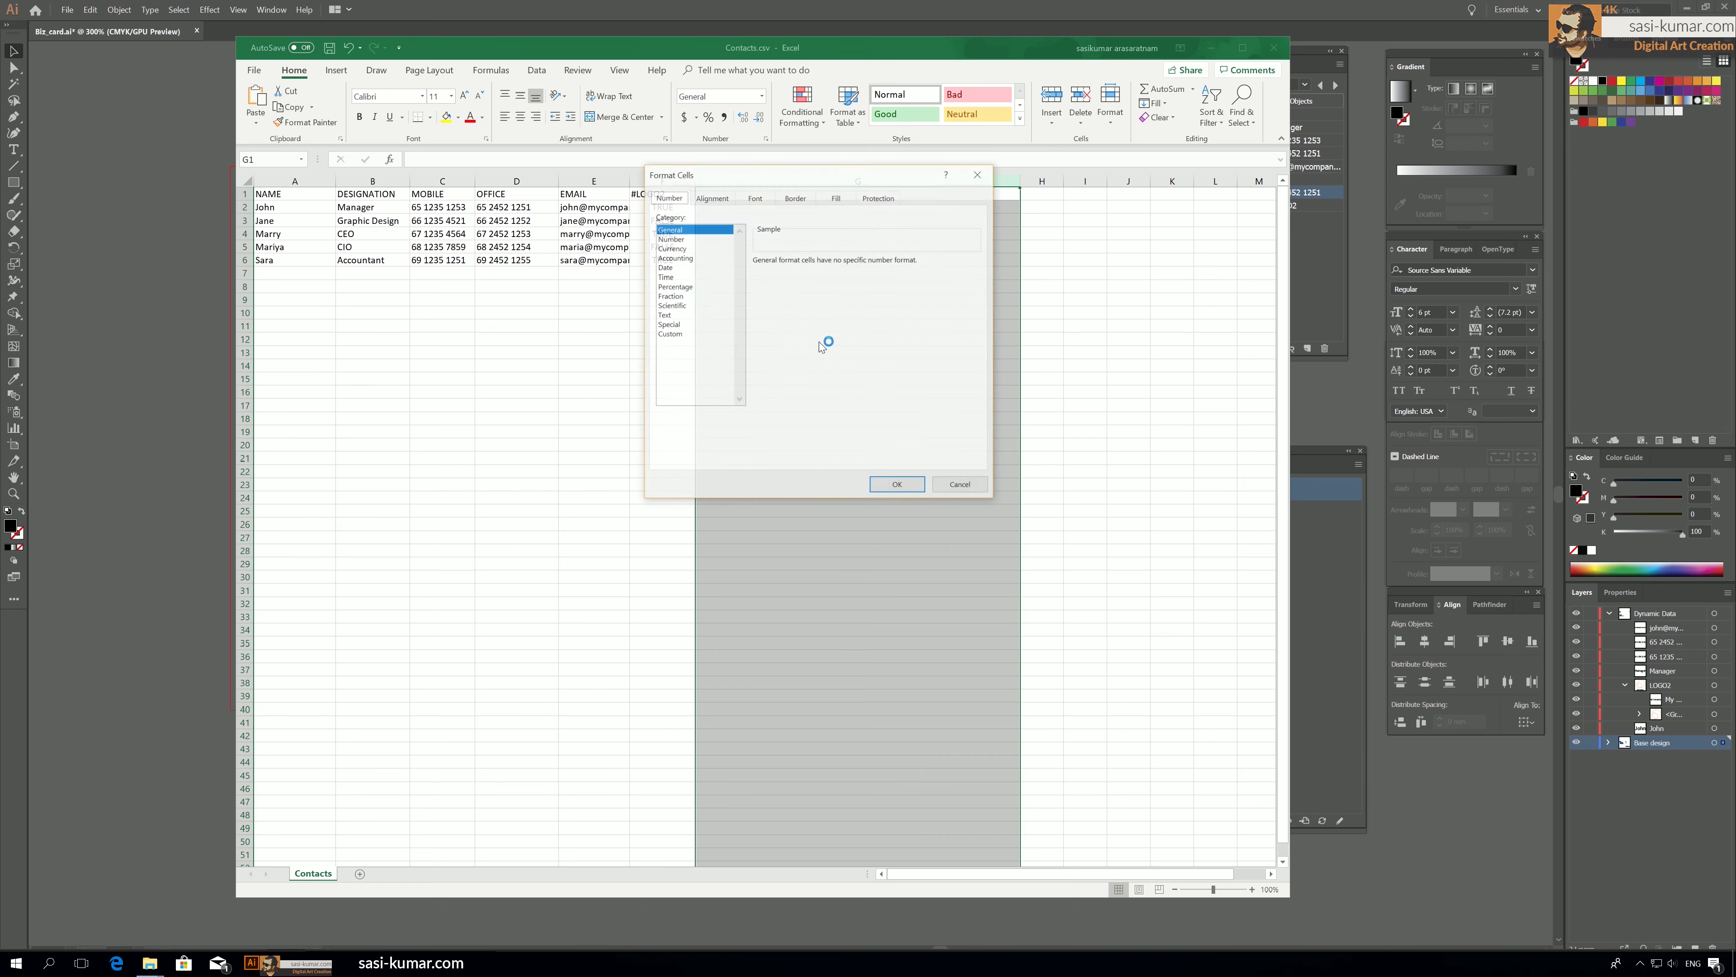
pyautogui.click(681, 324)
pyautogui.click(677, 315)
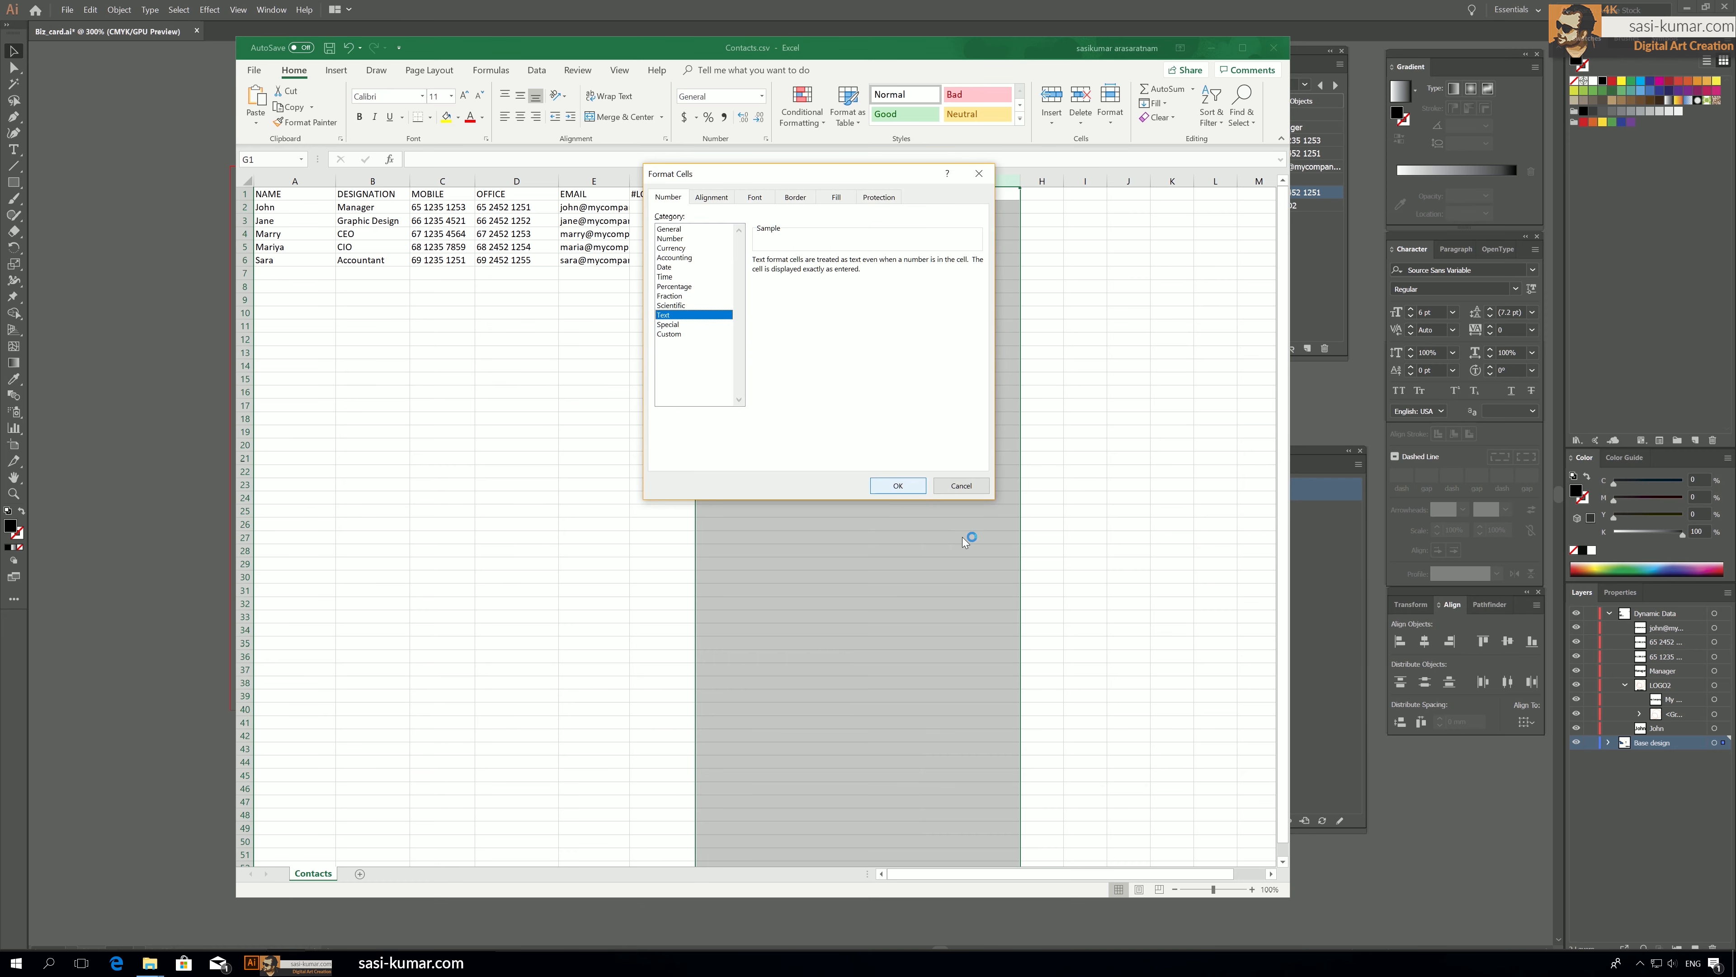
pyautogui.click(916, 487)
pyautogui.click(748, 199)
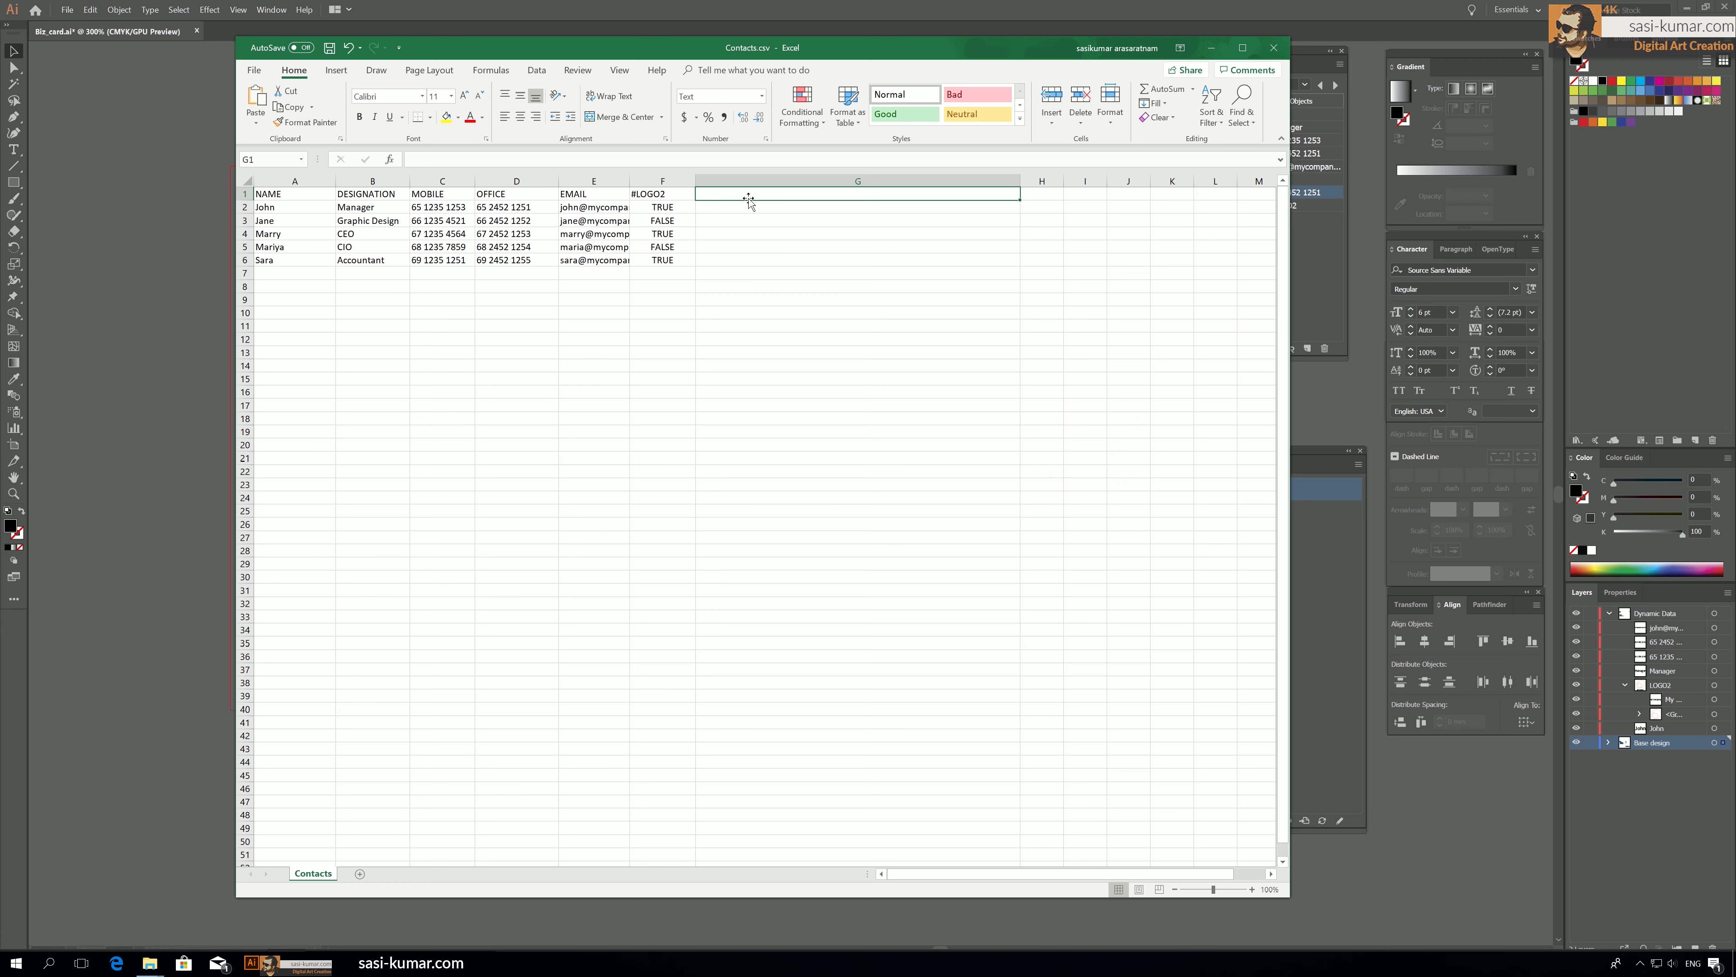
pyautogui.write('@')
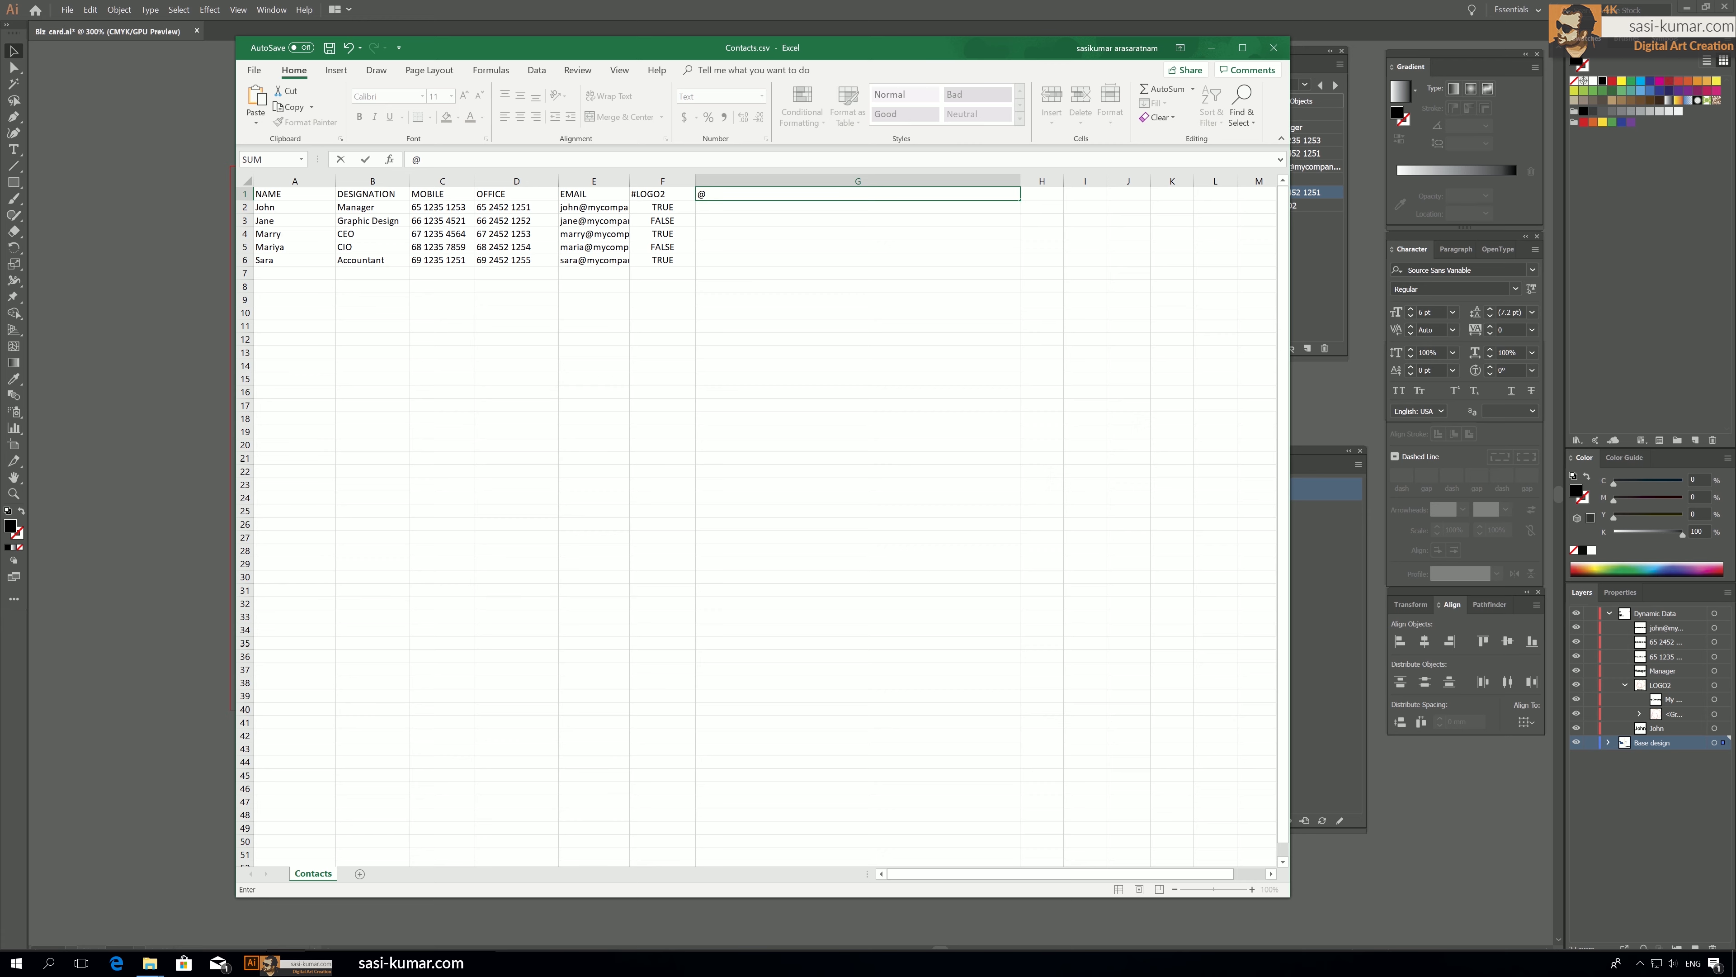
pyautogui.click(1049, 193)
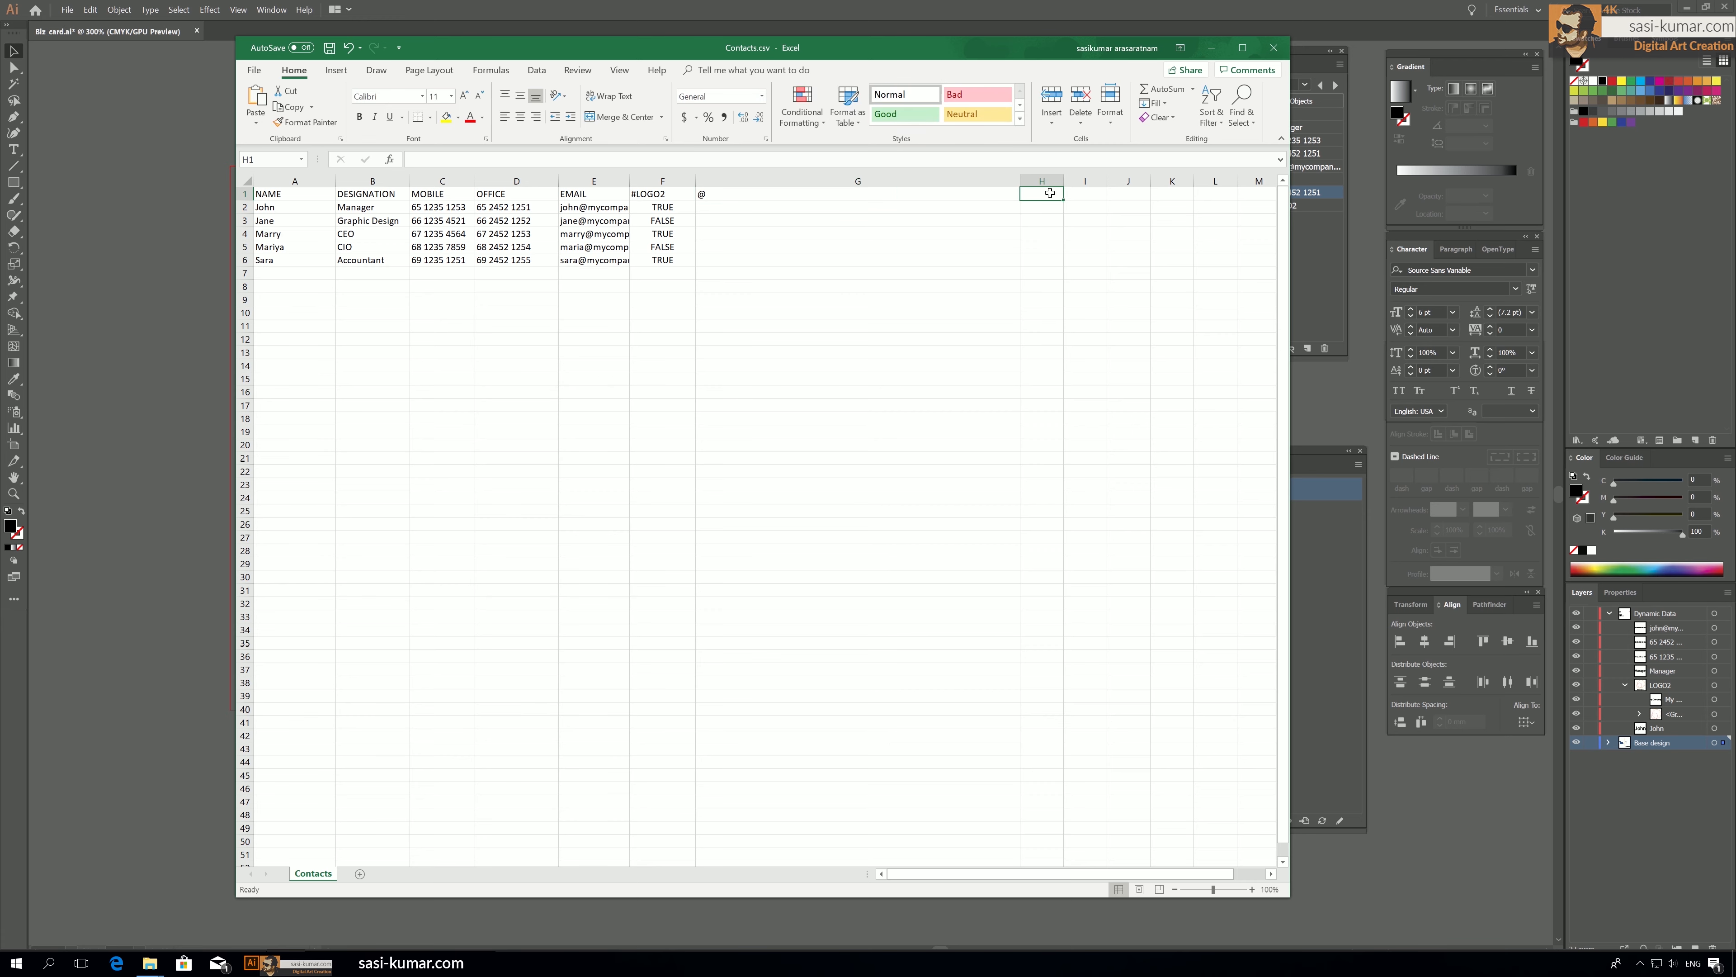
pyautogui.write('@Pho')
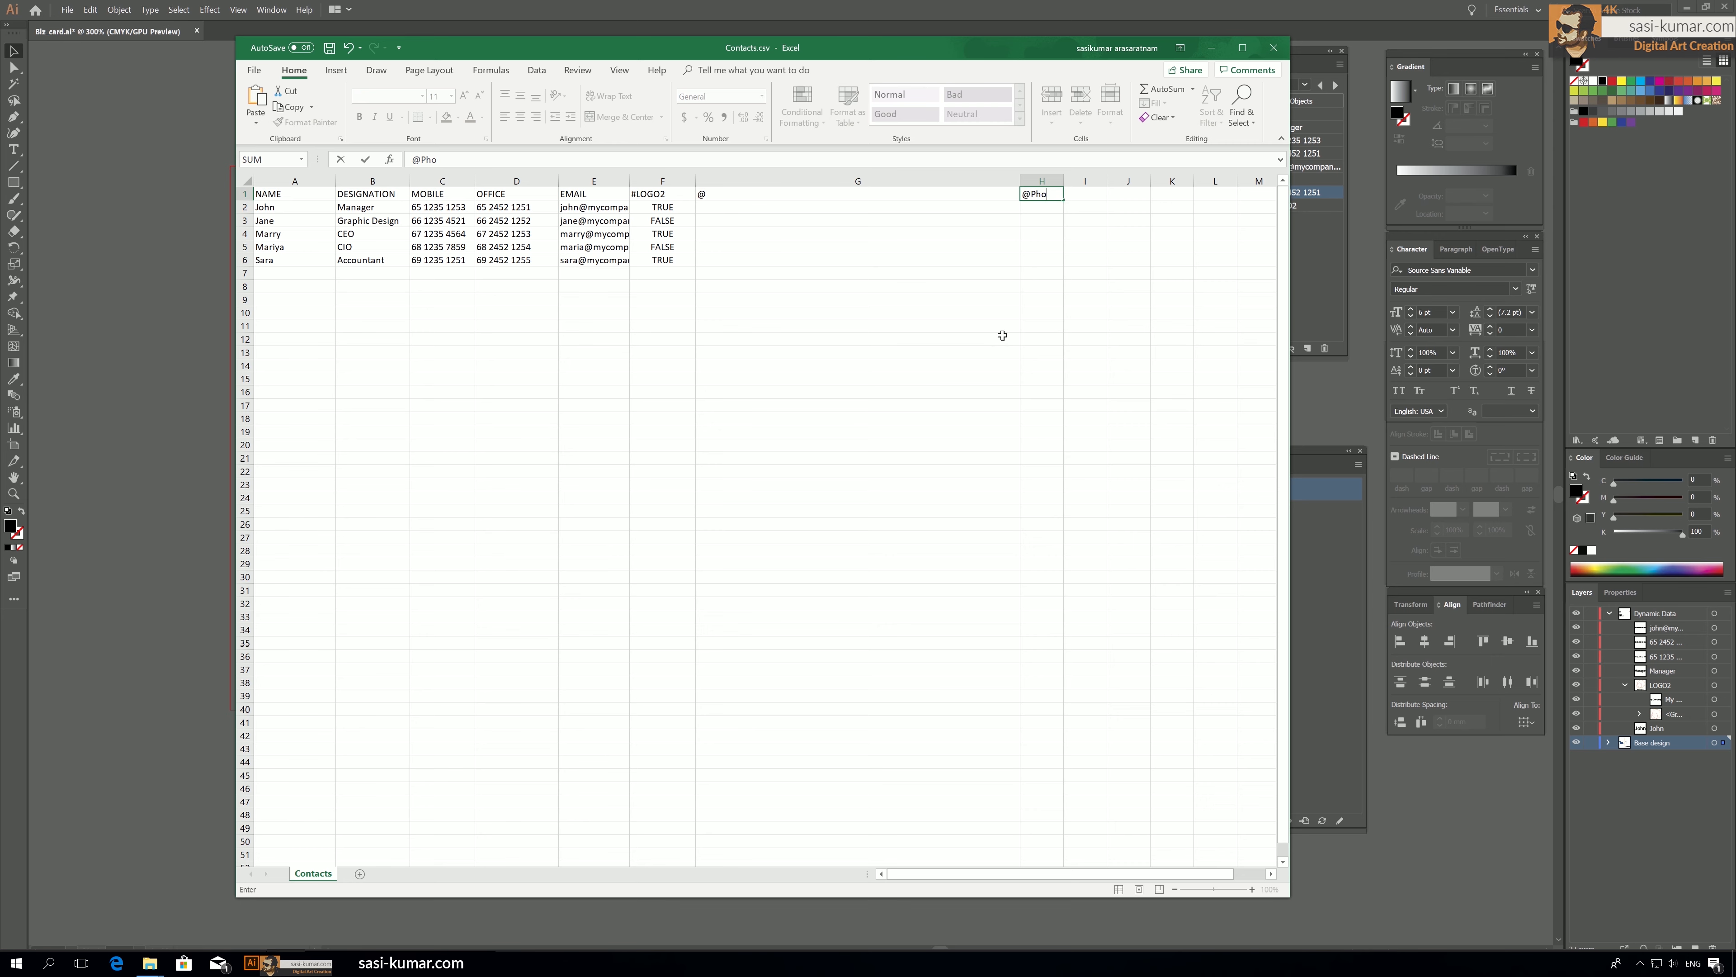
pyautogui.press('Return')
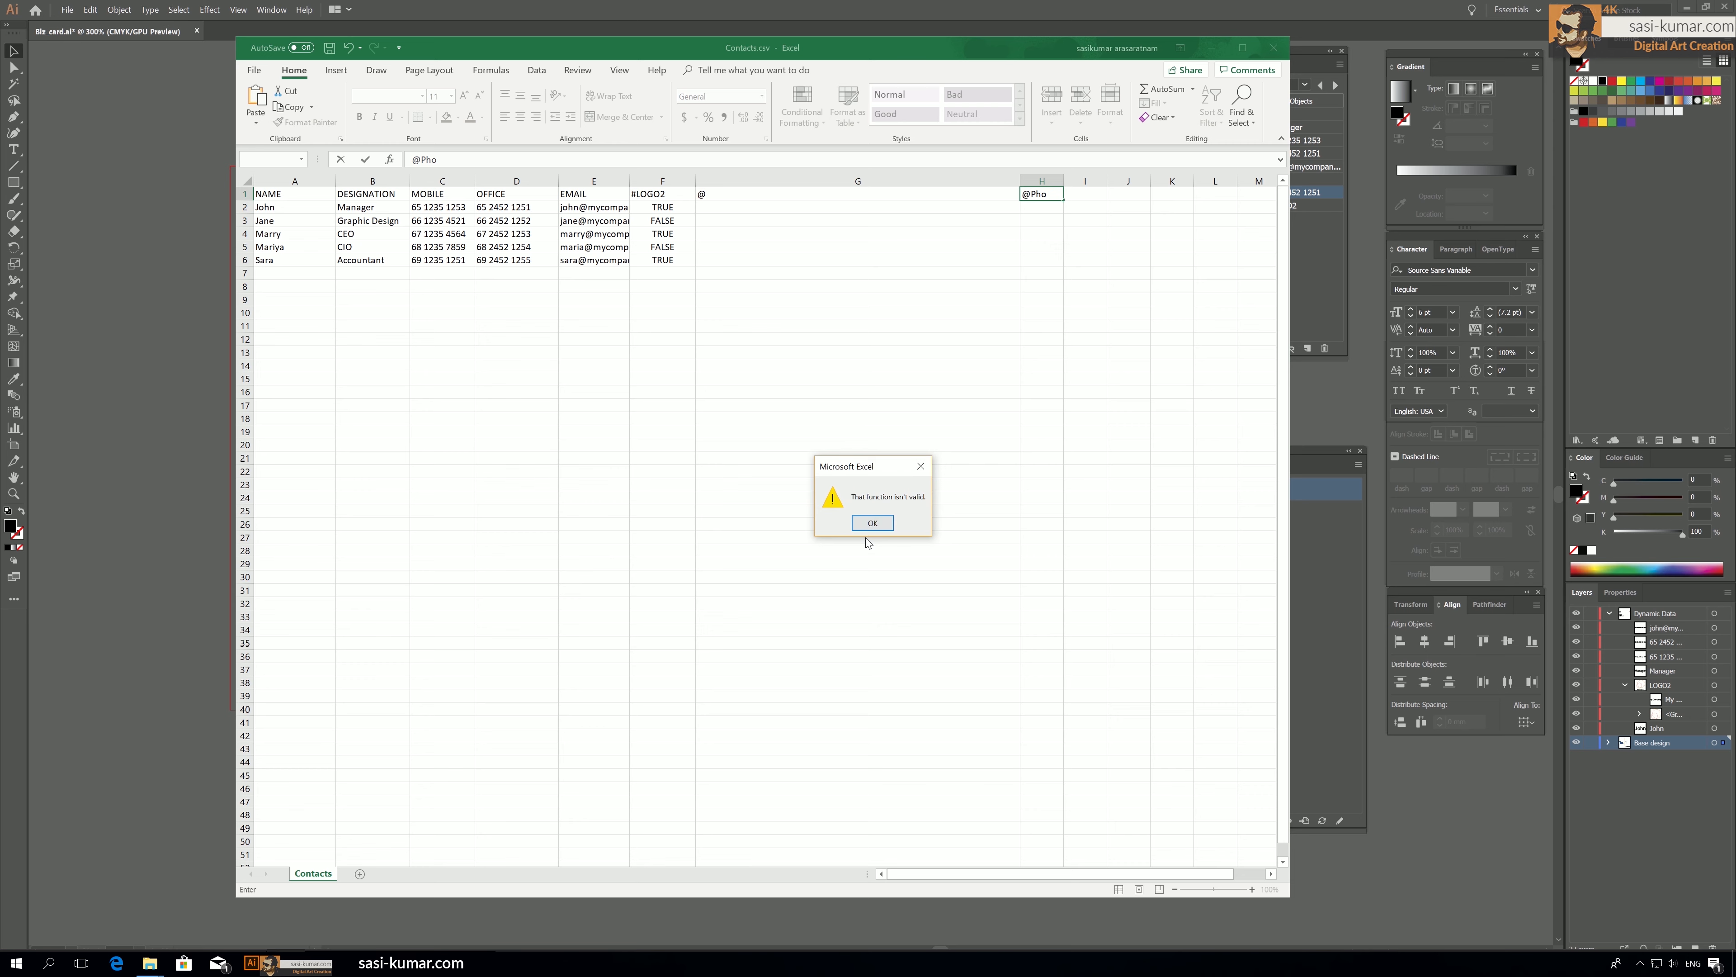
pyautogui.click(871, 524)
pyautogui.press('Escape')
pyautogui.click(731, 193)
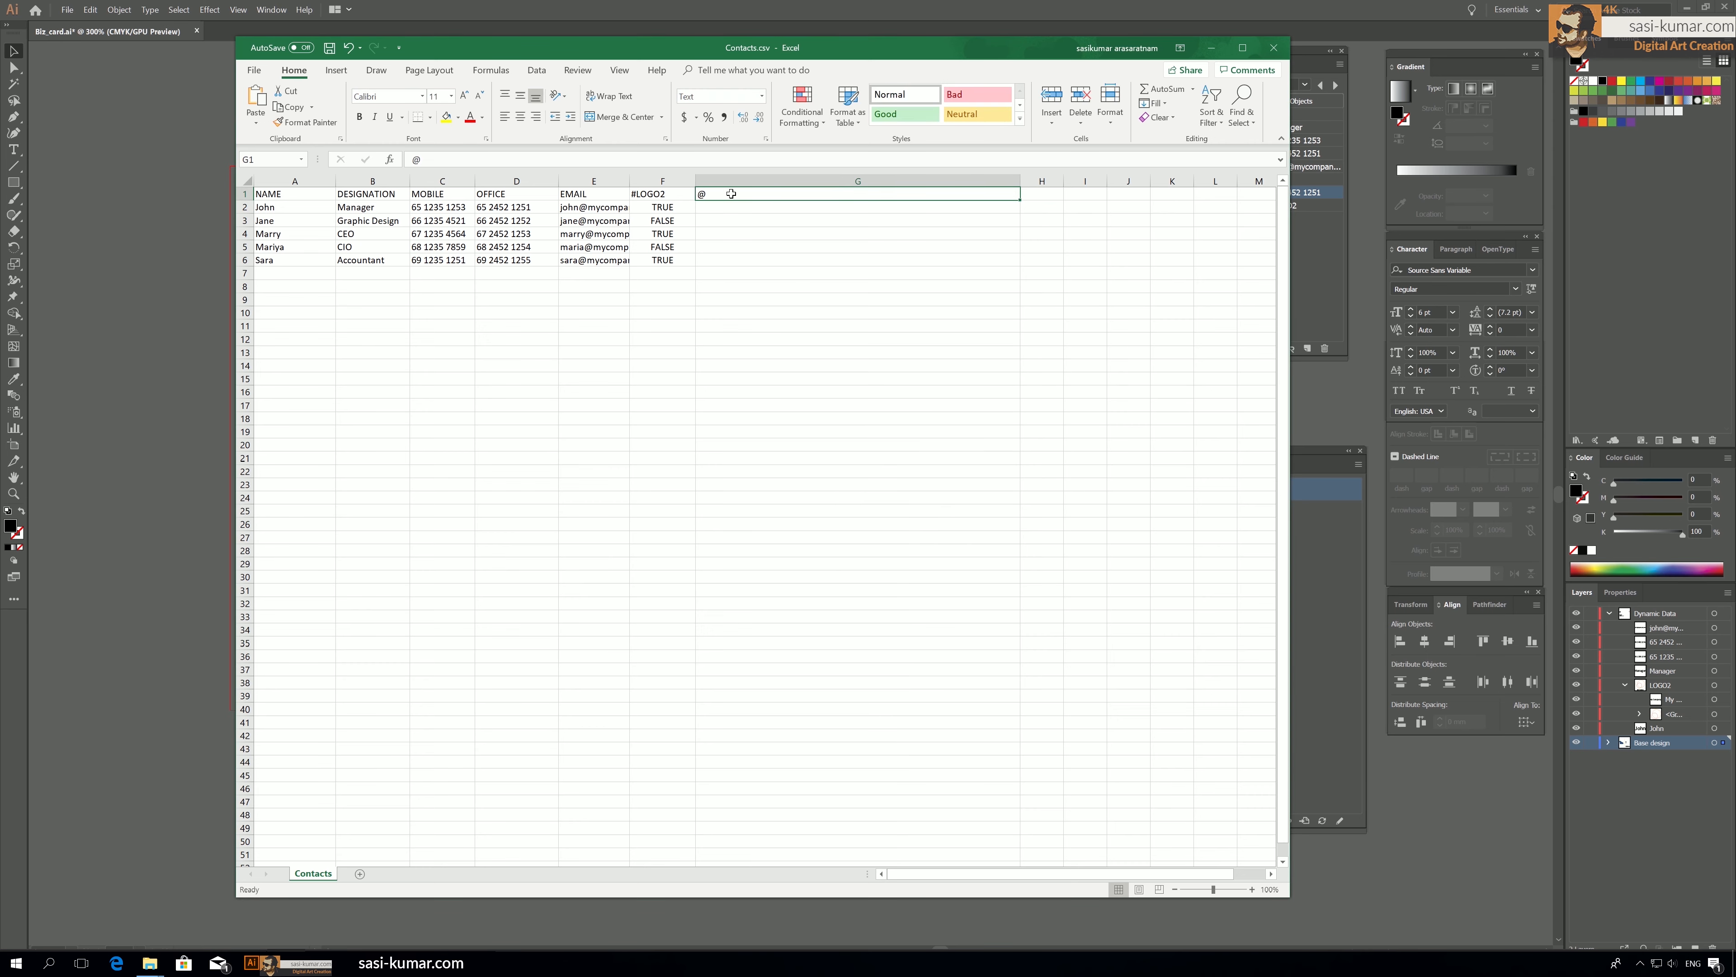
pyautogui.press('F2')
pyautogui.write('Photos')
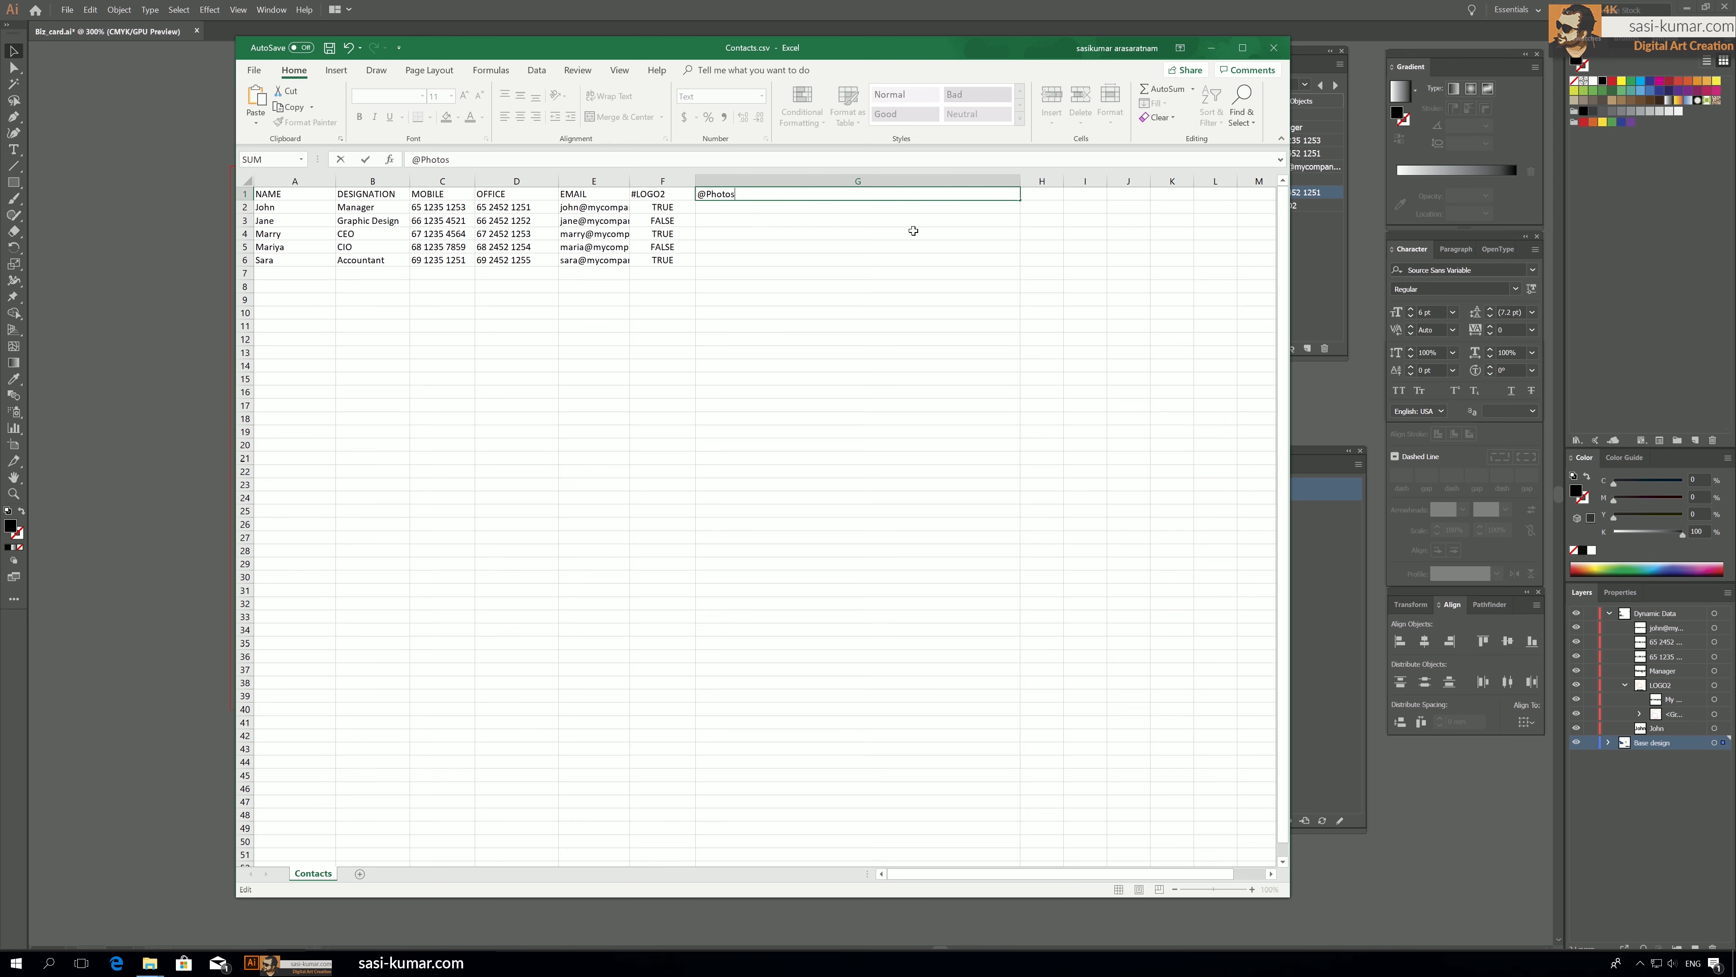
pyautogui.click(913, 230)
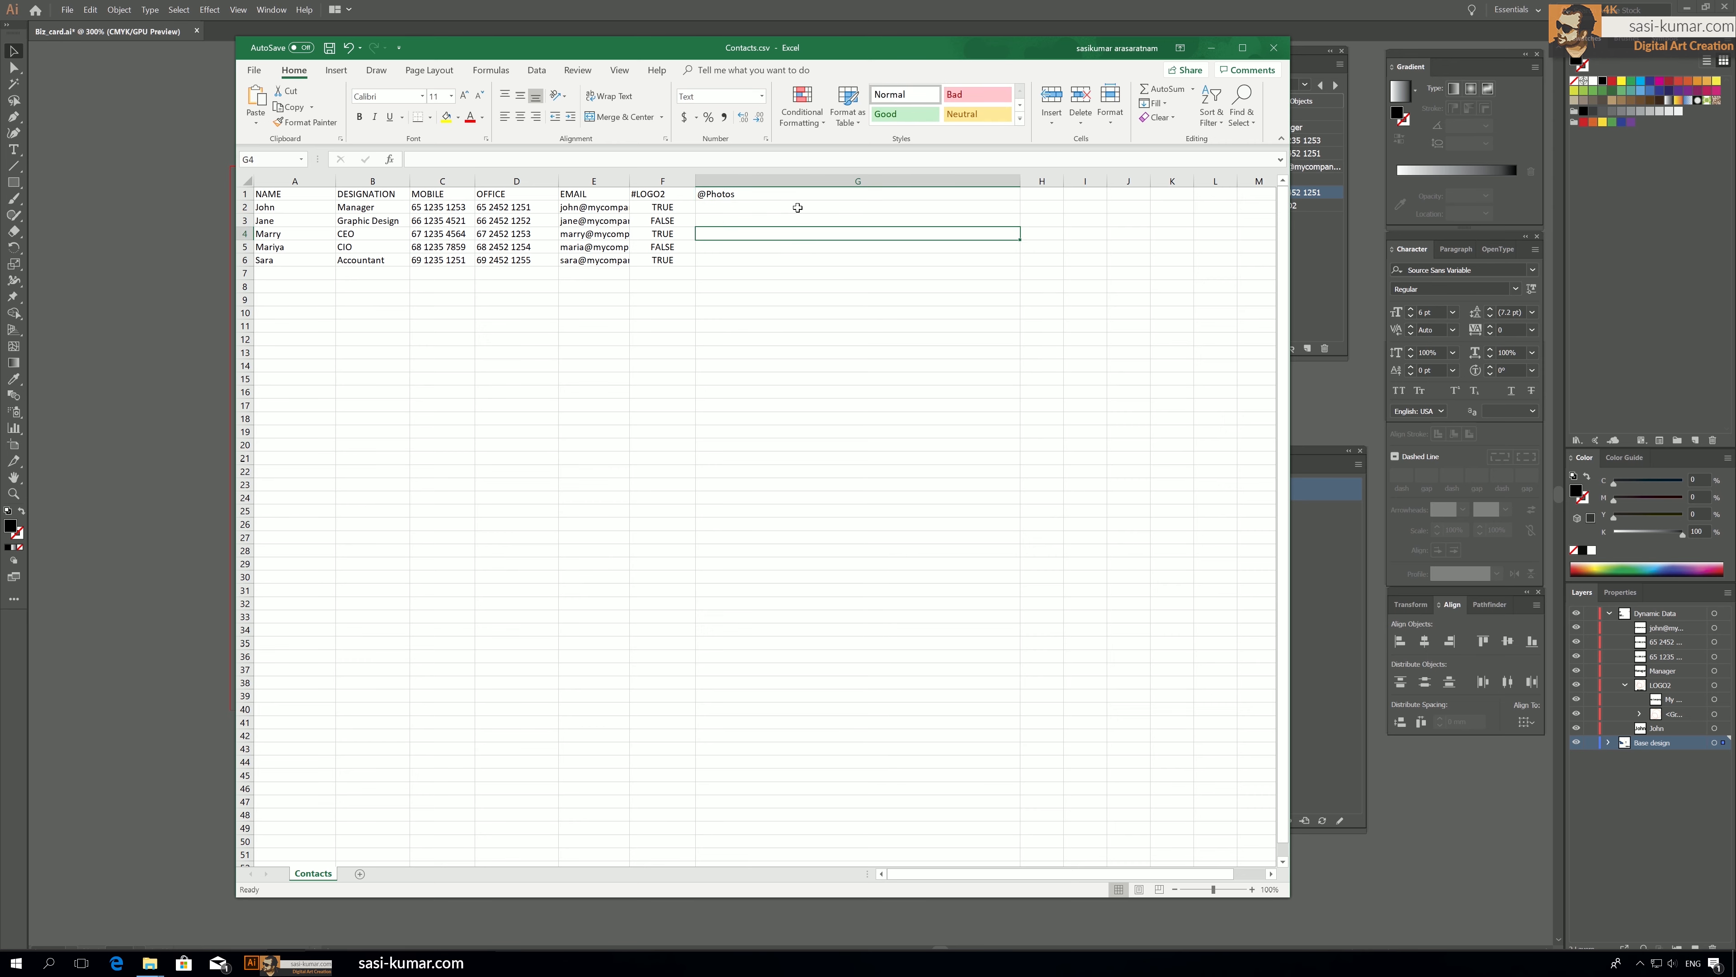
# Copy the ProfilePic folder's full path from File Explorer into cell G2 of Contacts.csv and add a trailing backslash.
pyautogui.click(797, 207)
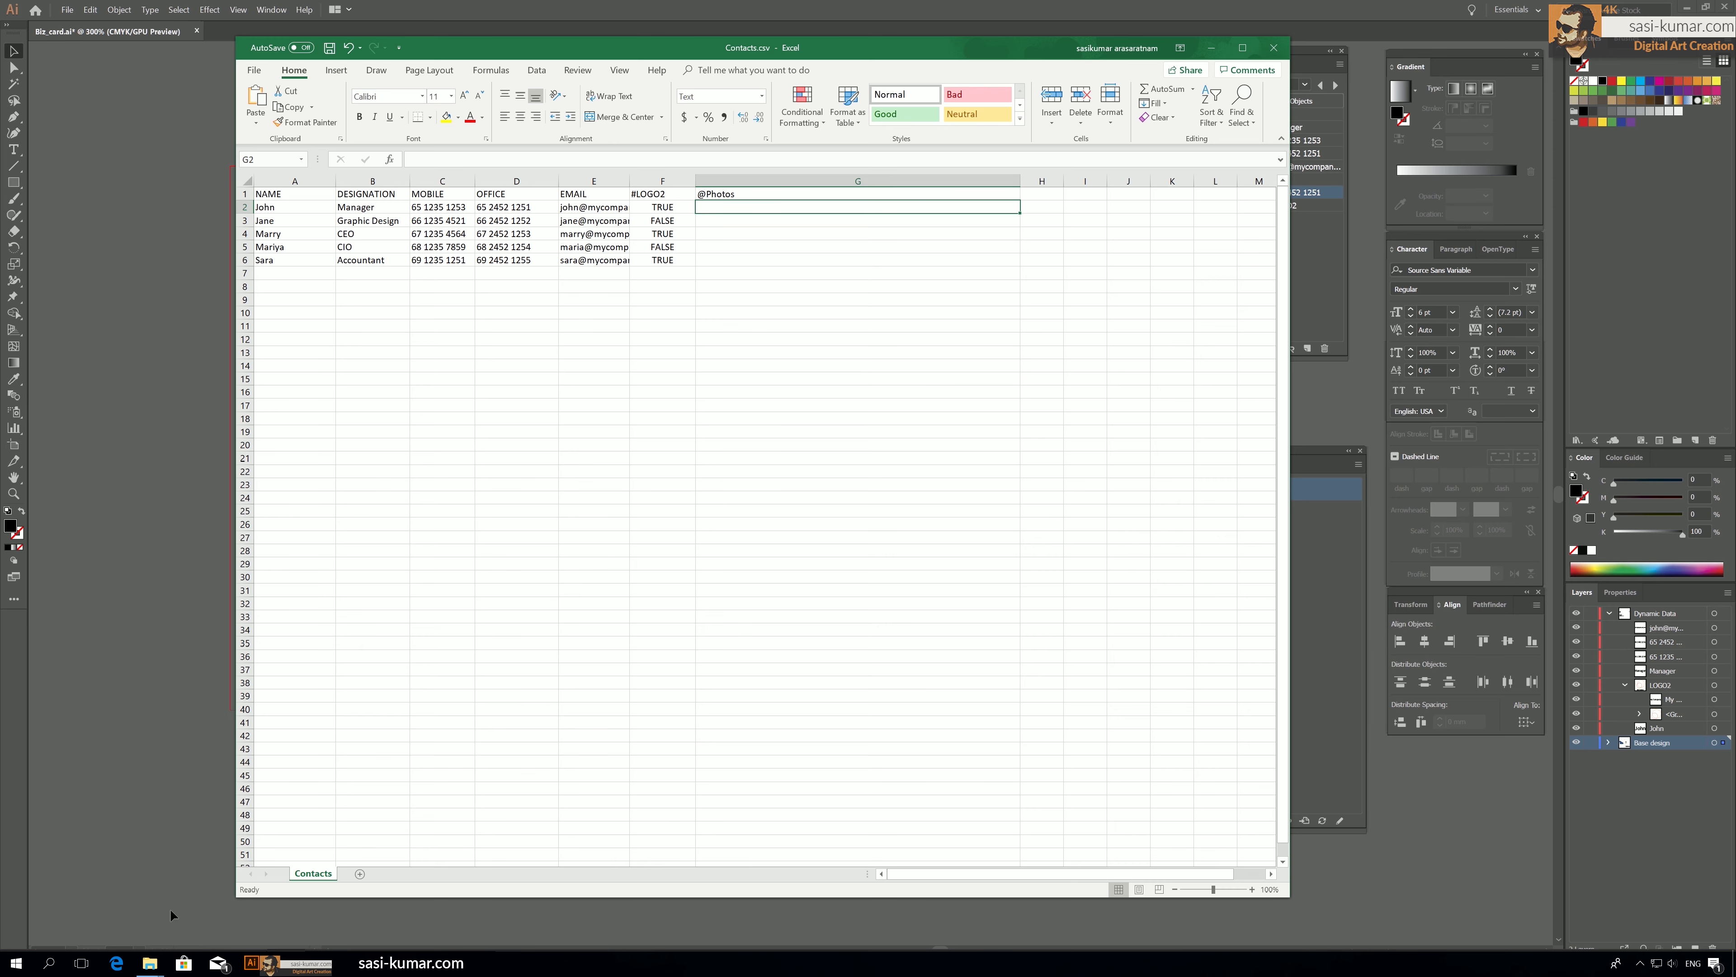
pyautogui.click(149, 963)
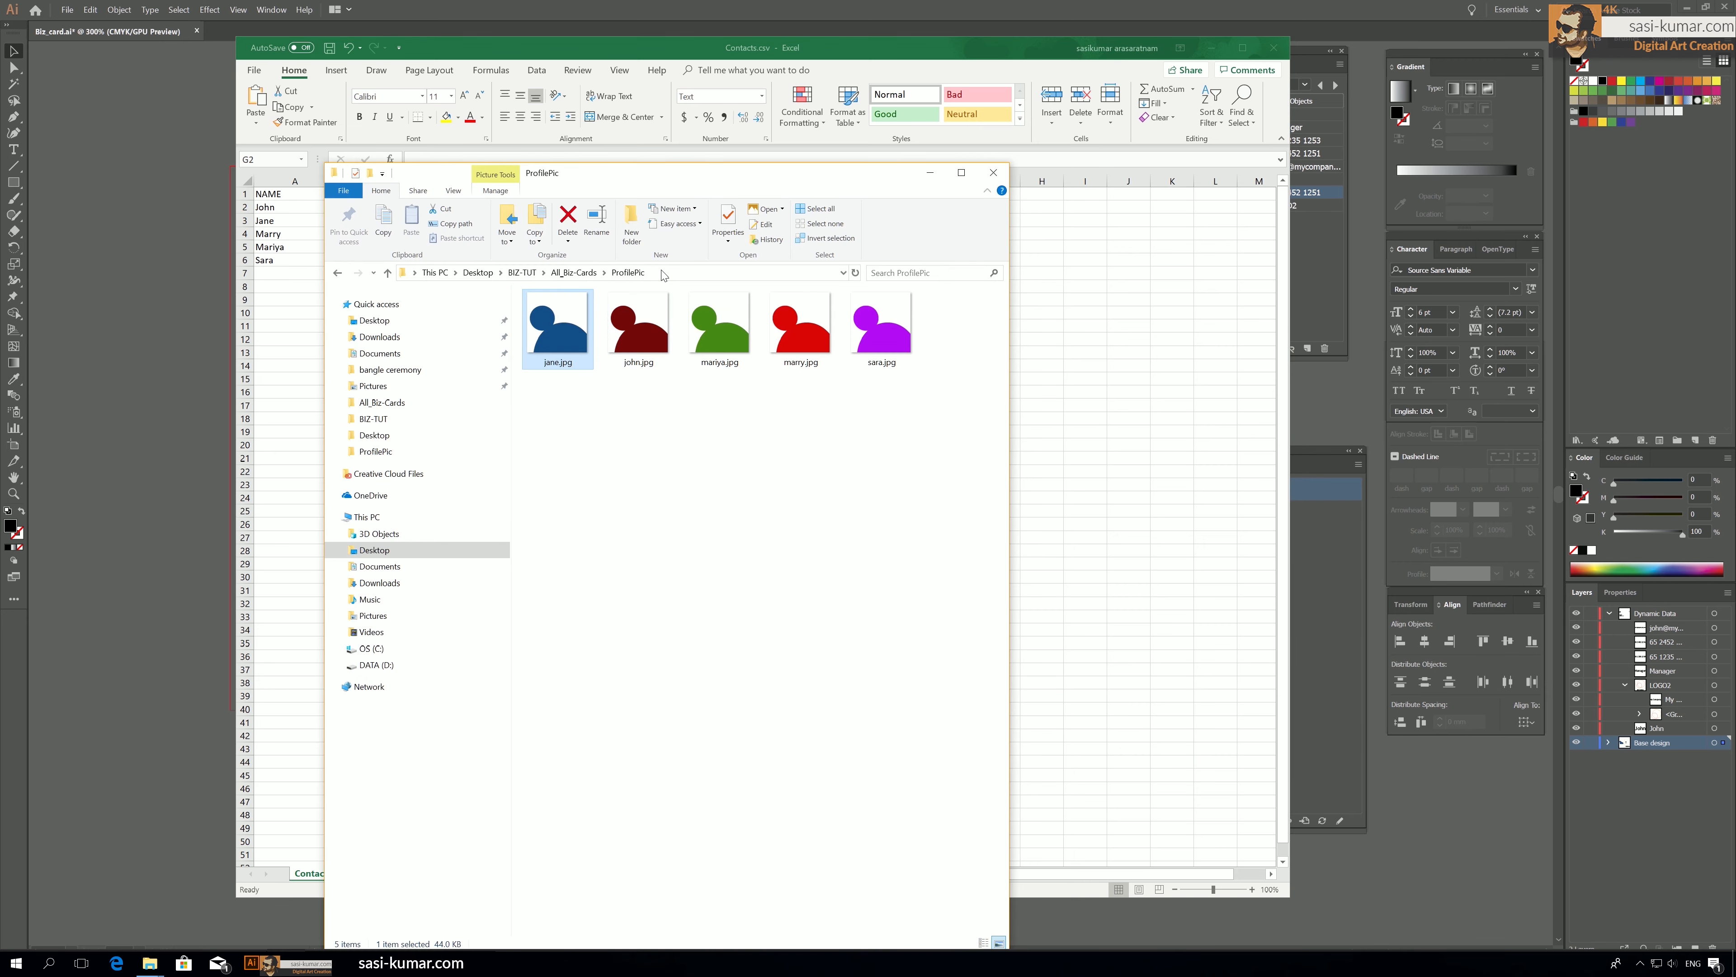
pyautogui.click(661, 272)
pyautogui.hotkey('ctrl', 'c')
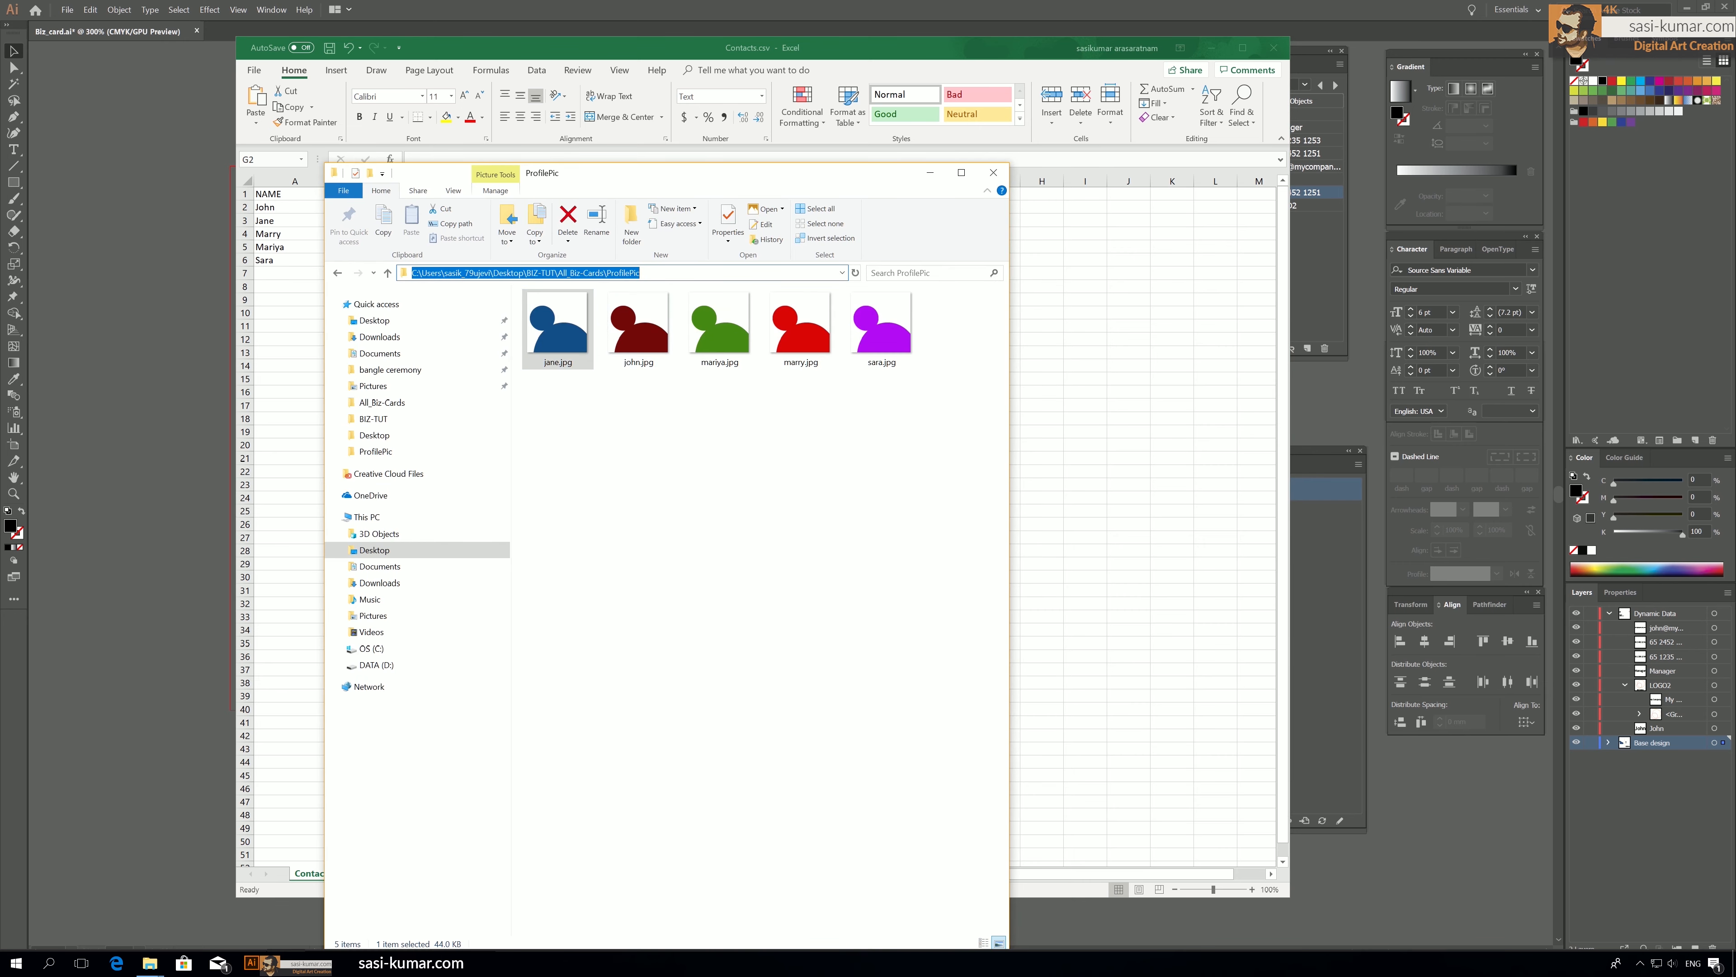
pyautogui.click(1188, 298)
pyautogui.doubleClick(721, 208)
pyautogui.hotkey('ctrl', 'v')
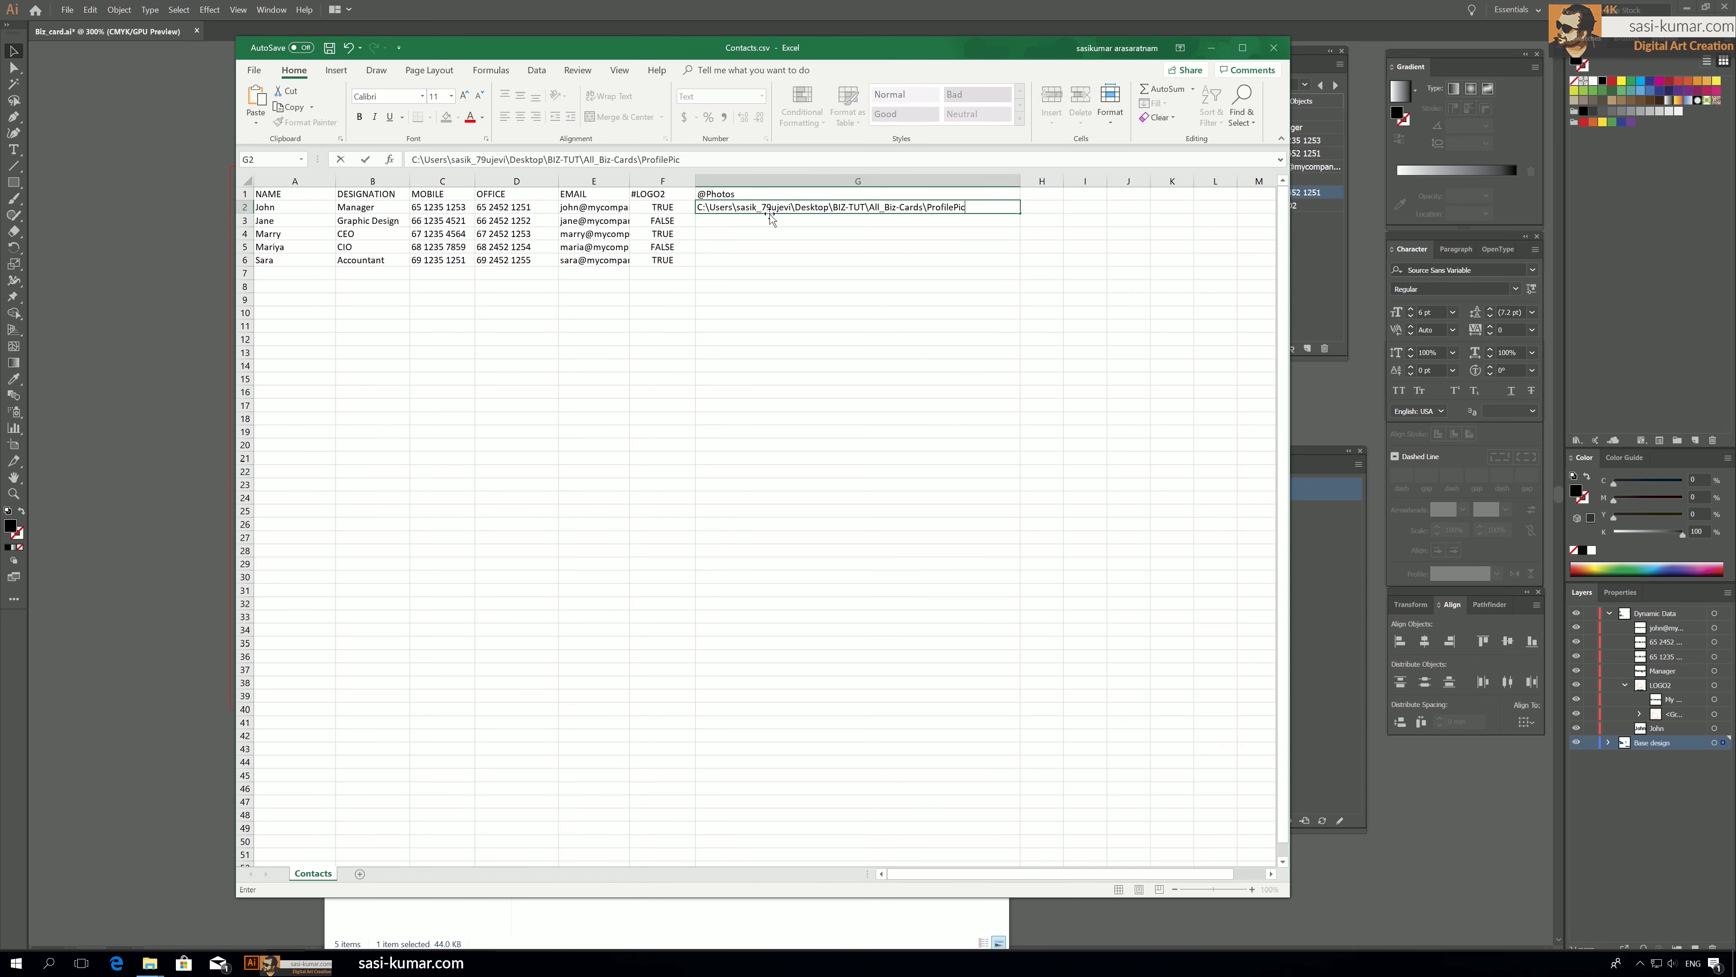
pyautogui.write('\\')
# Fill the ProfilePic folder path from G2 down through G6.
pyautogui.click(489, 906)
pyautogui.click(1150, 312)
pyautogui.click(998, 258)
pyautogui.click(998, 207)
pyautogui.moveTo(1019, 212); pyautogui.dragTo(1019, 272)
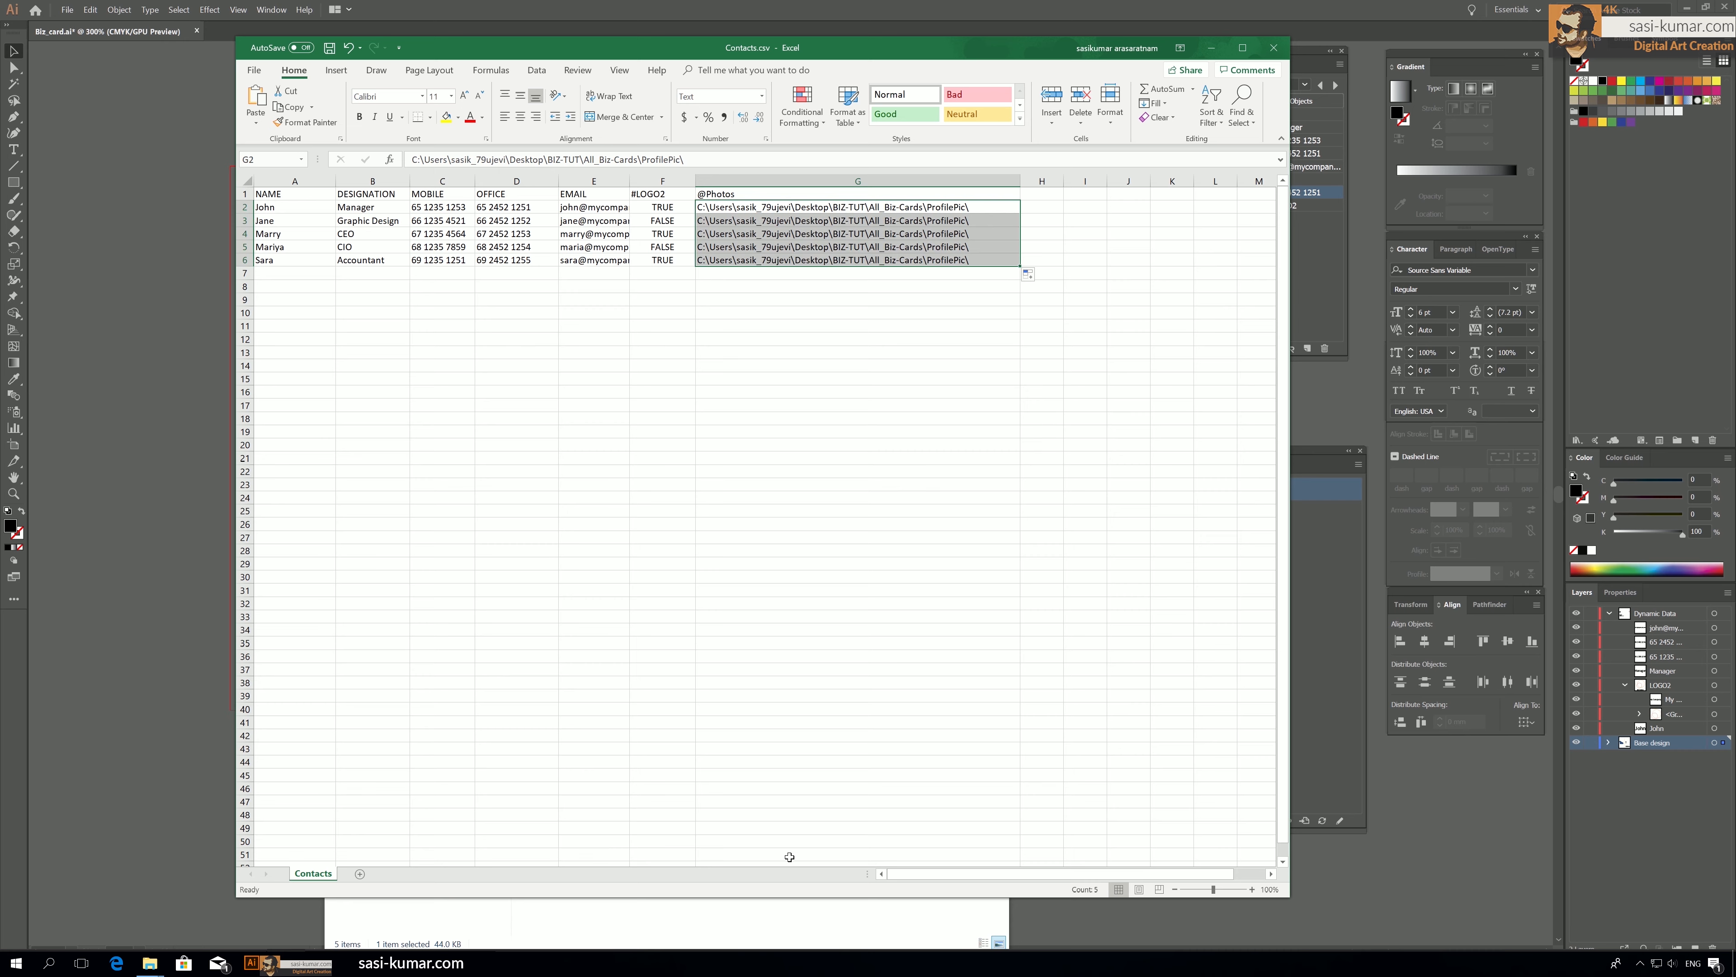
# Copy the blue silhouette's file name with its .jpg extension and append it to the path in G2.
pyautogui.click(804, 927)
pyautogui.click(591, 340)
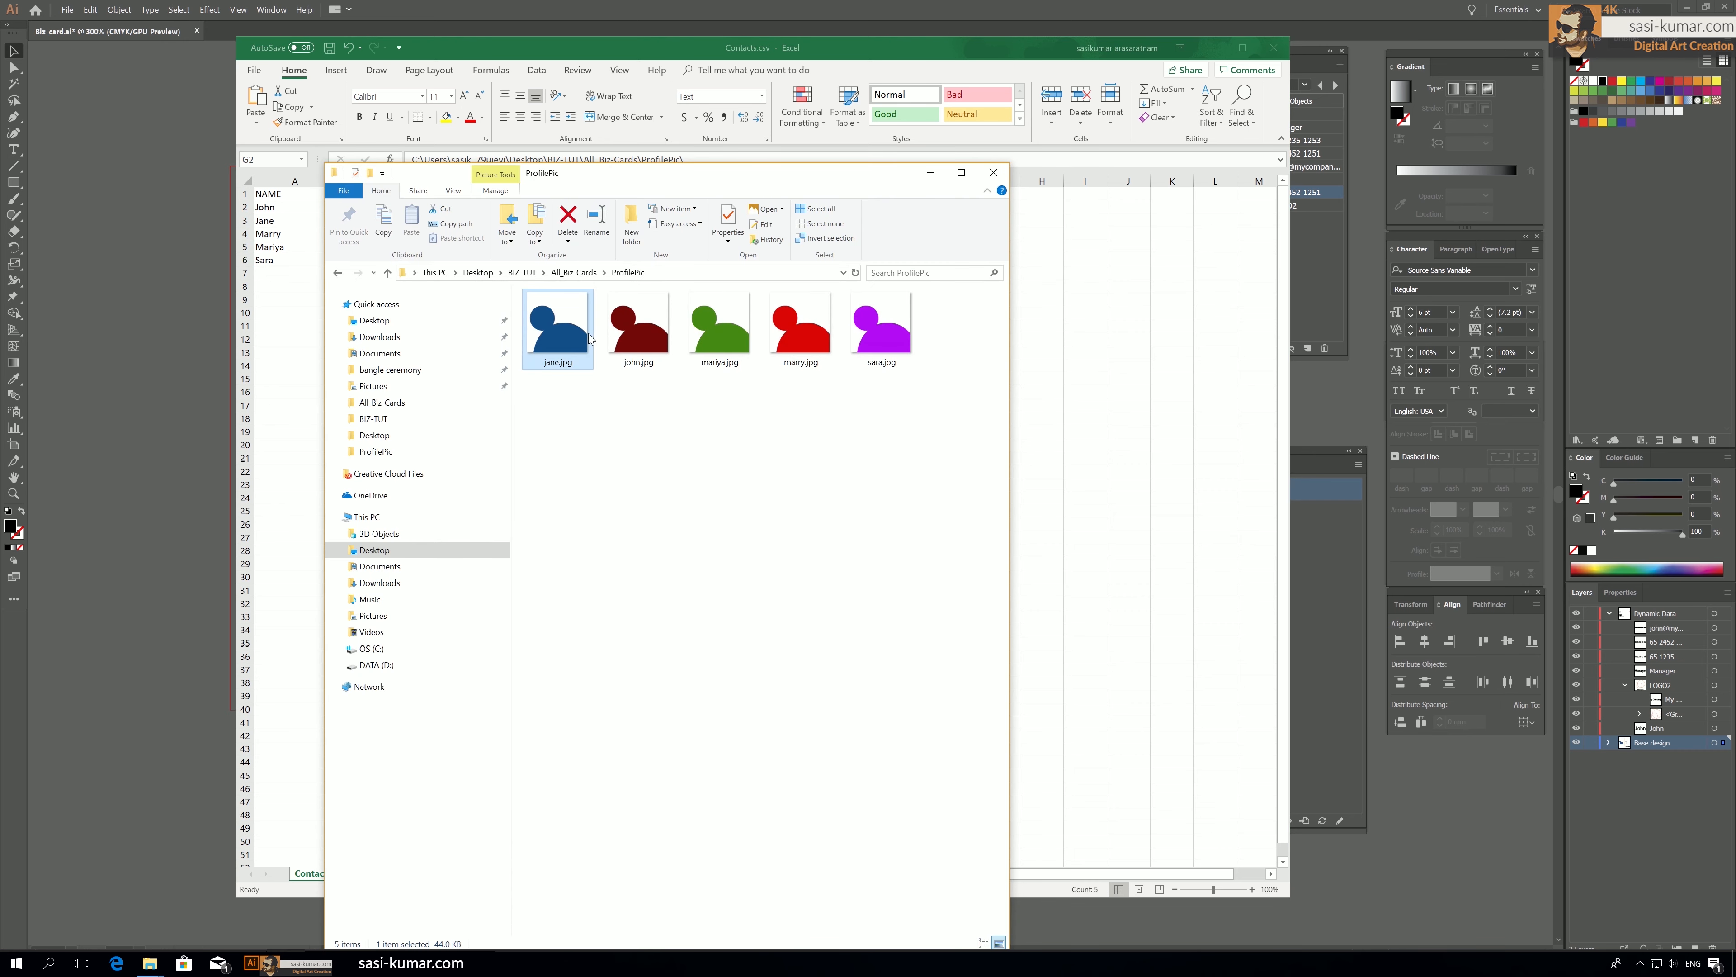
pyautogui.press('F2')
pyautogui.doubleClick(545, 362)
pyautogui.hotkey('ctrl', 'c')
pyautogui.click(1025, 368)
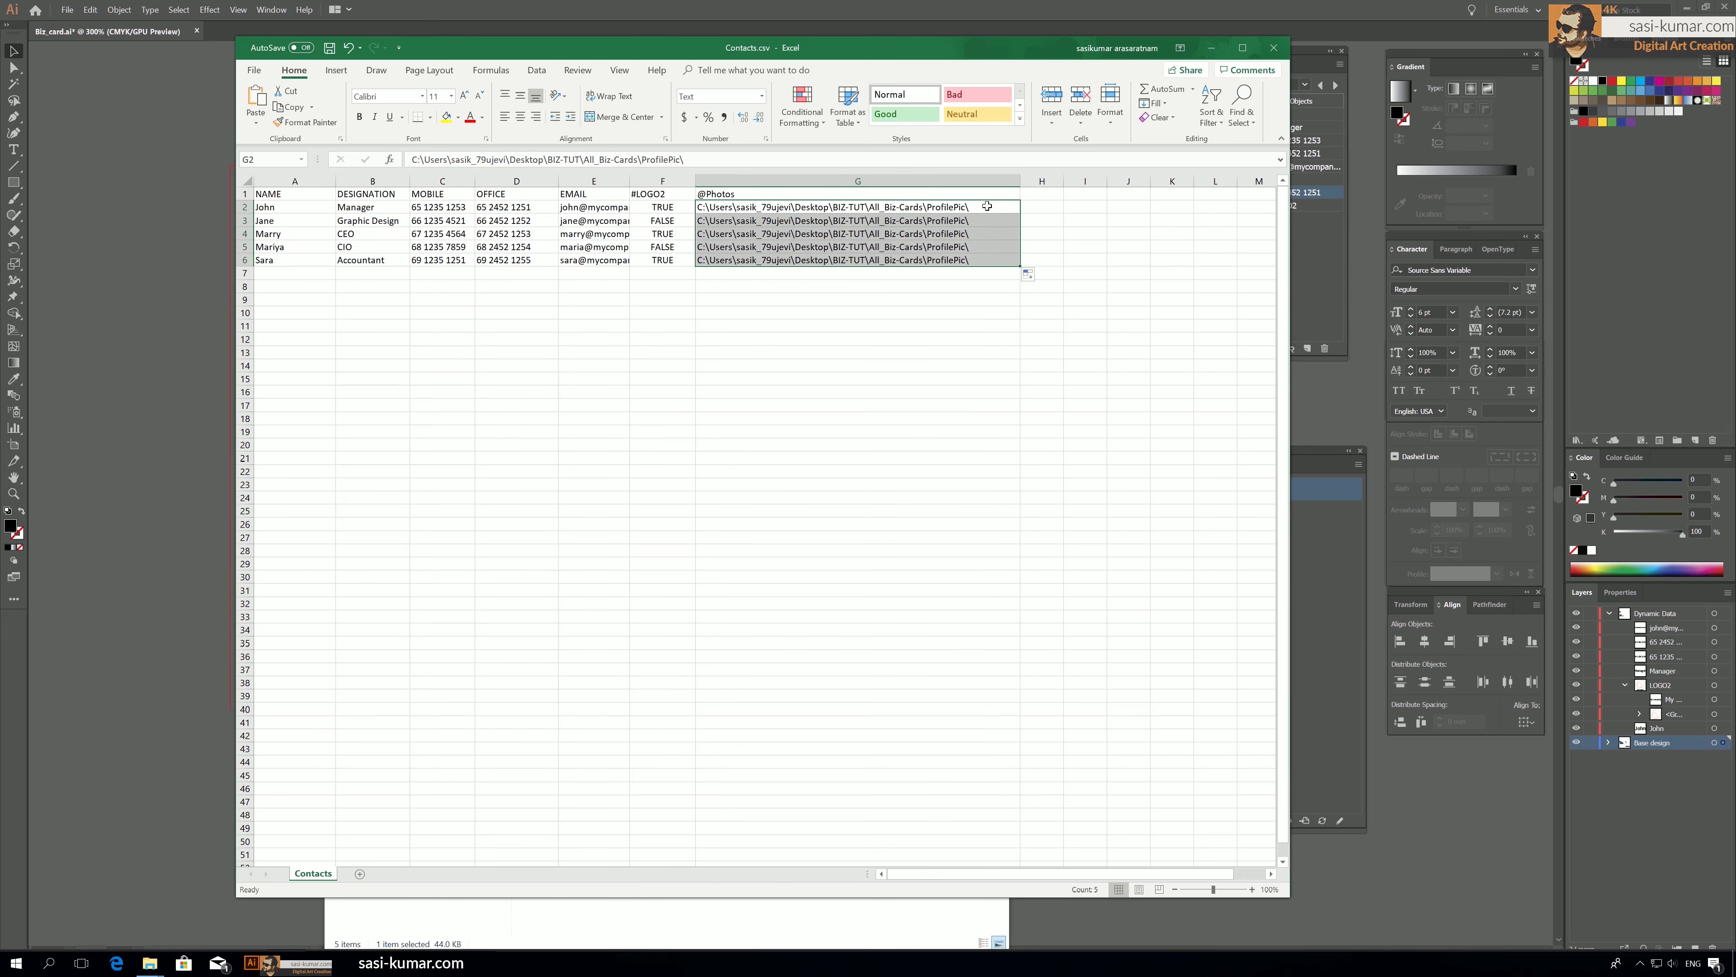
pyautogui.press('F2')
pyautogui.hotkey('ctrl', 'v')
# Append the dark red silhouette's full file name, including .jpg, to the folder path in G3.
pyautogui.click(872, 913)
pyautogui.click(640, 335)
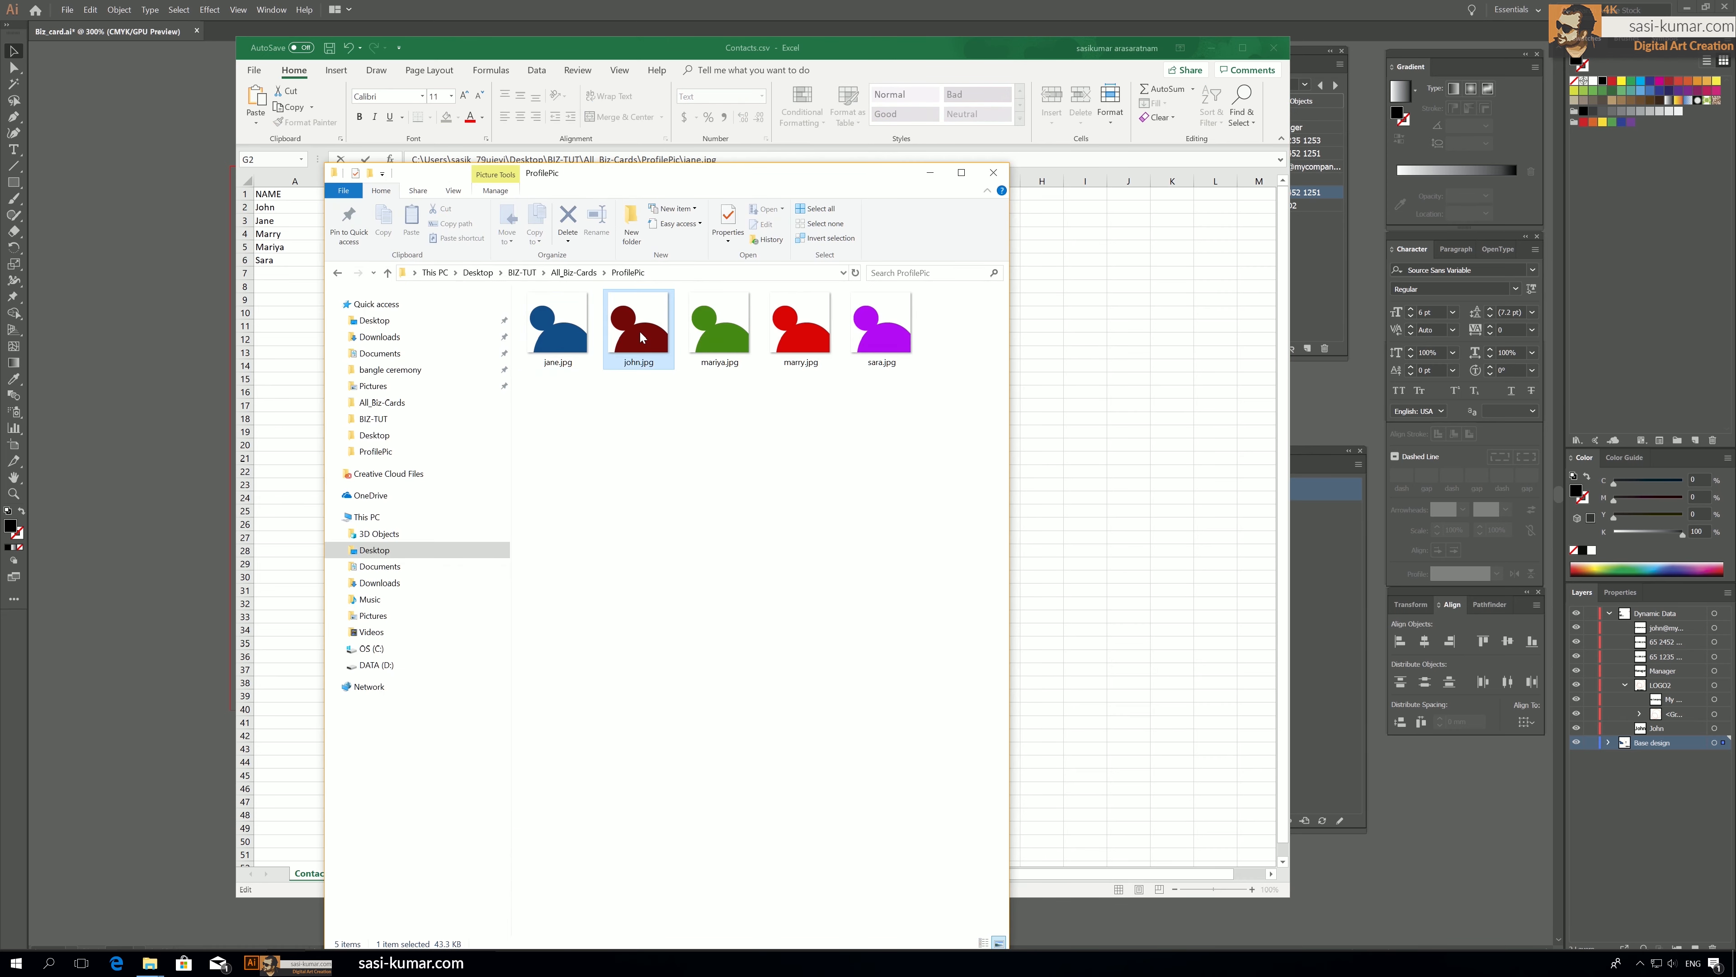
pyautogui.press('F2')
pyautogui.moveTo(656, 363); pyautogui.dragTo(602, 365)
pyautogui.hotkey('ctrl', 'c')
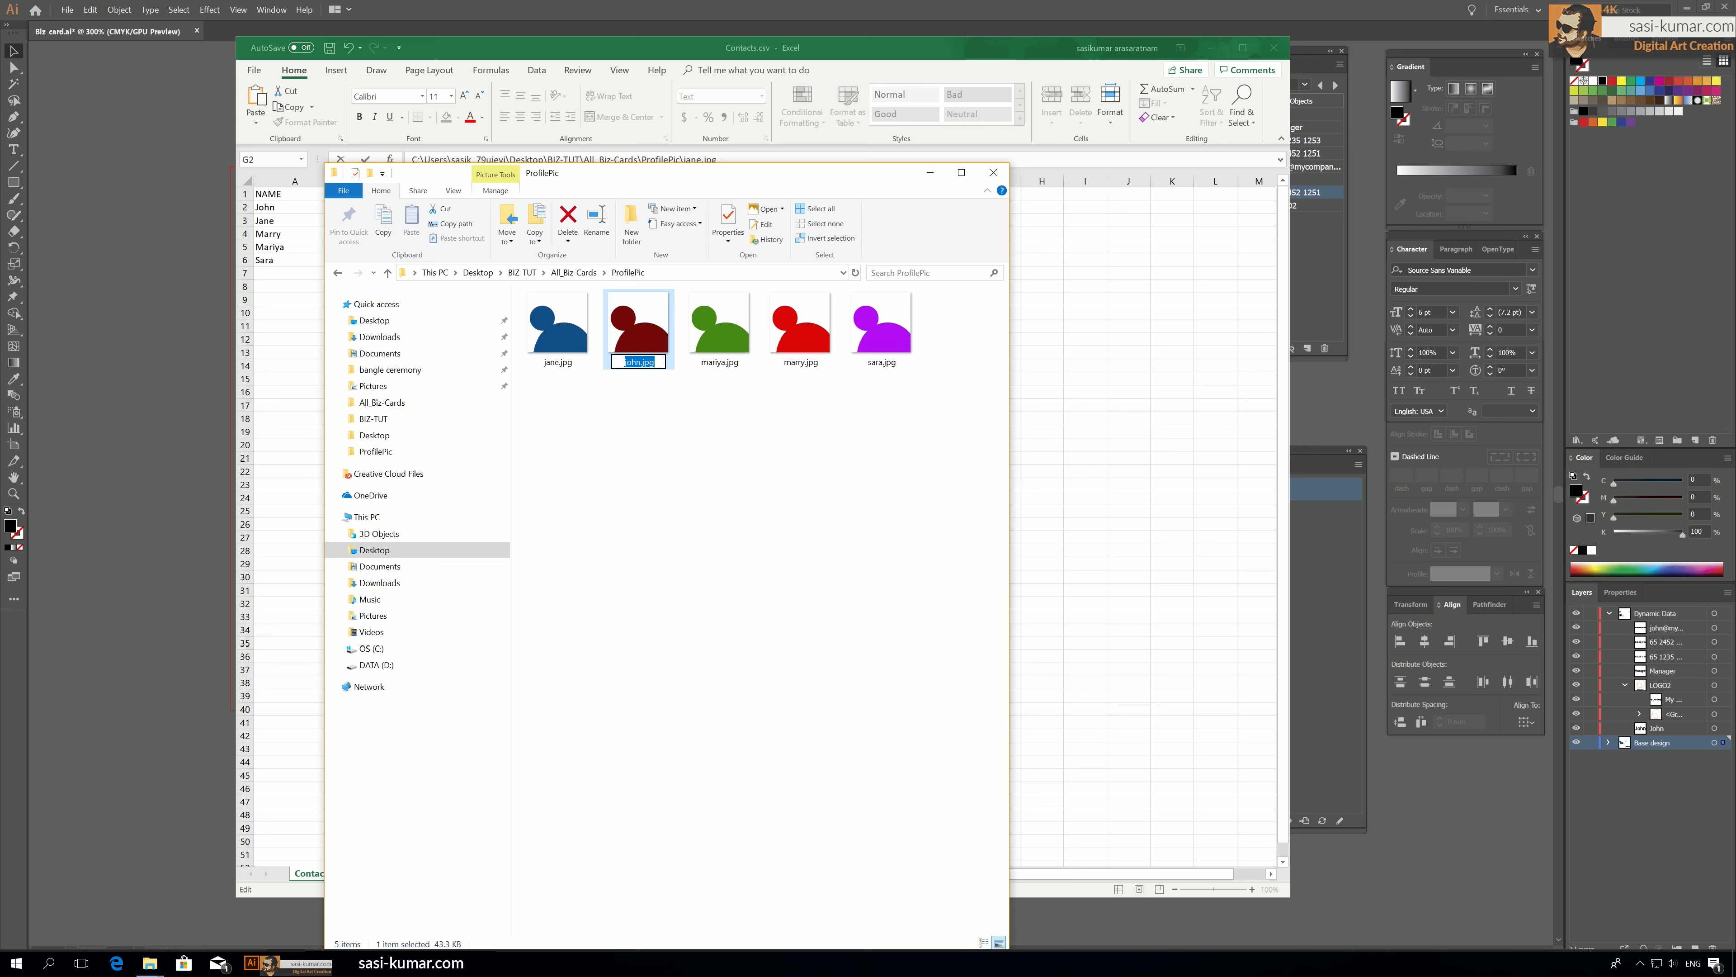
pyautogui.click(1026, 322)
pyautogui.click(1005, 220)
pyautogui.press('F2')
pyautogui.hotkey('ctrl', 'v')
pyautogui.click(1086, 352)
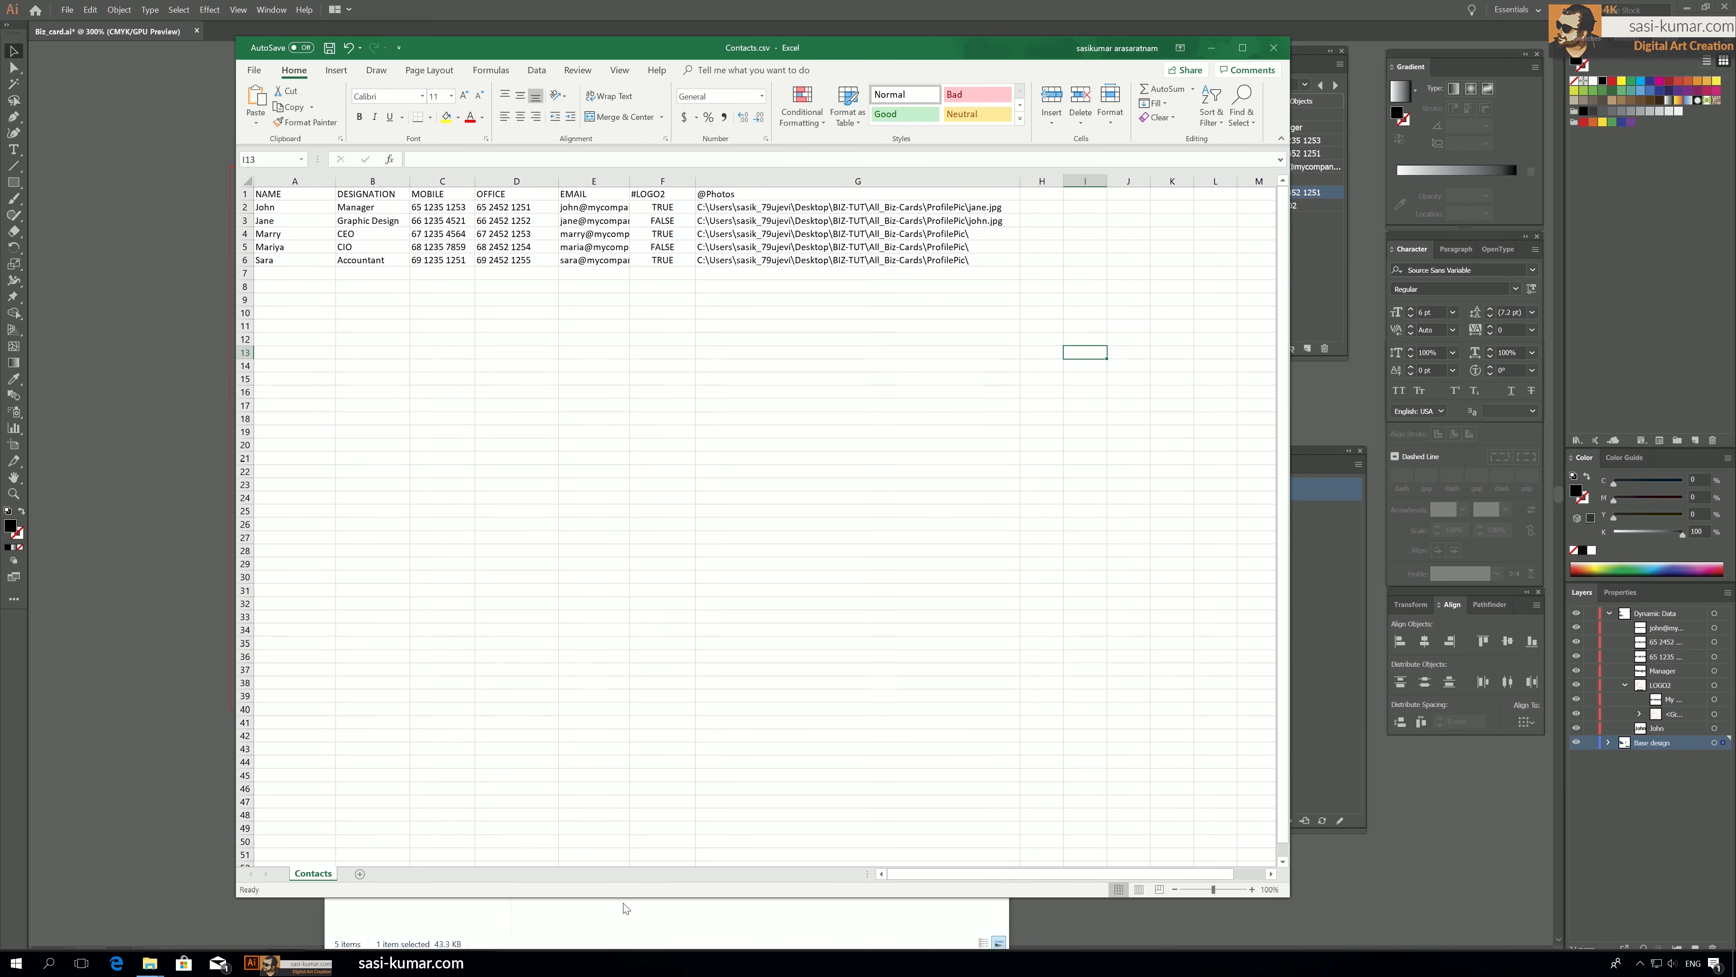
# Append the green silhouette's full file name, including .jpg, to the folder path in G4.
pyautogui.click(620, 907)
pyautogui.click(720, 335)
pyautogui.press('F2')
pyautogui.moveTo(741, 363); pyautogui.dragTo(696, 363)
pyautogui.hotkey('ctrl', 'c')
pyautogui.click(1145, 376)
pyautogui.click(979, 236)
pyautogui.press('F2')
pyautogui.hotkey('ctrl', 'v')
# Append the bright red silhouette's full file name, including .jpg, to the folder path in G5.
pyautogui.click(860, 921)
pyautogui.click(815, 355)
pyautogui.press('F2')
pyautogui.moveTo(822, 363); pyautogui.dragTo(741, 361)
pyautogui.hotkey('ctrl', 'c')
pyautogui.click(1125, 370)
pyautogui.click(981, 243)
pyautogui.press('F2')
pyautogui.hotkey('ctrl', 'v')
# Append the purple silhouette's full file name, including .jpg, to the folder path in G6.
pyautogui.click(896, 917)
pyautogui.click(857, 345)
pyautogui.press('F2')
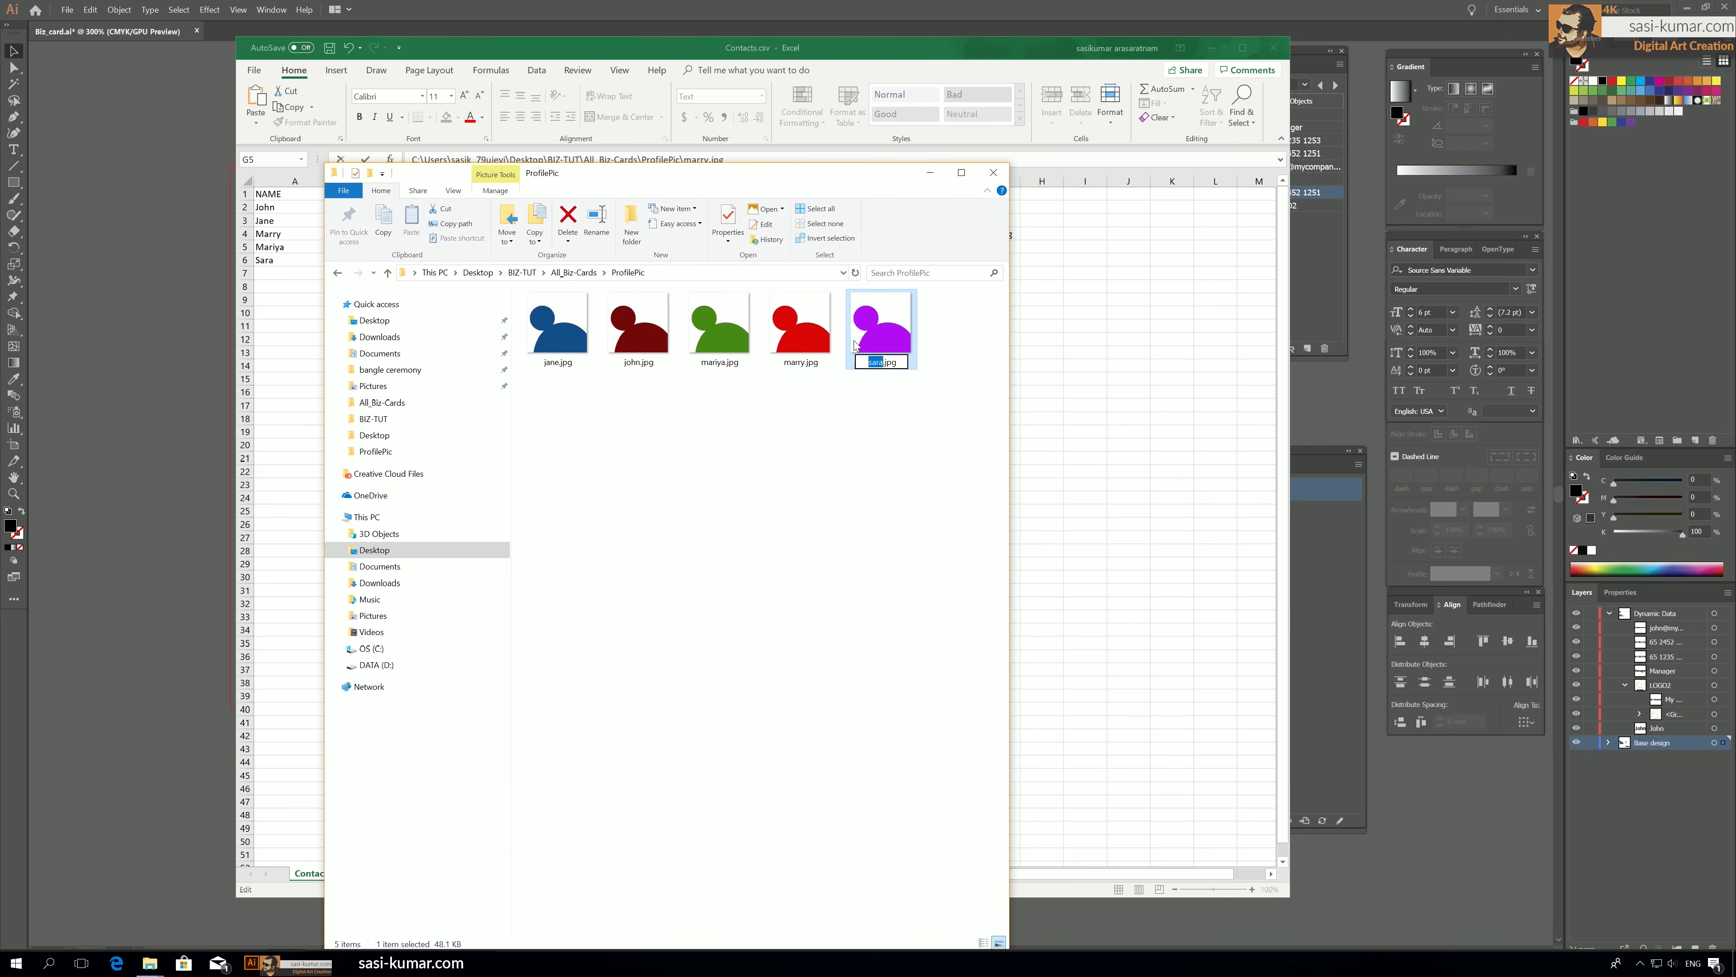
pyautogui.moveTo(909, 362); pyautogui.dragTo(865, 362)
pyautogui.hotkey('ctrl', 'c')
pyautogui.click(1047, 269)
pyautogui.doubleClick(984, 262)
pyautogui.hotkey('ctrl', 'v')
pyautogui.click(1093, 368)
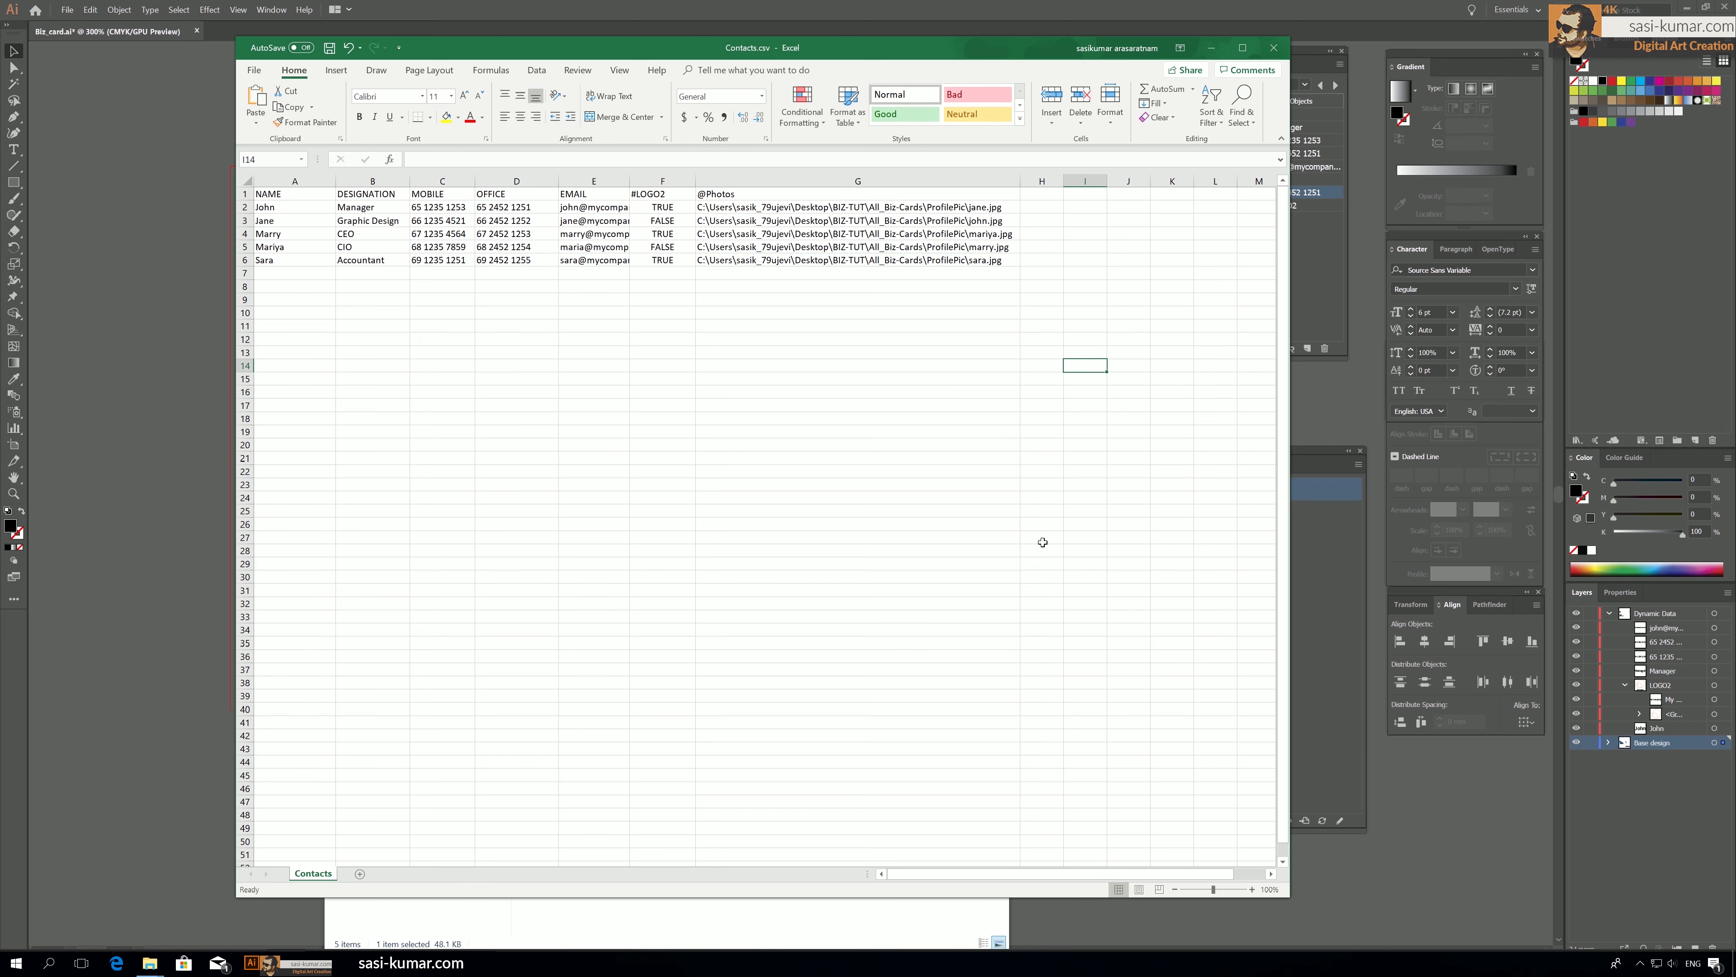
# Save Contacts.csv and switch back to the business card in Illustrator.
pyautogui.click(251, 70)
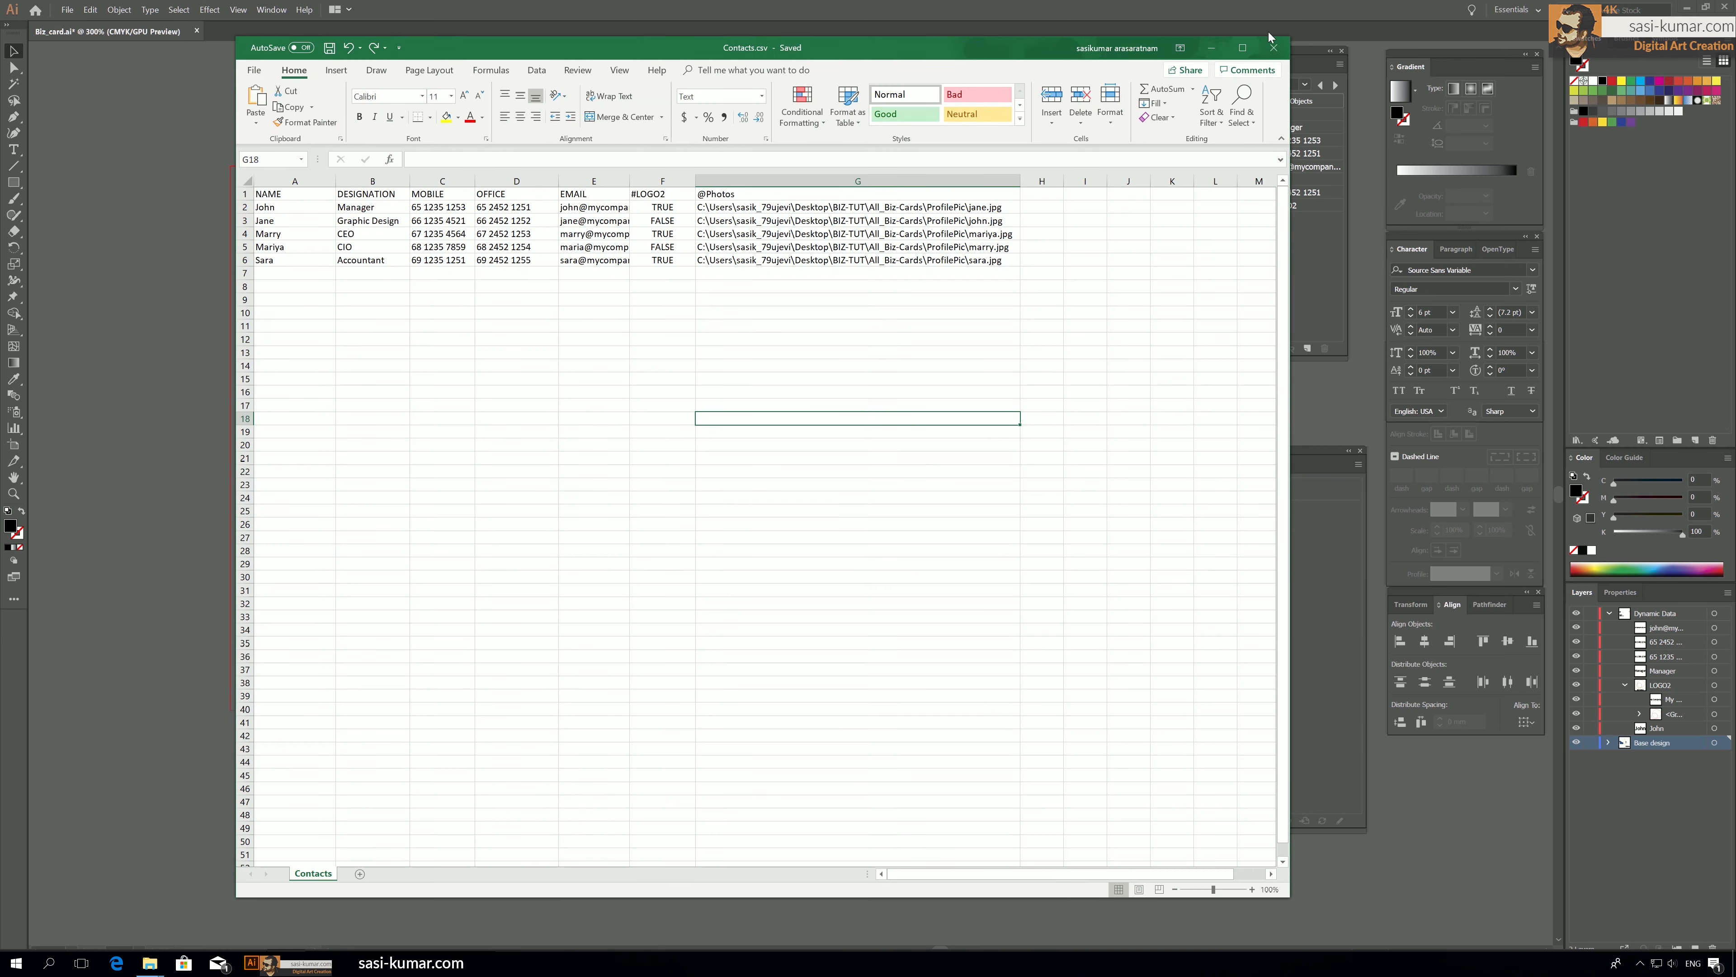
pyautogui.click(1211, 47)
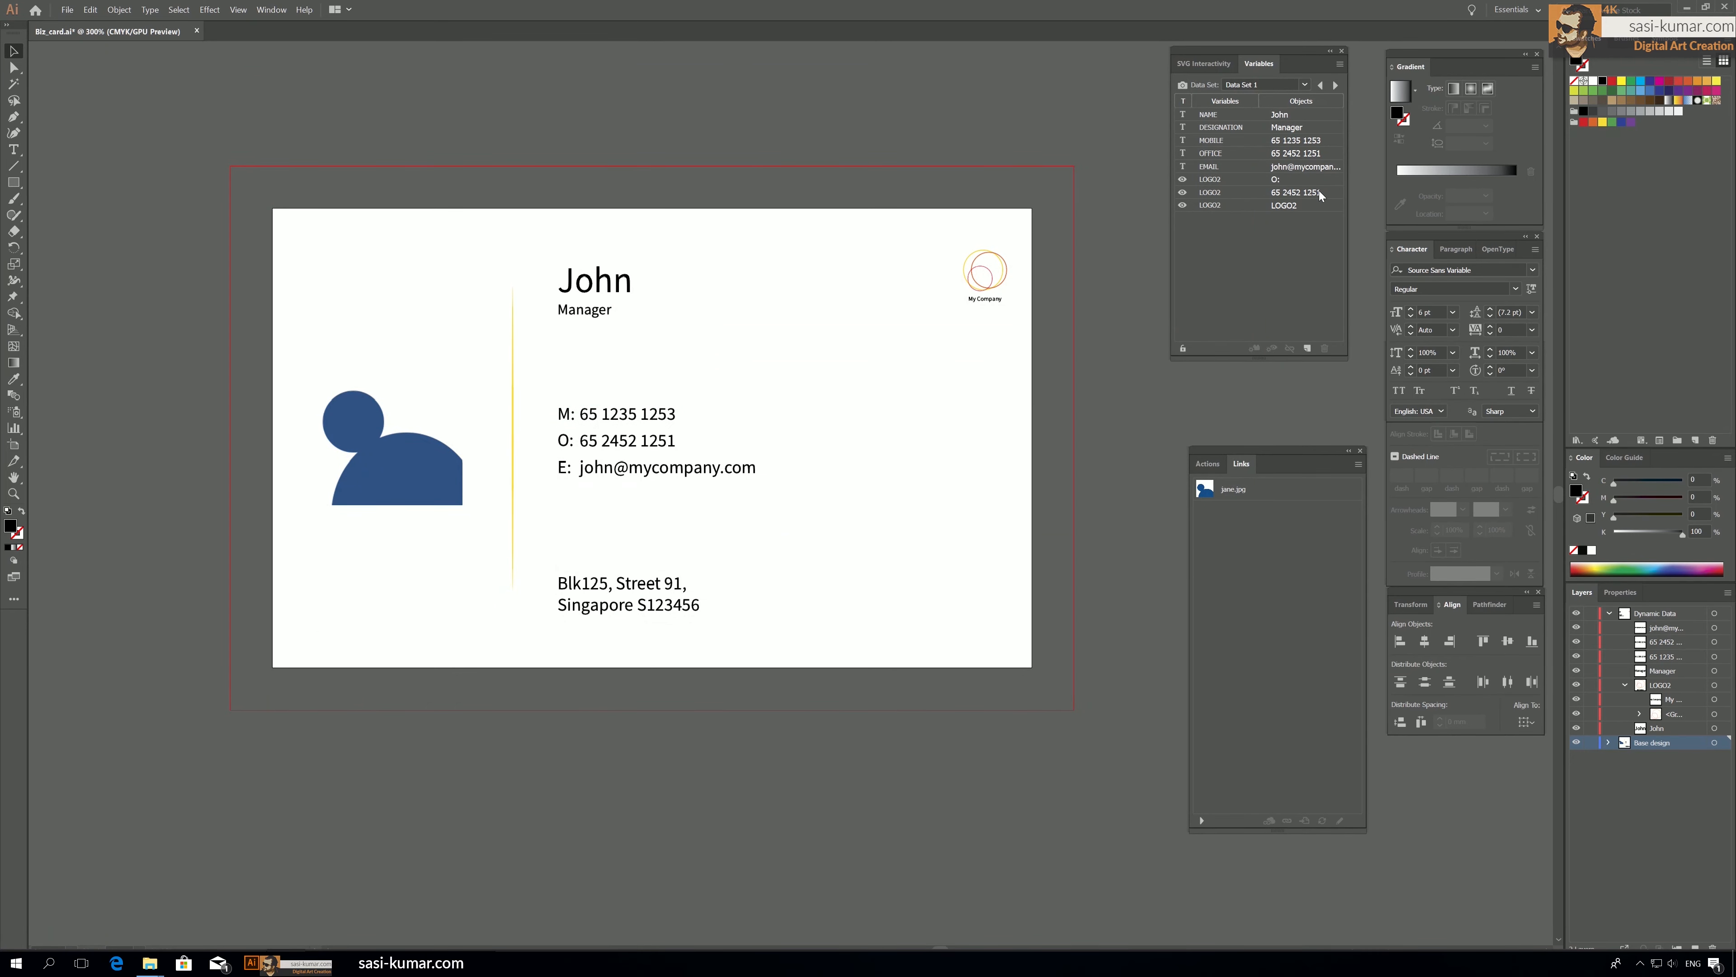
pyautogui.click(399, 475)
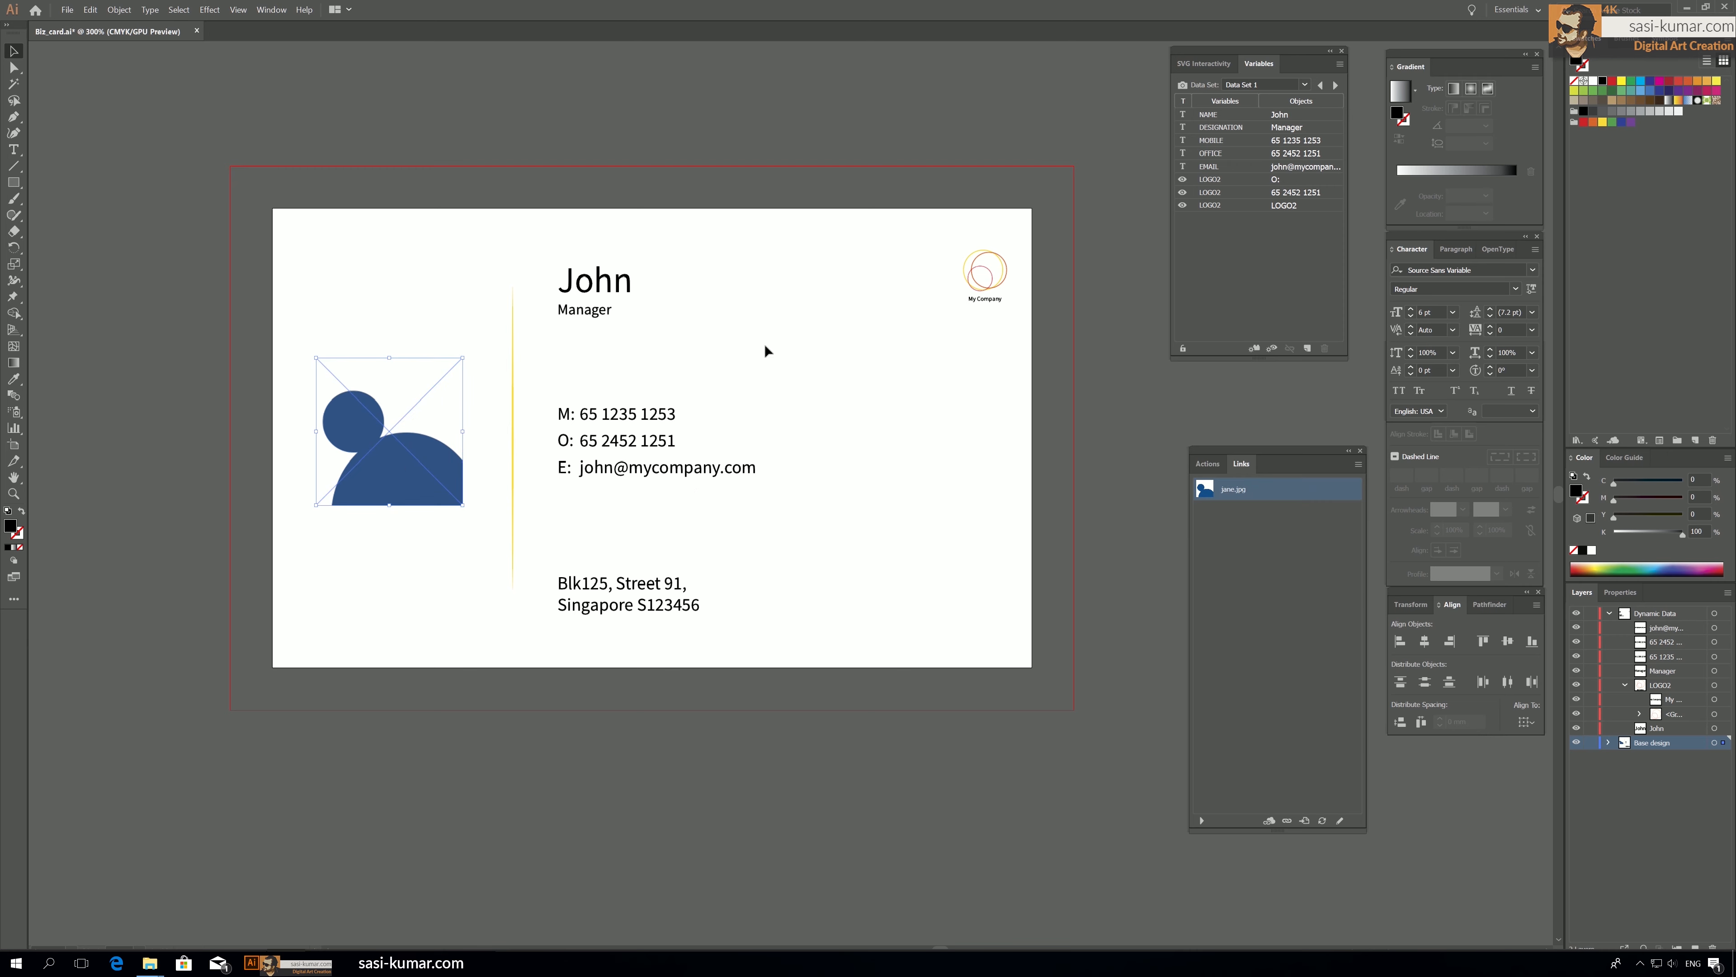
# Delete all existing variables, from NAME through the last LOGO2 entry, including all their occurrences.
pyautogui.click(1299, 116)
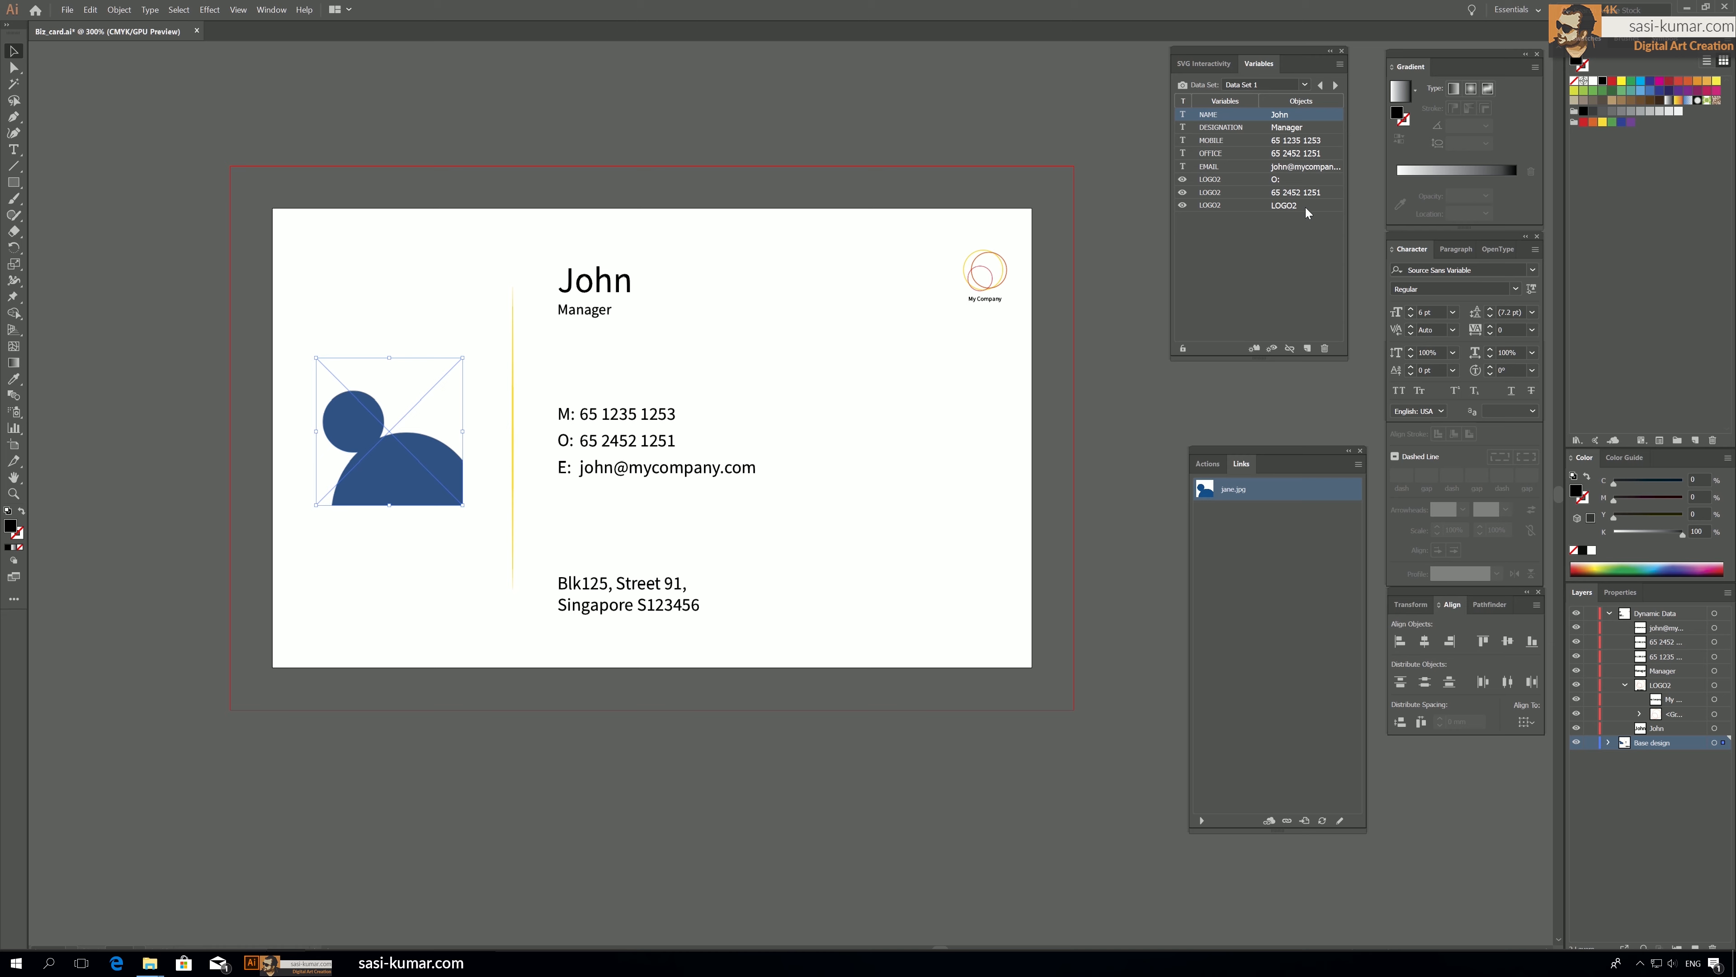
pyautogui.keyDown('shift'); pyautogui.click(1310, 206); pyautogui.keyUp('shift')
pyautogui.click(1336, 330)
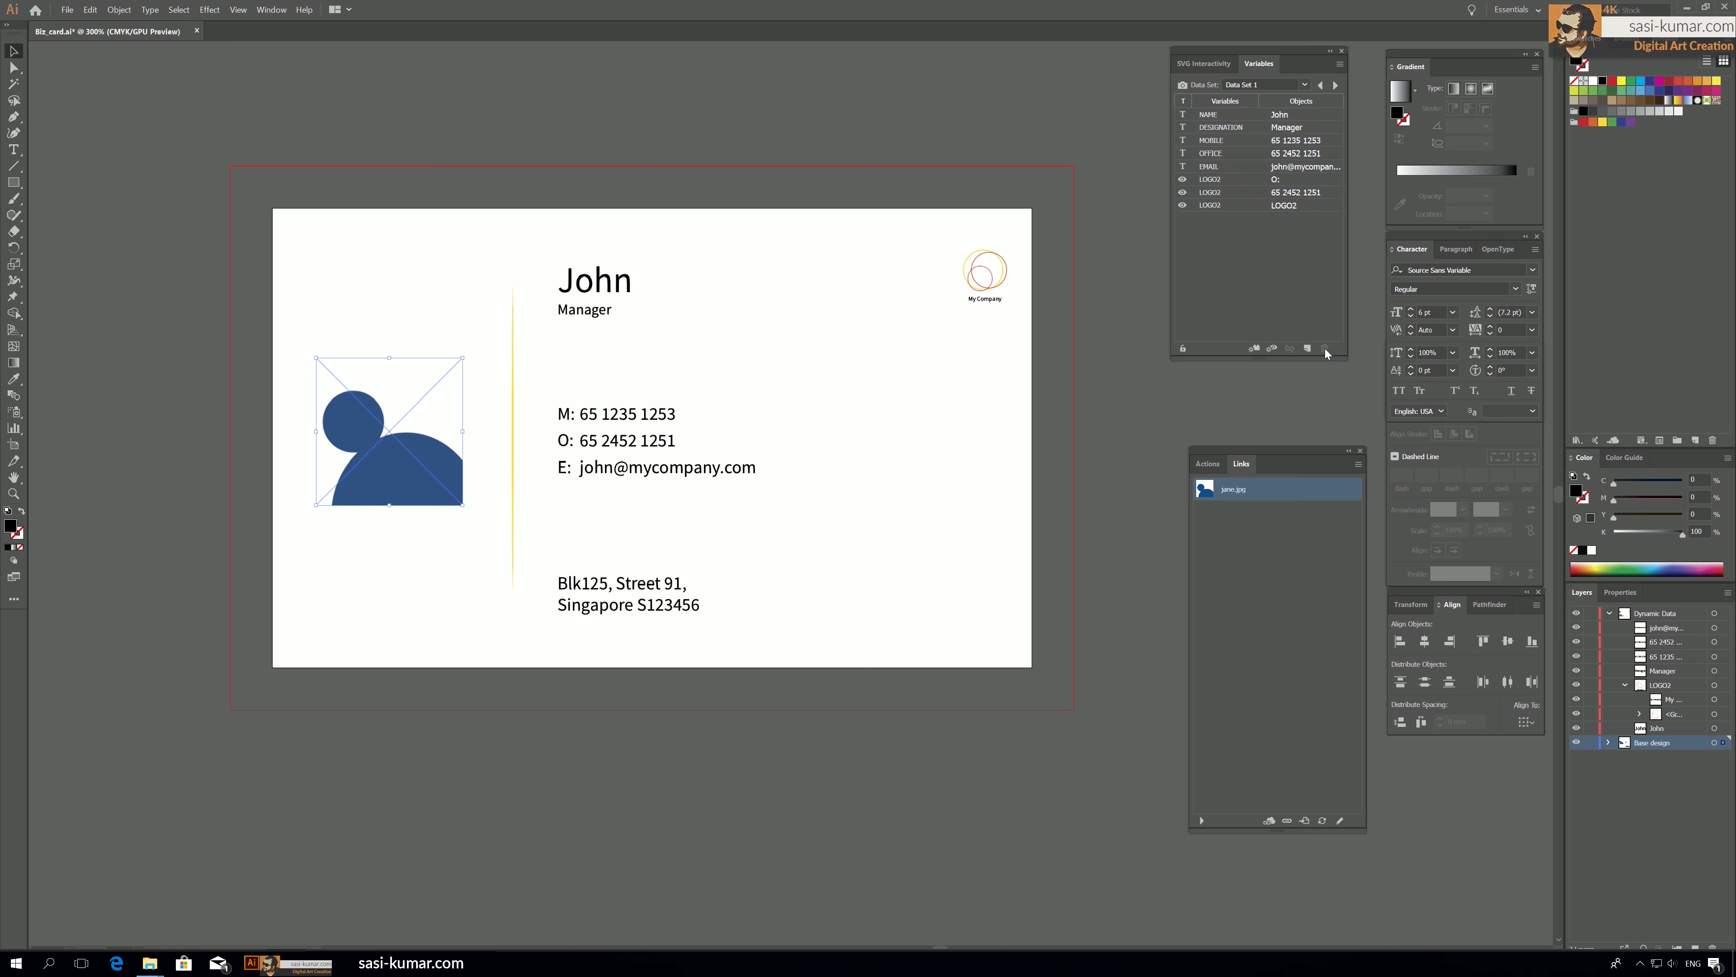
pyautogui.click(1292, 115)
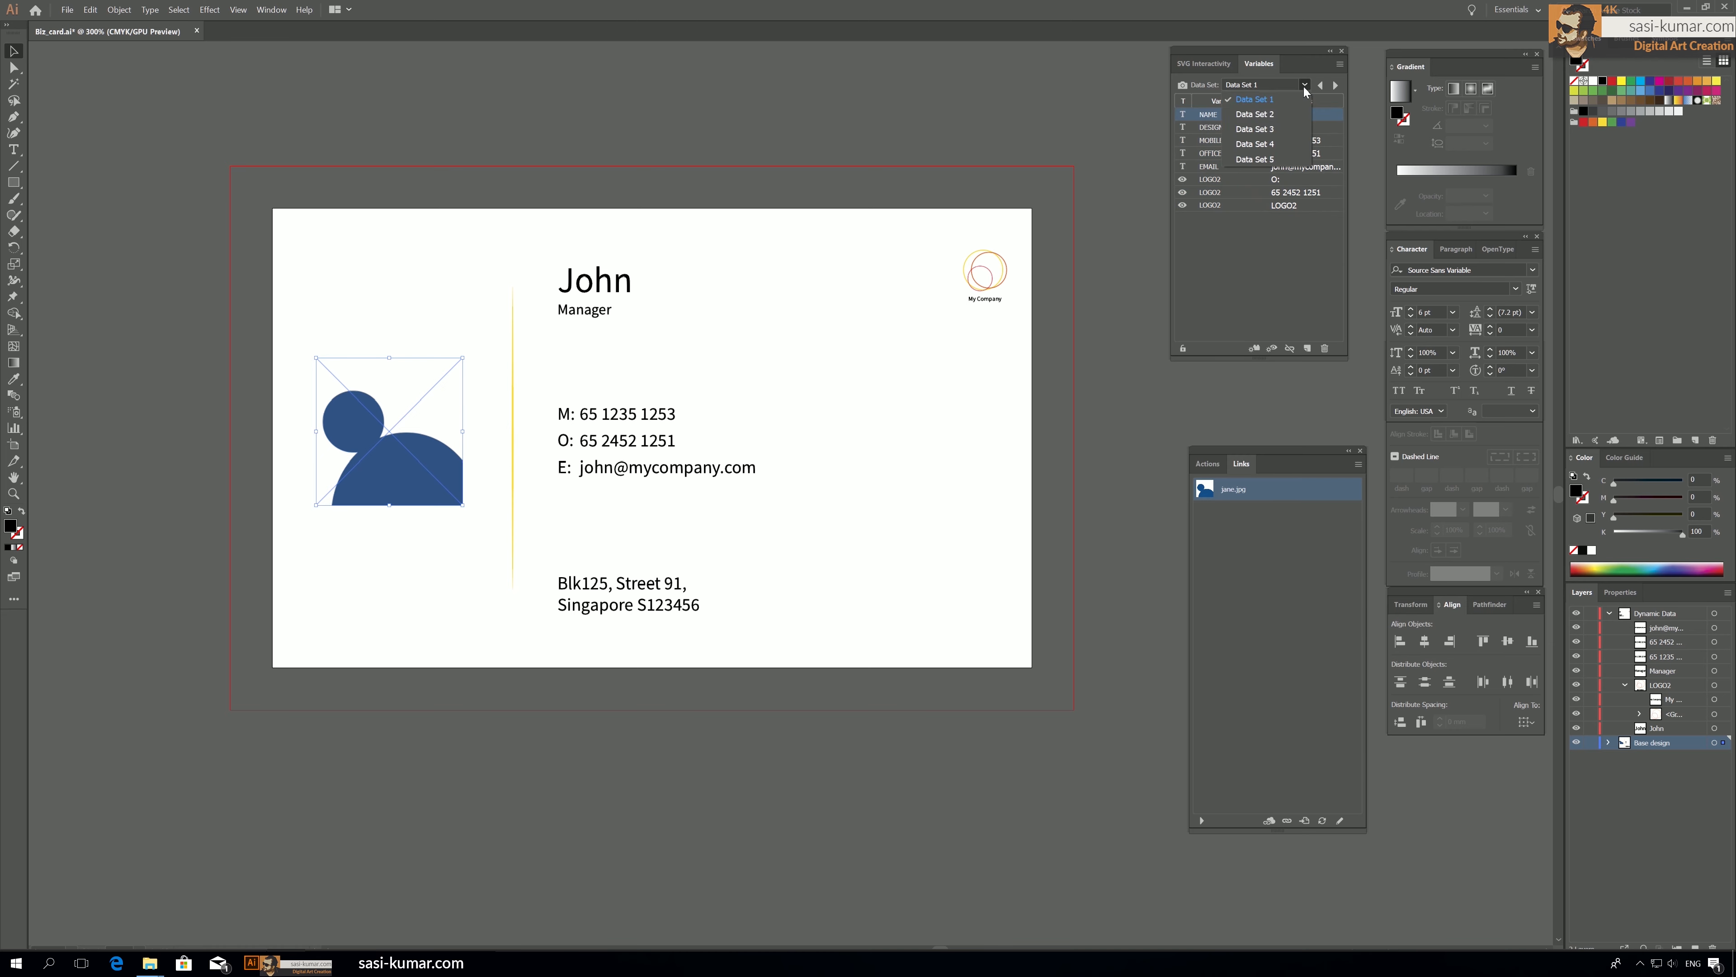
pyautogui.keyDown('shift'); pyautogui.click(1233, 206); pyautogui.keyUp('shift')
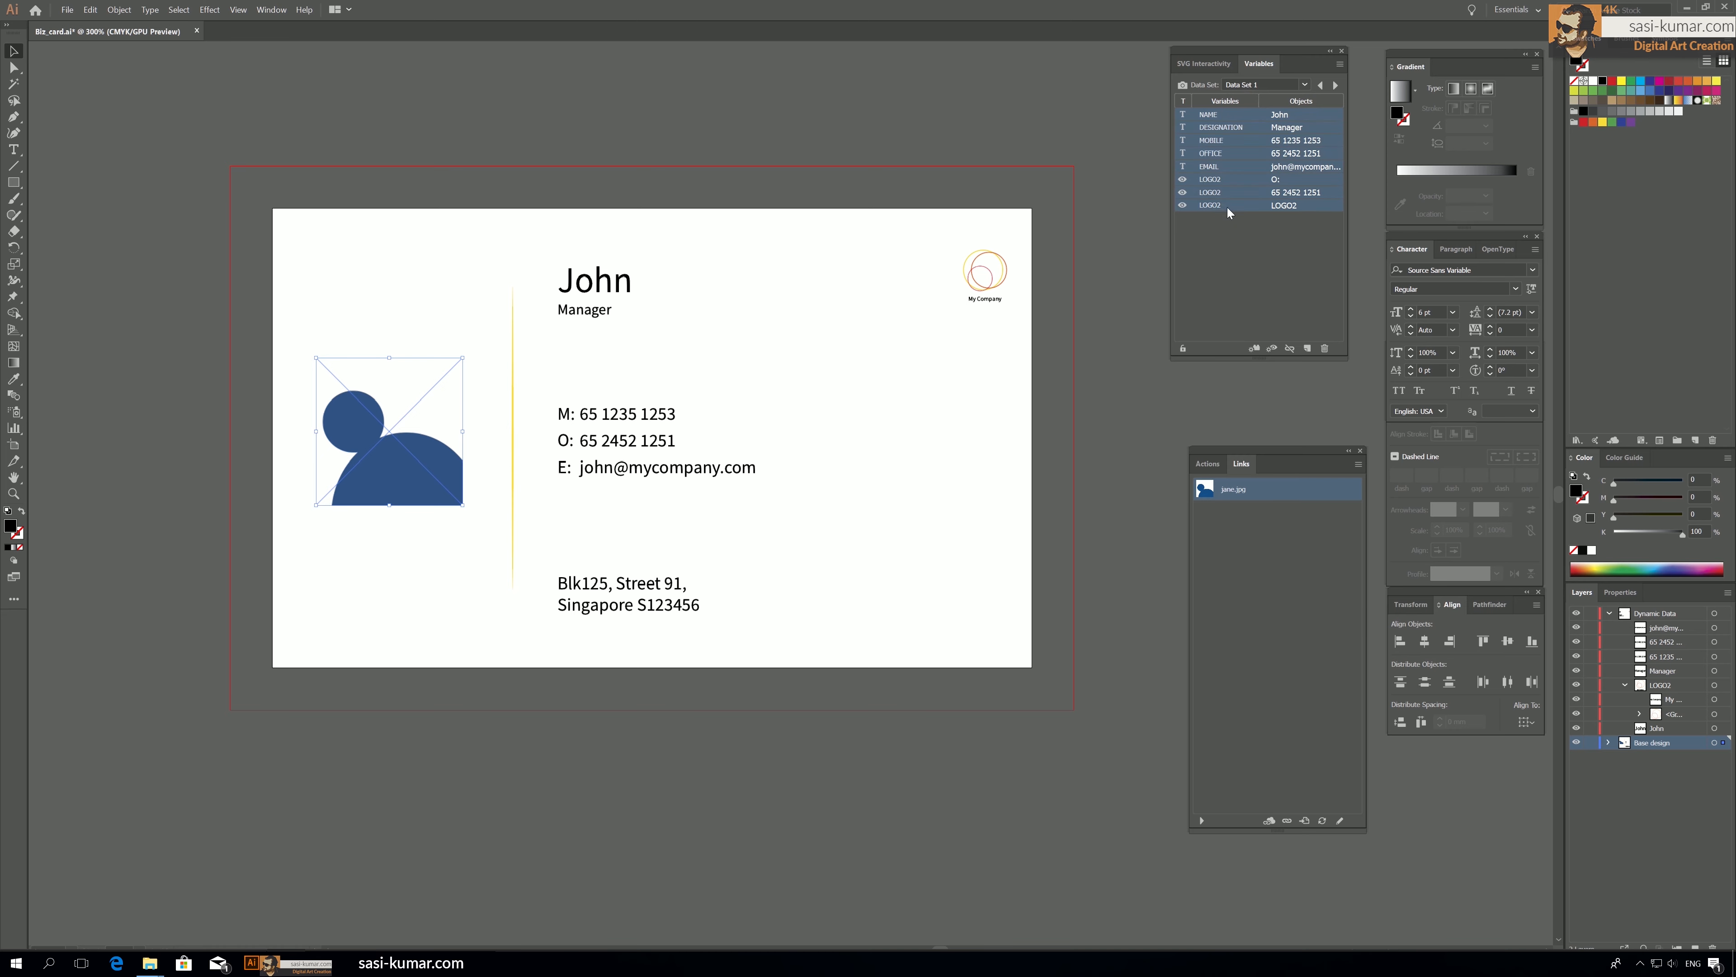
pyautogui.click(1324, 348)
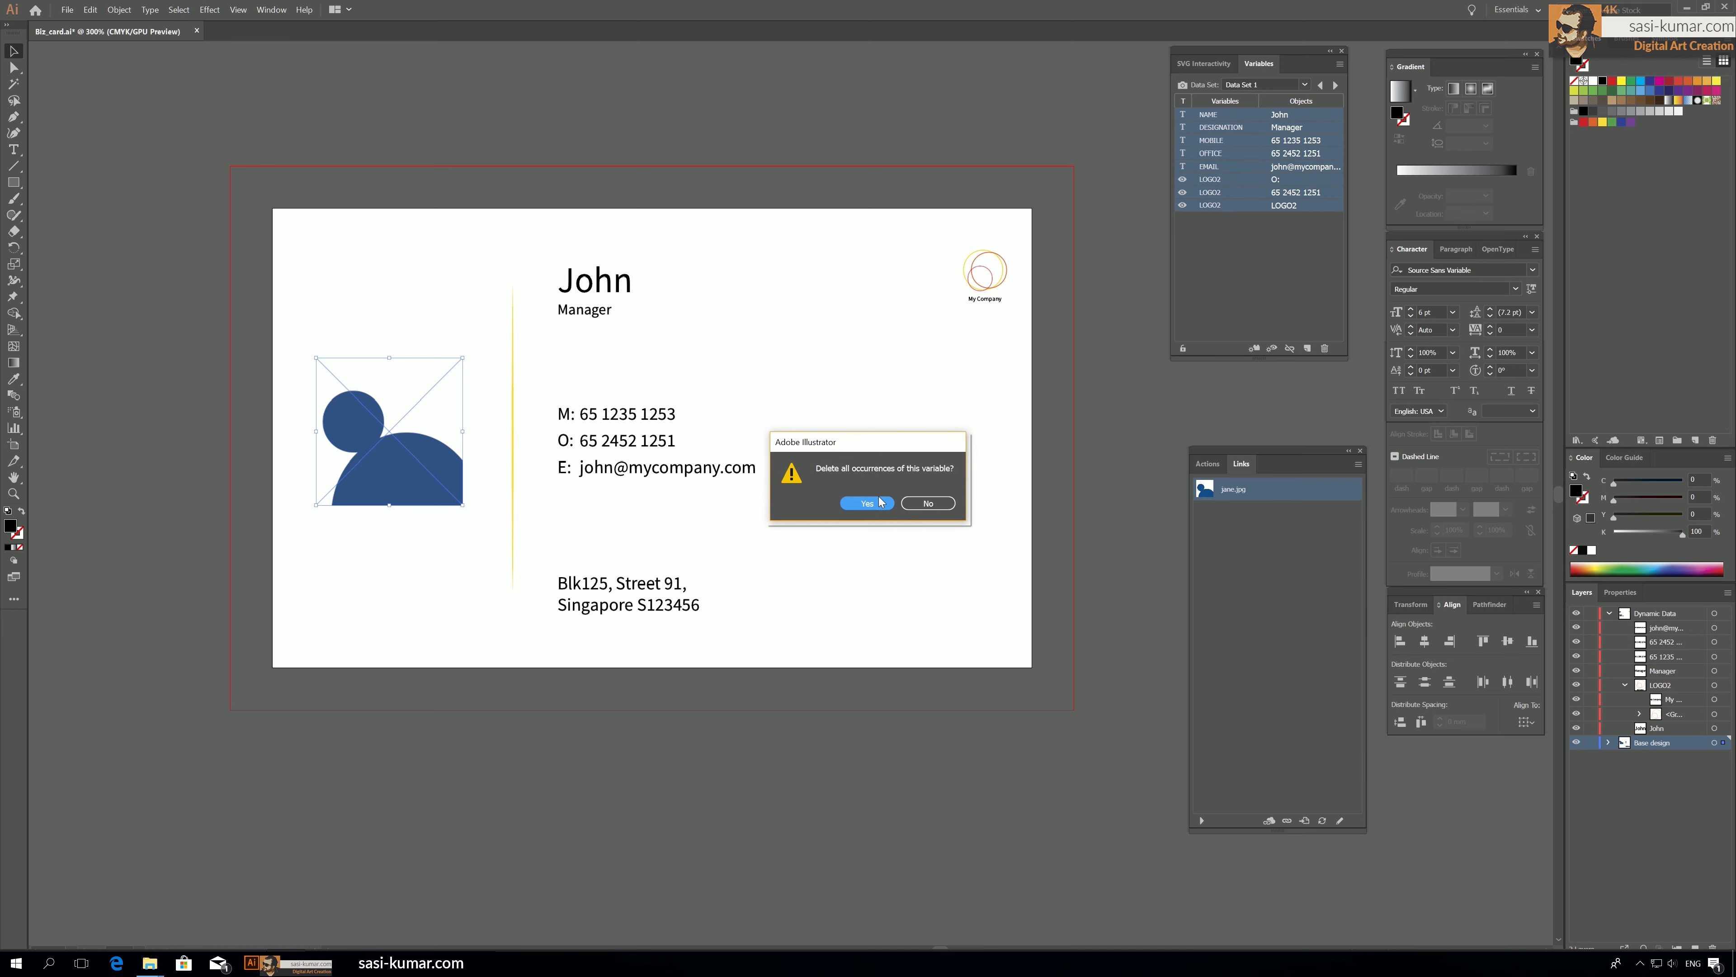
pyautogui.click(878, 503)
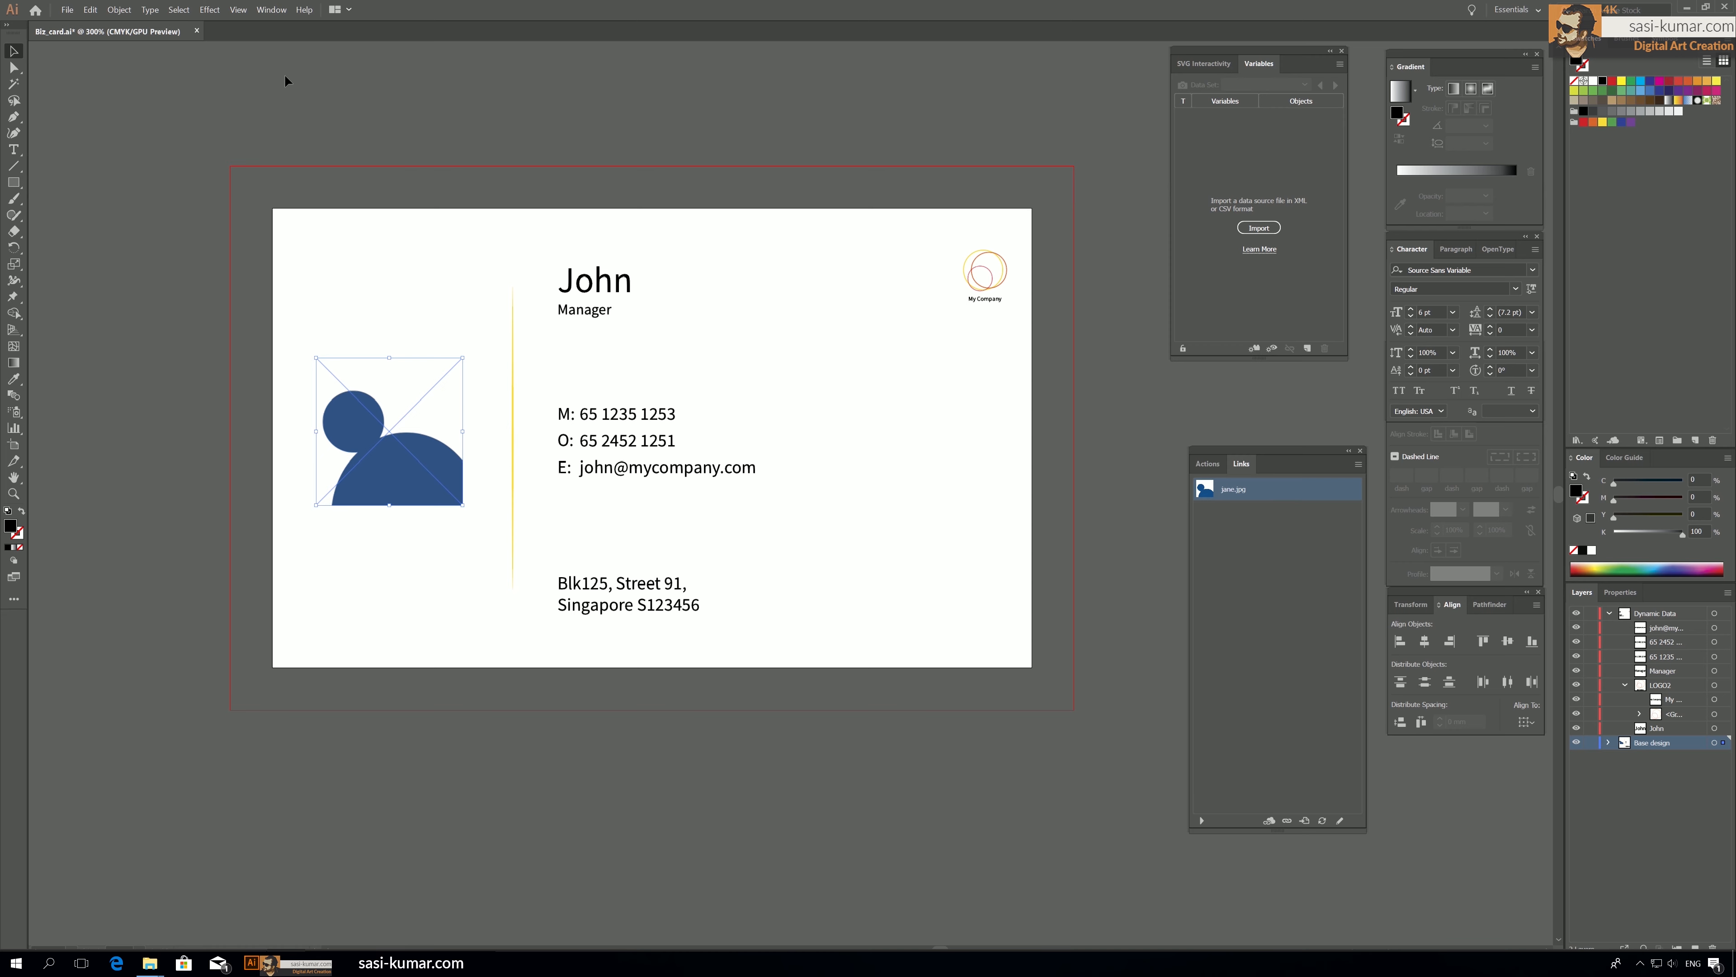
# Import the updated Contacts.csv from the BIZ-TUT folder as the variable data source.
pyautogui.click(1258, 228)
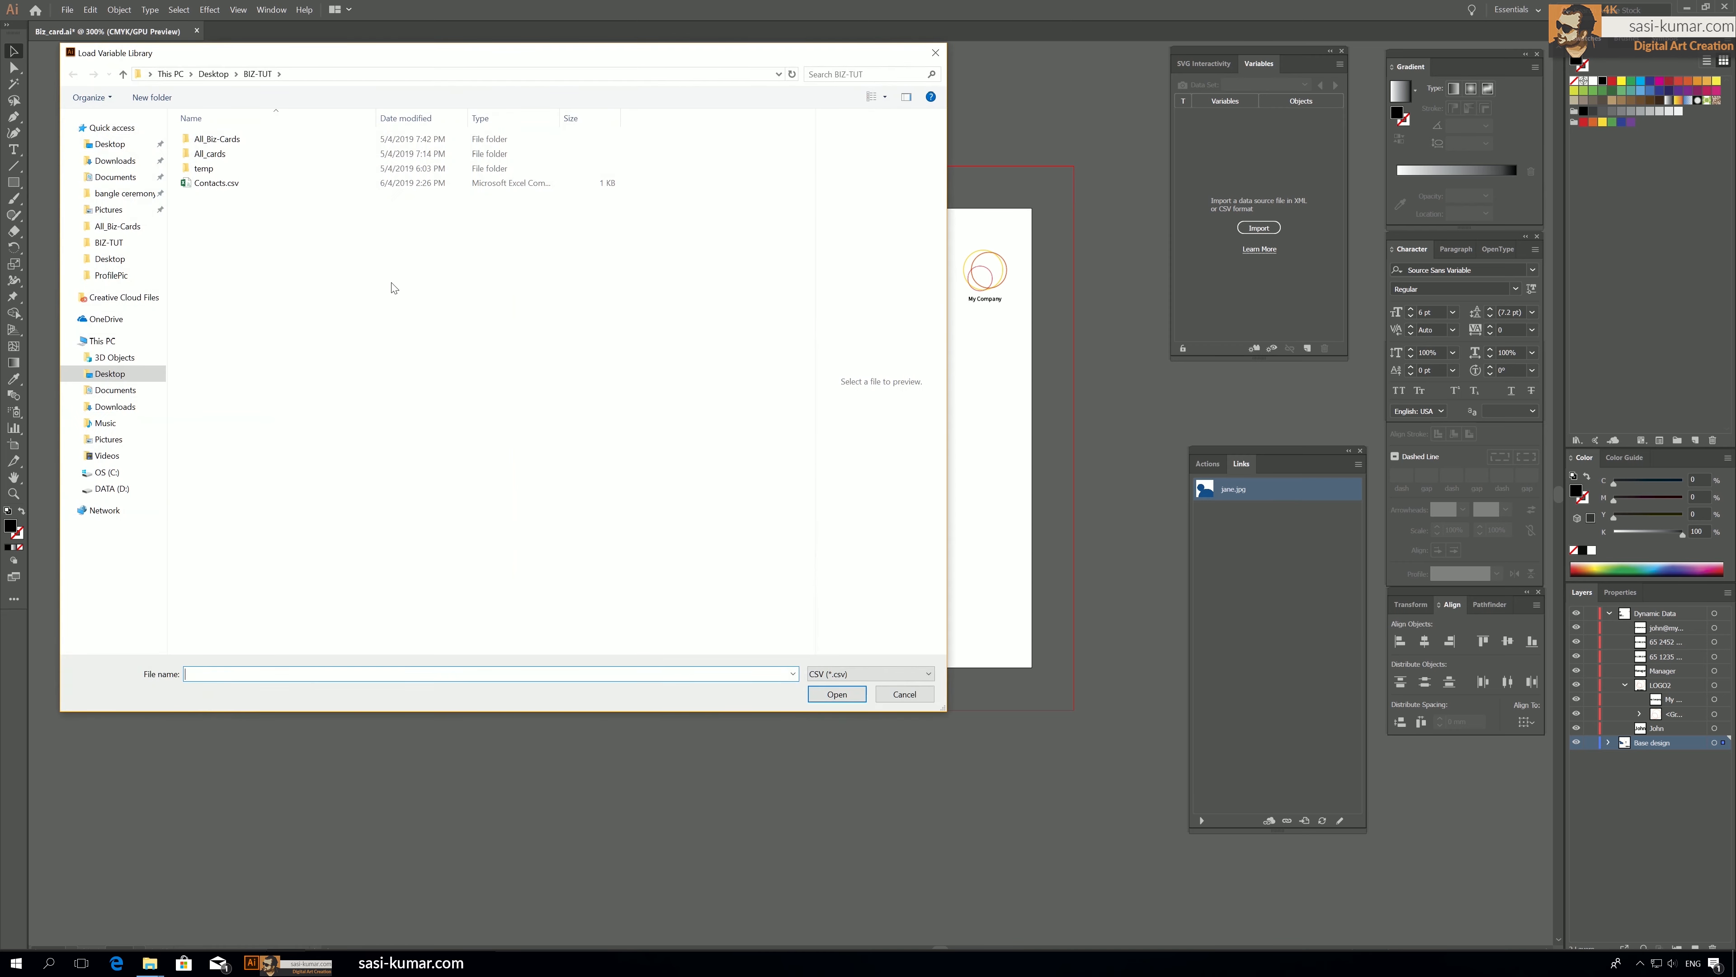
pyautogui.click(216, 183)
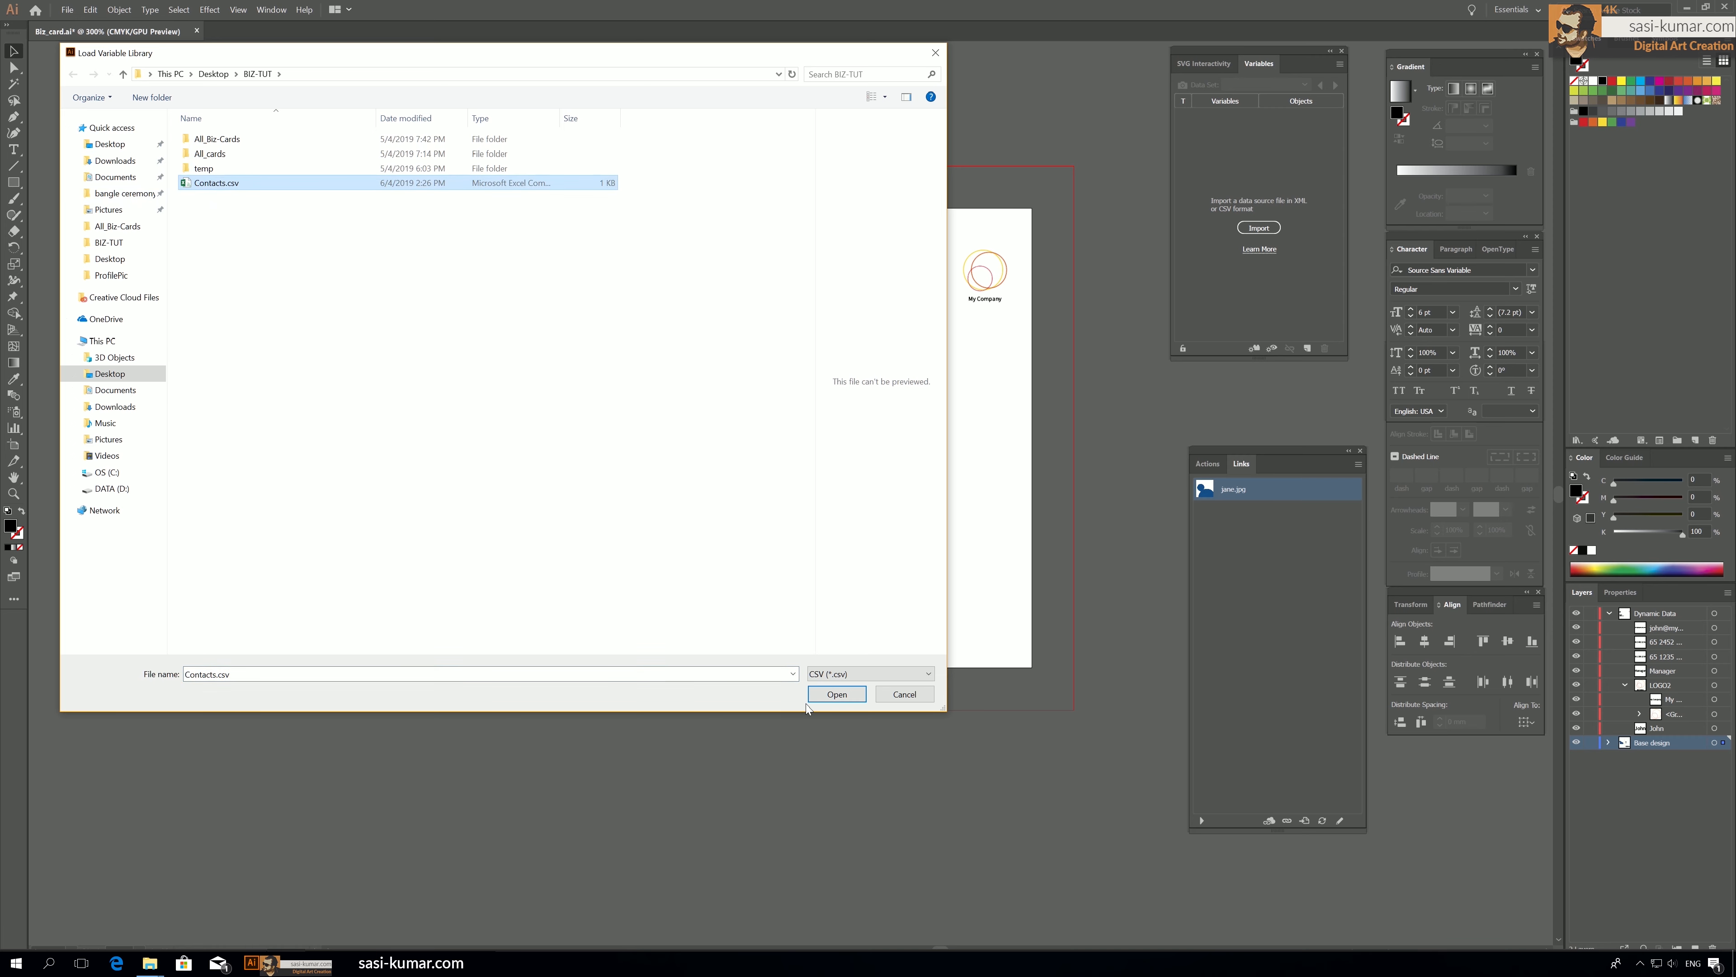
pyautogui.click(837, 694)
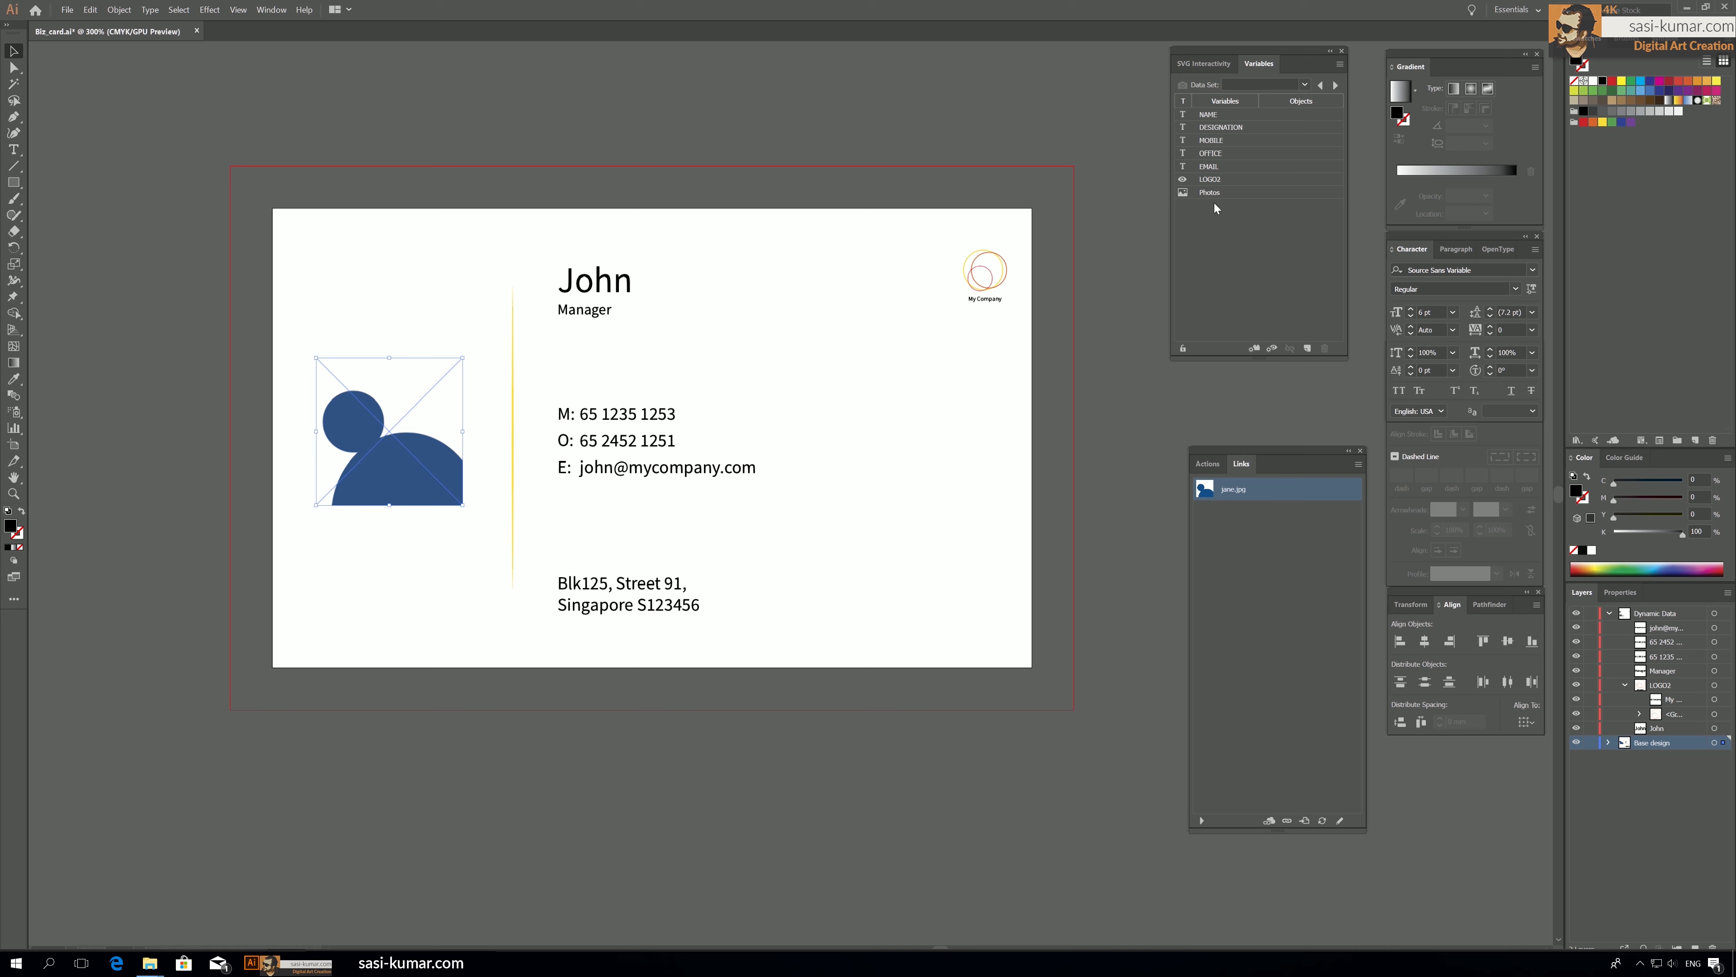
# Bind the card's name text to the NAME variable and the job title text to the DESIGNATION variable.
pyautogui.click(624, 287)
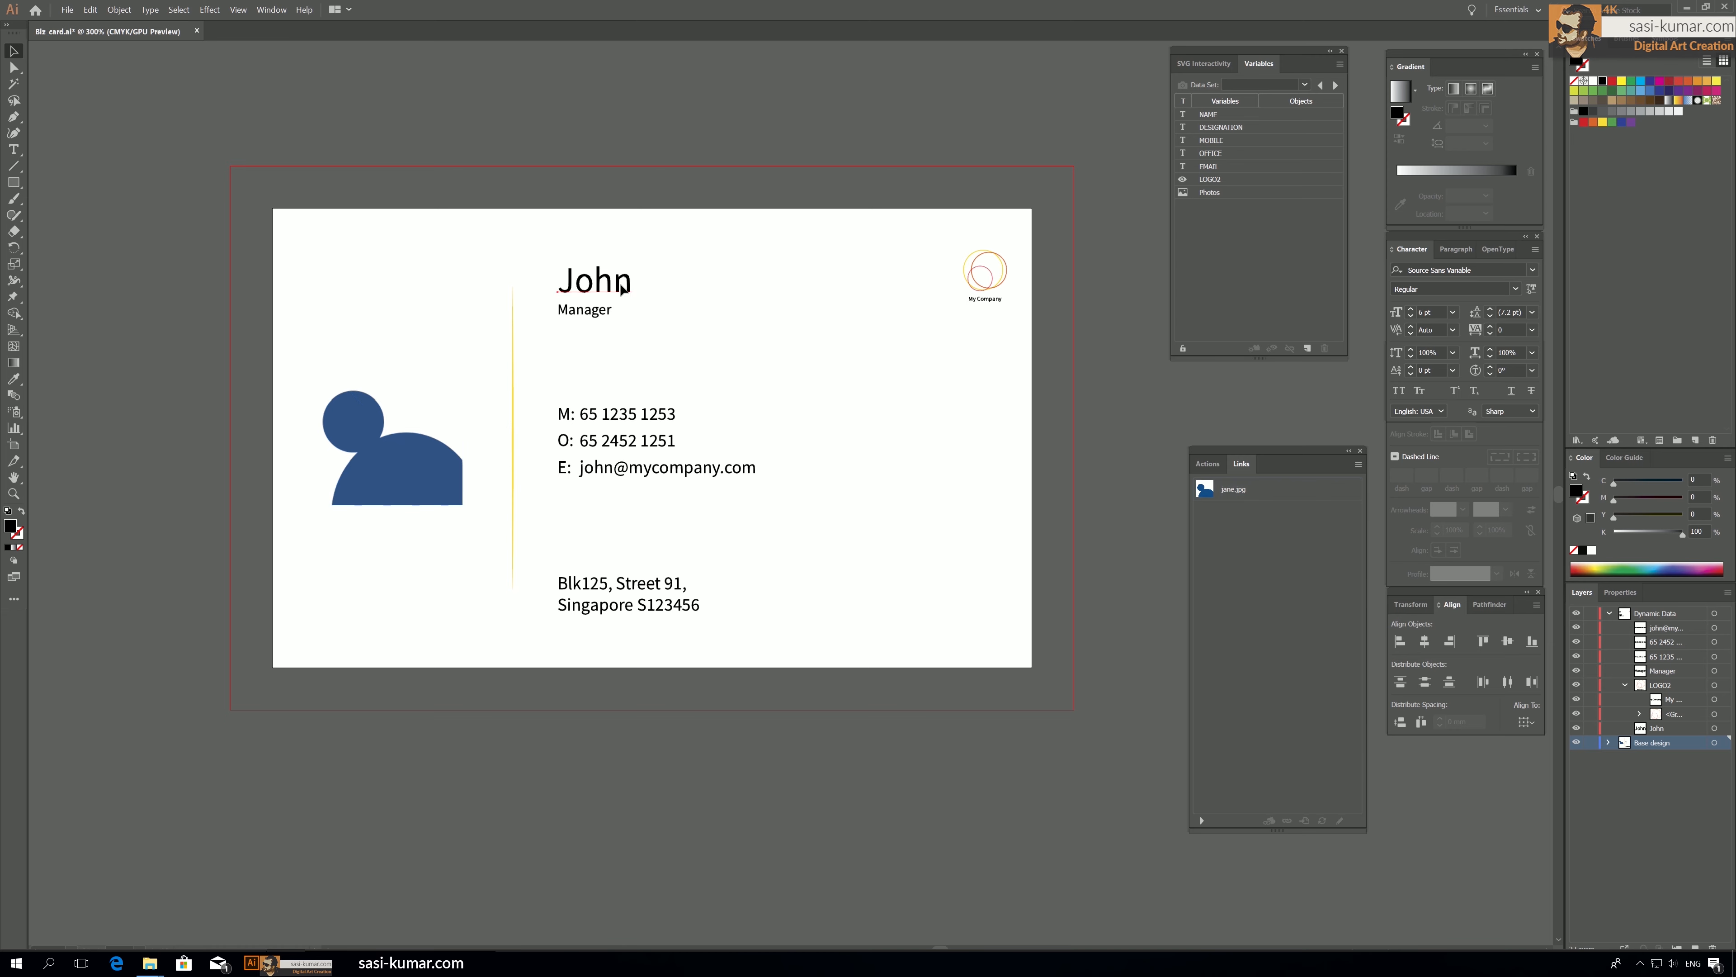
pyautogui.click(1250, 116)
pyautogui.click(1255, 350)
pyautogui.click(577, 312)
pyautogui.click(1259, 130)
pyautogui.click(1255, 349)
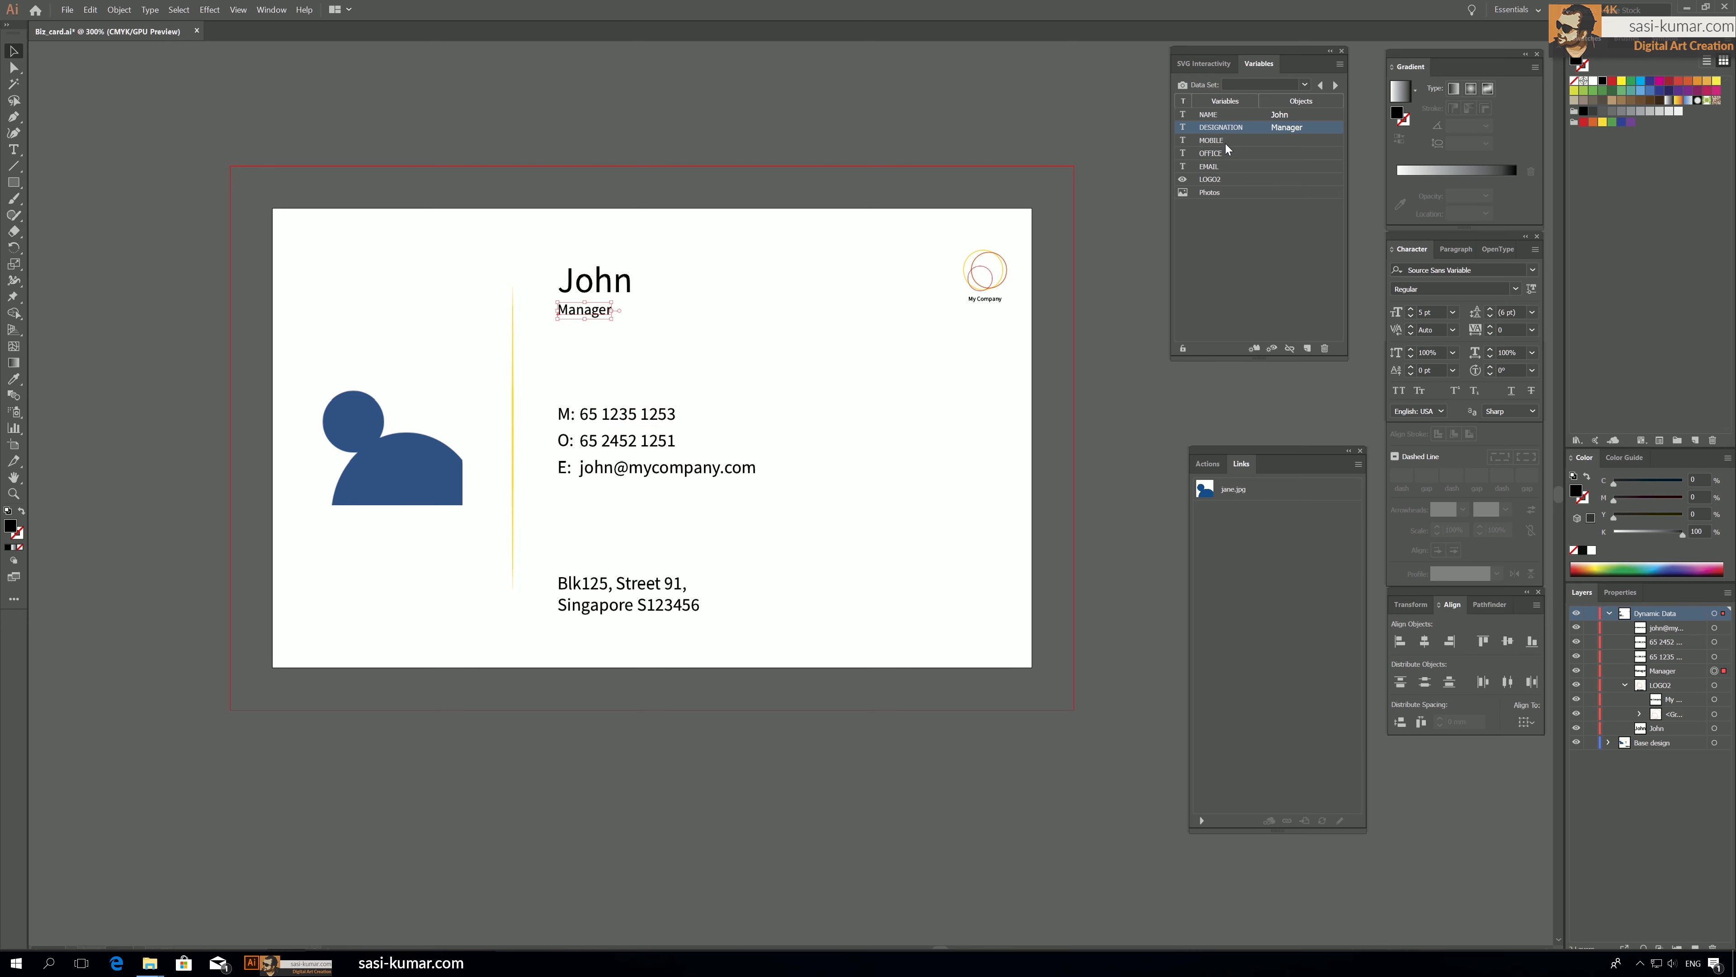
# Bind the mobile number text to the MOBILE variable and the office number text to the OFFICE variable.
pyautogui.click(618, 418)
pyautogui.click(1224, 140)
pyautogui.click(1255, 348)
pyautogui.click(670, 442)
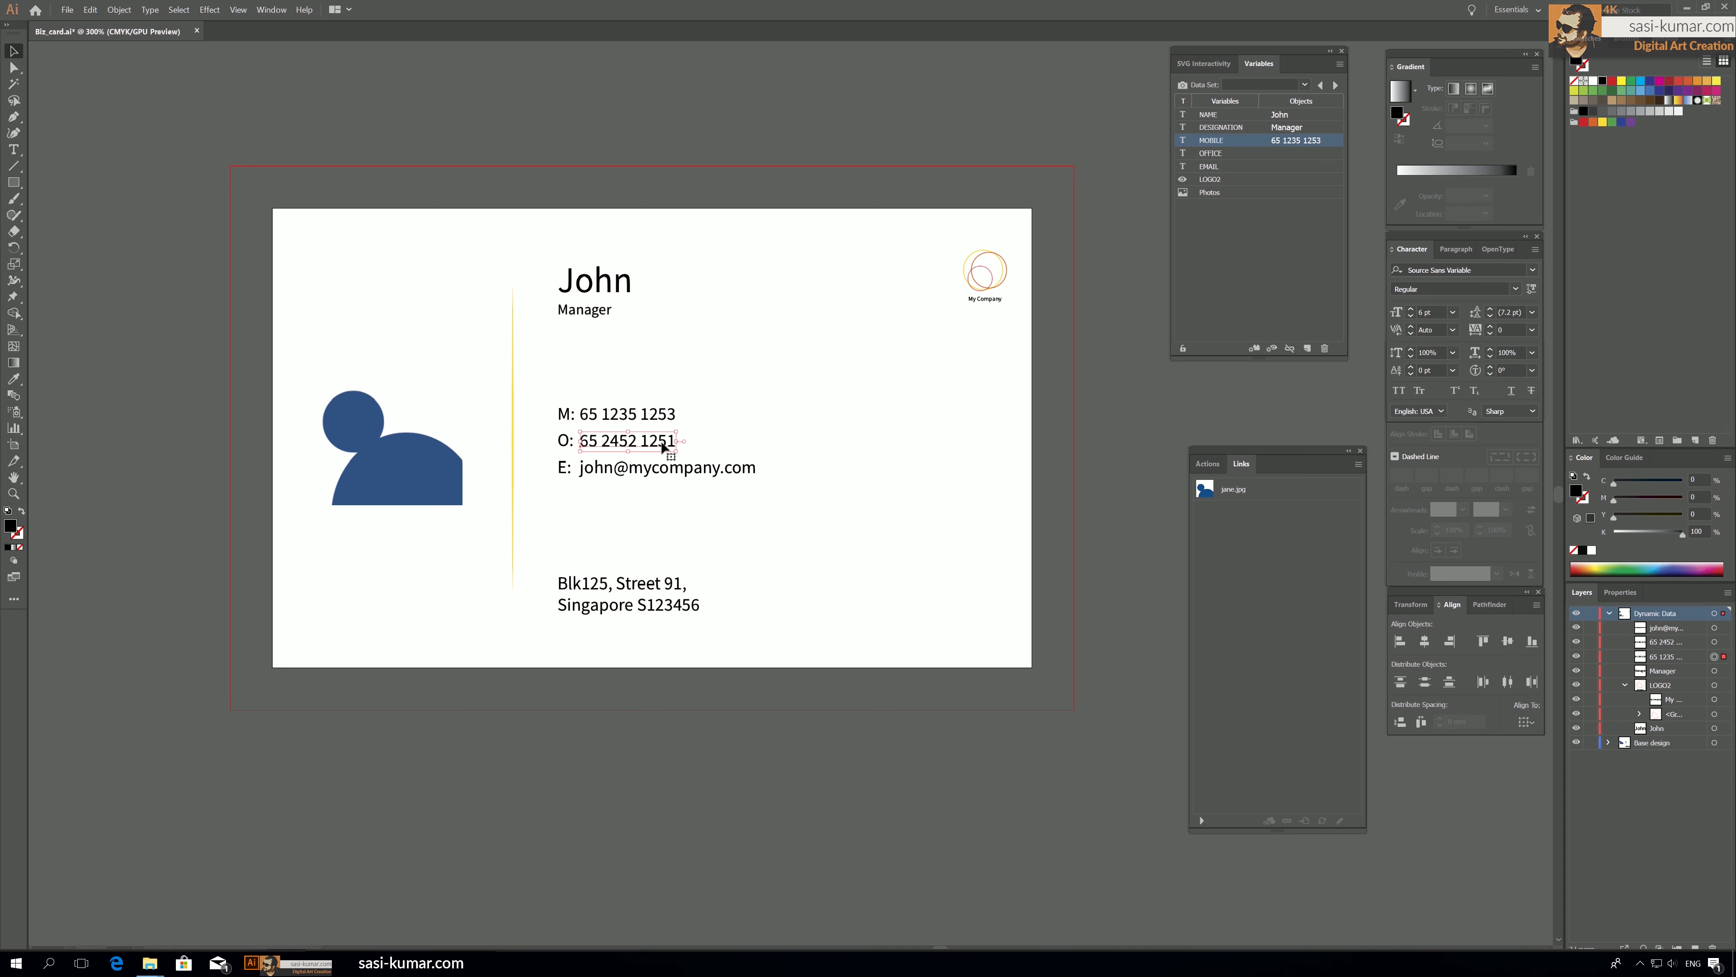
pyautogui.click(1231, 154)
pyautogui.click(1252, 350)
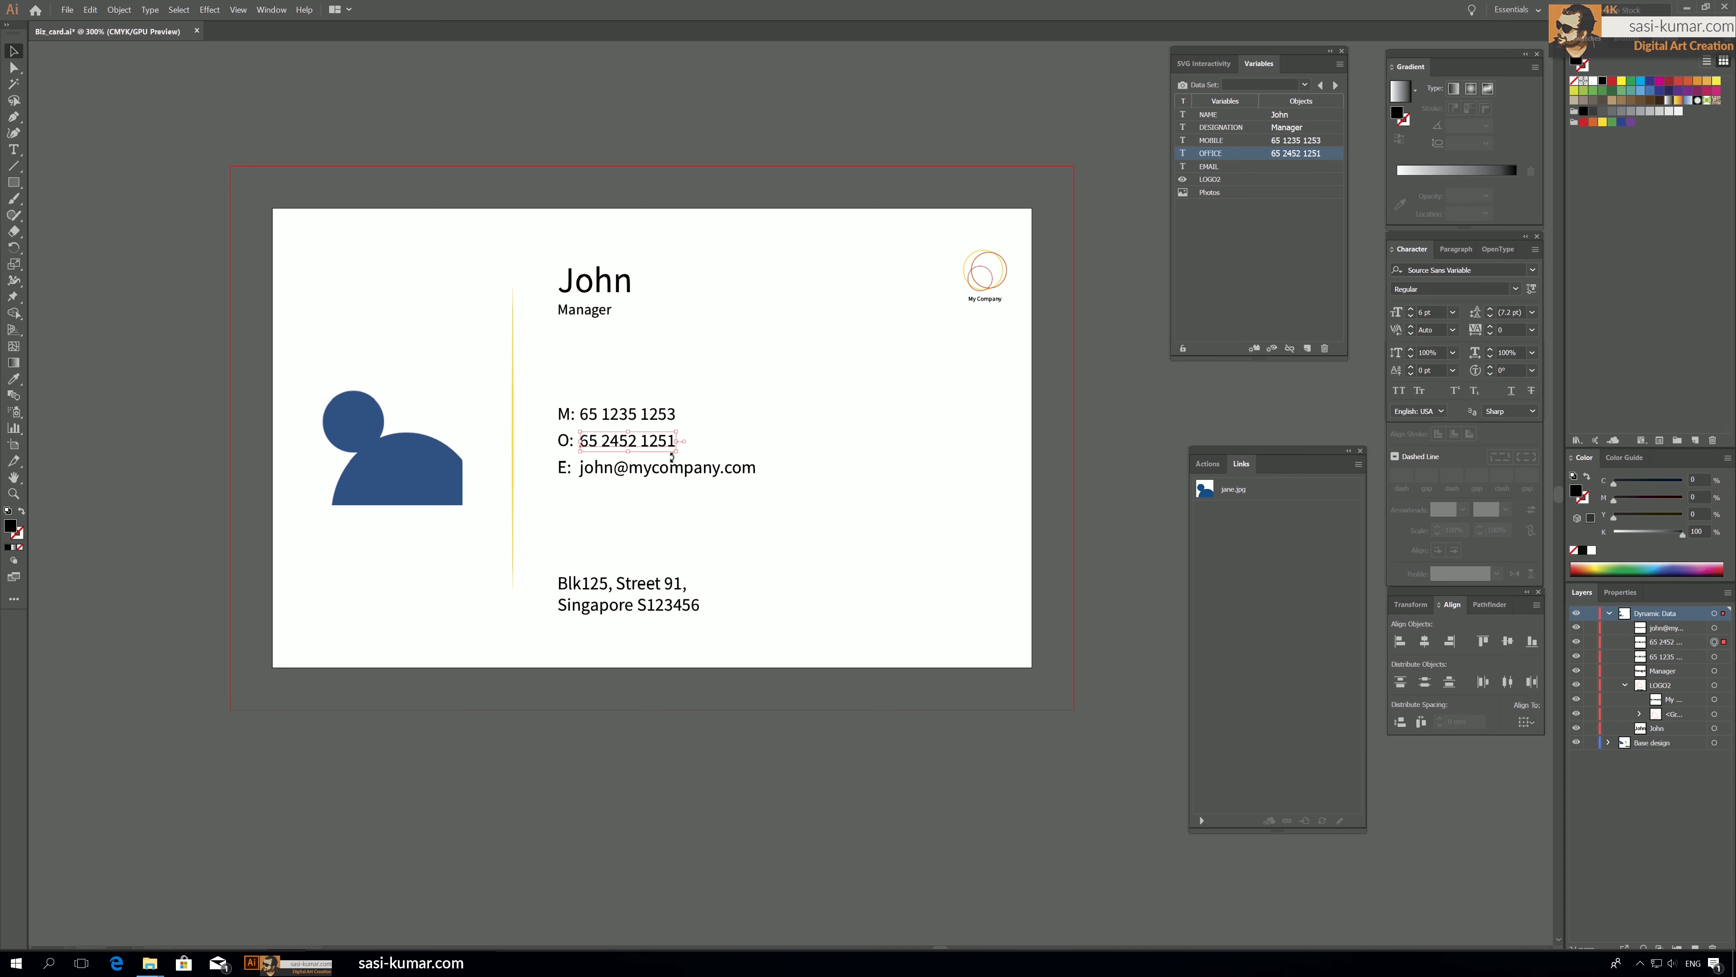
# Bind the card's e-mail text to the EMAIL variable.
pyautogui.click(671, 467)
pyautogui.click(1220, 167)
pyautogui.click(1254, 348)
# Bind the company logo group on the card to the LOGO2 visibility variable.
pyautogui.click(978, 267)
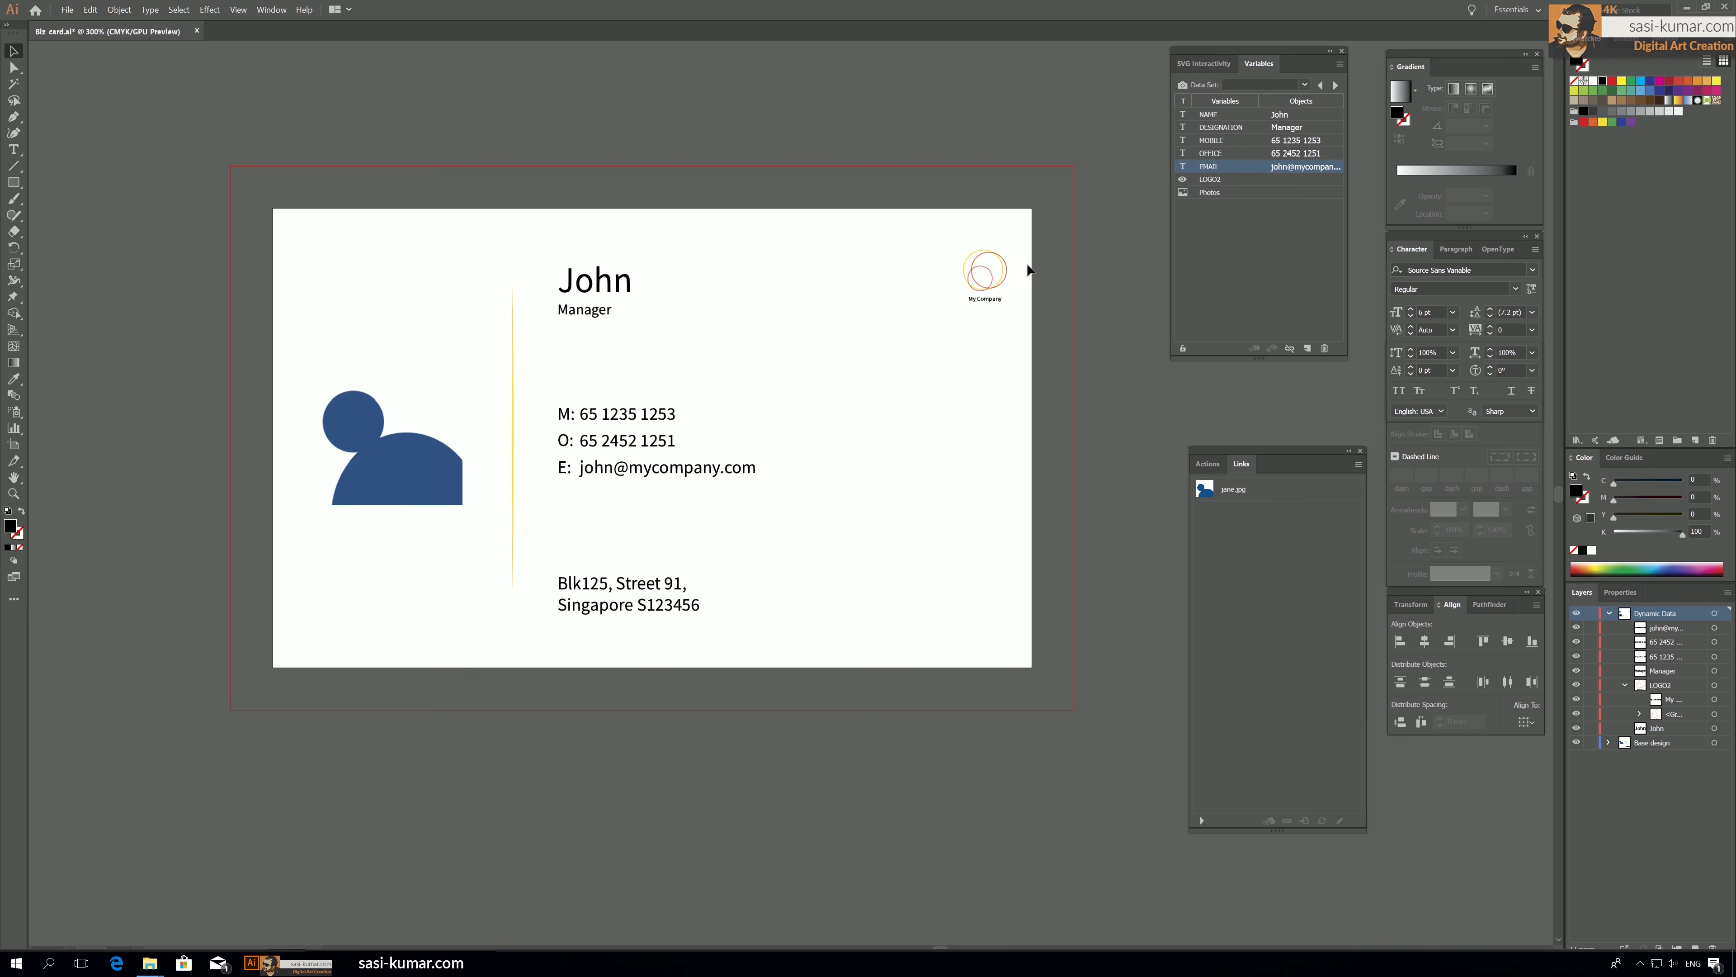
pyautogui.moveTo(980, 299); pyautogui.dragTo(1159, 423)
pyautogui.hotkey('ctrl', 'z')
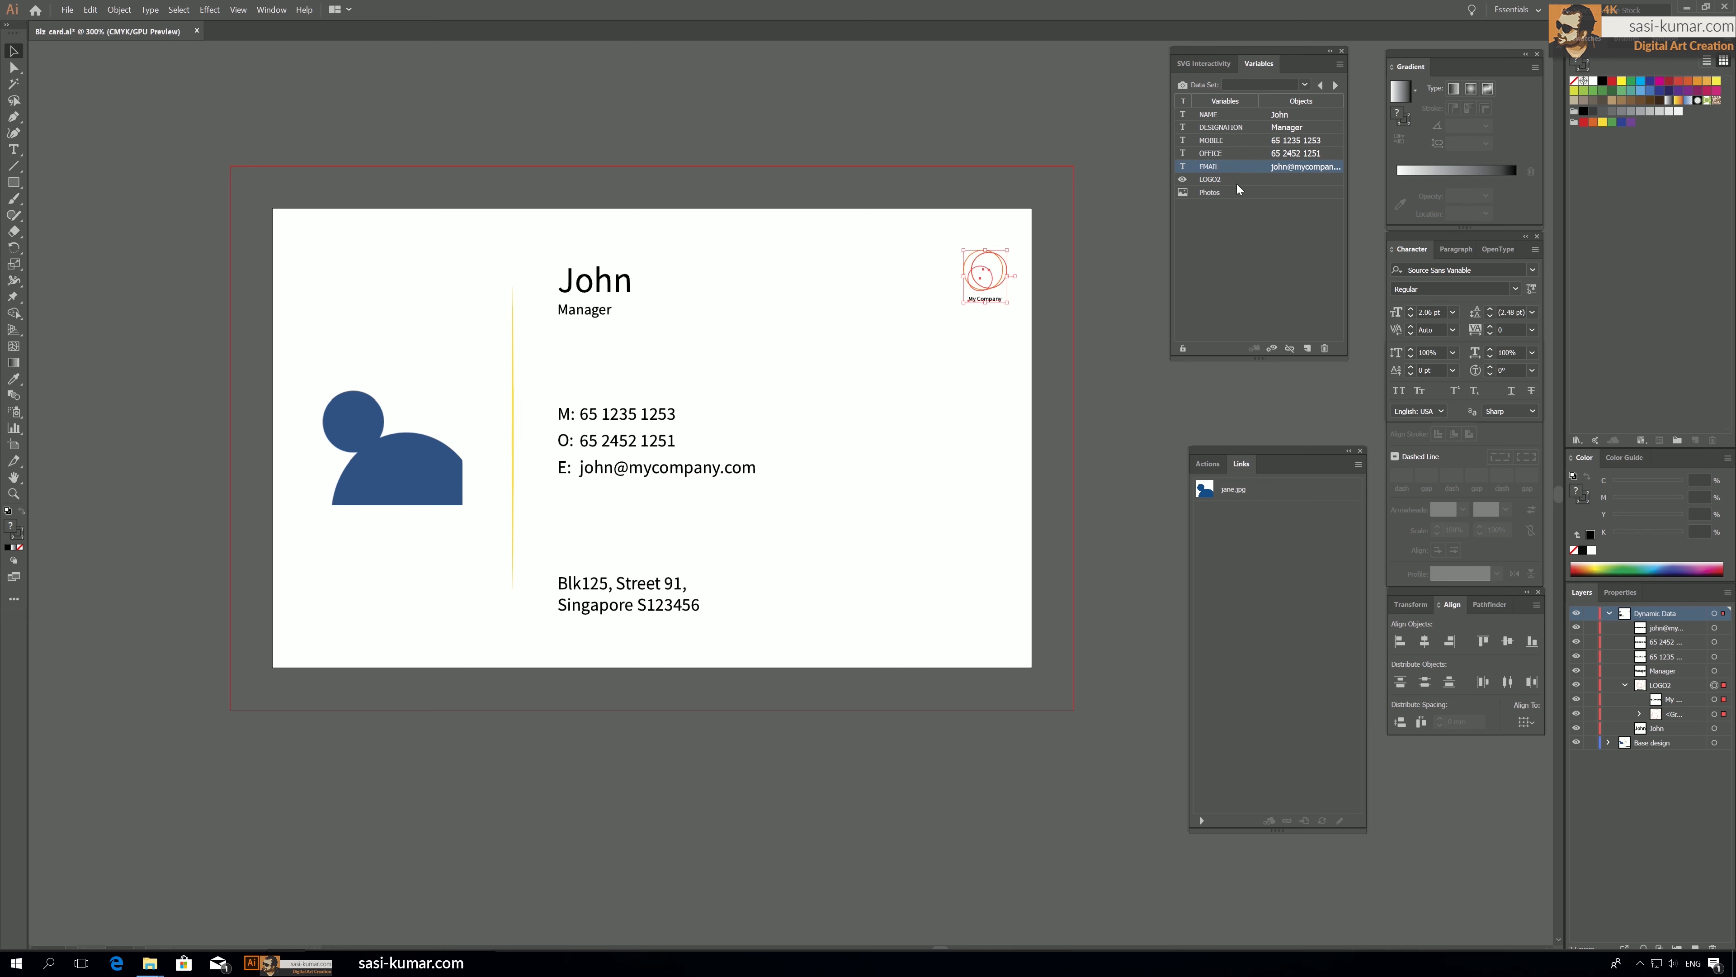
pyautogui.click(1238, 179)
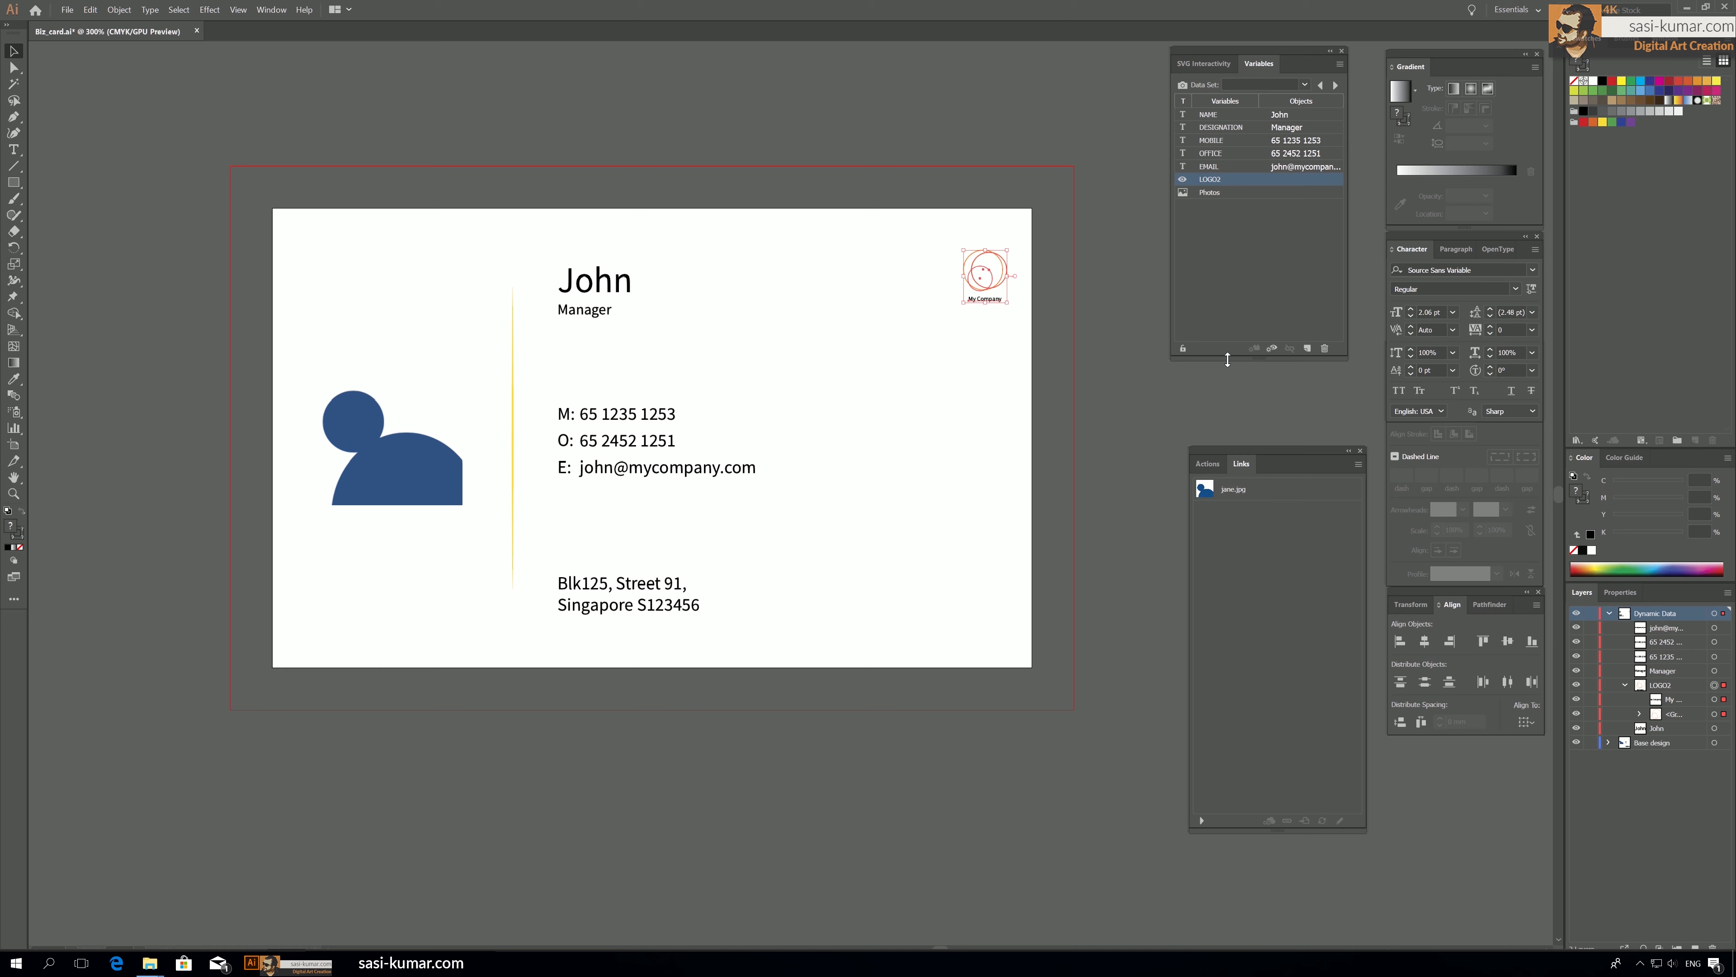
pyautogui.click(1271, 350)
# Bind the linked profile picture on the card to the Photos variable.
pyautogui.click(860, 462)
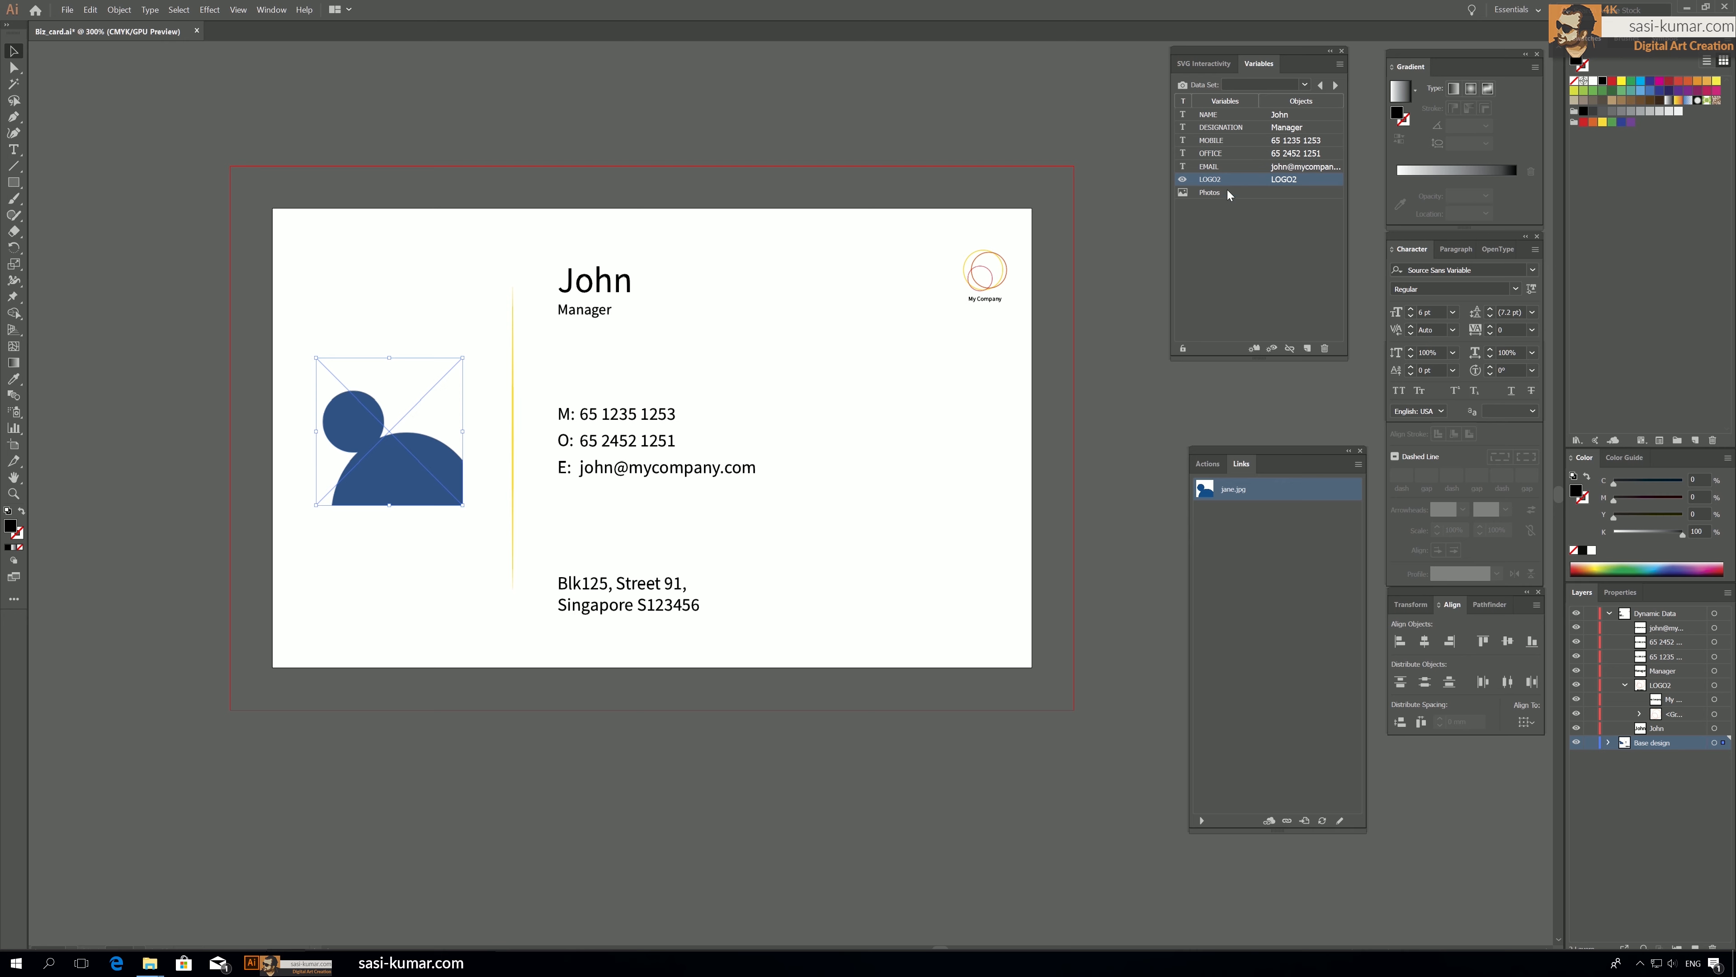
pyautogui.click(1210, 193)
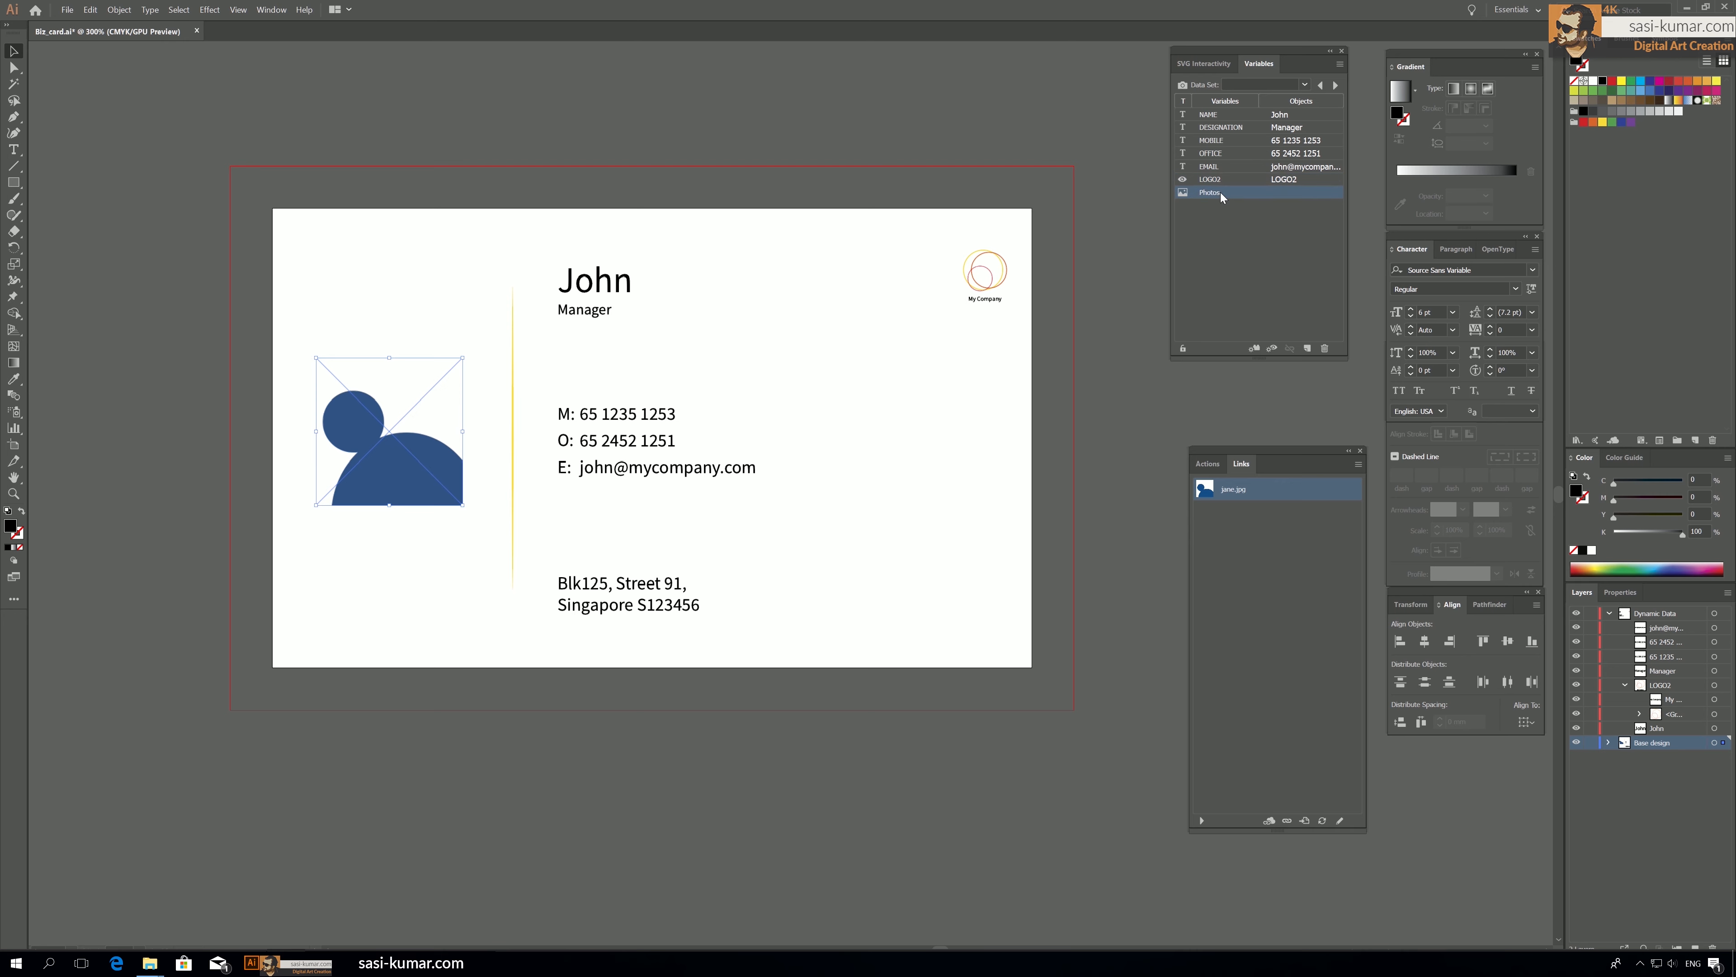
pyautogui.click(1255, 353)
# Preview the card with the imported data sets, from Data Set 1 through Data Set 5.
pyautogui.click(1308, 83)
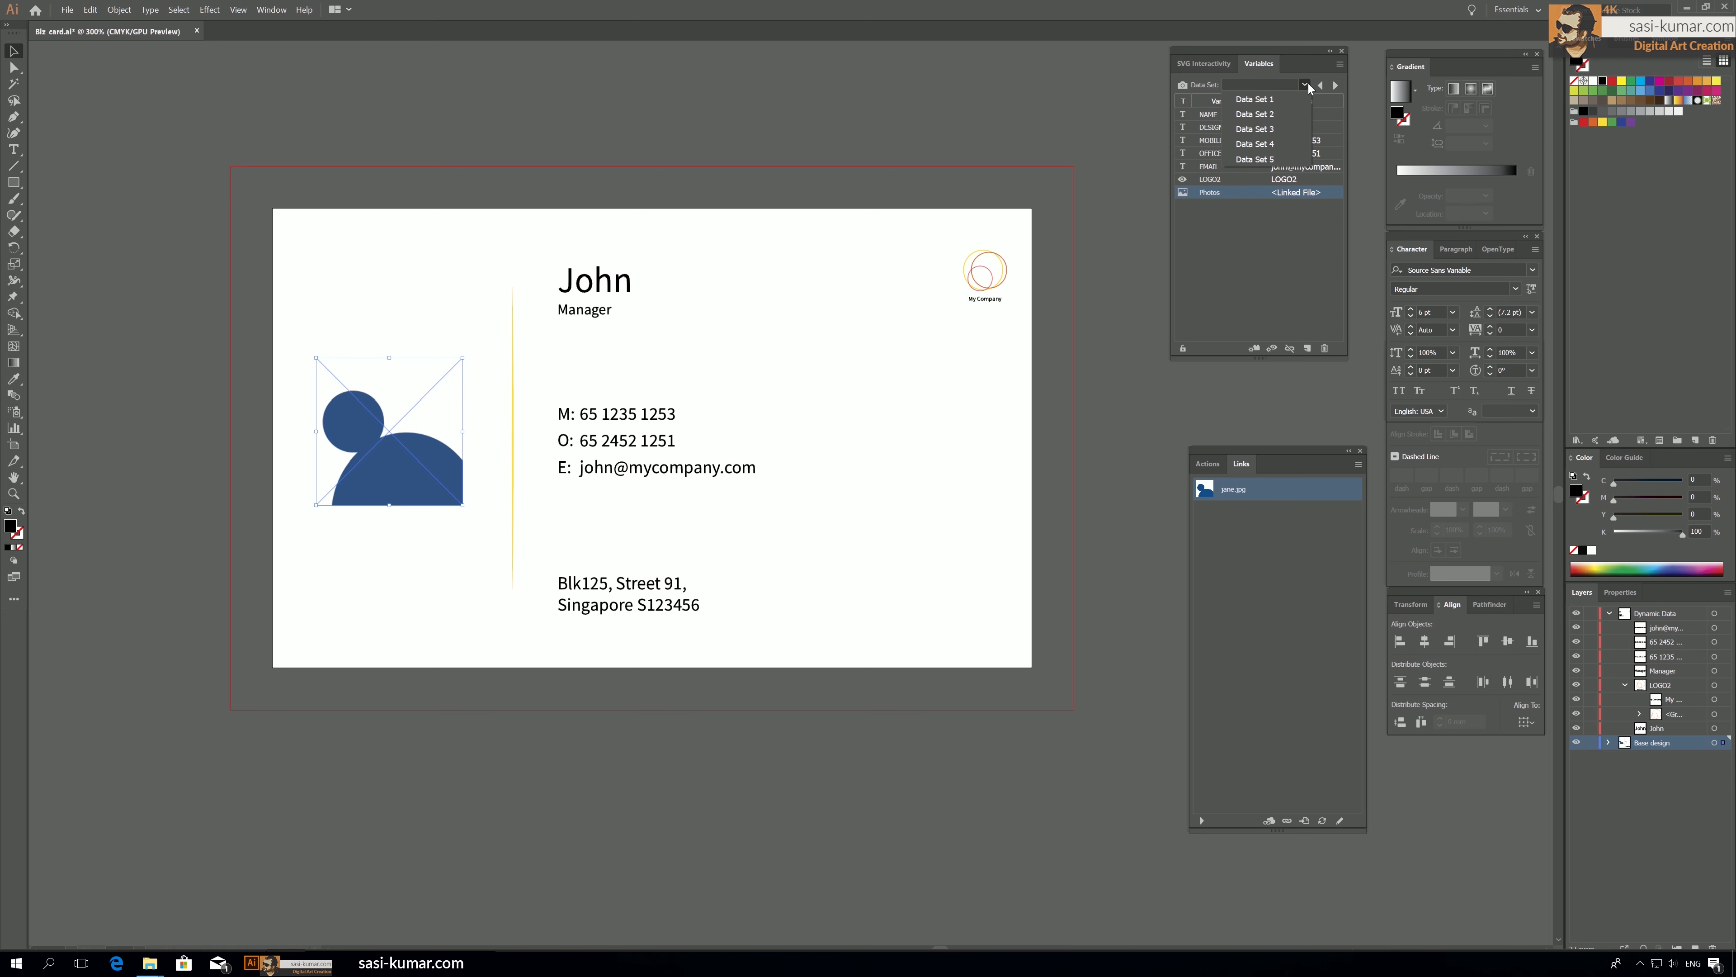
pyautogui.click(1299, 99)
pyautogui.click(1303, 85)
pyautogui.click(1294, 112)
pyautogui.click(1302, 84)
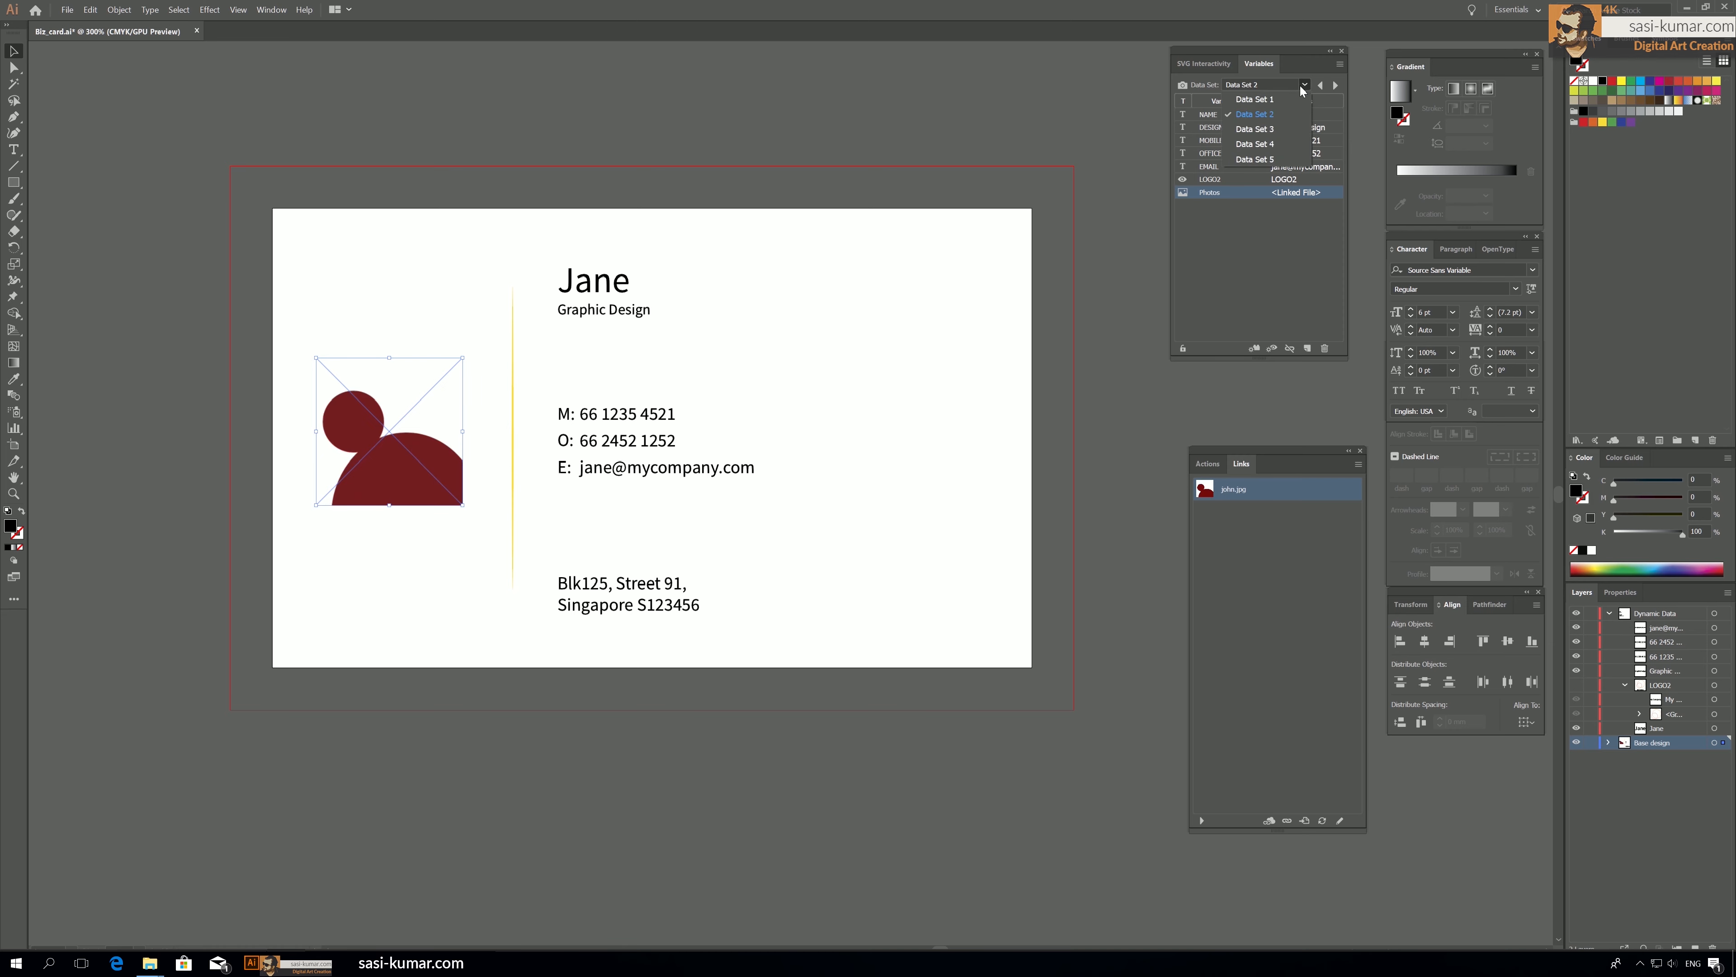
pyautogui.click(1282, 130)
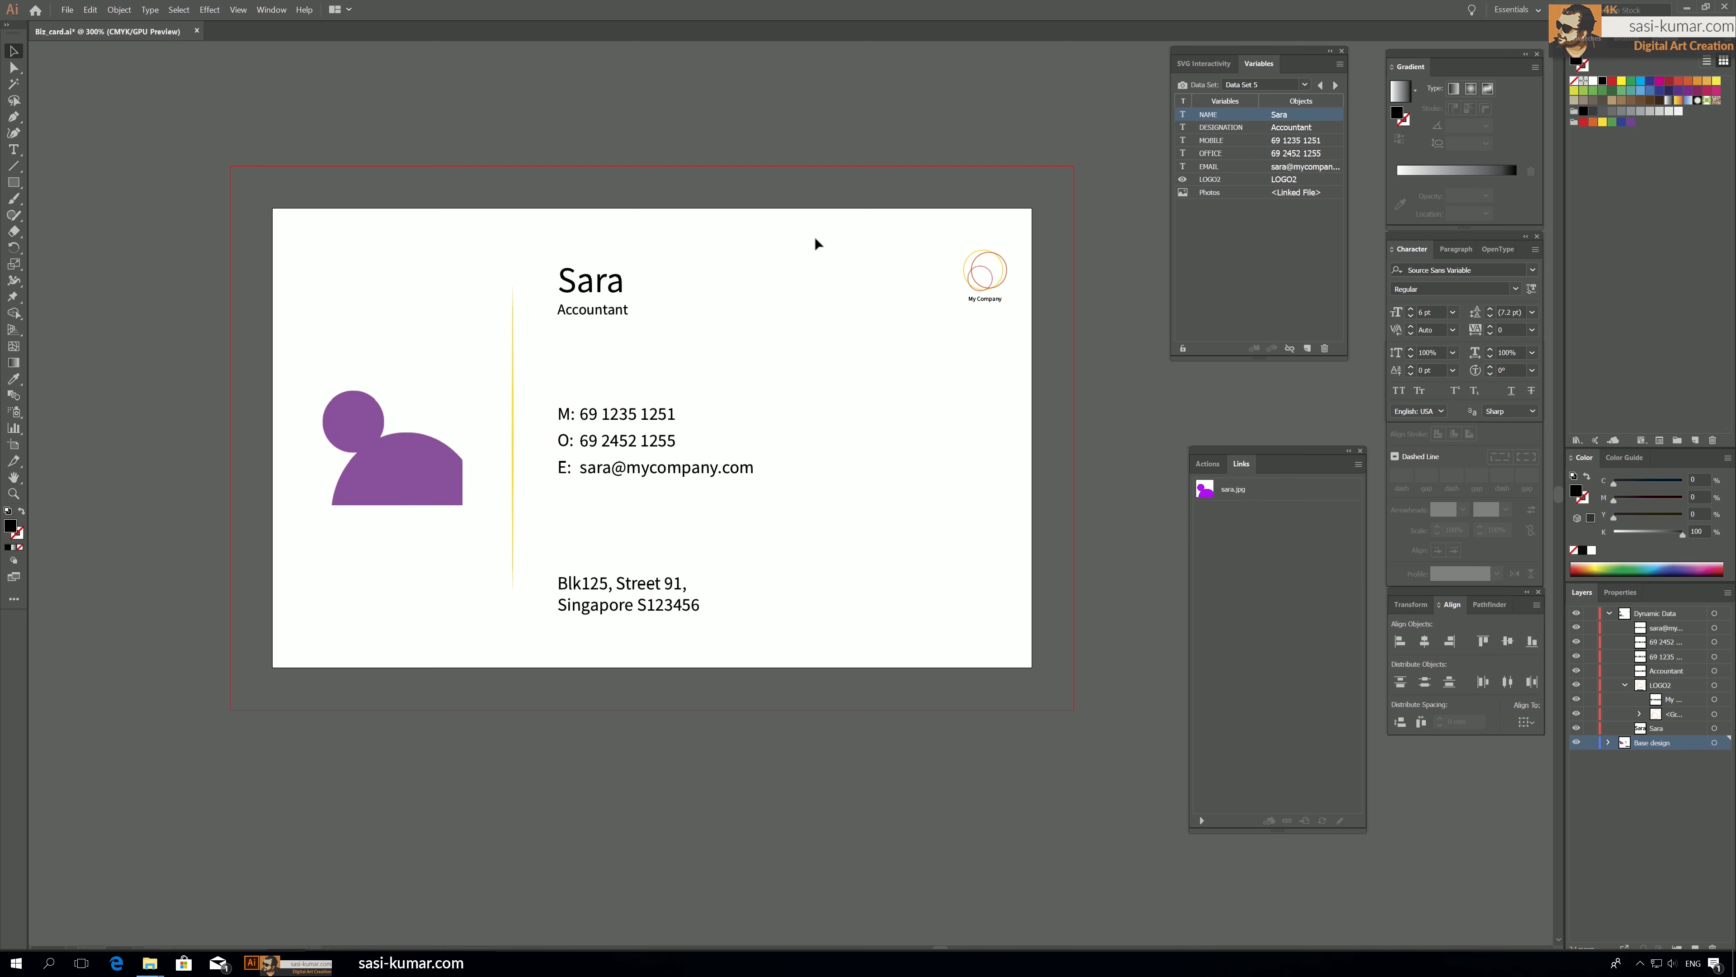
# Check the name text, logo and profile picture on the card for Data Set 5.
pyautogui.moveTo(825, 211); pyautogui.dragTo(823, 199)
pyautogui.click(599, 277)
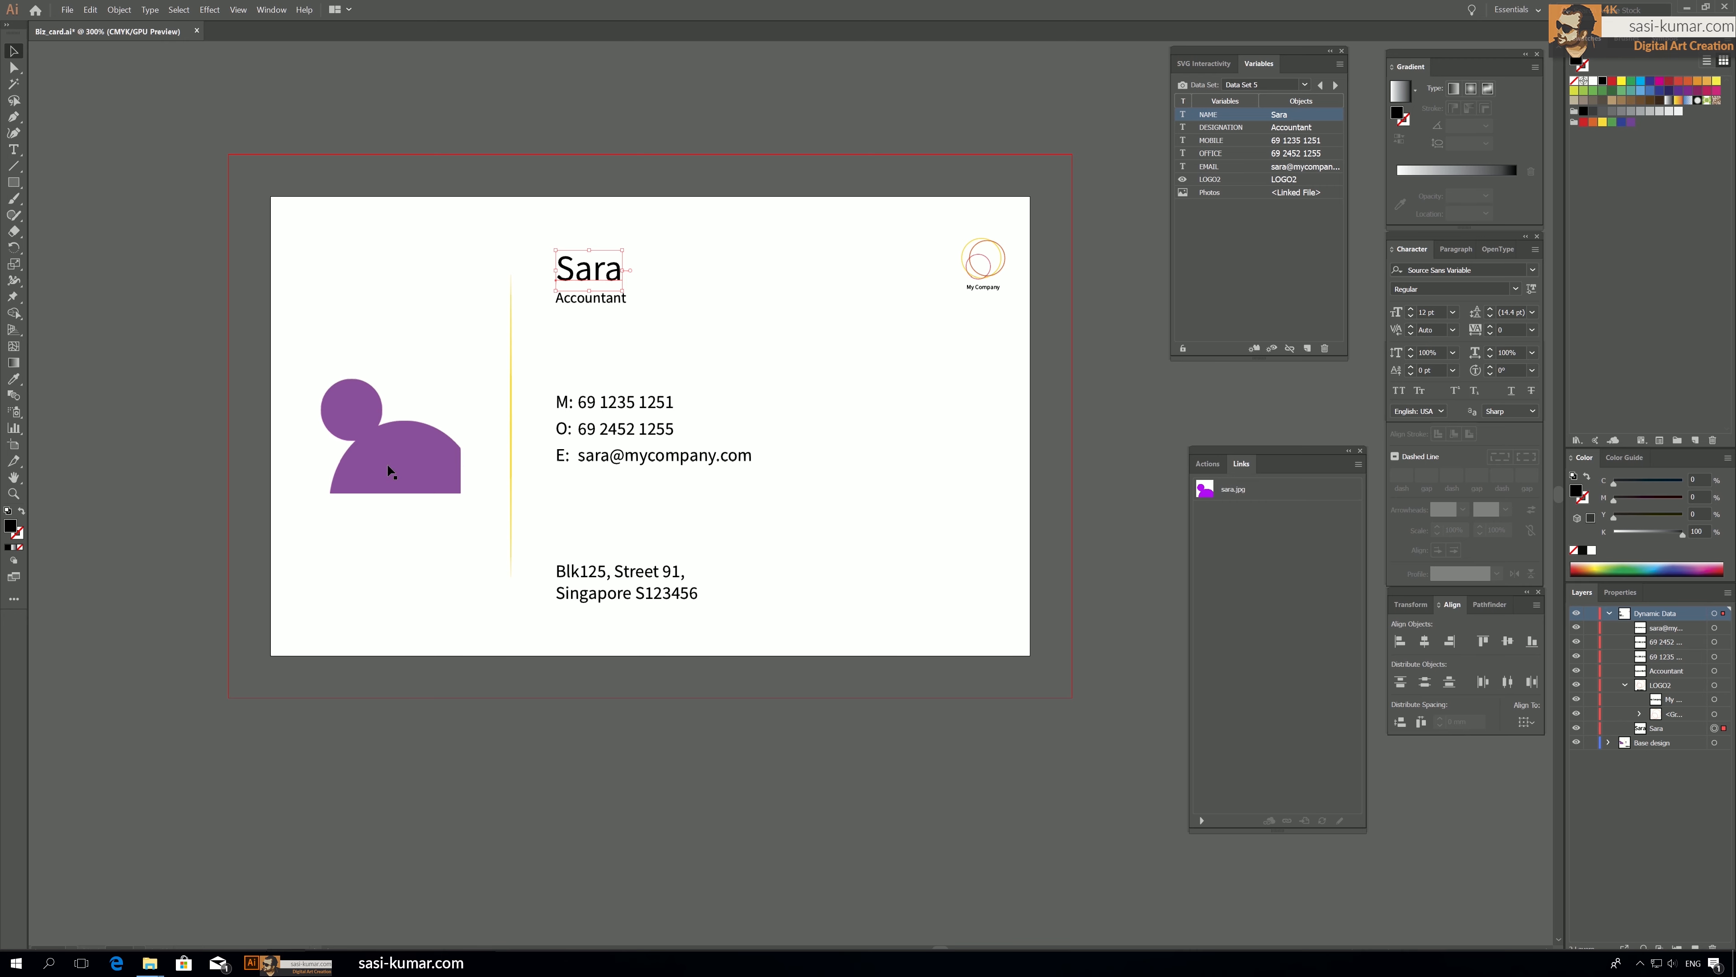
pyautogui.click(990, 273)
pyautogui.click(408, 467)
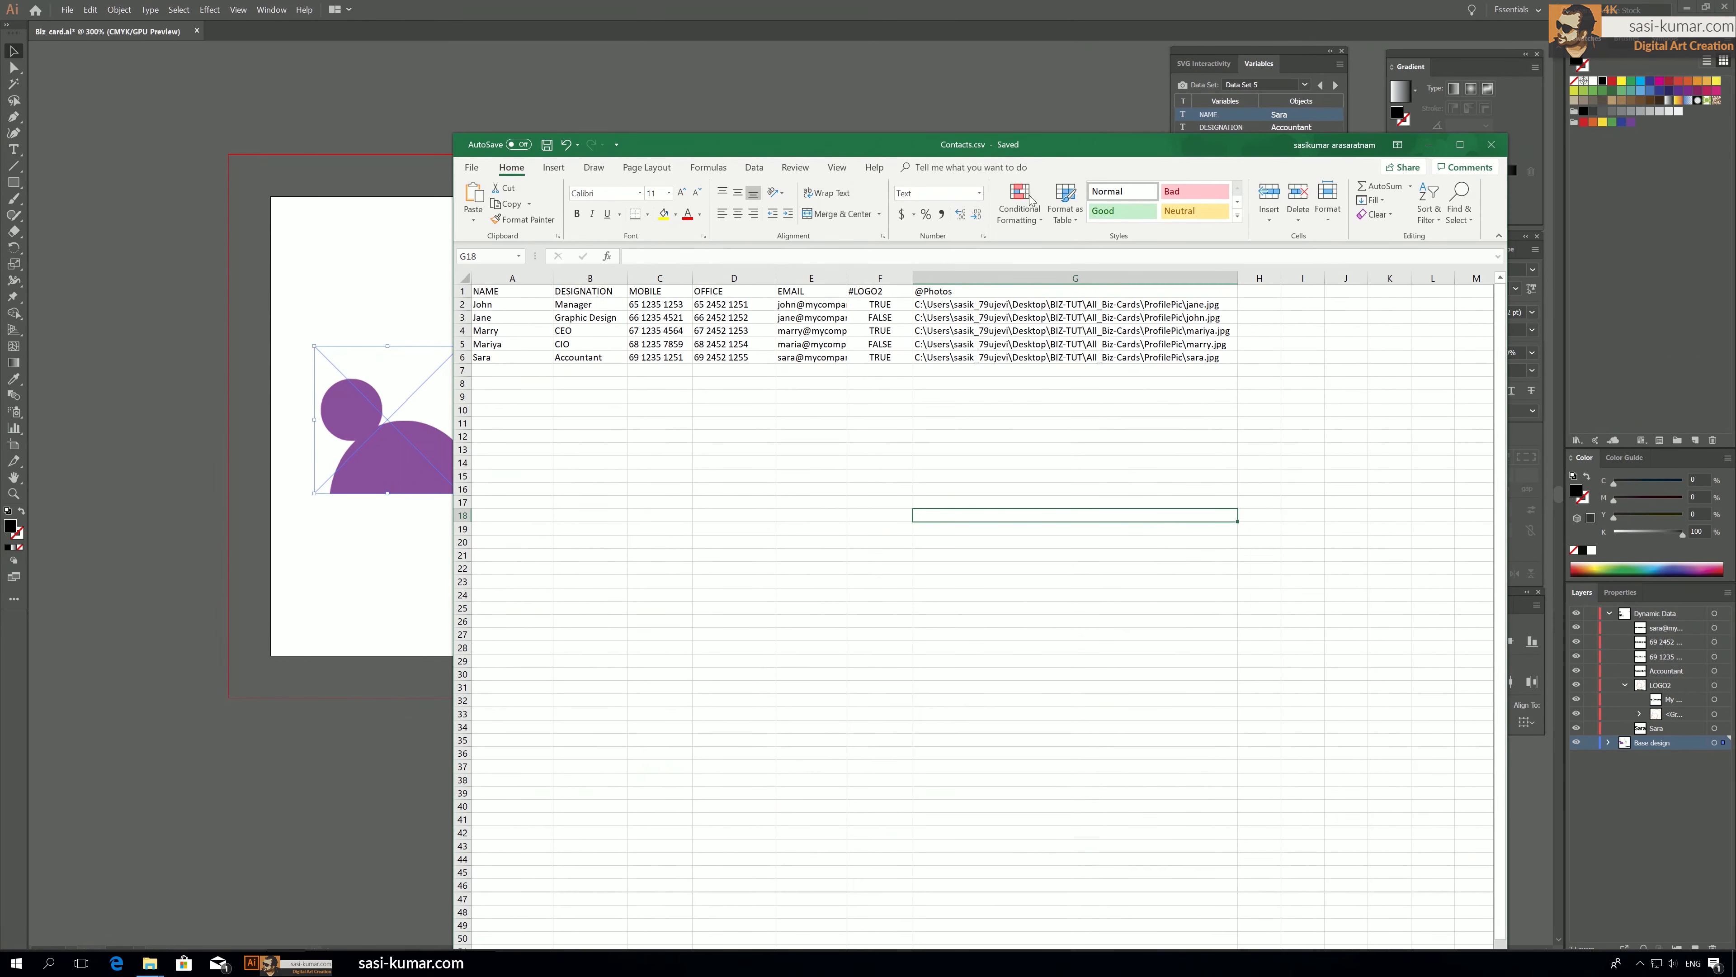
pyautogui.click(508, 291)
pyautogui.click(608, 291)
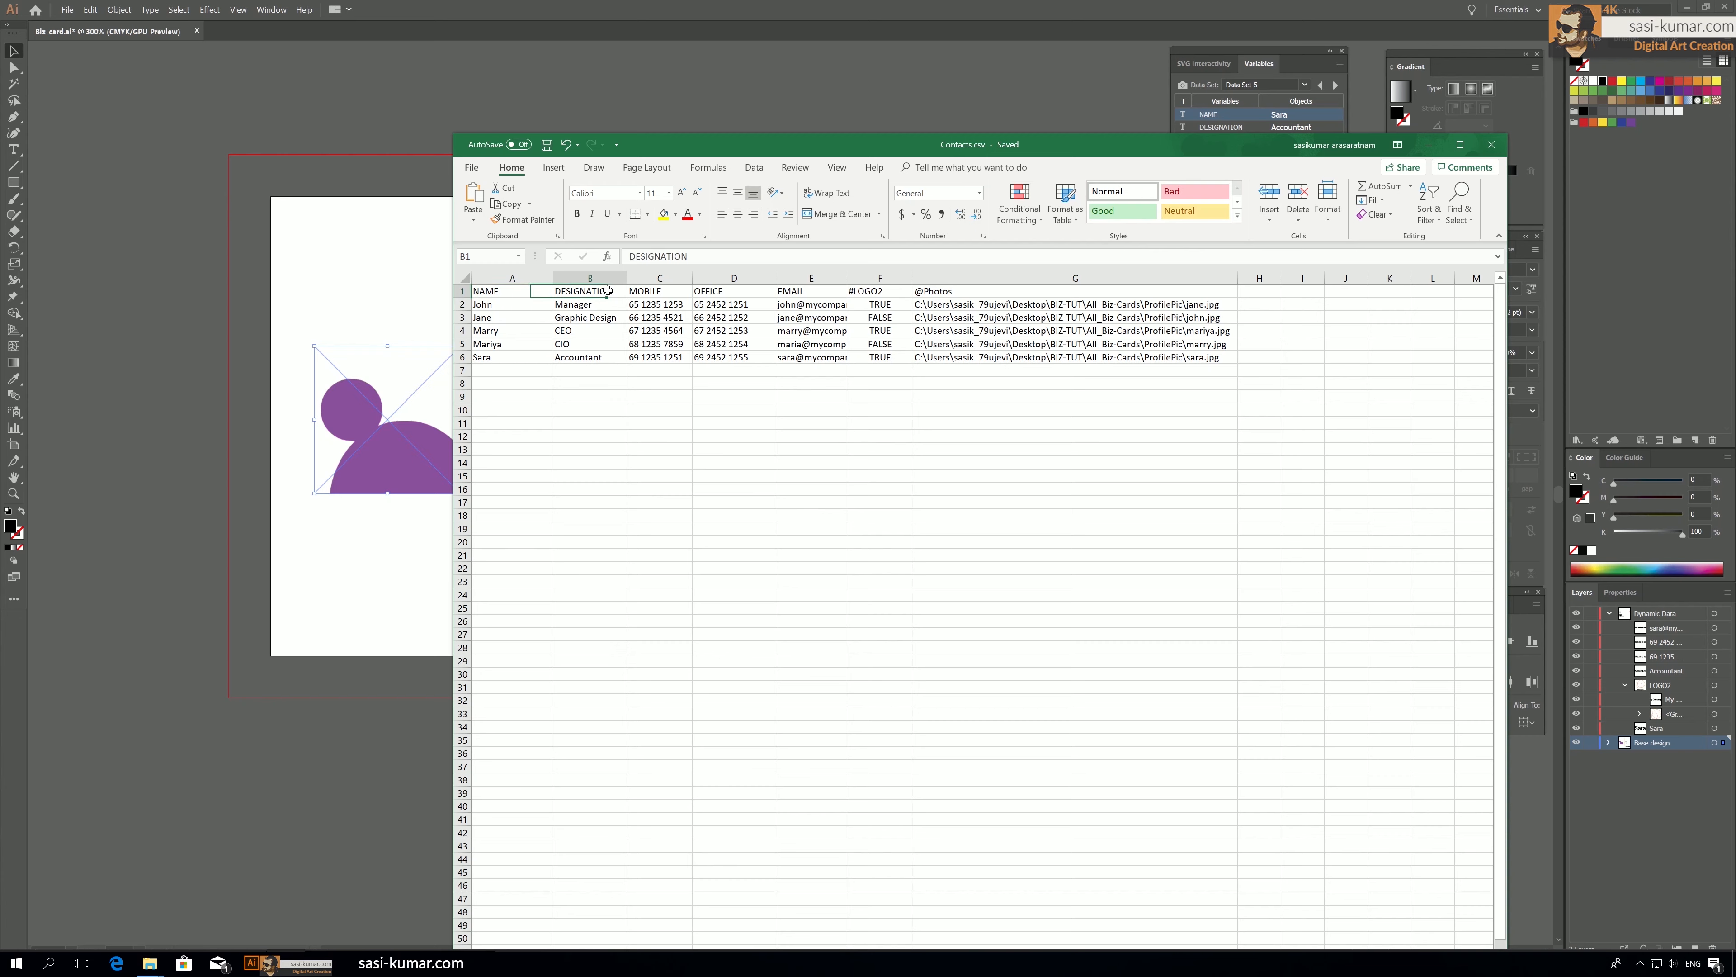
pyautogui.click(659, 290)
pyautogui.click(744, 296)
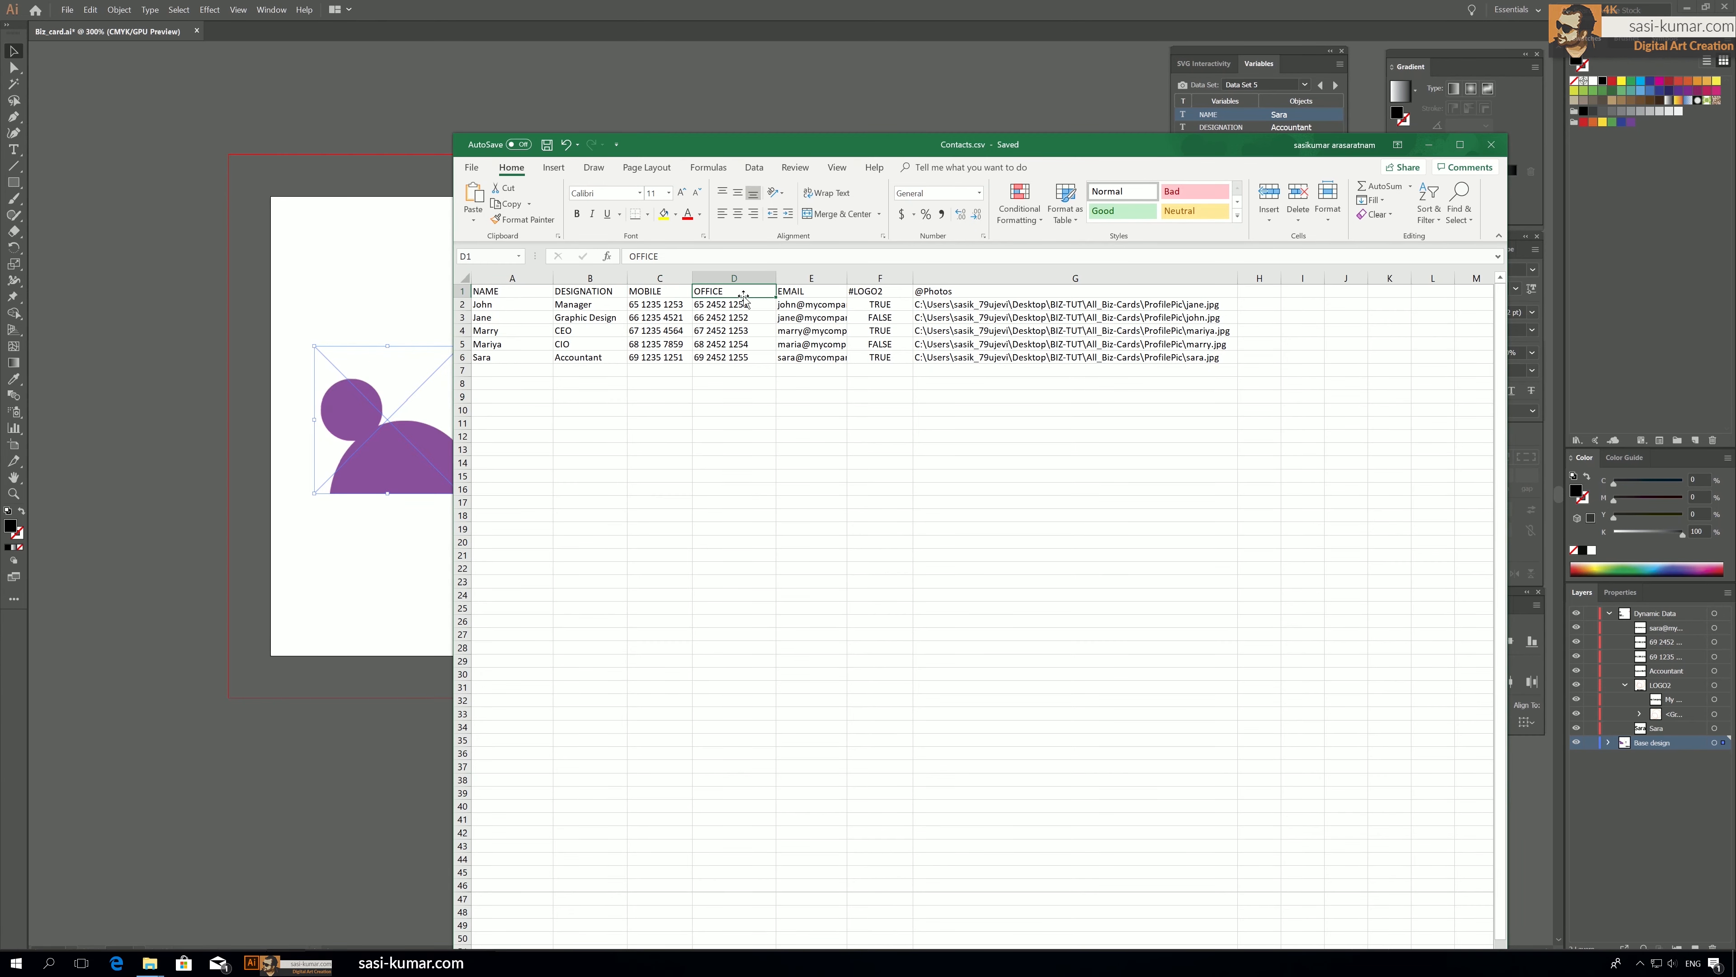
pyautogui.moveTo(978, 151); pyautogui.dragTo(982, 157)
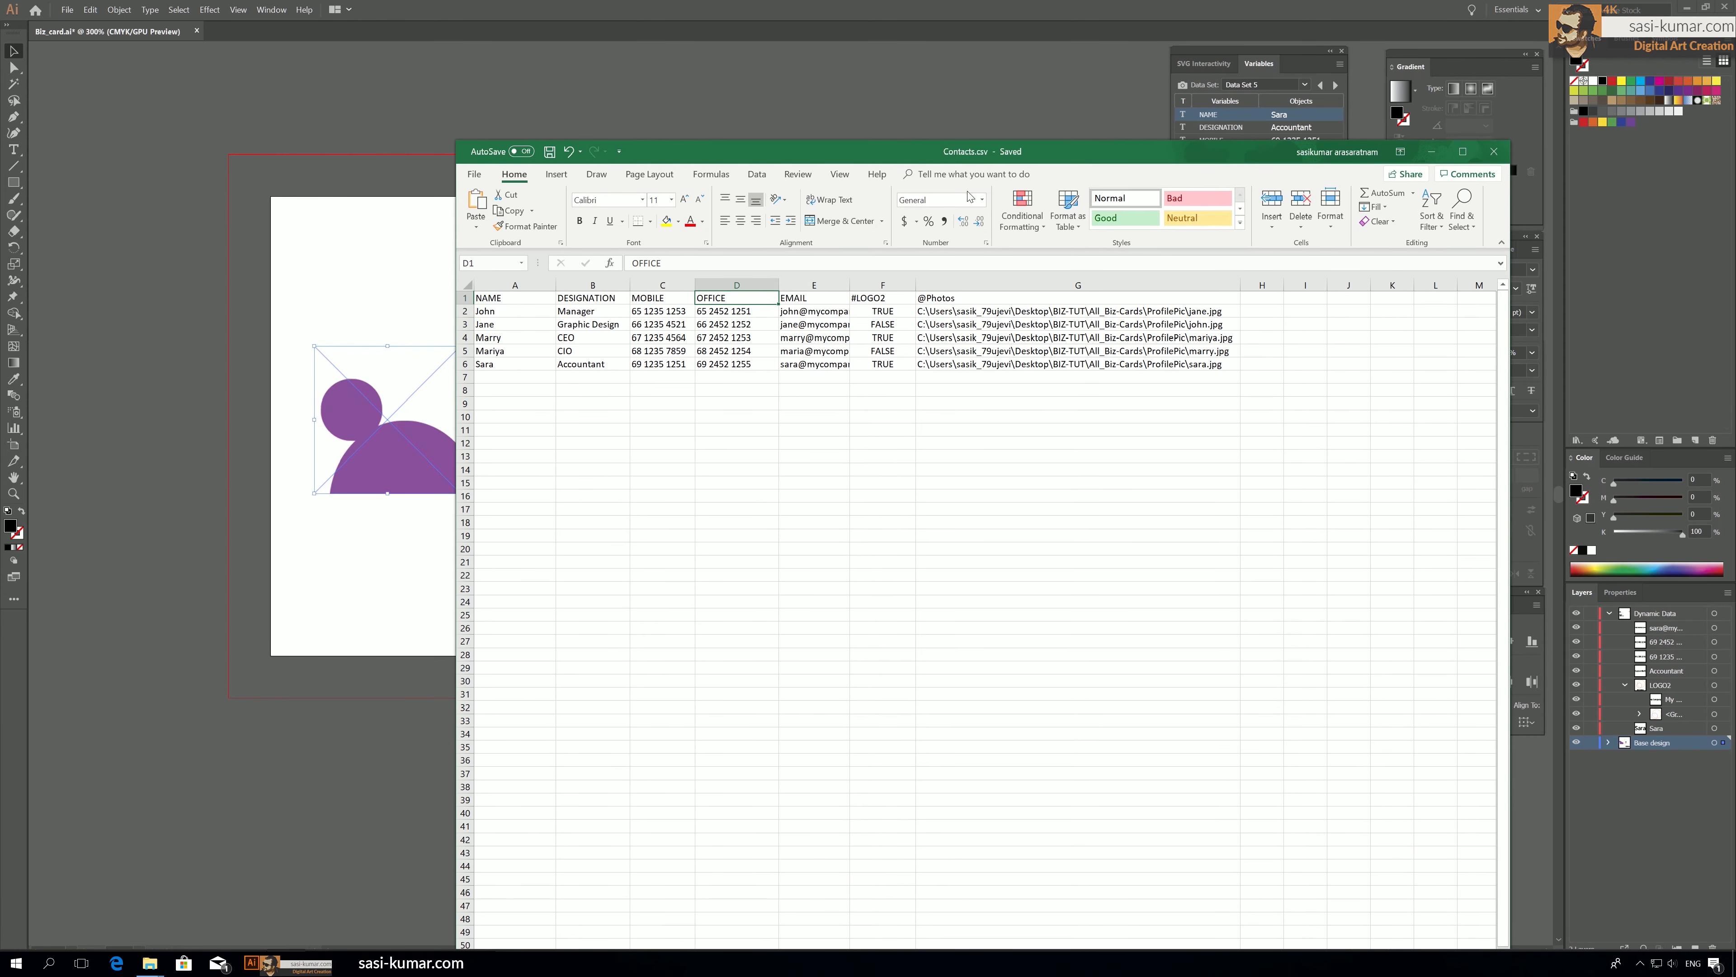
pyautogui.click(856, 298)
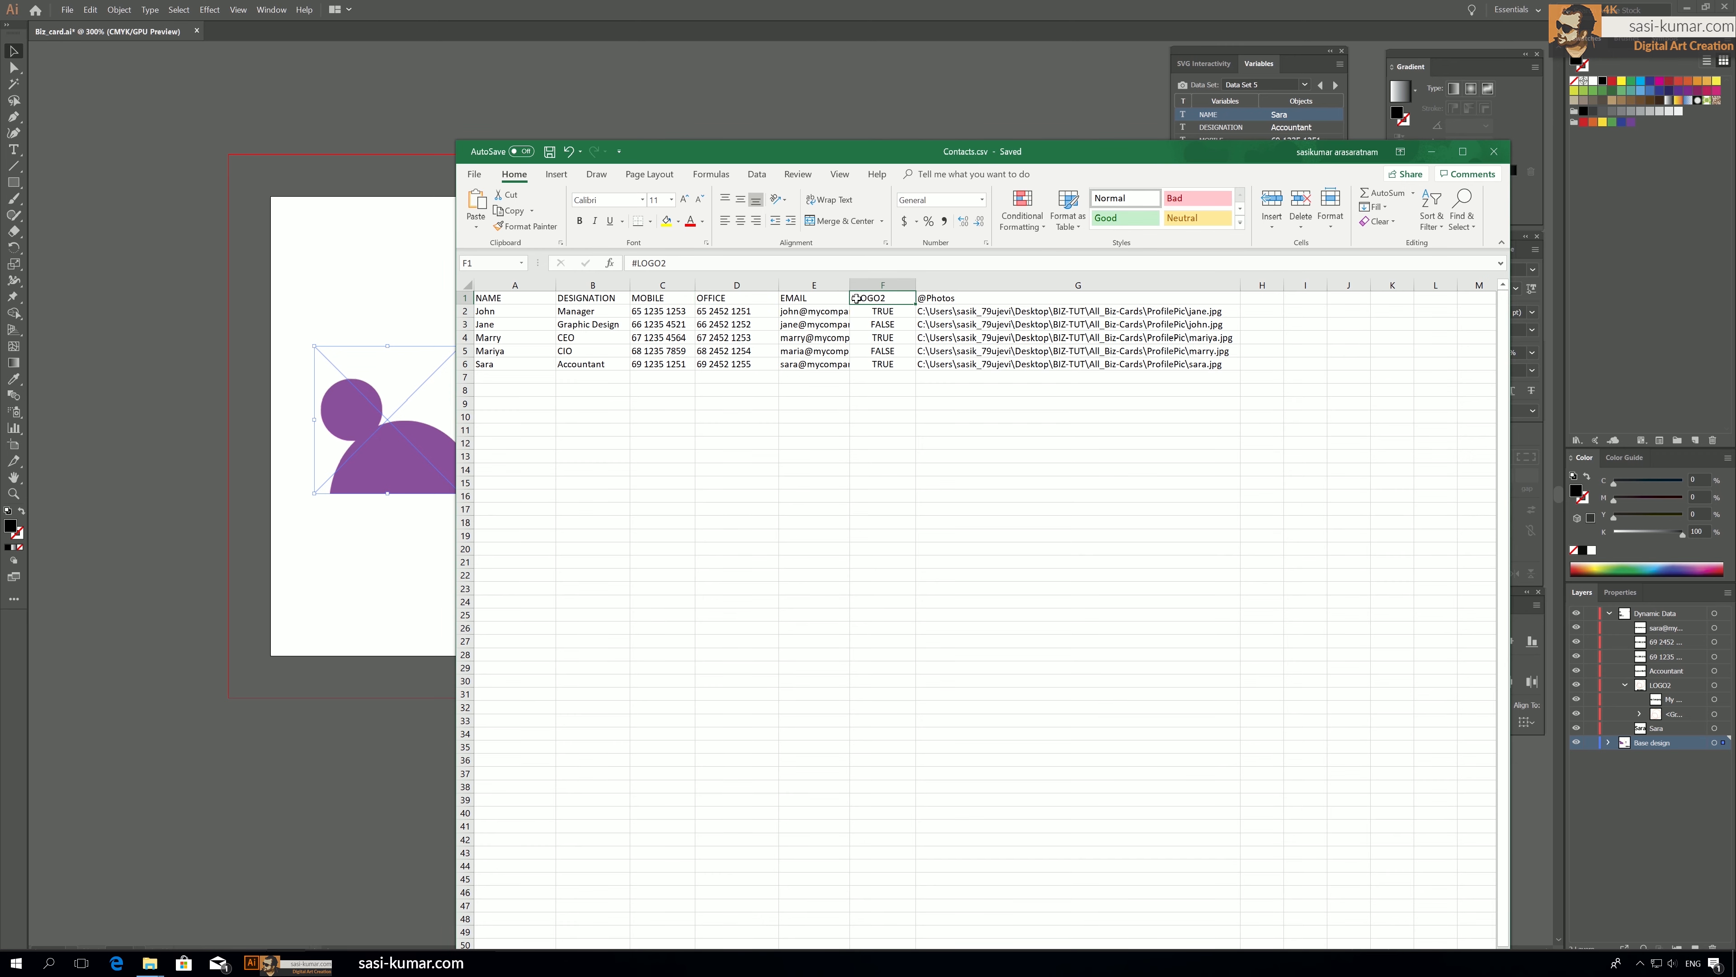
pyautogui.doubleClick(855, 298)
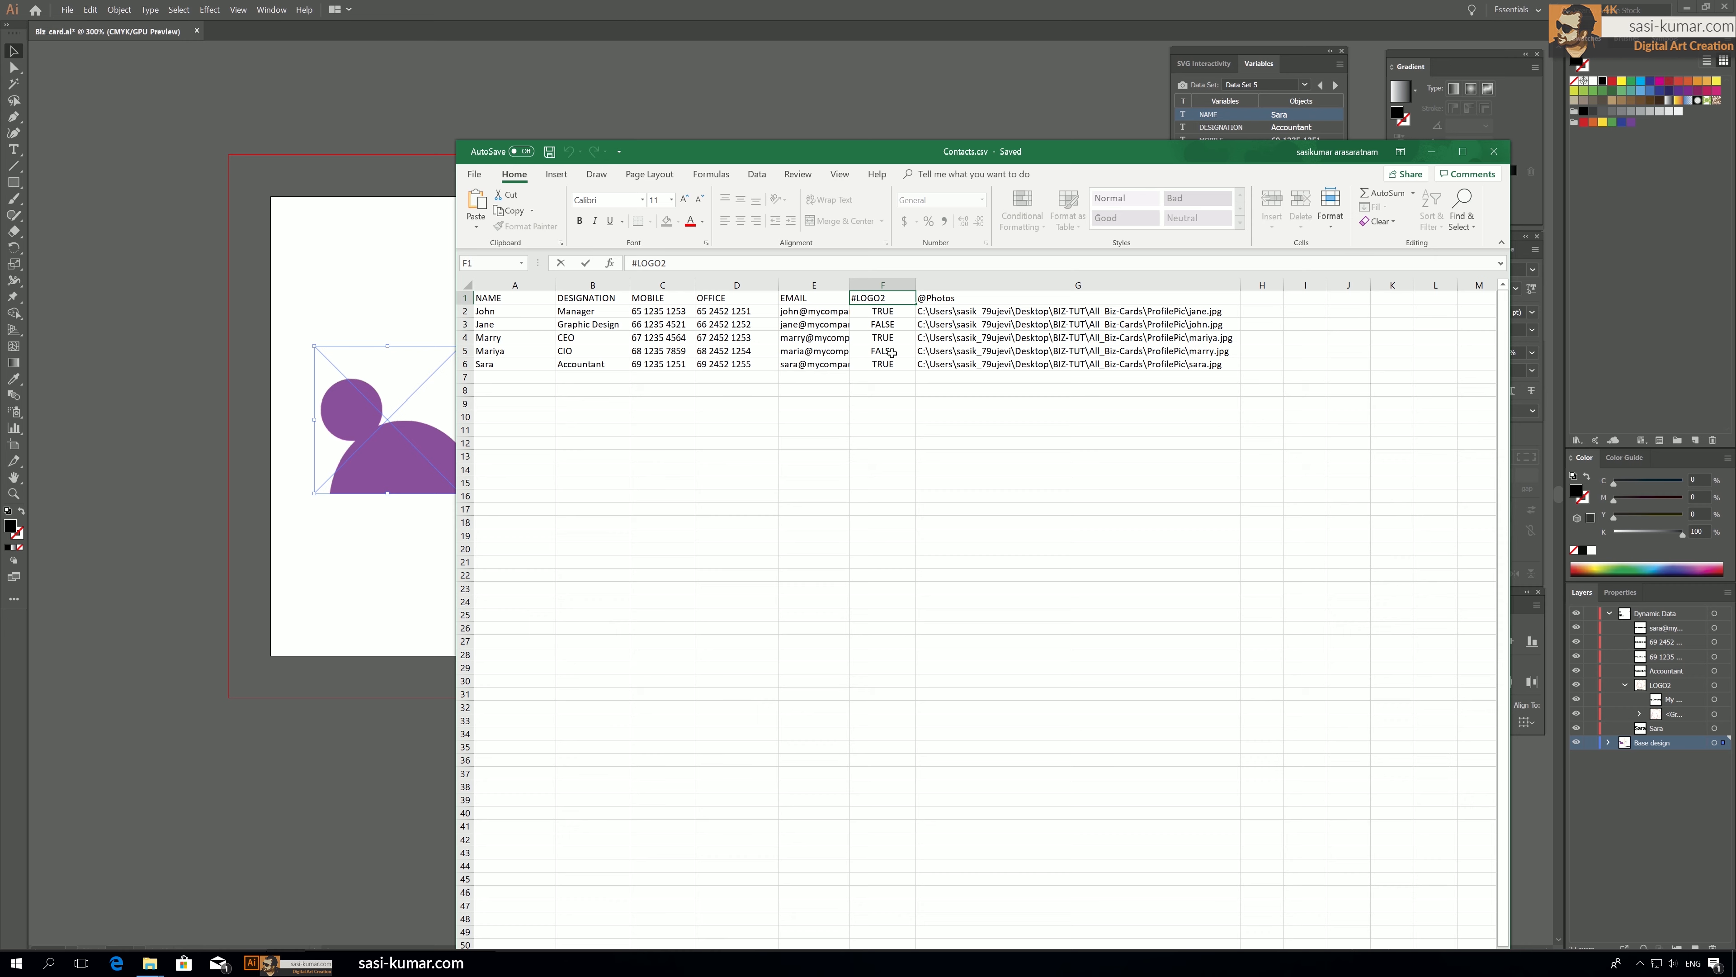
pyautogui.click(987, 298)
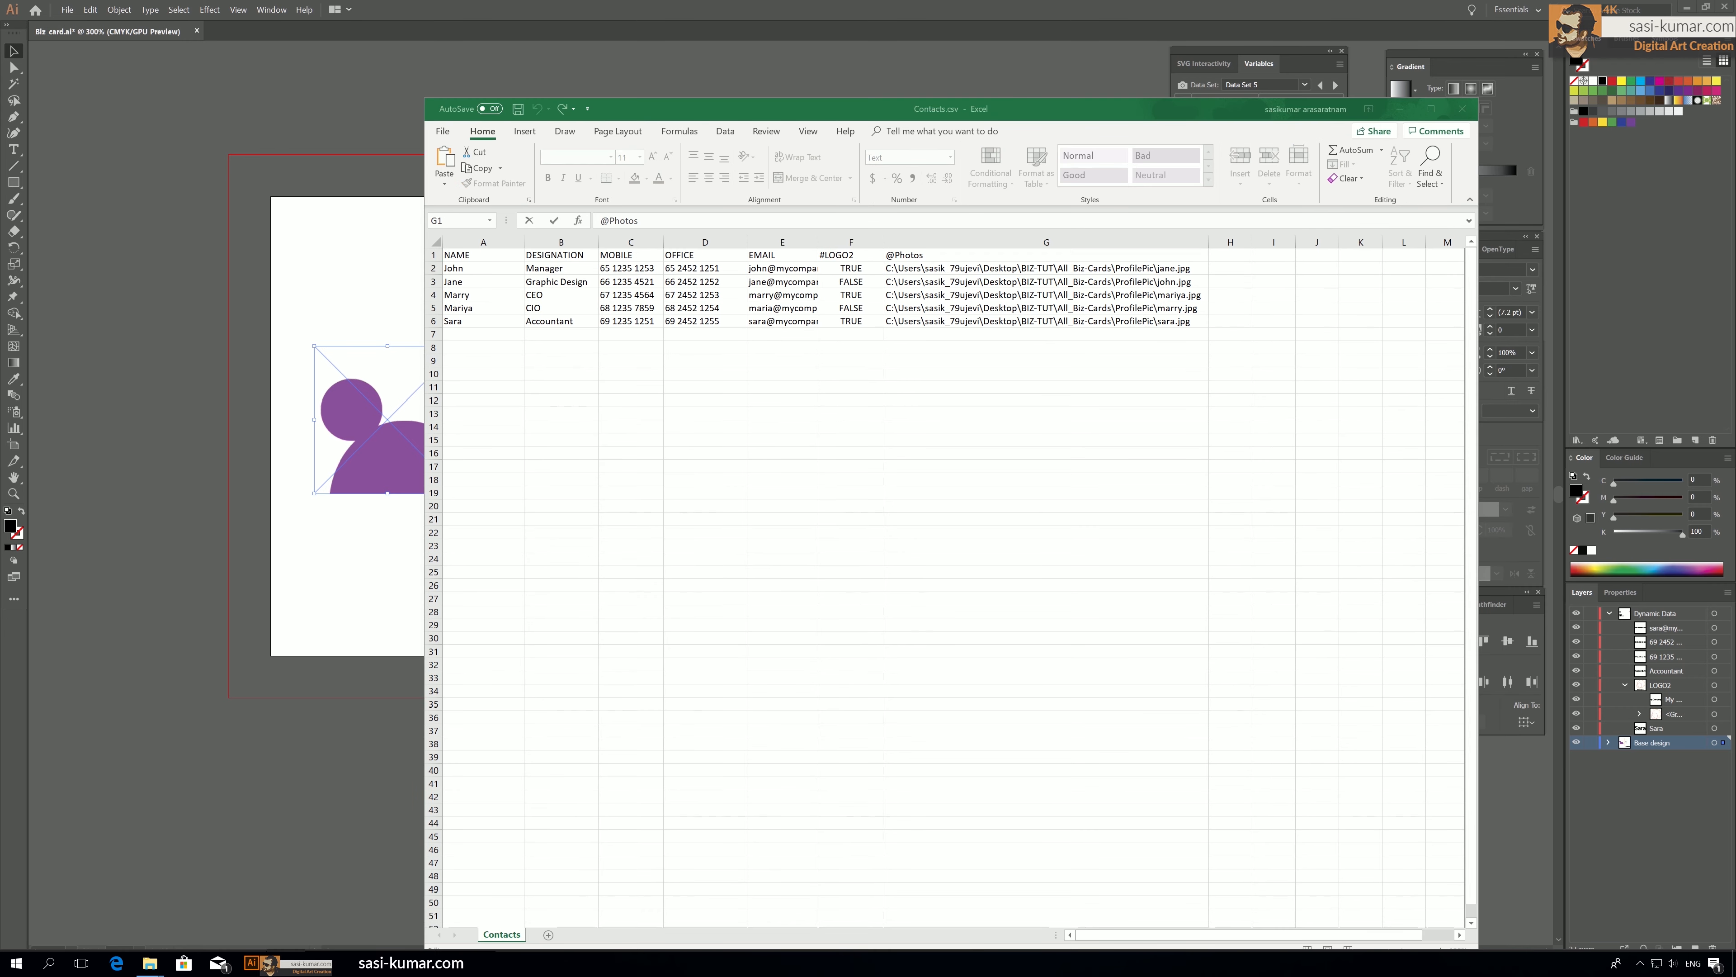
# Enter the sample path /Users/photos/filename in cell G8 below the photo paths and clear it again.
pyautogui.click(898, 348)
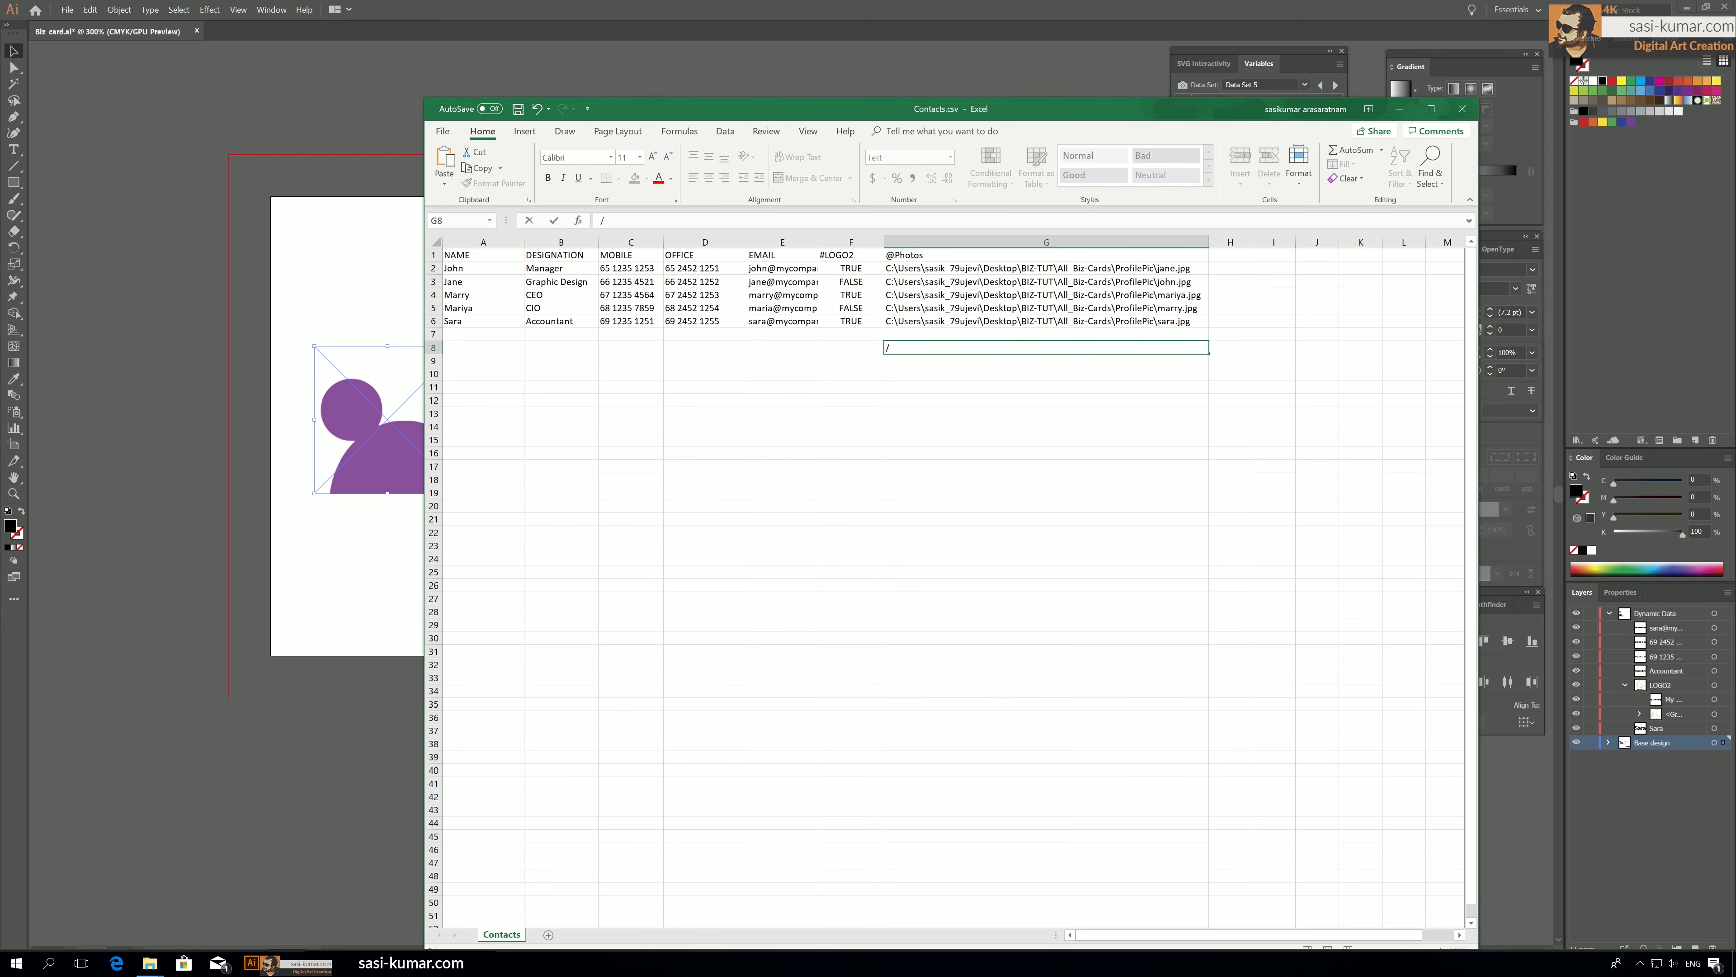
pyautogui.write('/Uss')
pyautogui.press('BackSpace')
pyautogui.write('ers')
pyautogui.write('/php')
pyautogui.write('tos')
pyautogui.write('/filename')
pyautogui.click(921, 425)
pyautogui.click(1001, 347)
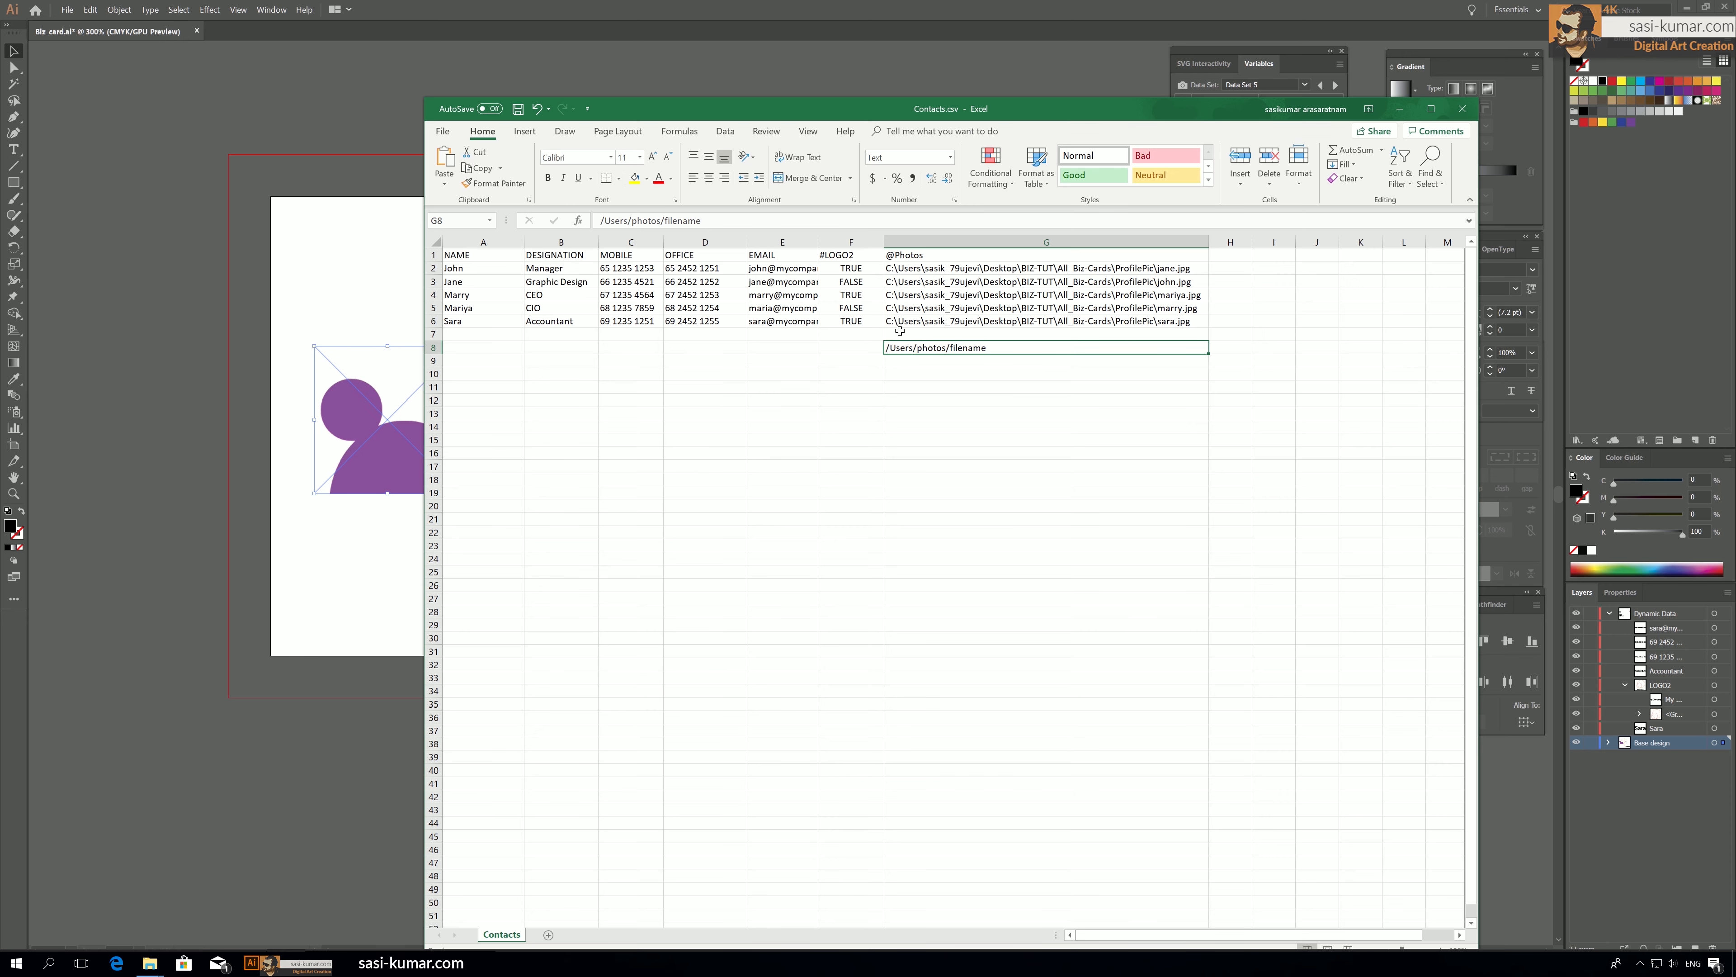
pyautogui.press('Delete')
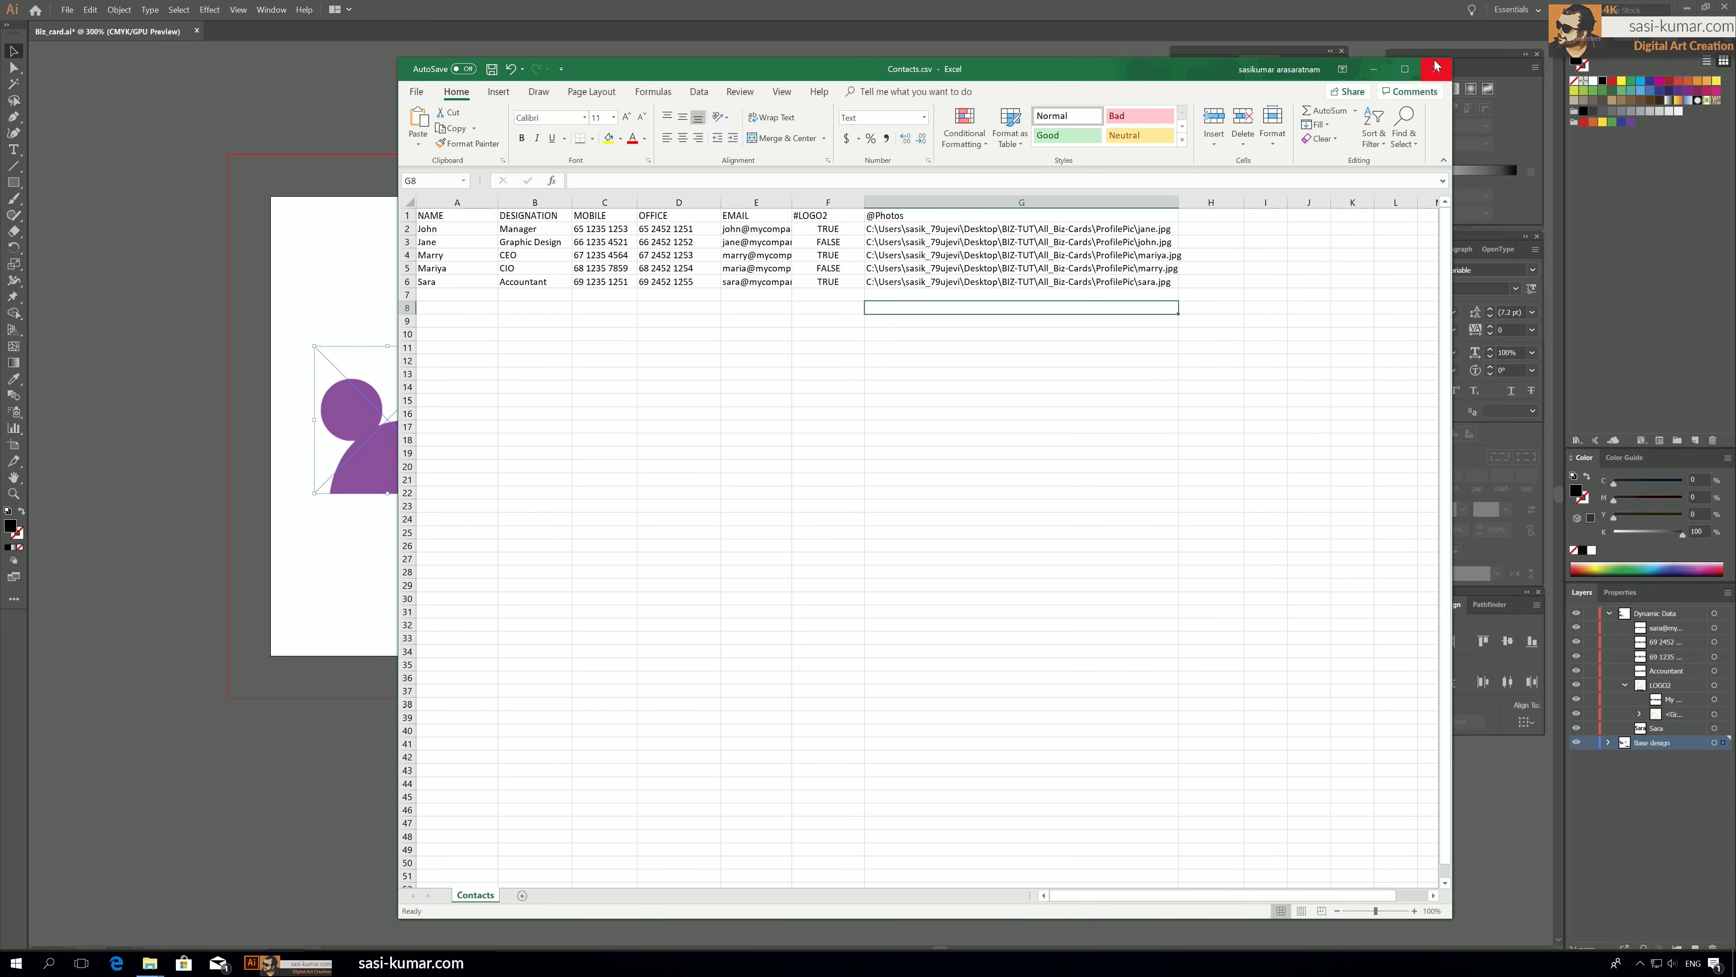
pyautogui.moveTo(1031, 79); pyautogui.dragTo(1015, 62)
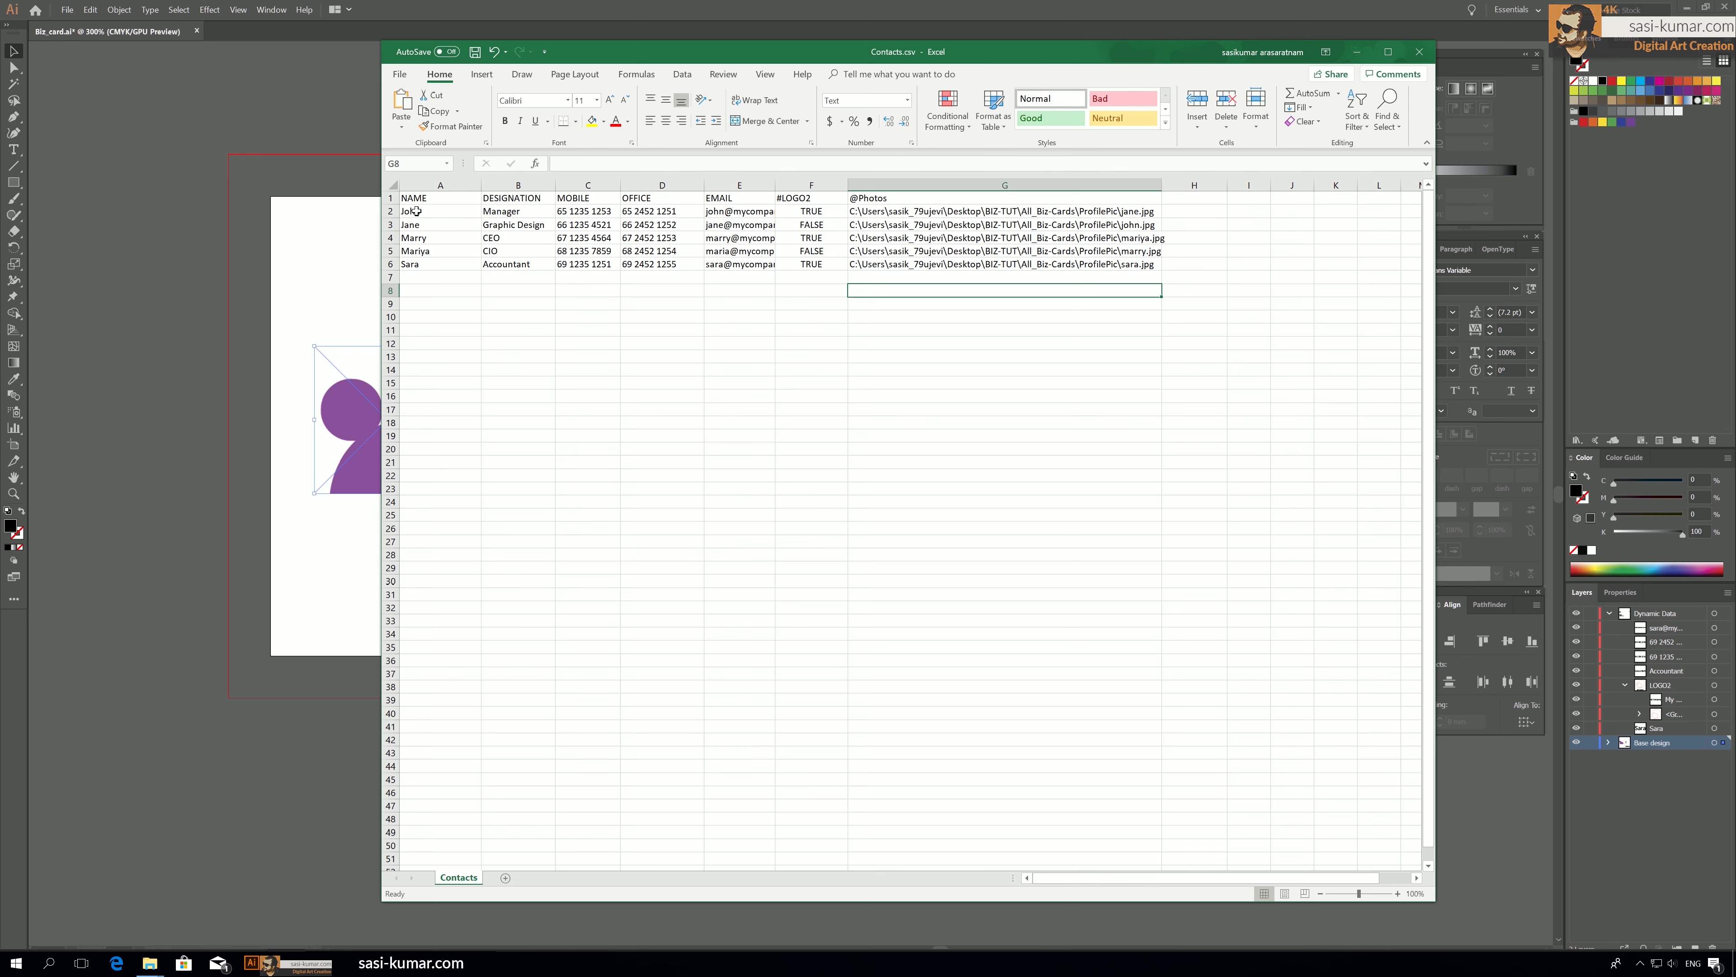
pyautogui.click(444, 212)
pyautogui.click(523, 215)
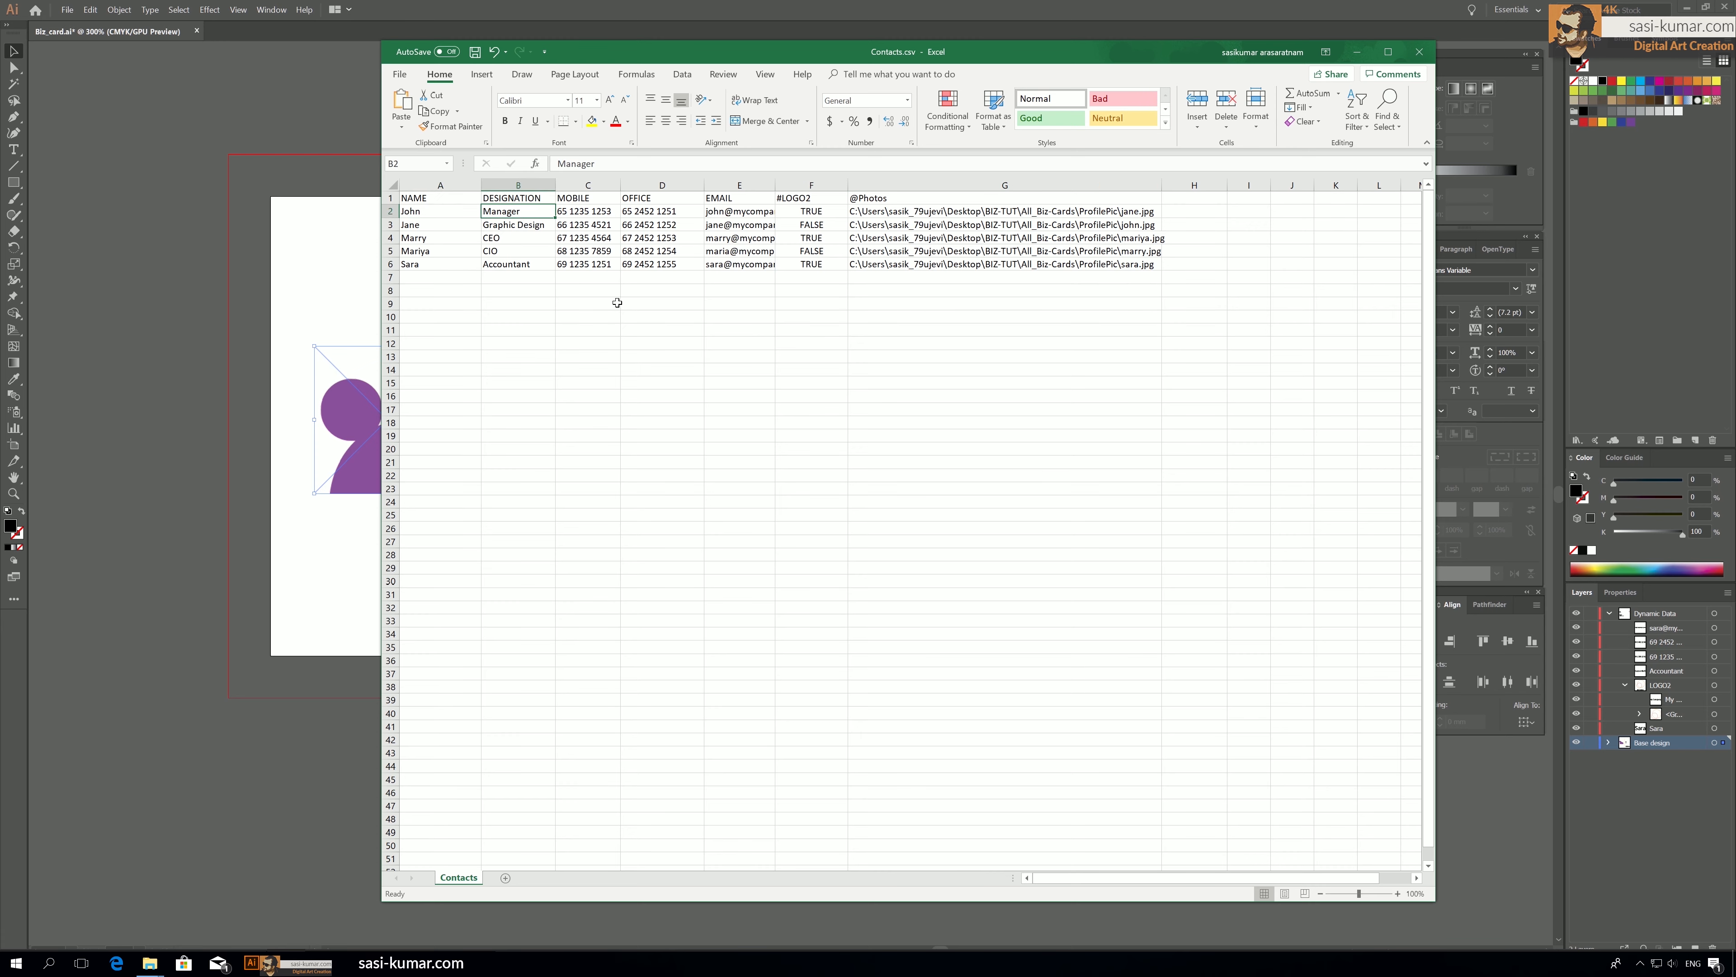
pyautogui.click(835, 214)
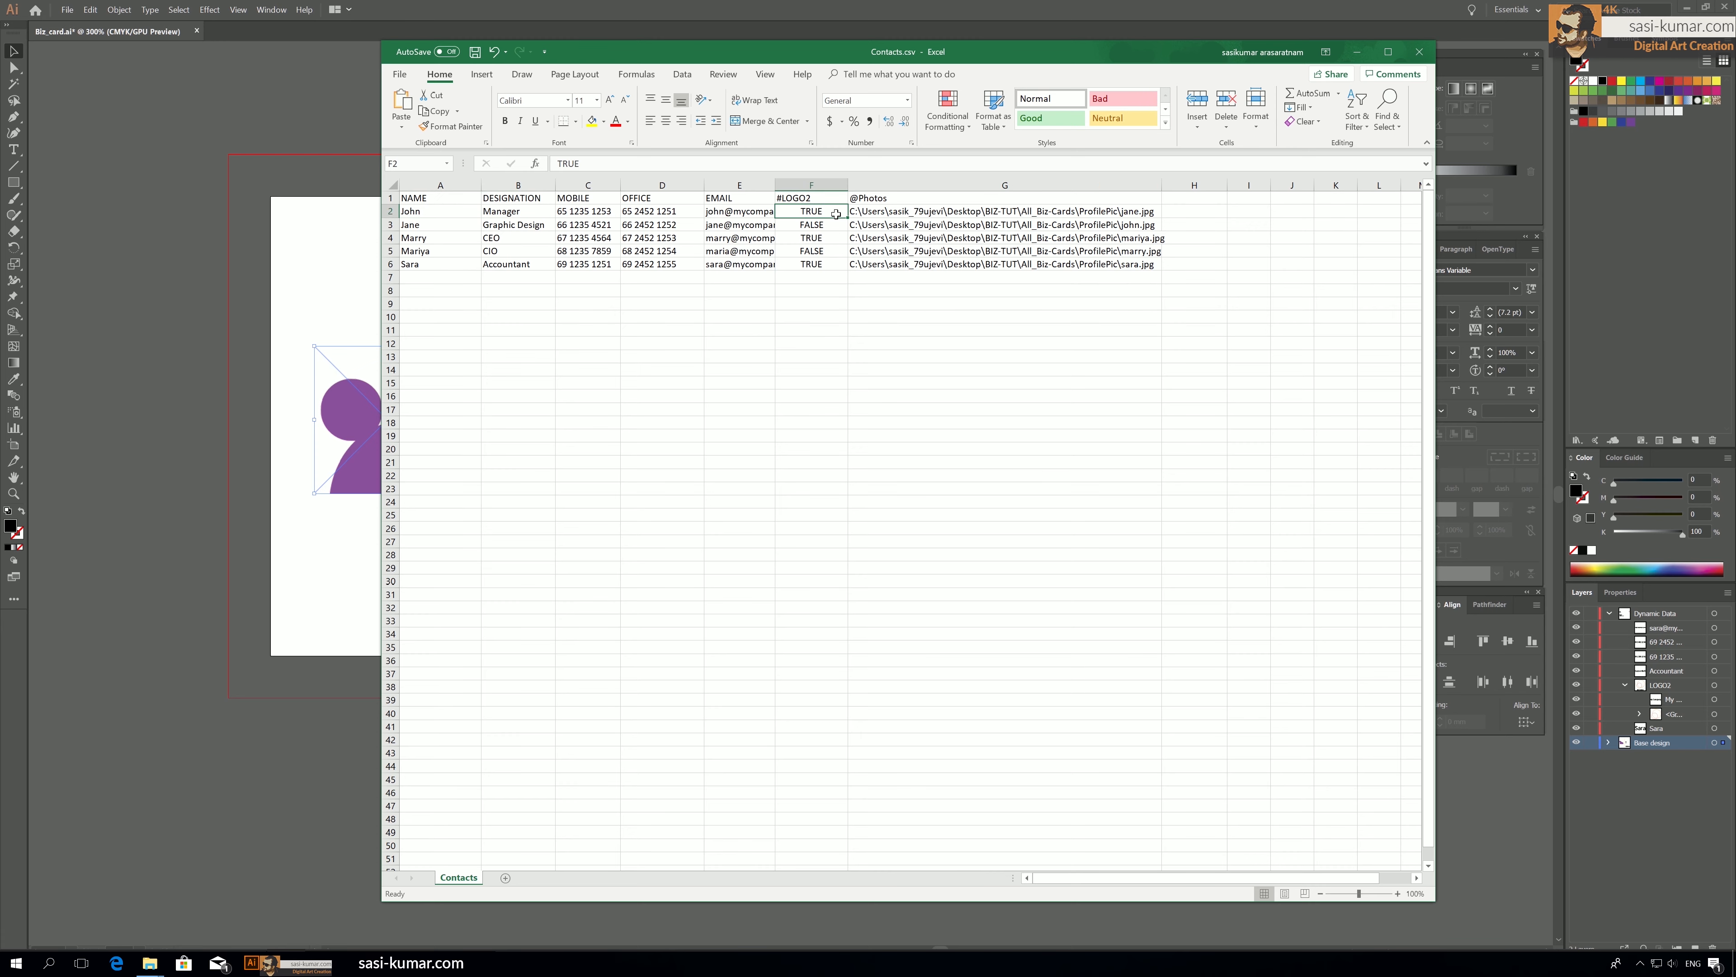
pyautogui.click(1156, 210)
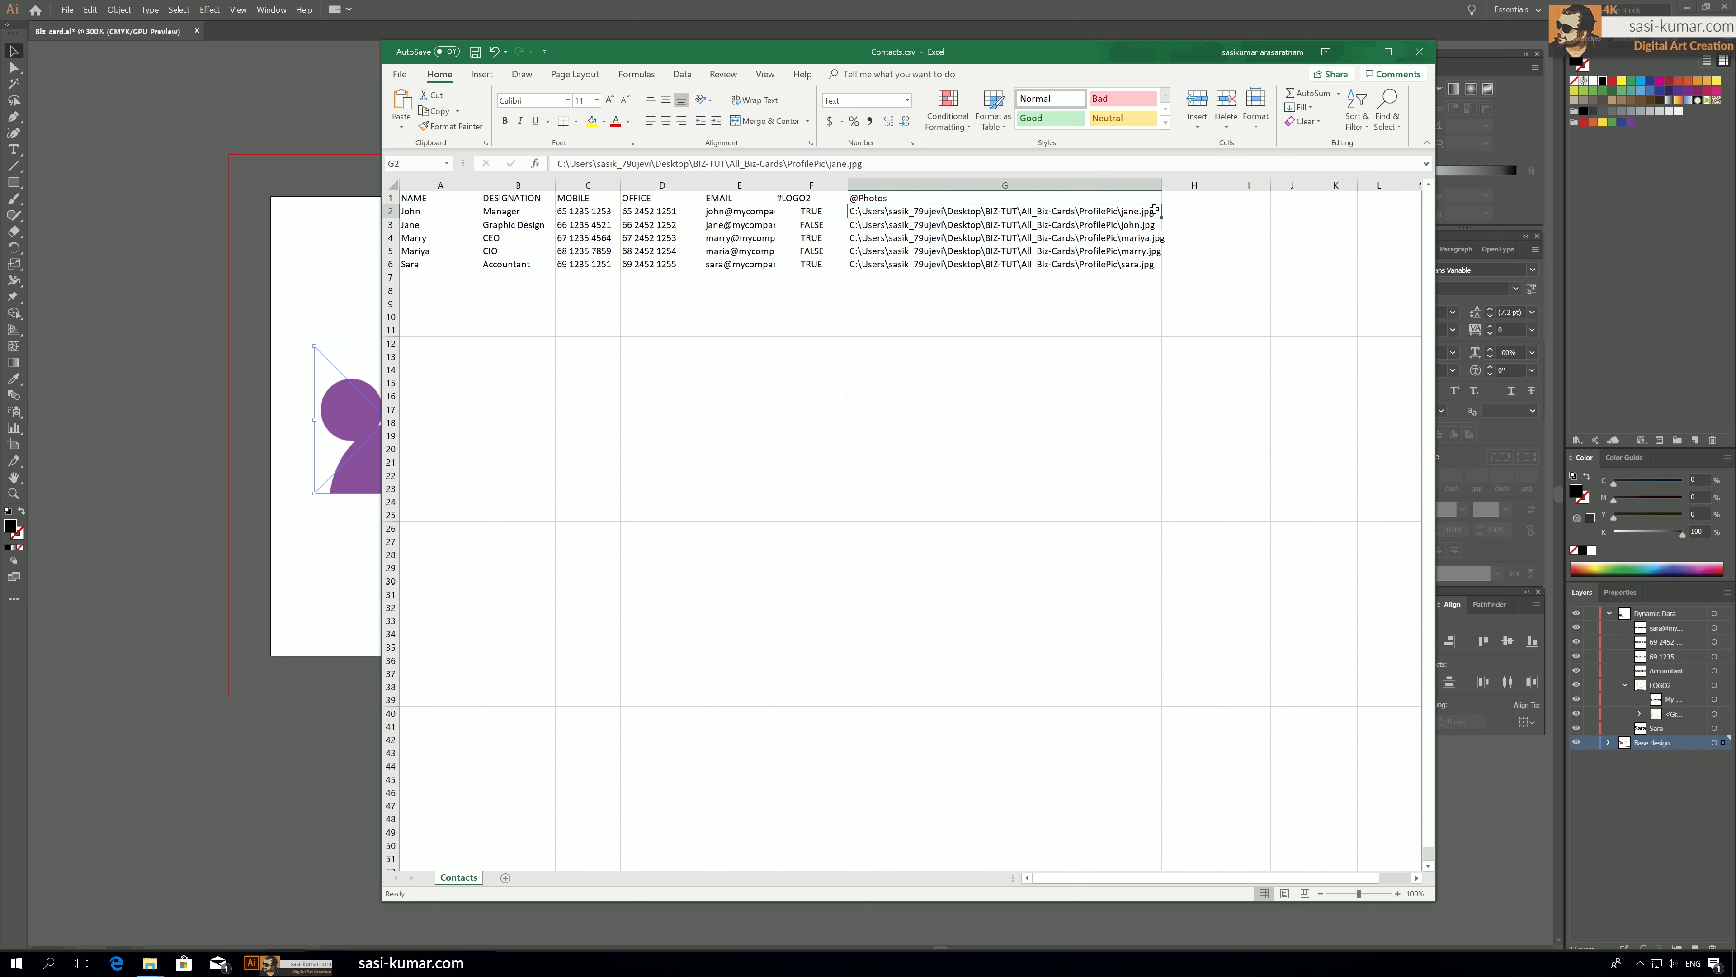
pyautogui.click(1214, 212)
pyautogui.moveTo(1225, 186); pyautogui.dragTo(1254, 186)
pyautogui.click(1221, 225)
pyautogui.click(1220, 241)
pyautogui.click(1215, 252)
pyautogui.click(1211, 266)
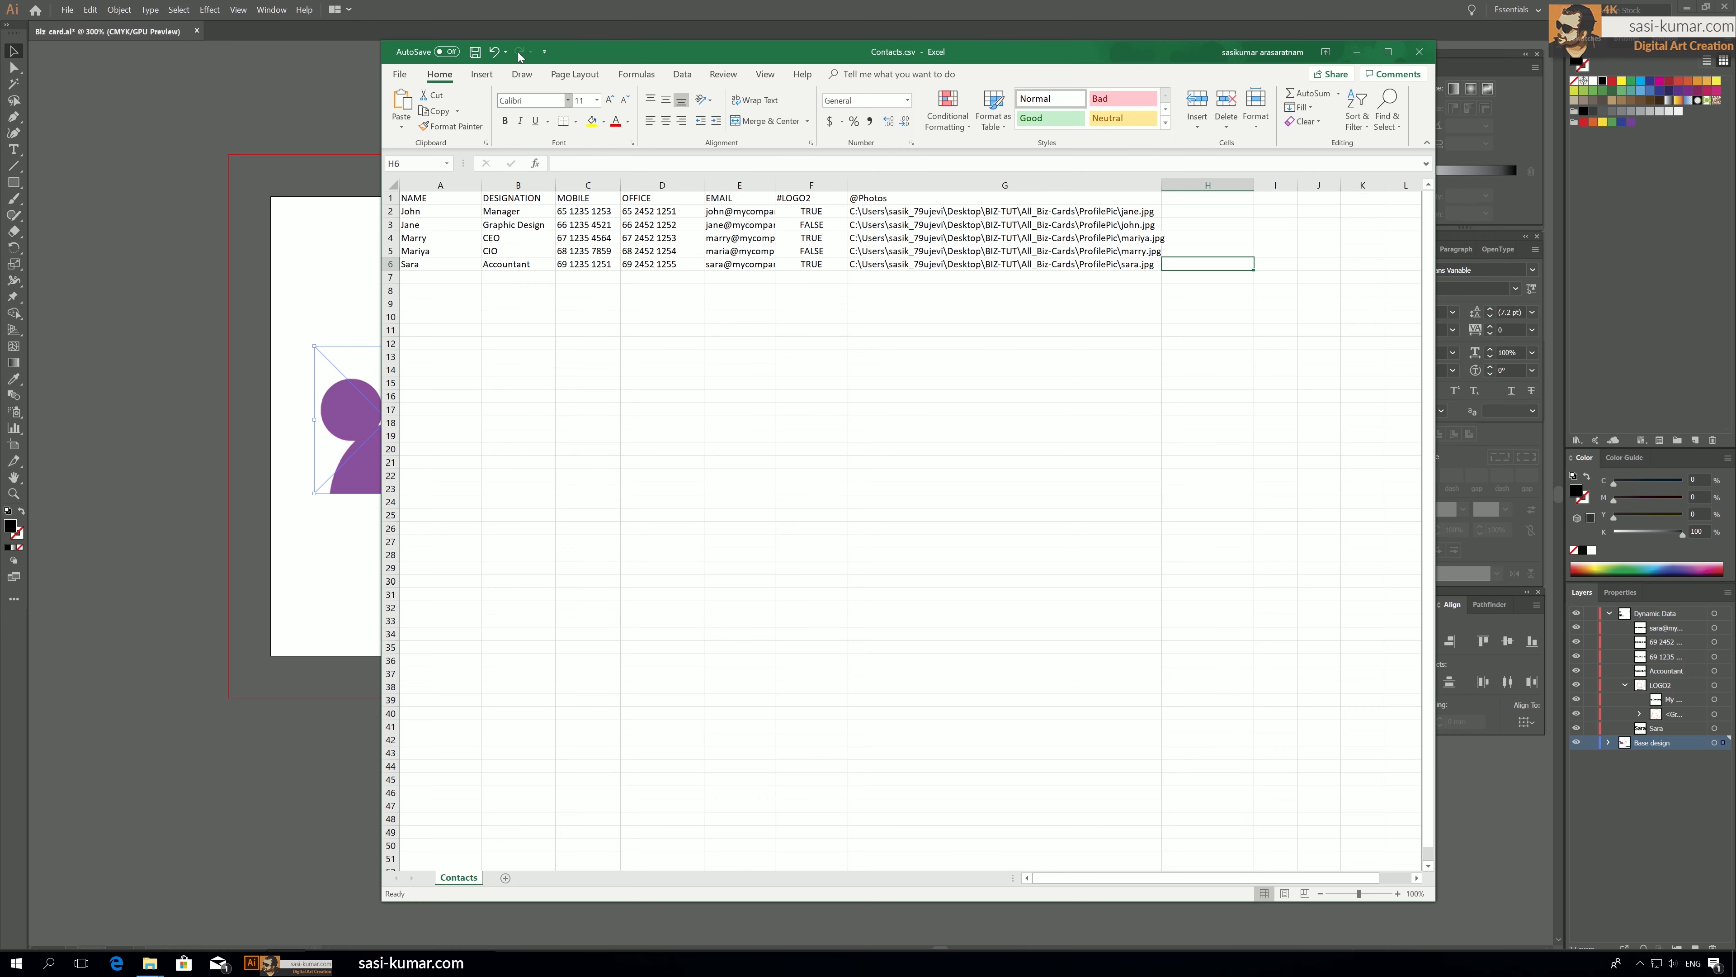
# Switch back to Illustrator and create a new 90.001 x 54 mm landscape CMYK document with 5 mm bleed.
pyautogui.moveTo(585, 51); pyautogui.dragTo(731, 225)
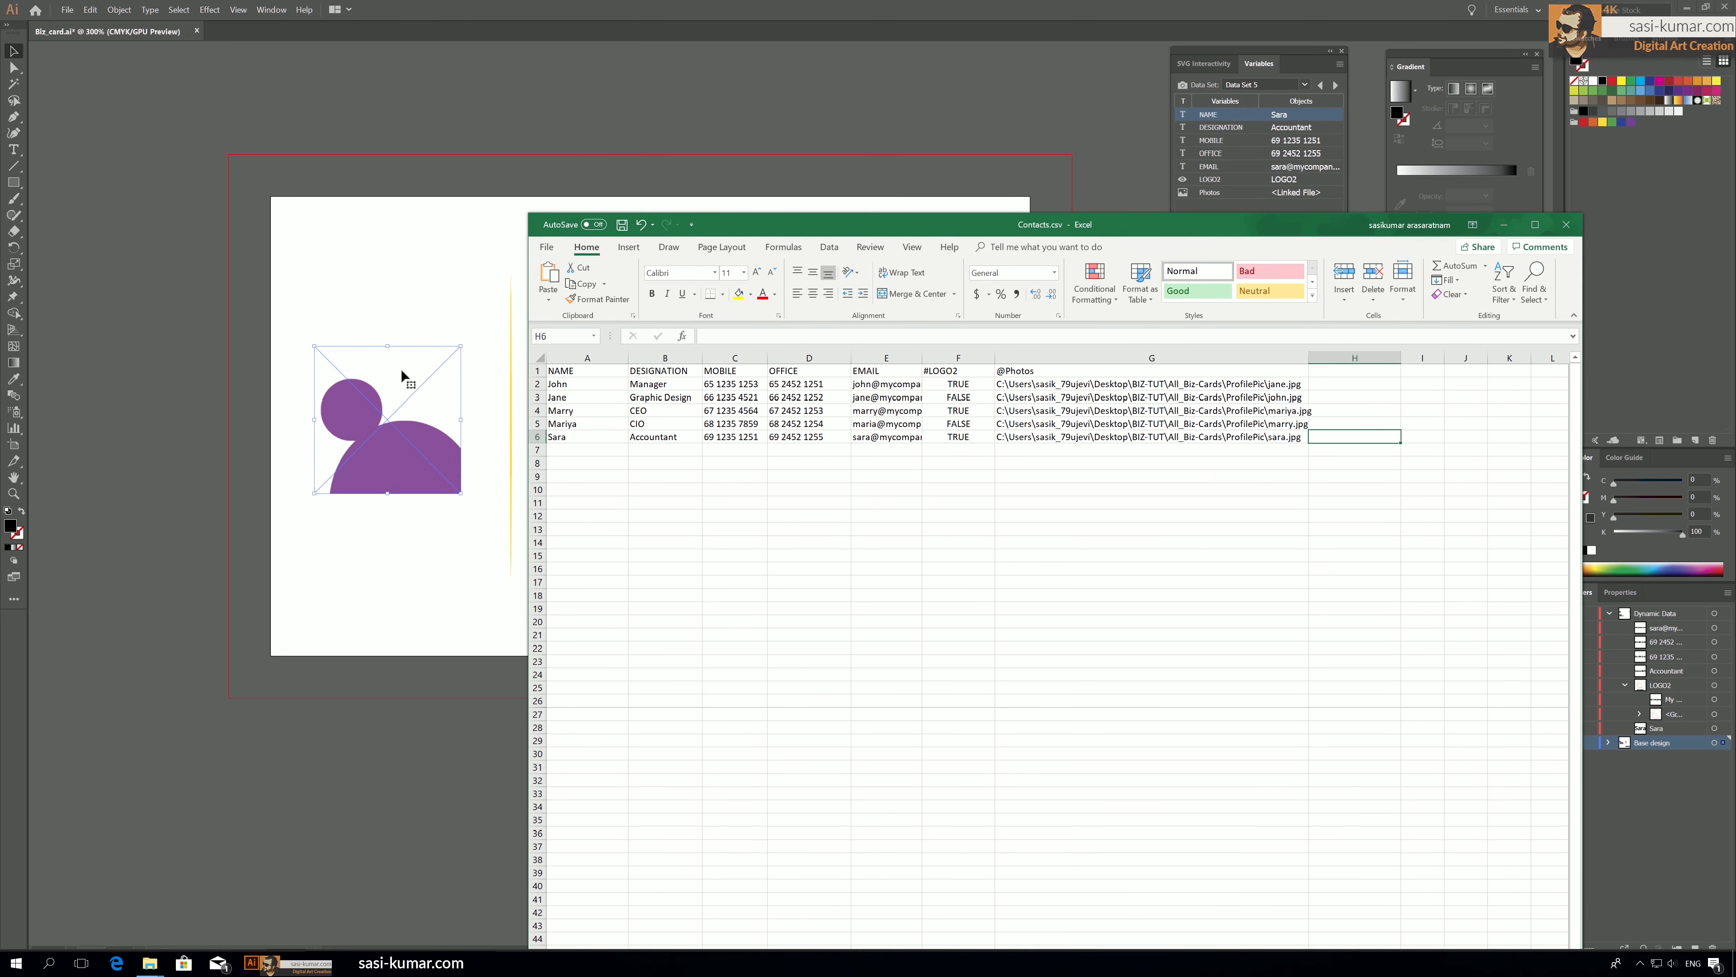
pyautogui.click(1503, 225)
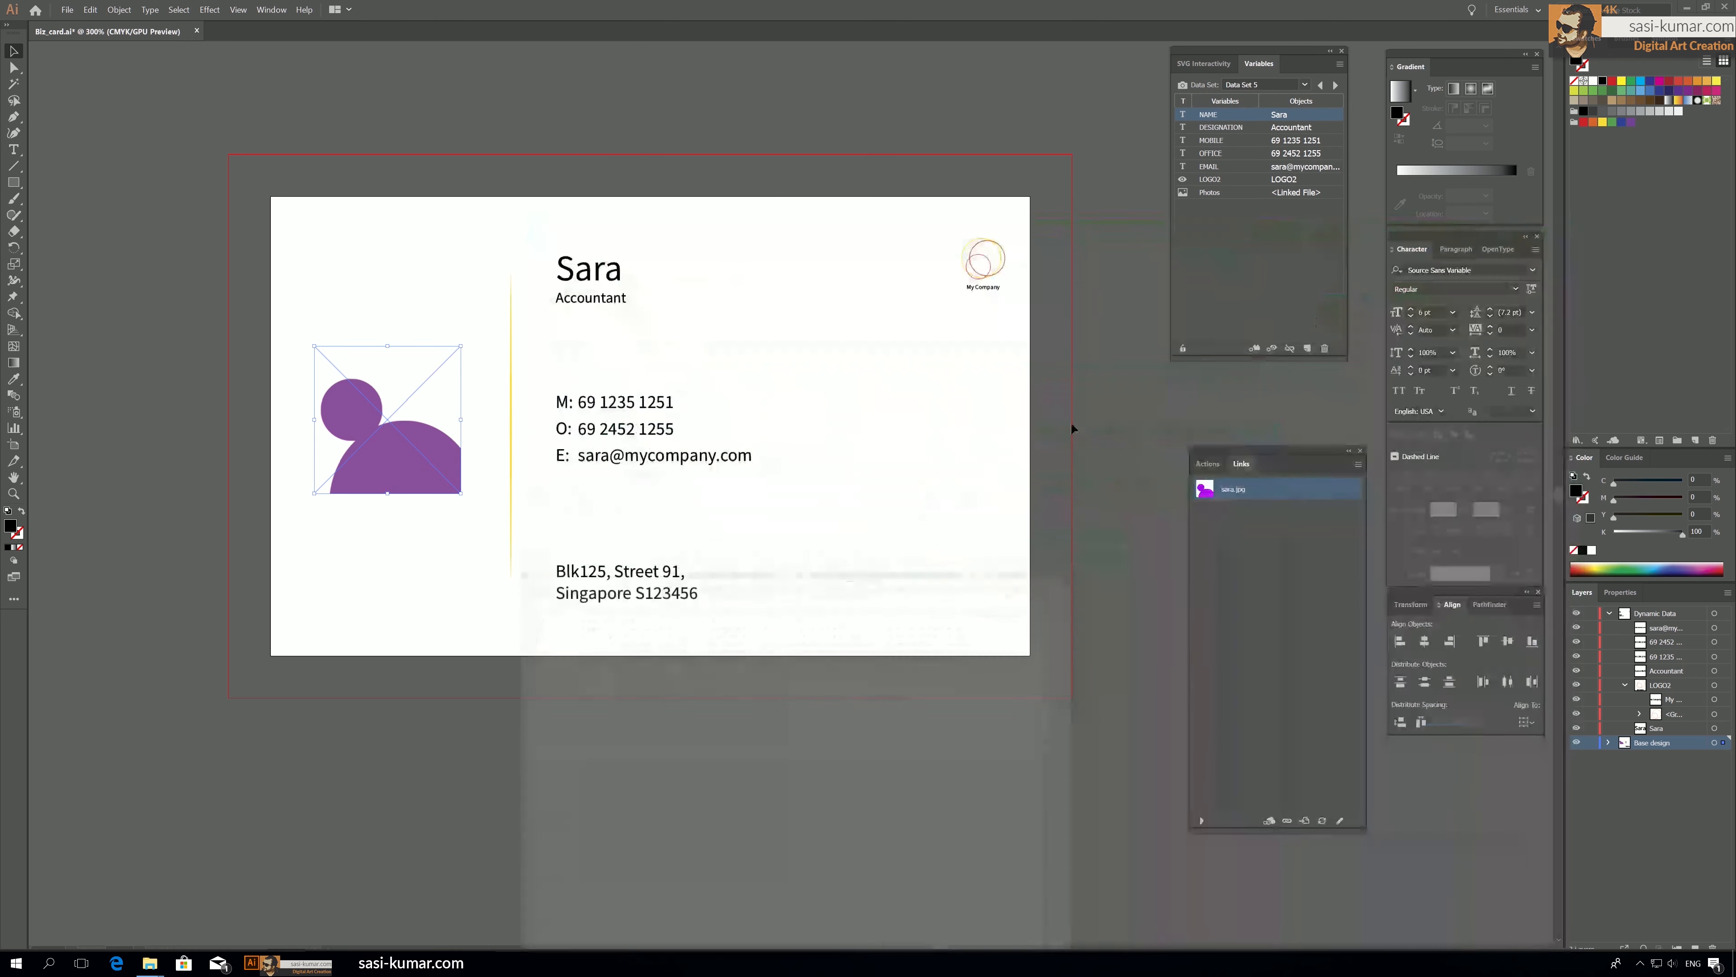
pyautogui.click(69, 12)
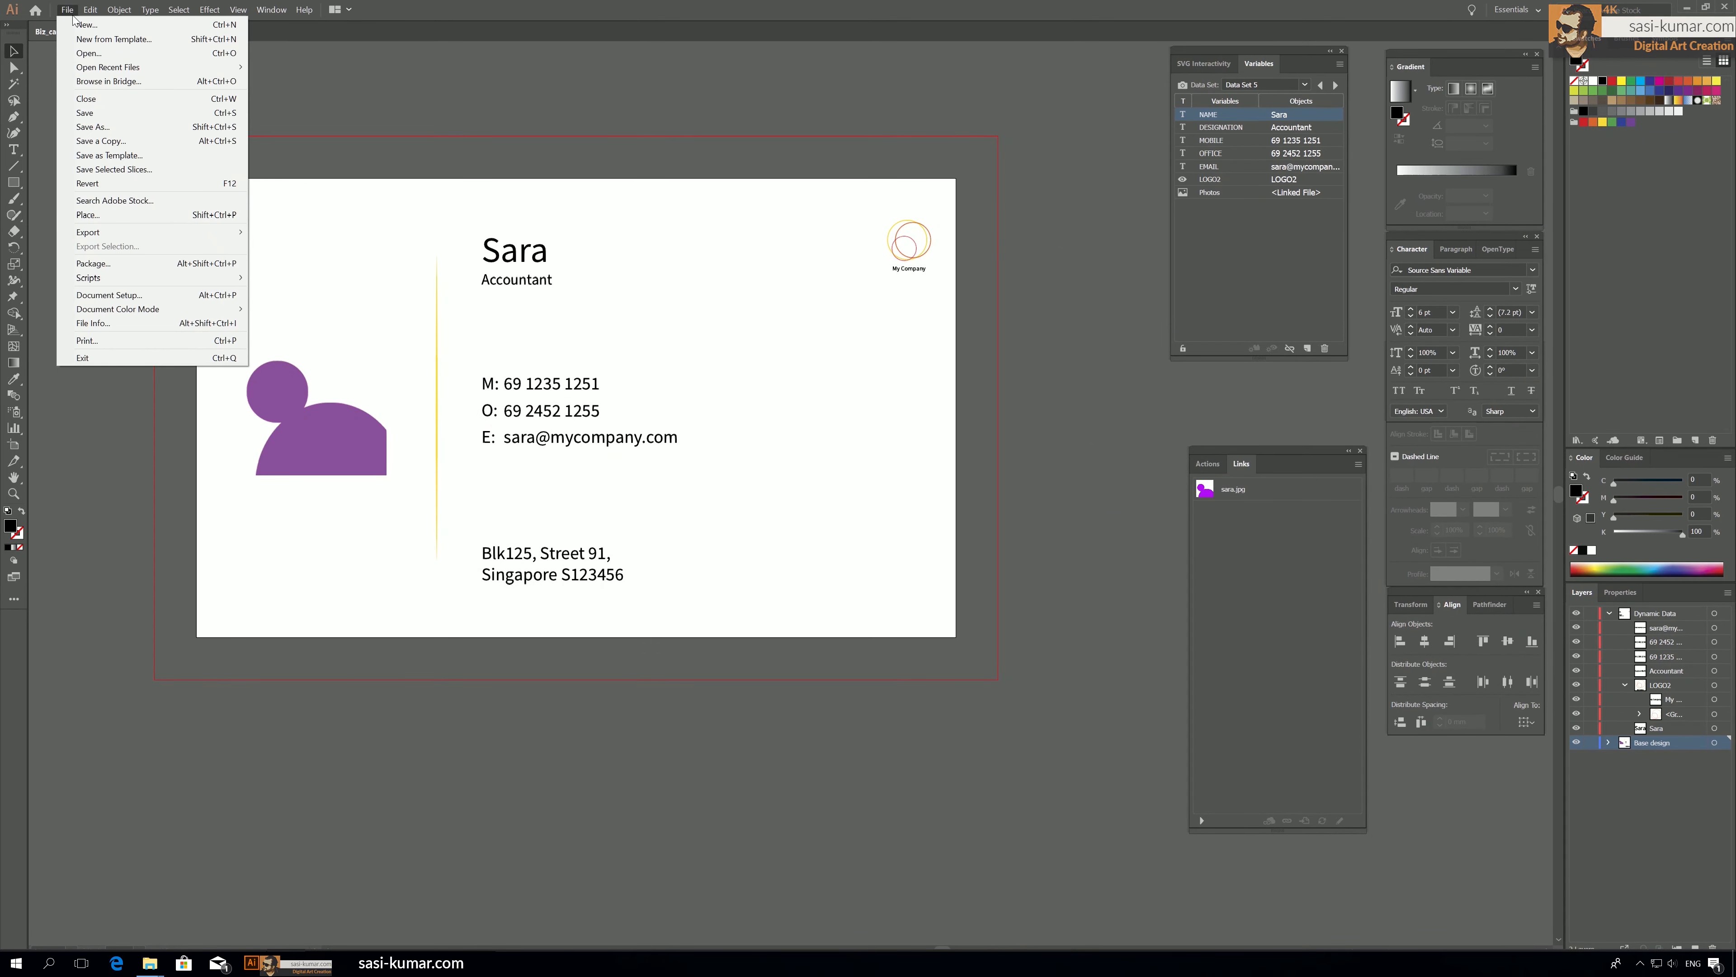
pyautogui.click(75, 26)
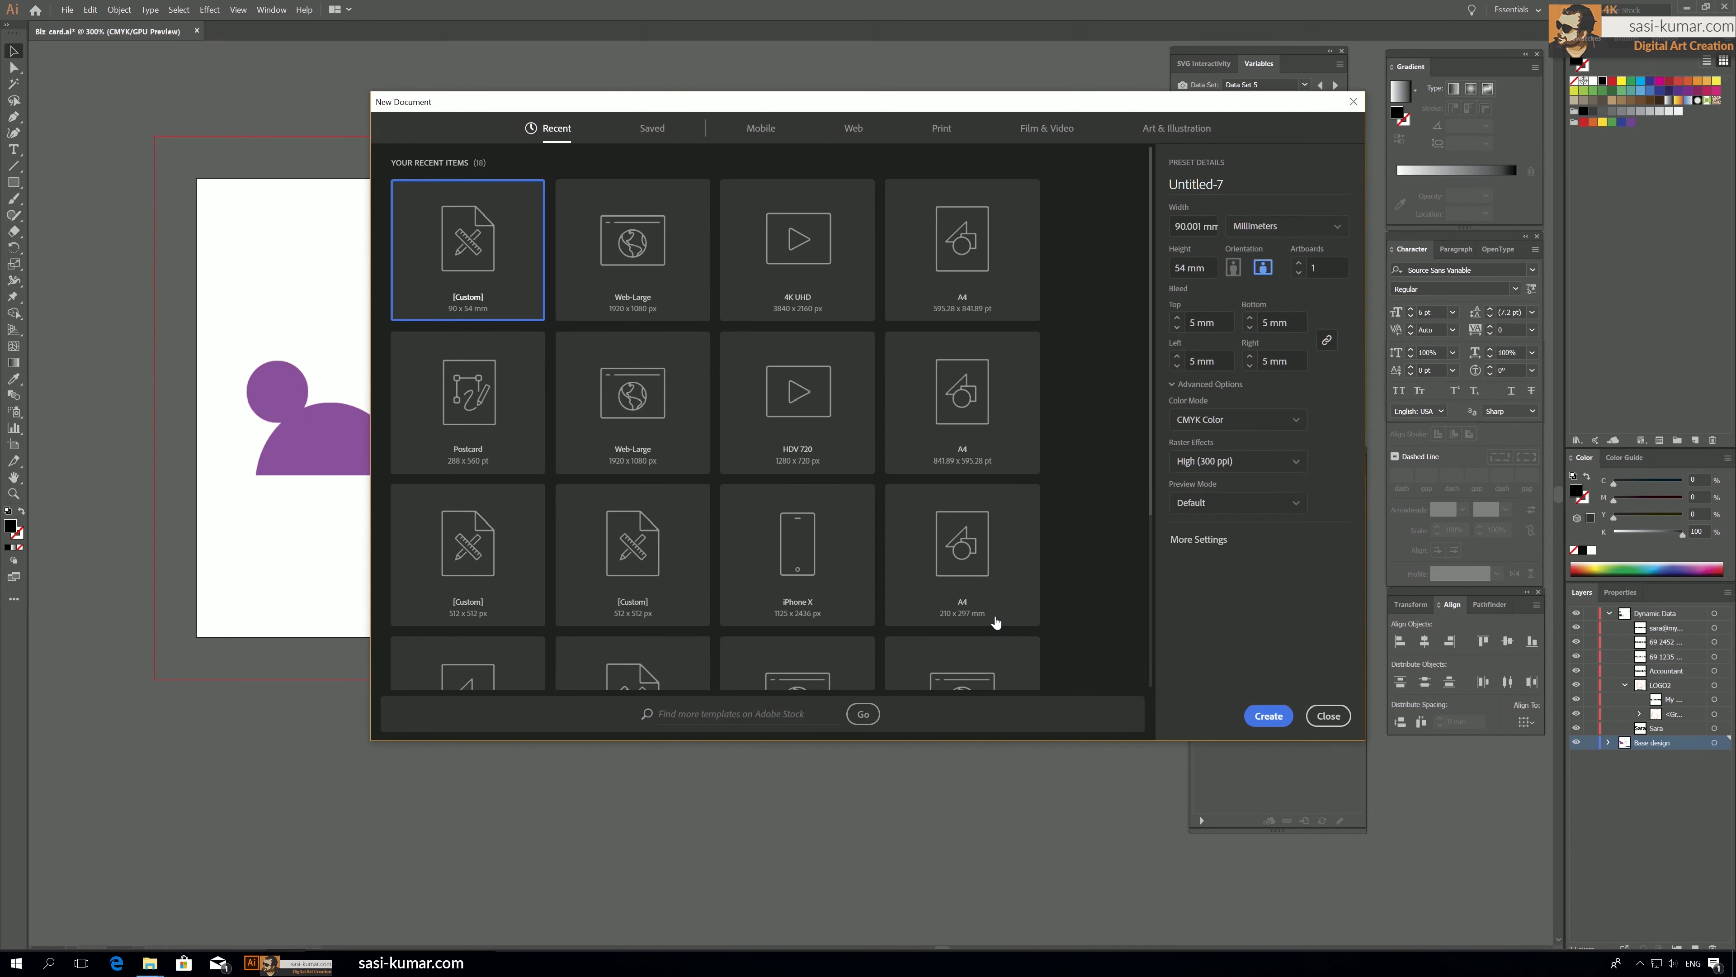
pyautogui.click(1275, 715)
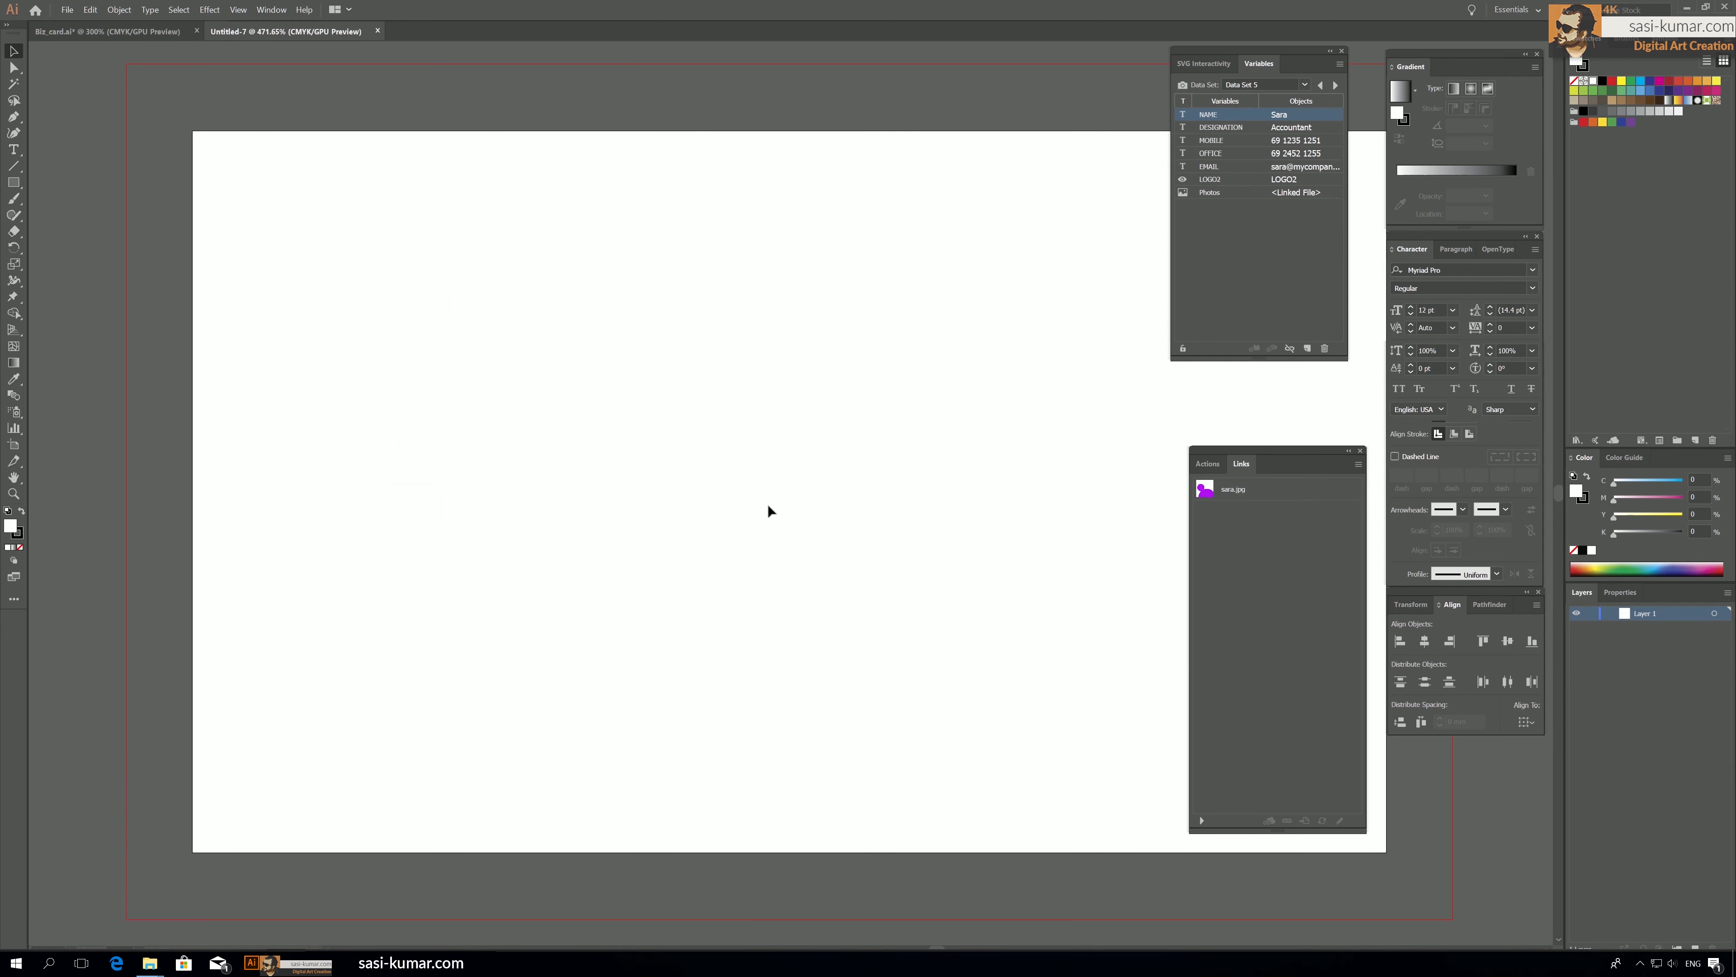
pyautogui.hotkey('ctrl', '-')
pyautogui.hotkey('ctrl', '-')
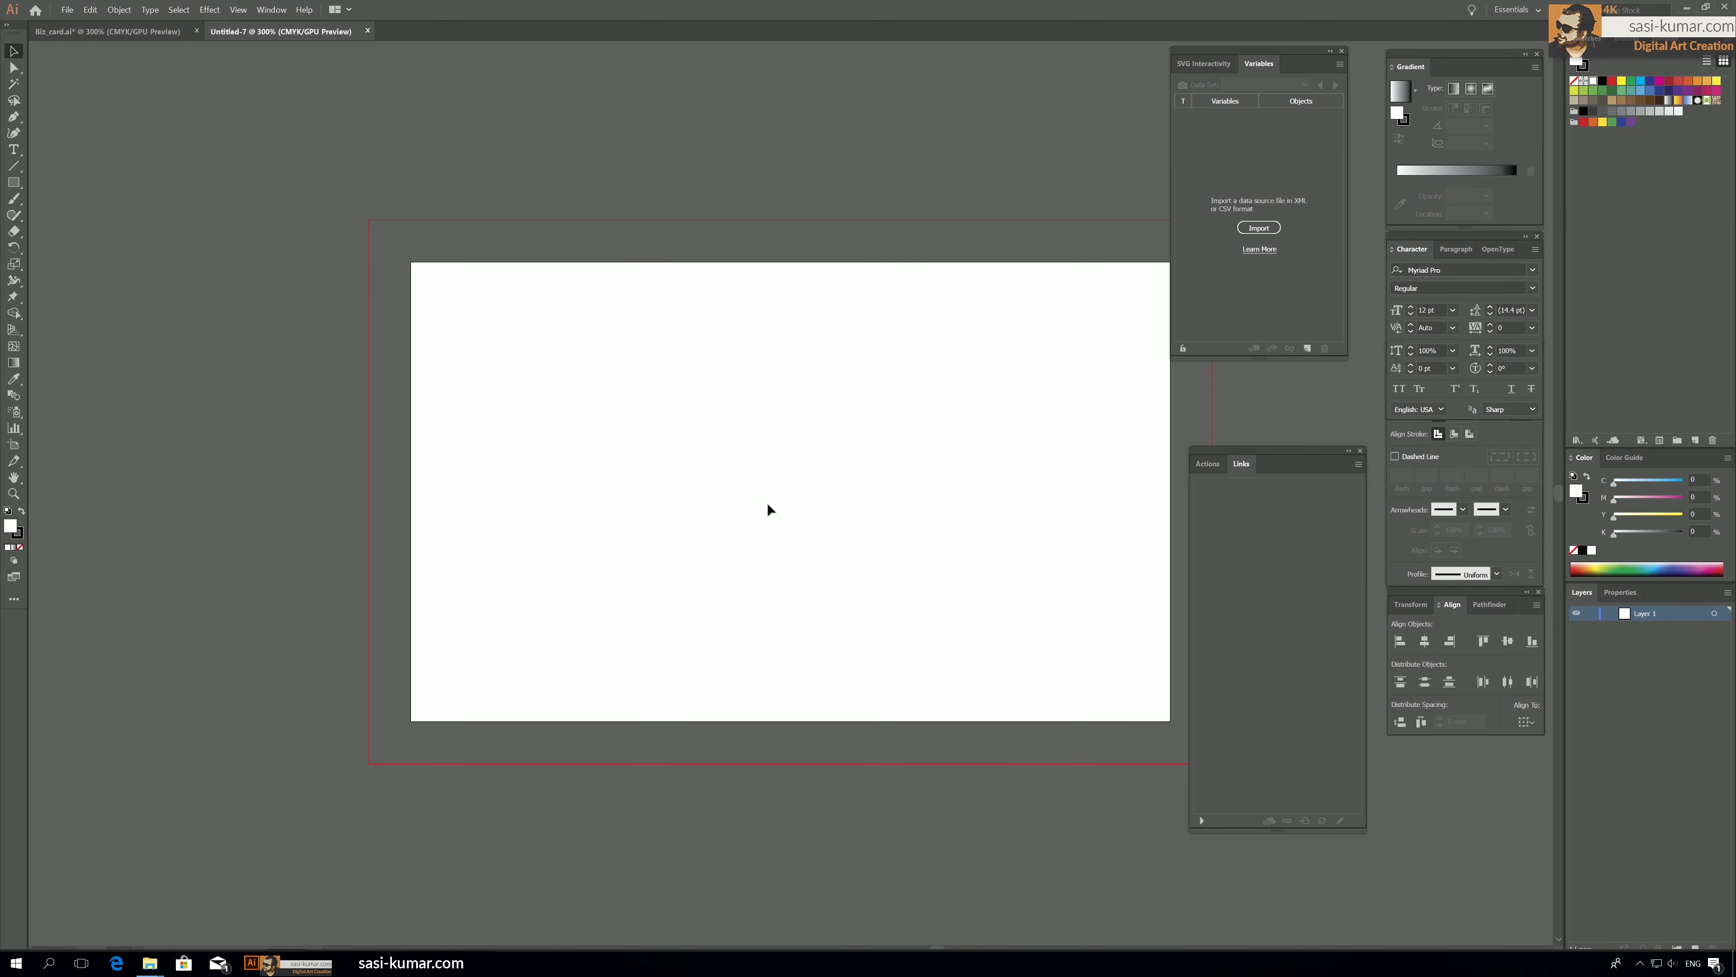
pyautogui.moveTo(963, 331); pyautogui.dragTo(772, 287)
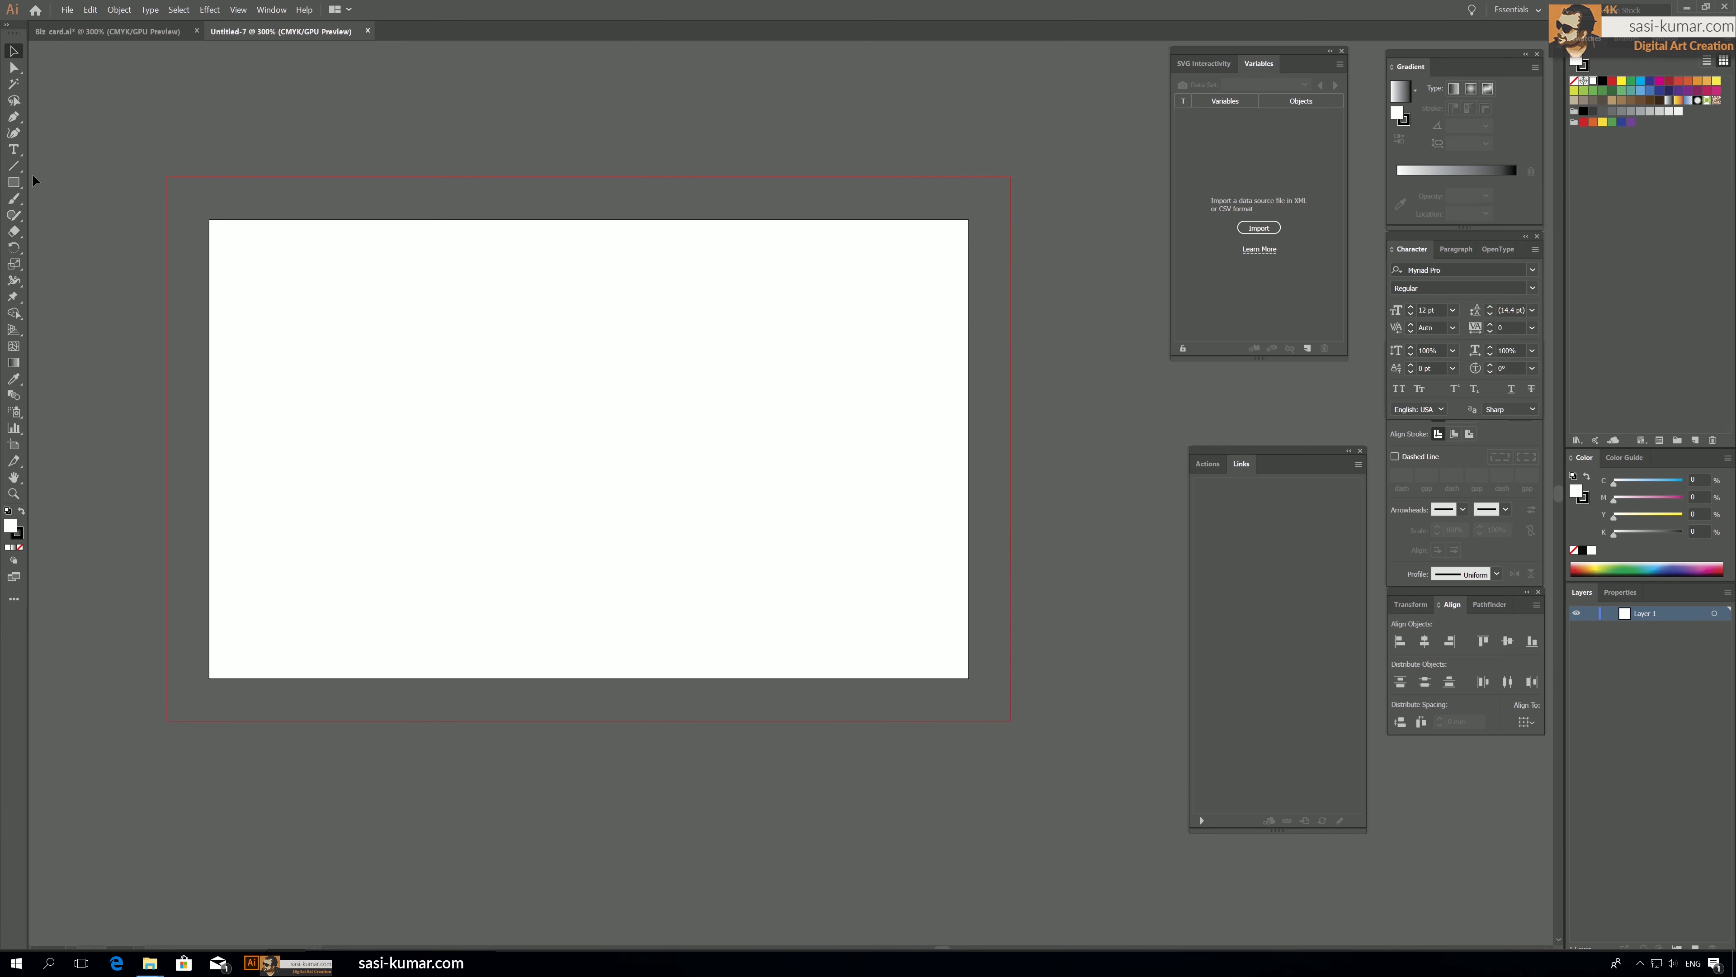
# Draw a column graph in the middle of the new artboard and enlarge its graph data window.
pyautogui.click(15, 429)
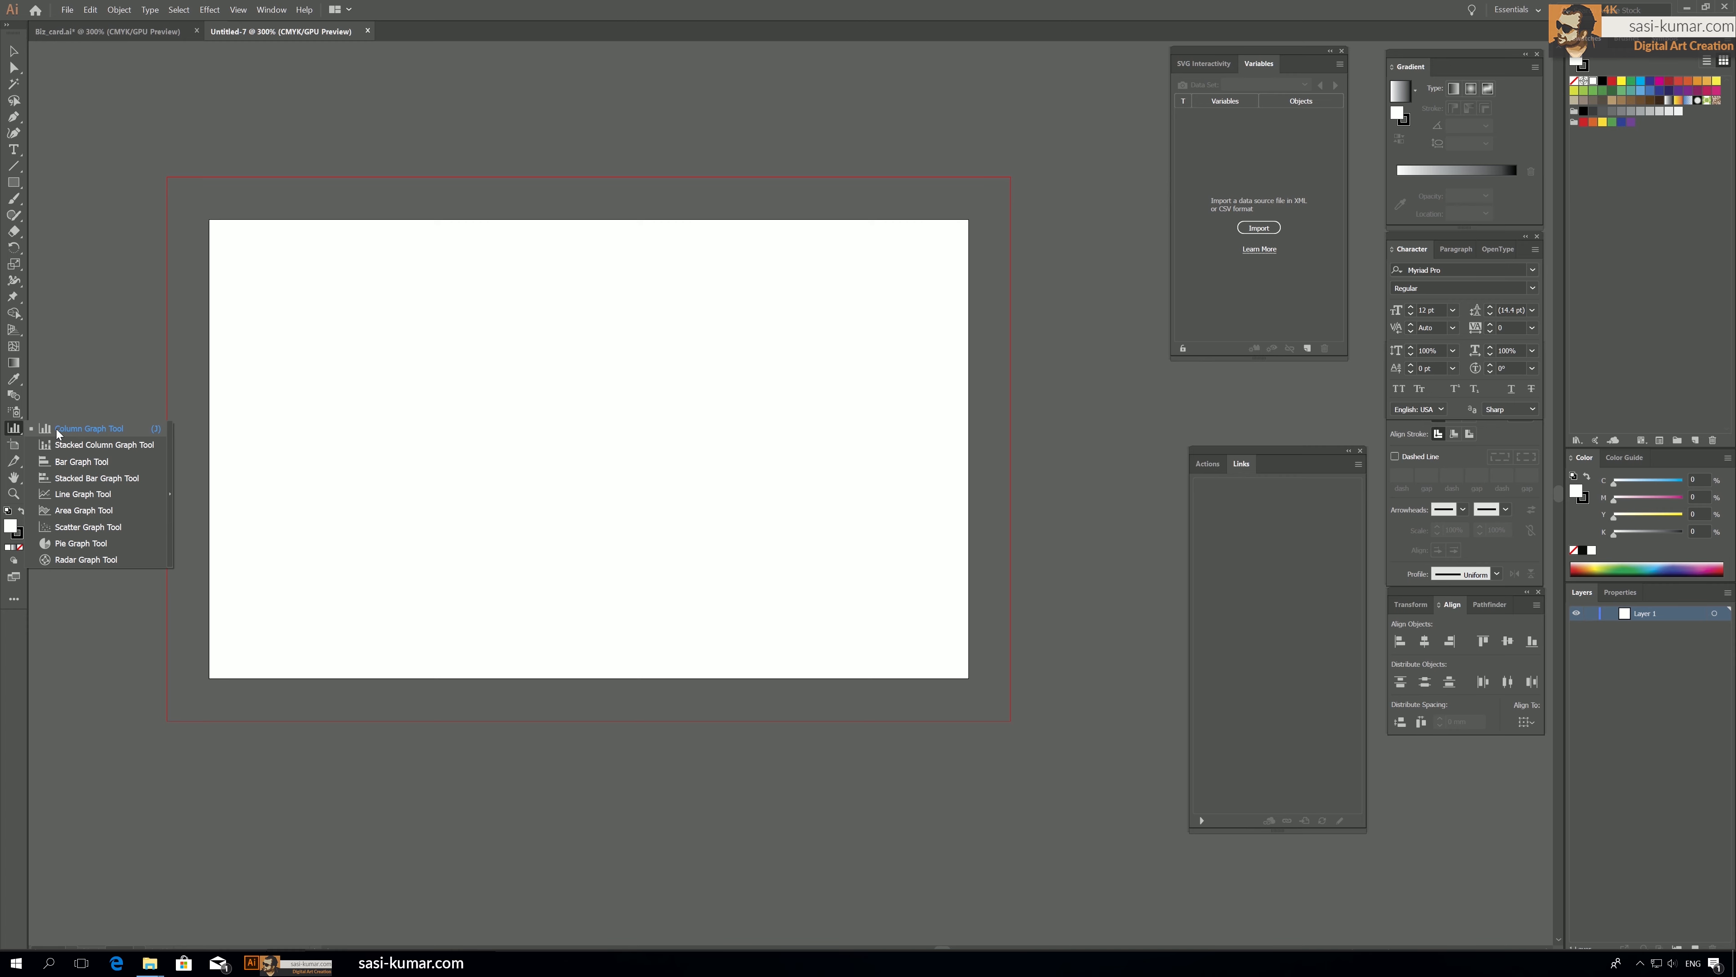
pyautogui.click(55, 428)
pyautogui.moveTo(429, 314); pyautogui.dragTo(718, 556)
pyautogui.moveTo(491, 463); pyautogui.dragTo(514, 283)
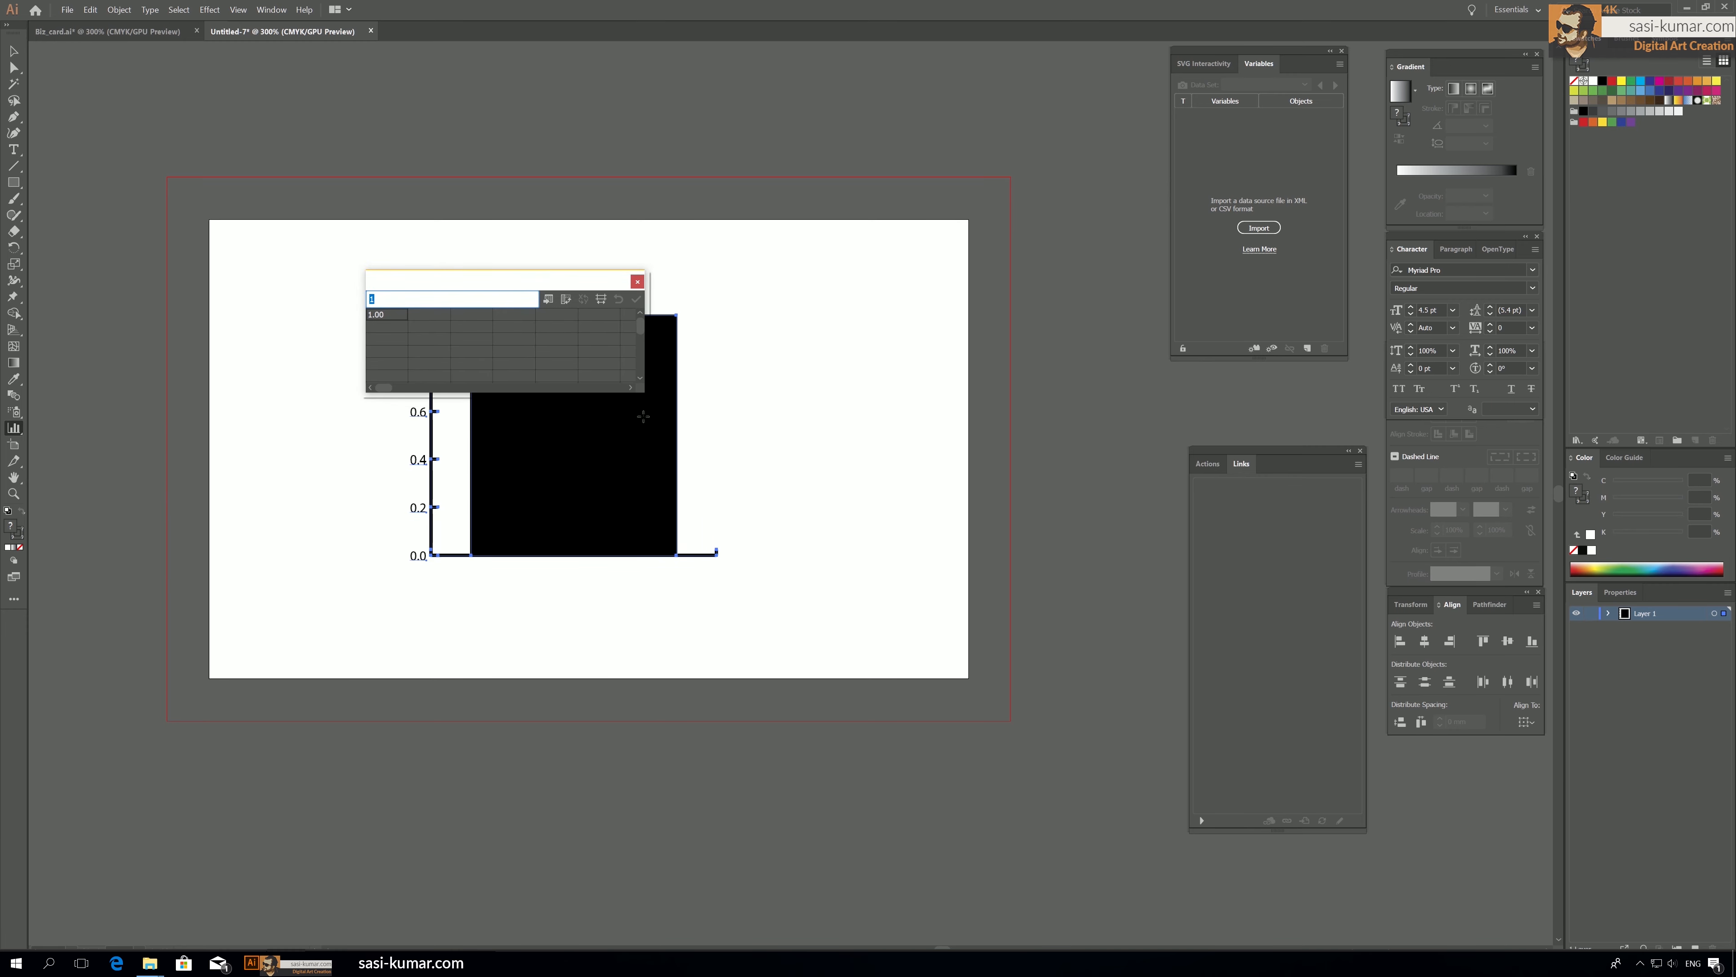
pyautogui.moveTo(644, 395); pyautogui.dragTo(761, 579)
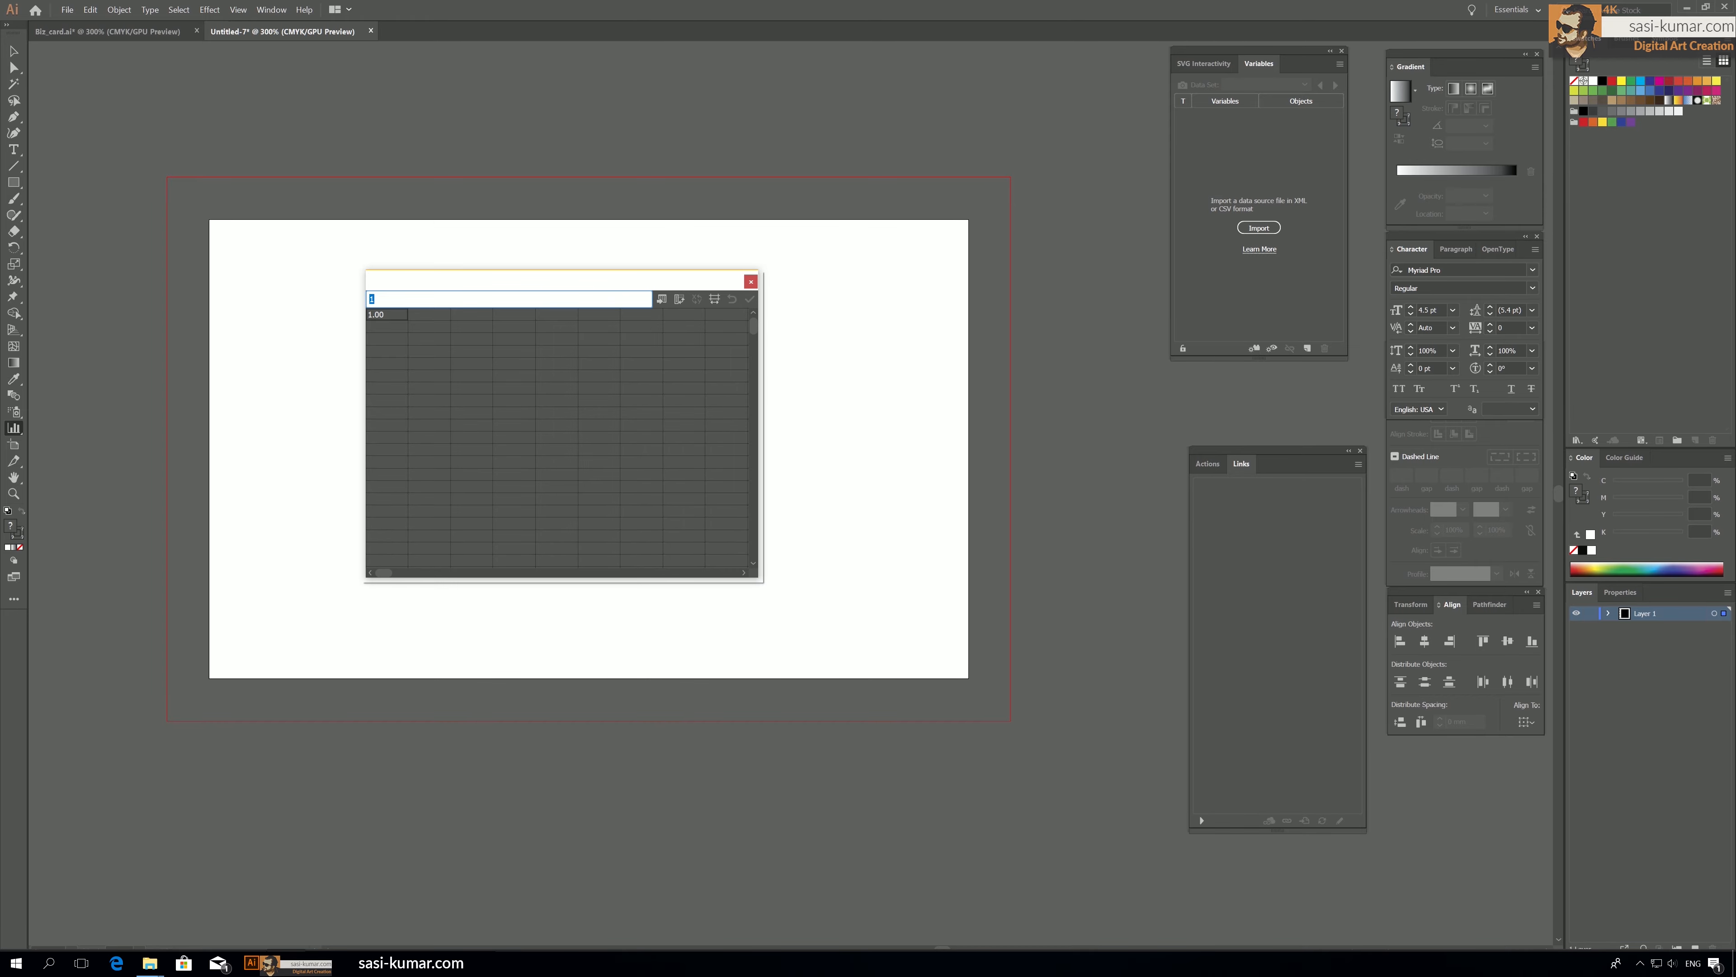
# Switch to Excel and create a new blank workbook, placing its window over the Contacts.csv window.
pyautogui.click(287, 963)
pyautogui.moveTo(808, 235); pyautogui.dragTo(735, 94)
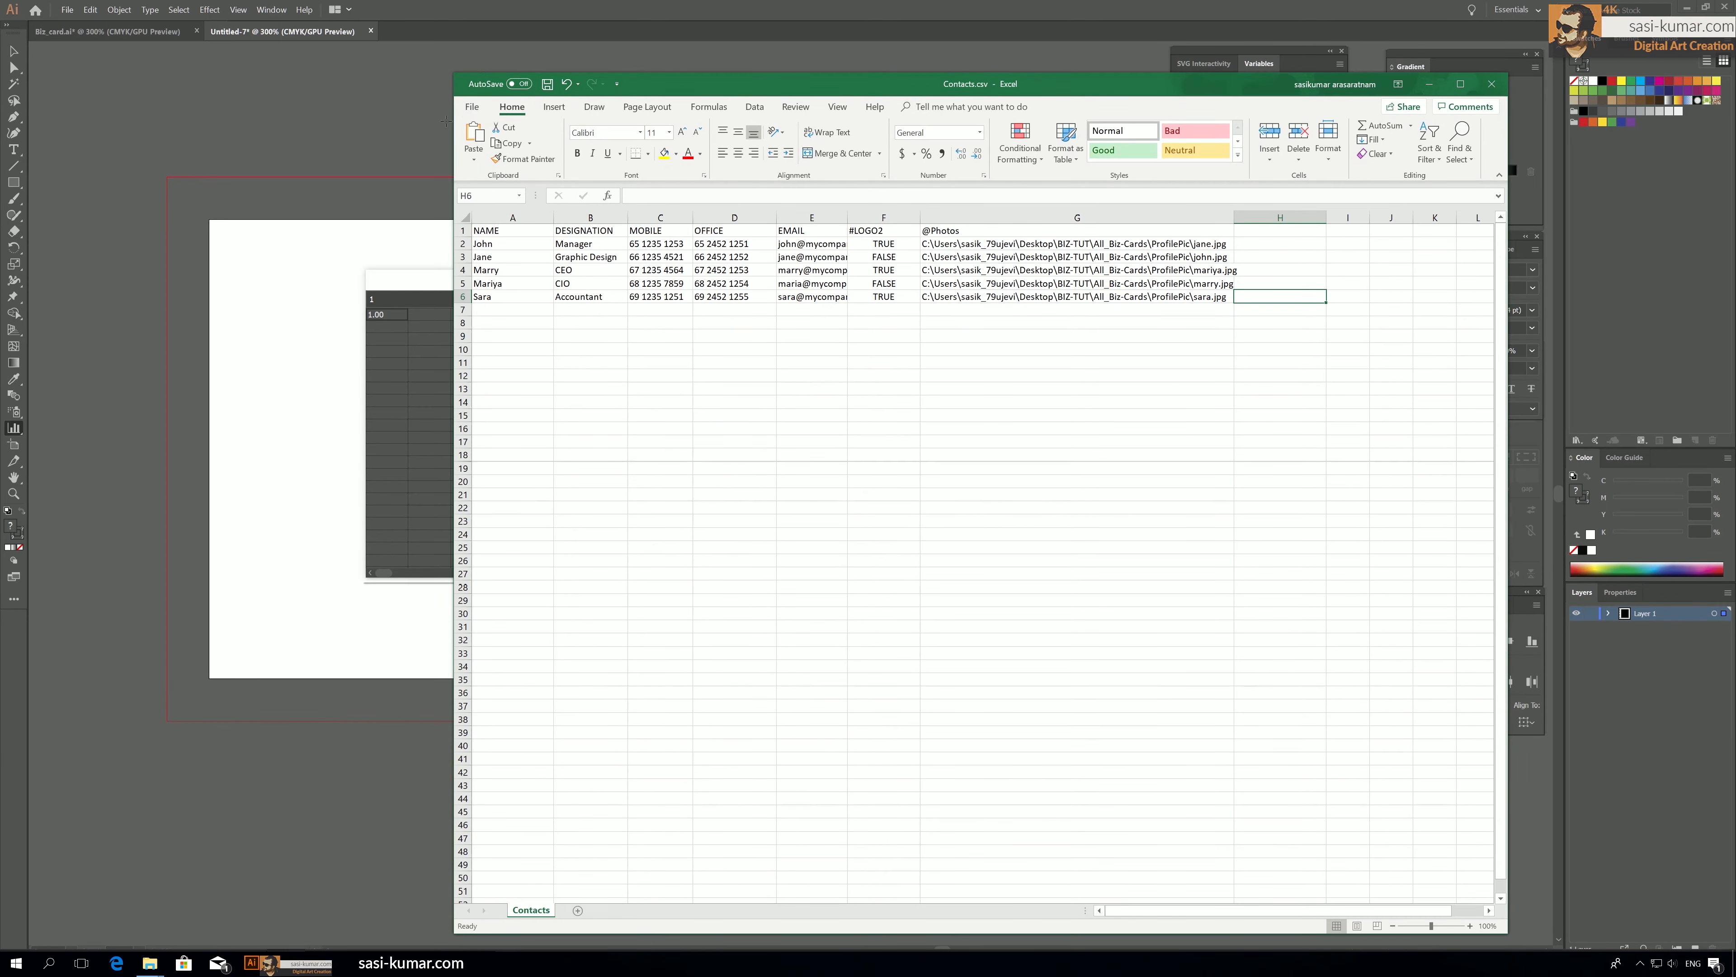
pyautogui.click(471, 107)
pyautogui.click(488, 169)
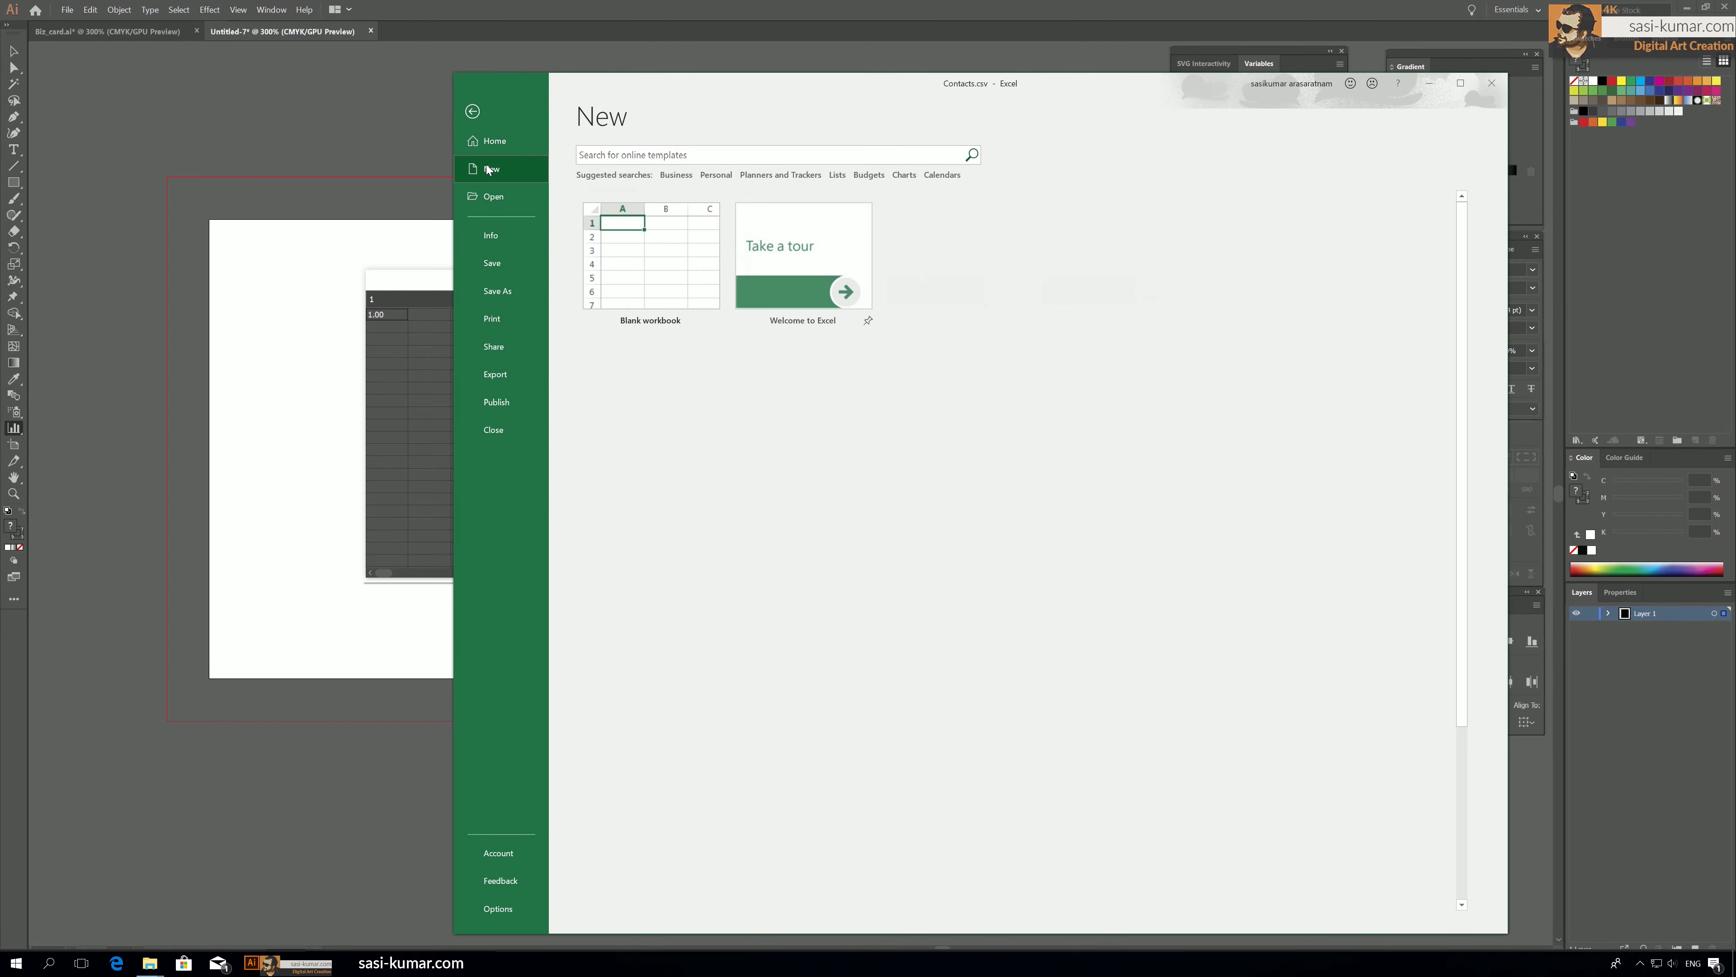
pyautogui.click(660, 260)
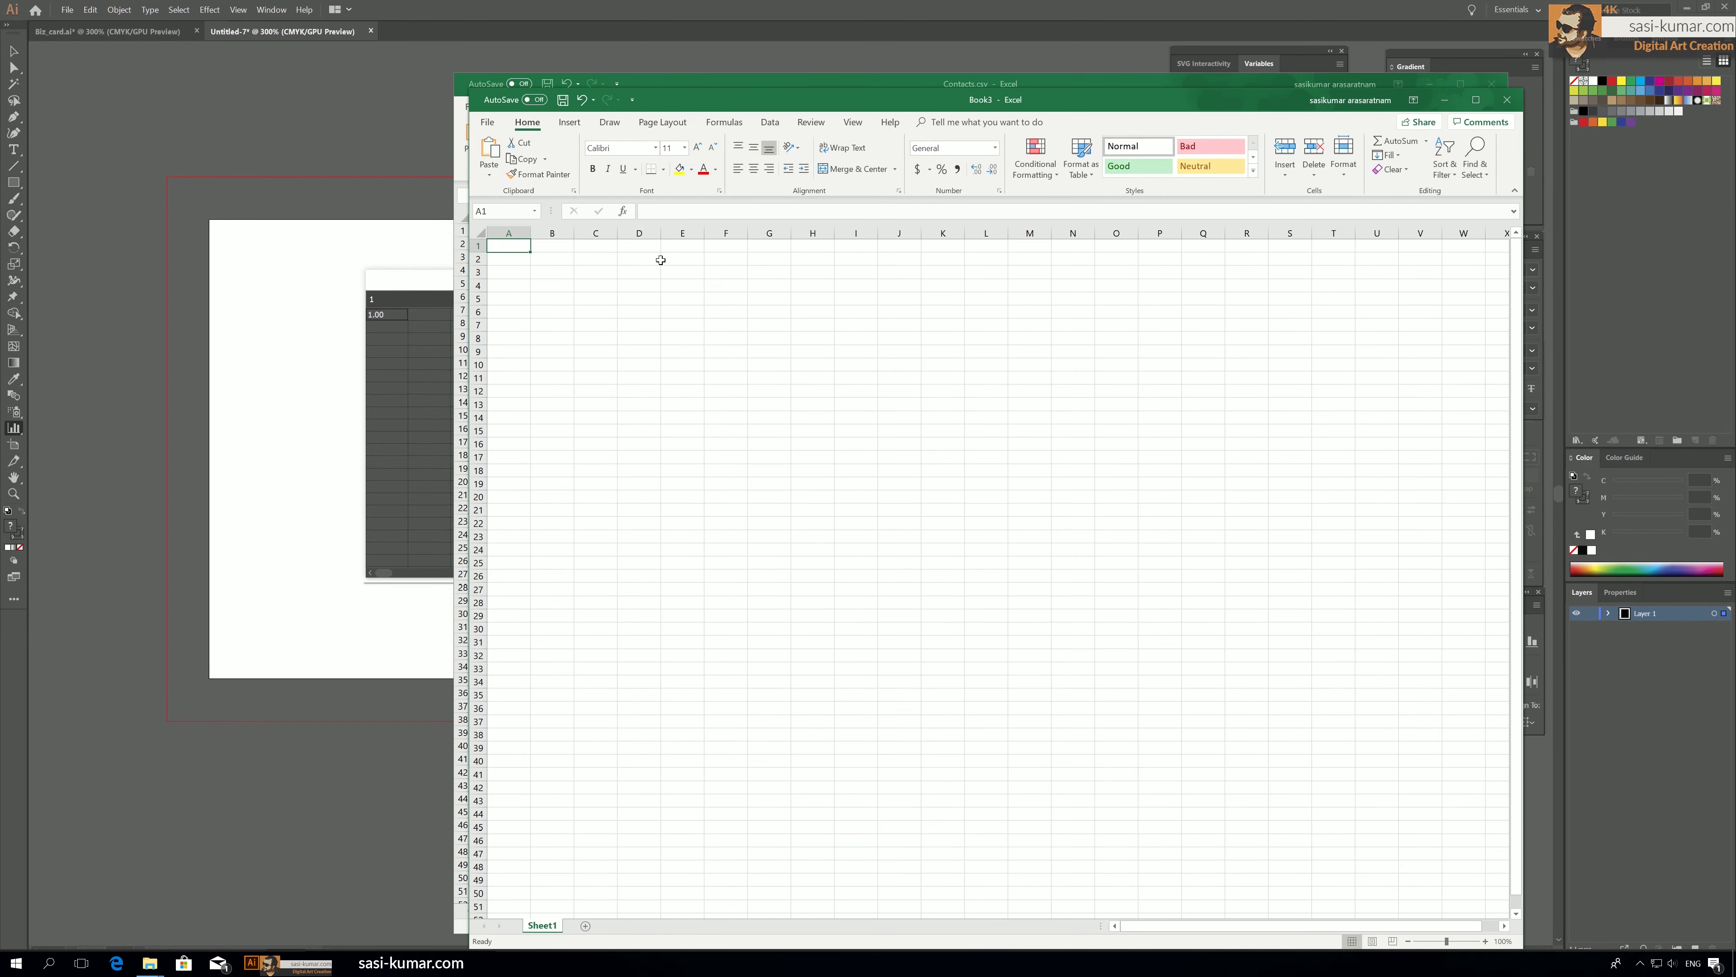
pyautogui.moveTo(756, 101); pyautogui.dragTo(611, 85)
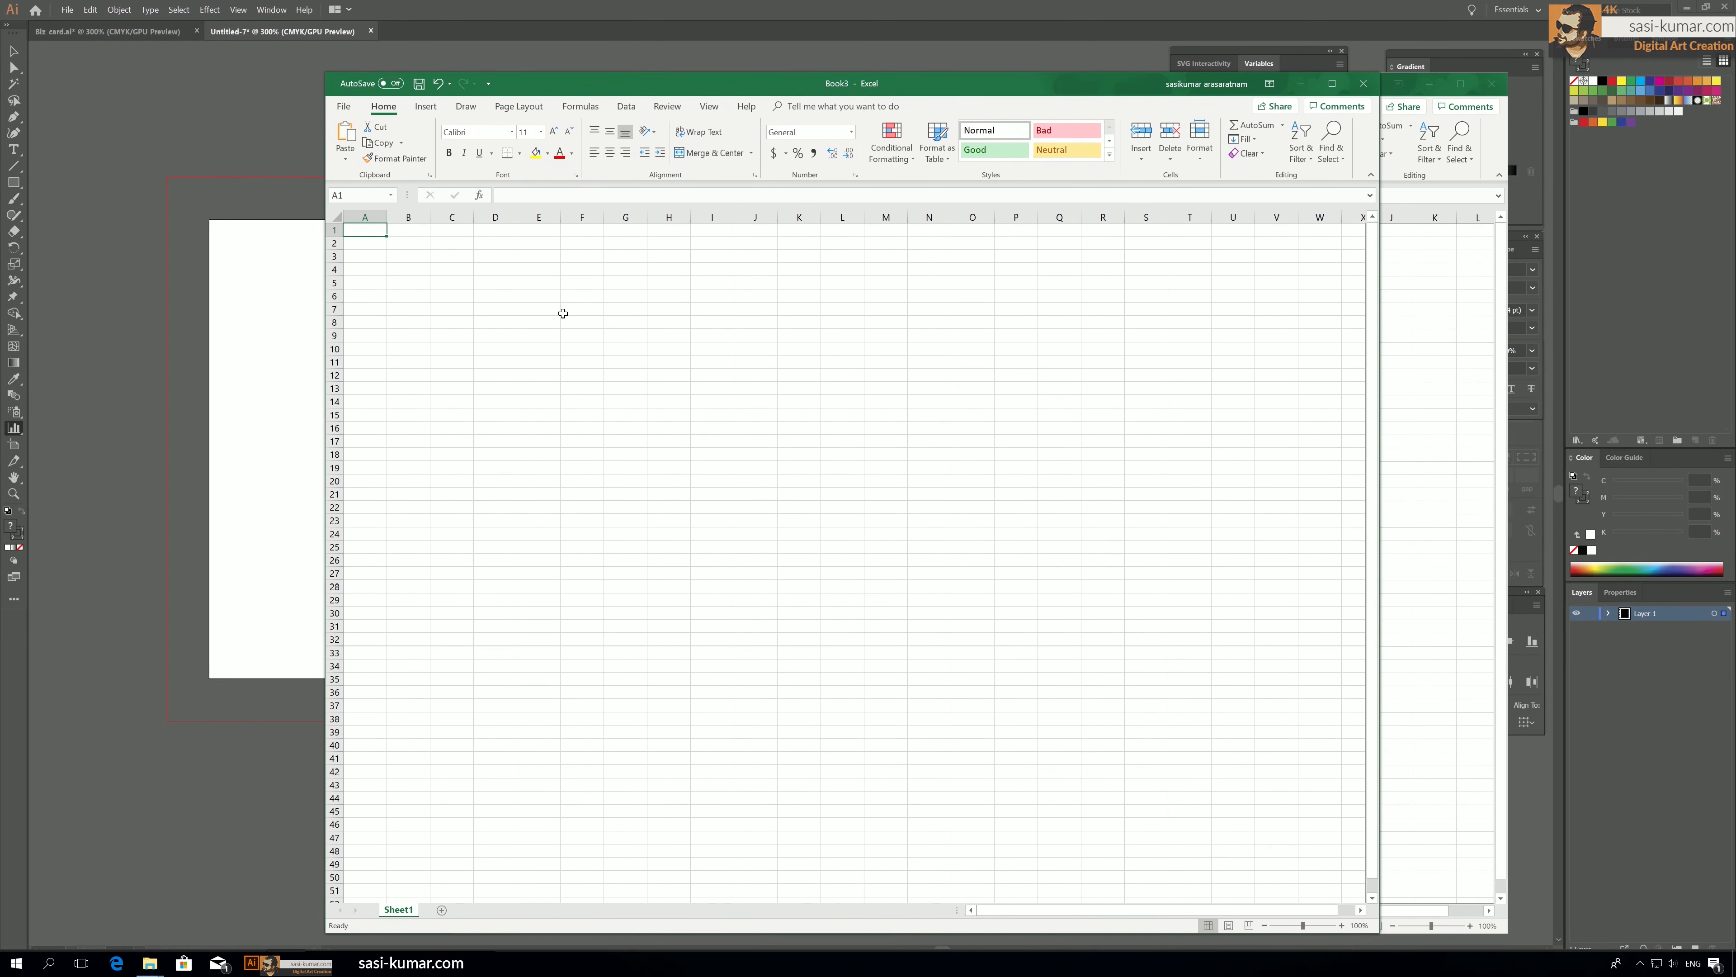
# Start saving the new workbook on this computer and create and open a folder named Graphs inside Desktop > BIZ-TUT.
pyautogui.click(344, 107)
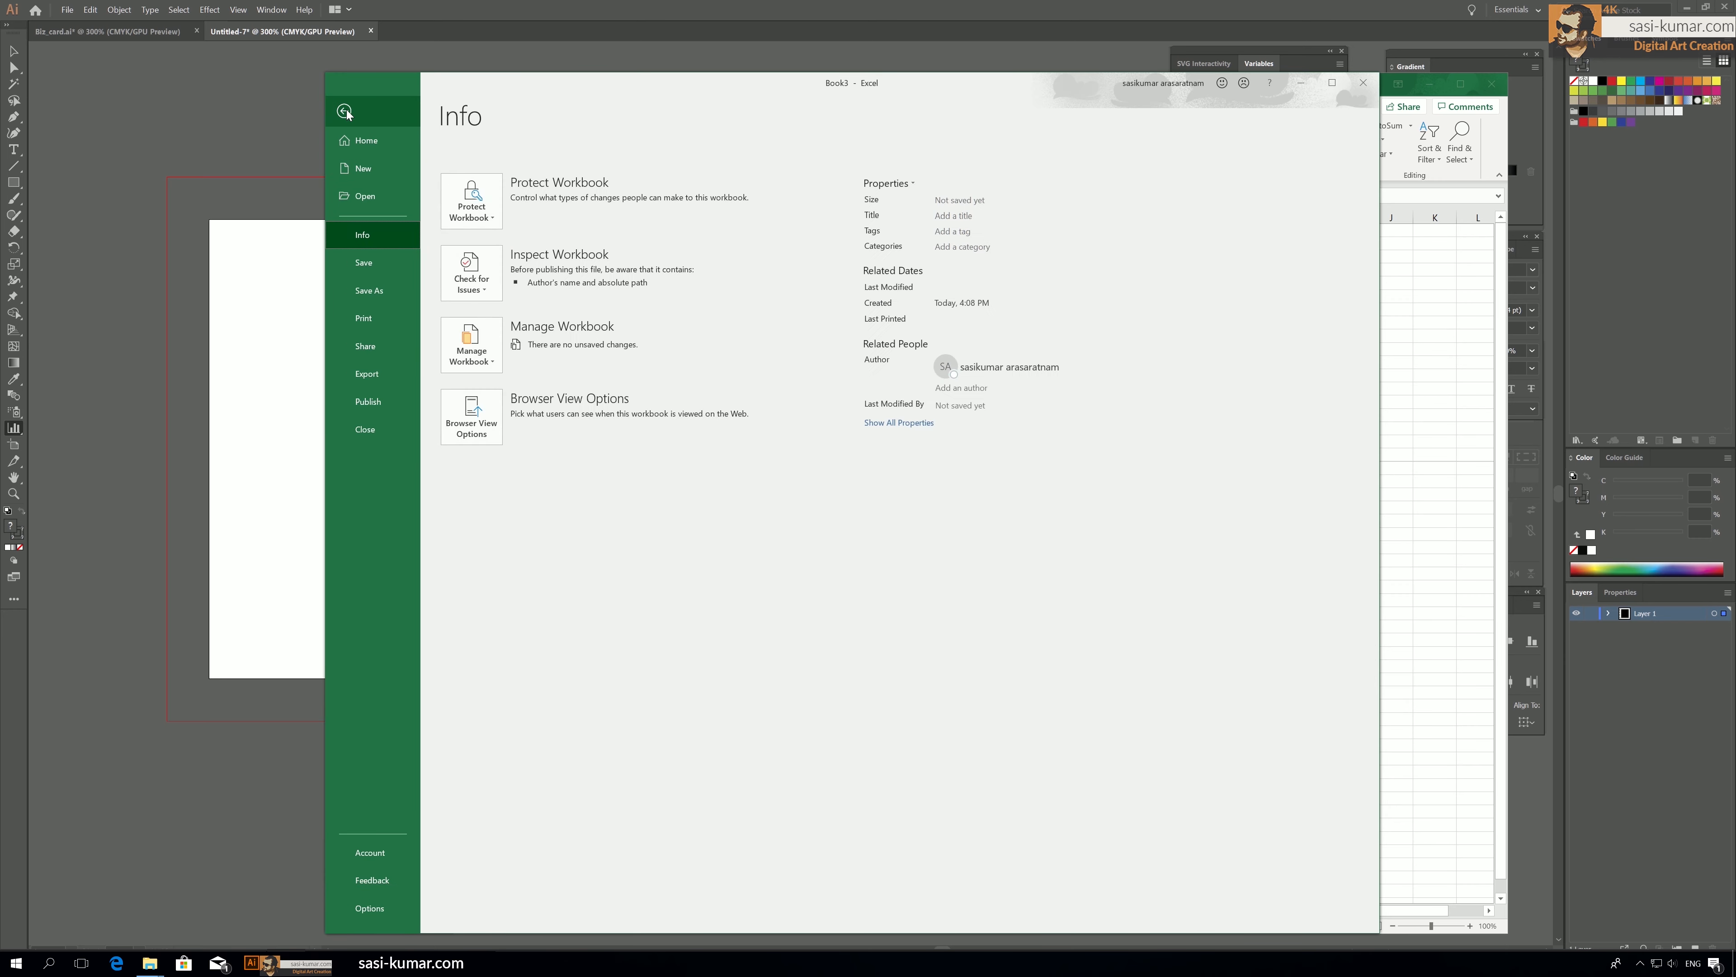
pyautogui.click(390, 288)
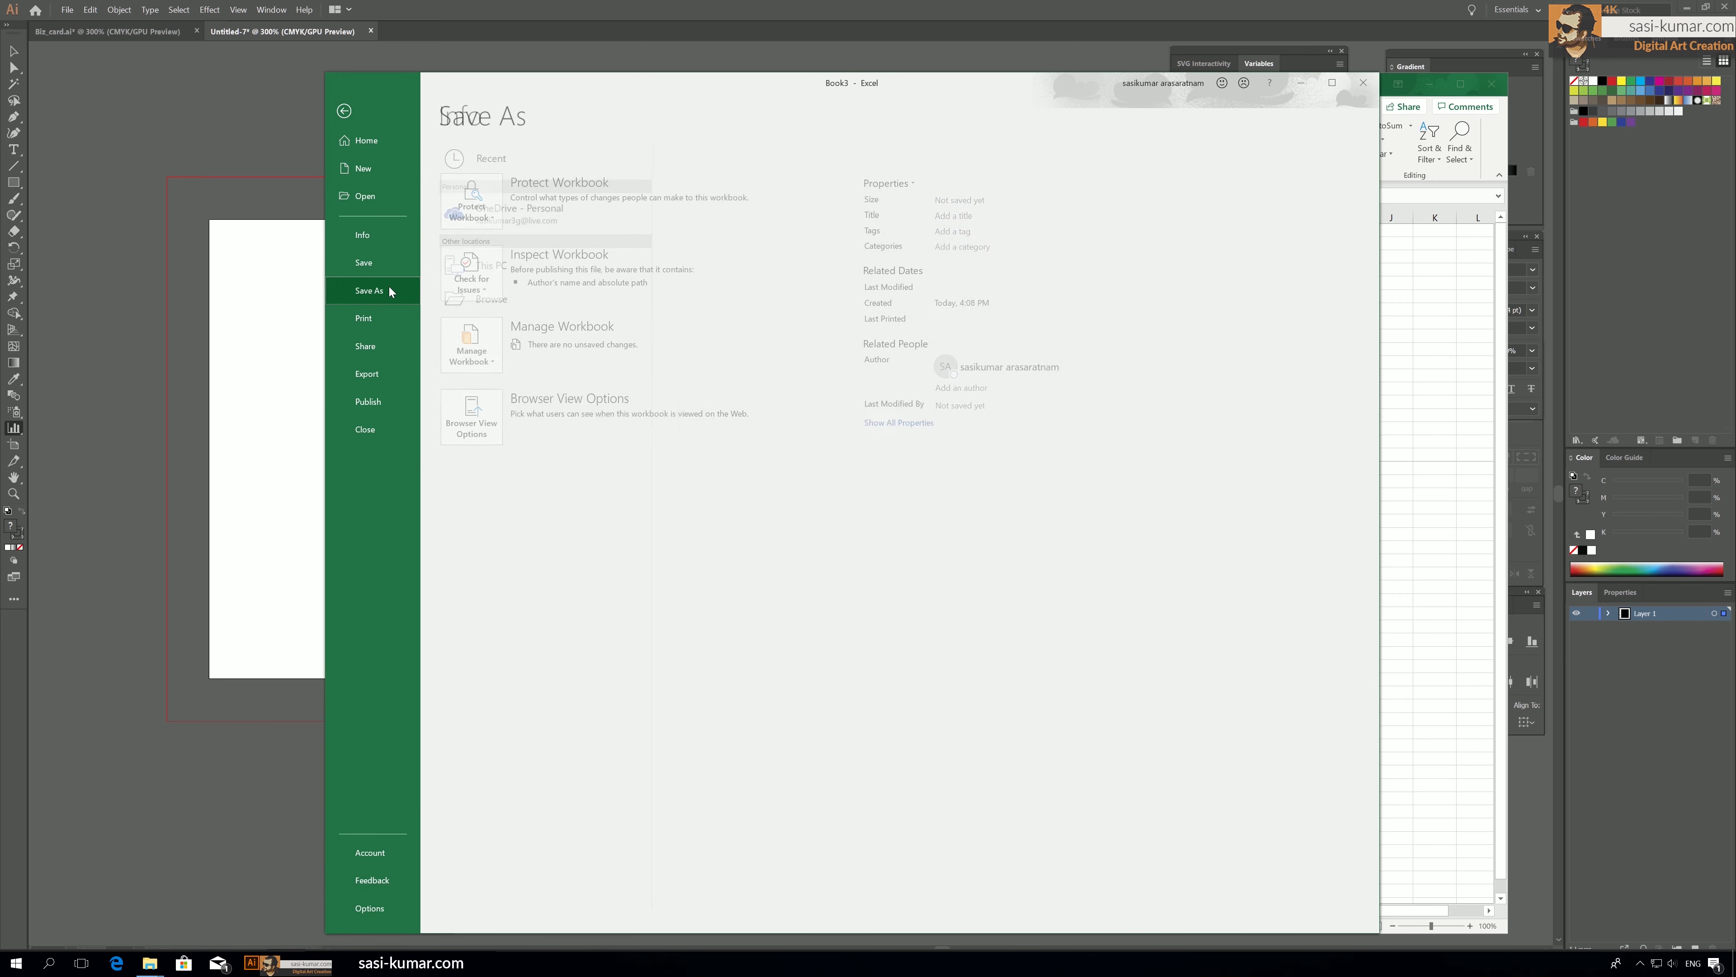
pyautogui.click(520, 341)
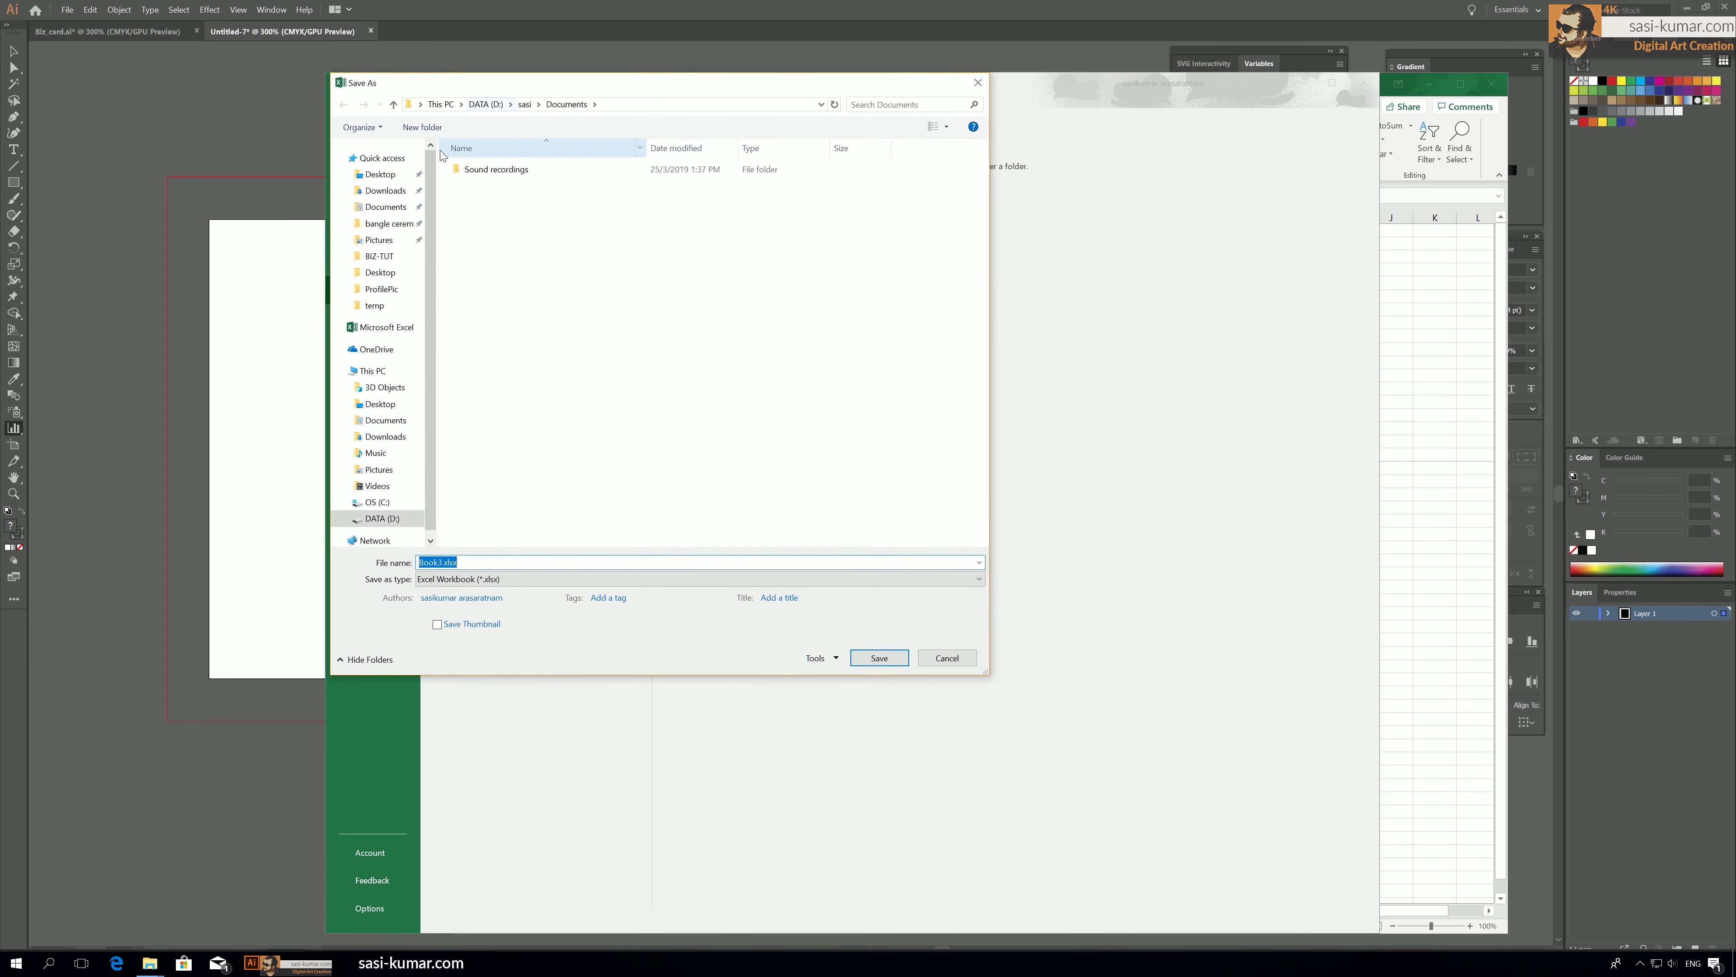
pyautogui.click(386, 175)
pyautogui.doubleClick(561, 183)
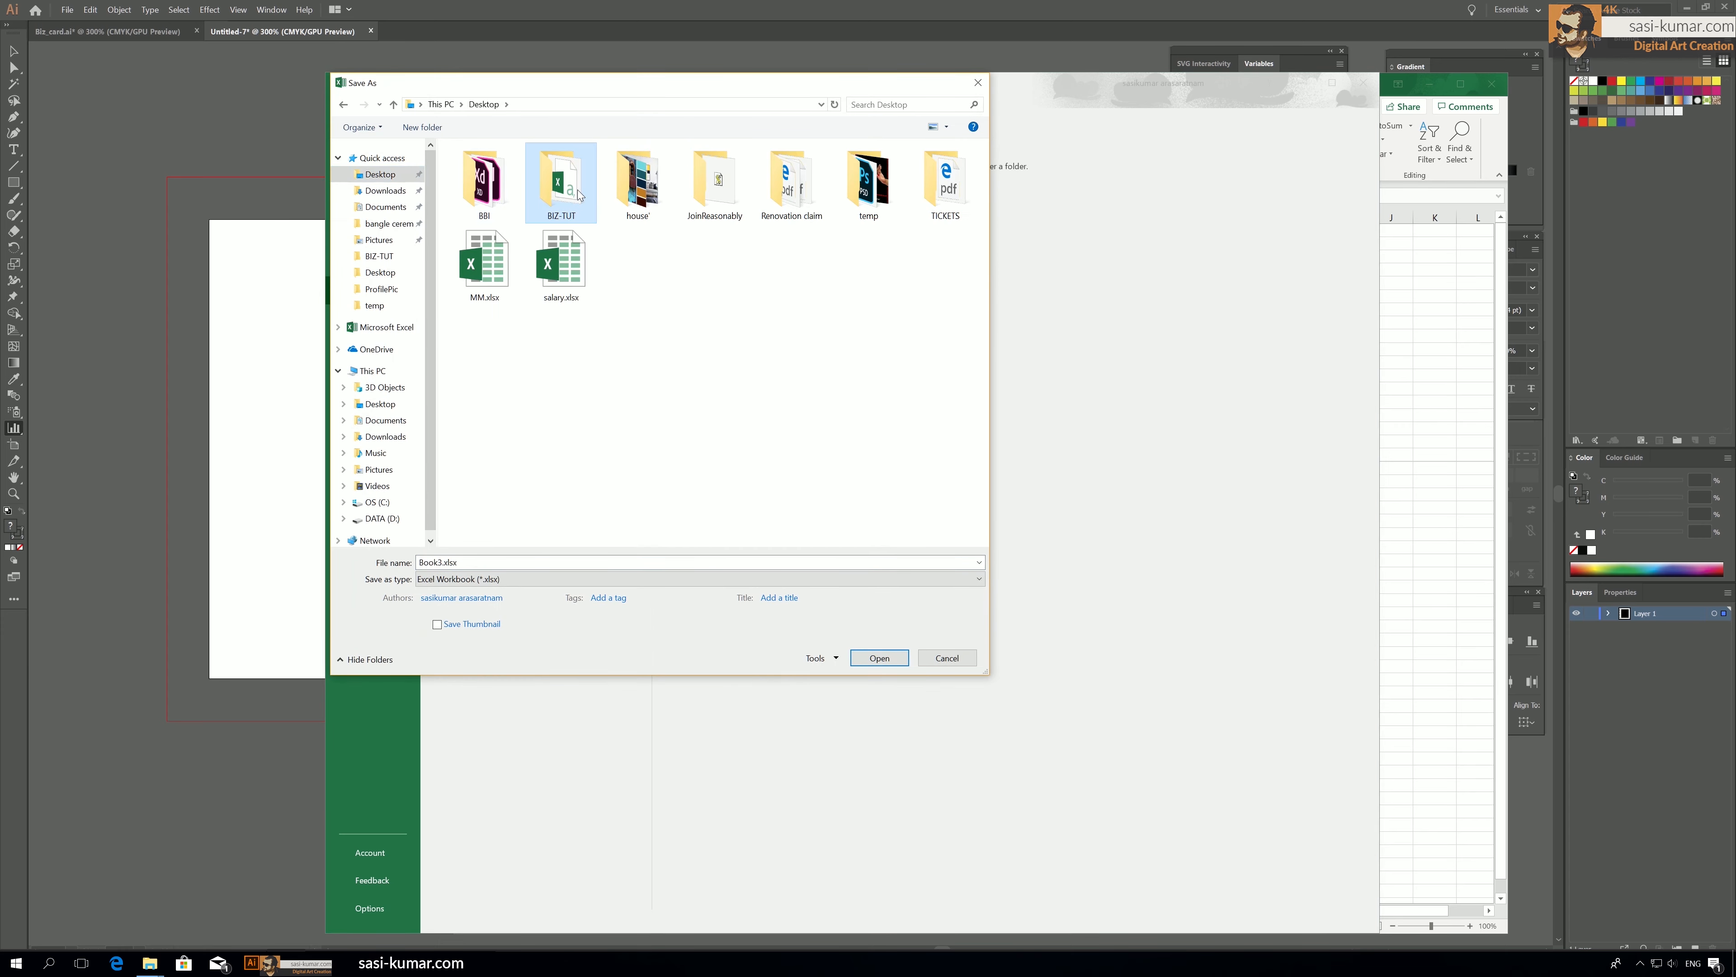
pyautogui.click(432, 128)
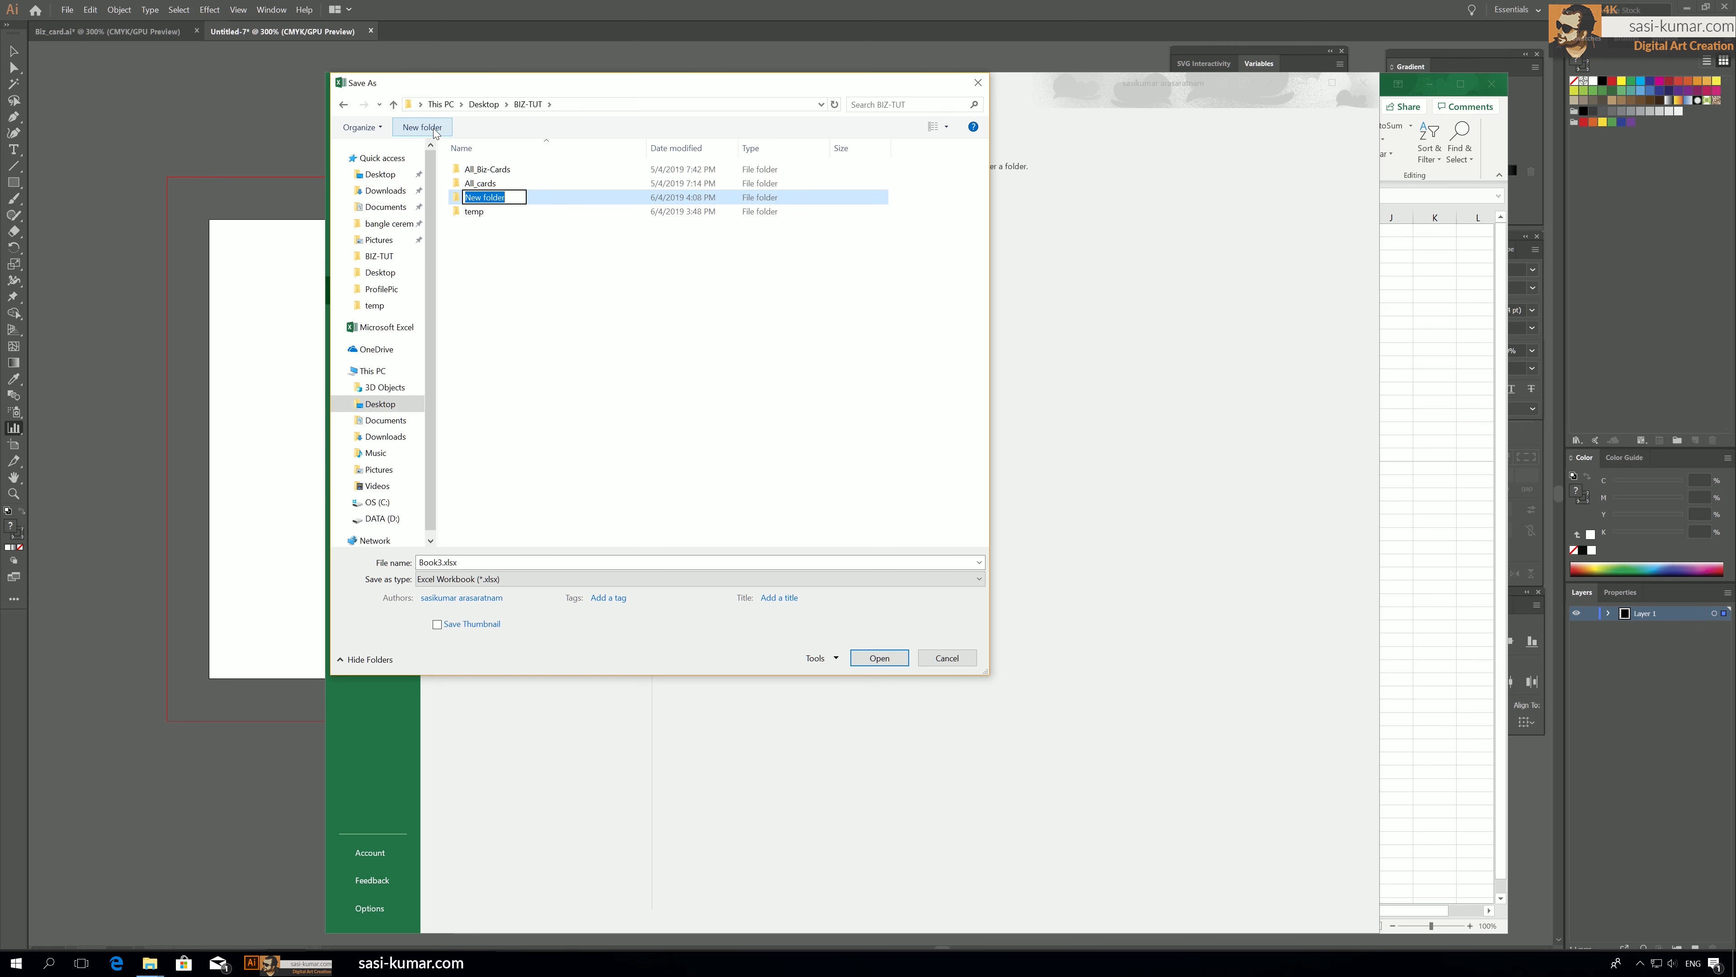
pyautogui.write('Graphs')
pyautogui.click(467, 249)
pyautogui.doubleClick(461, 199)
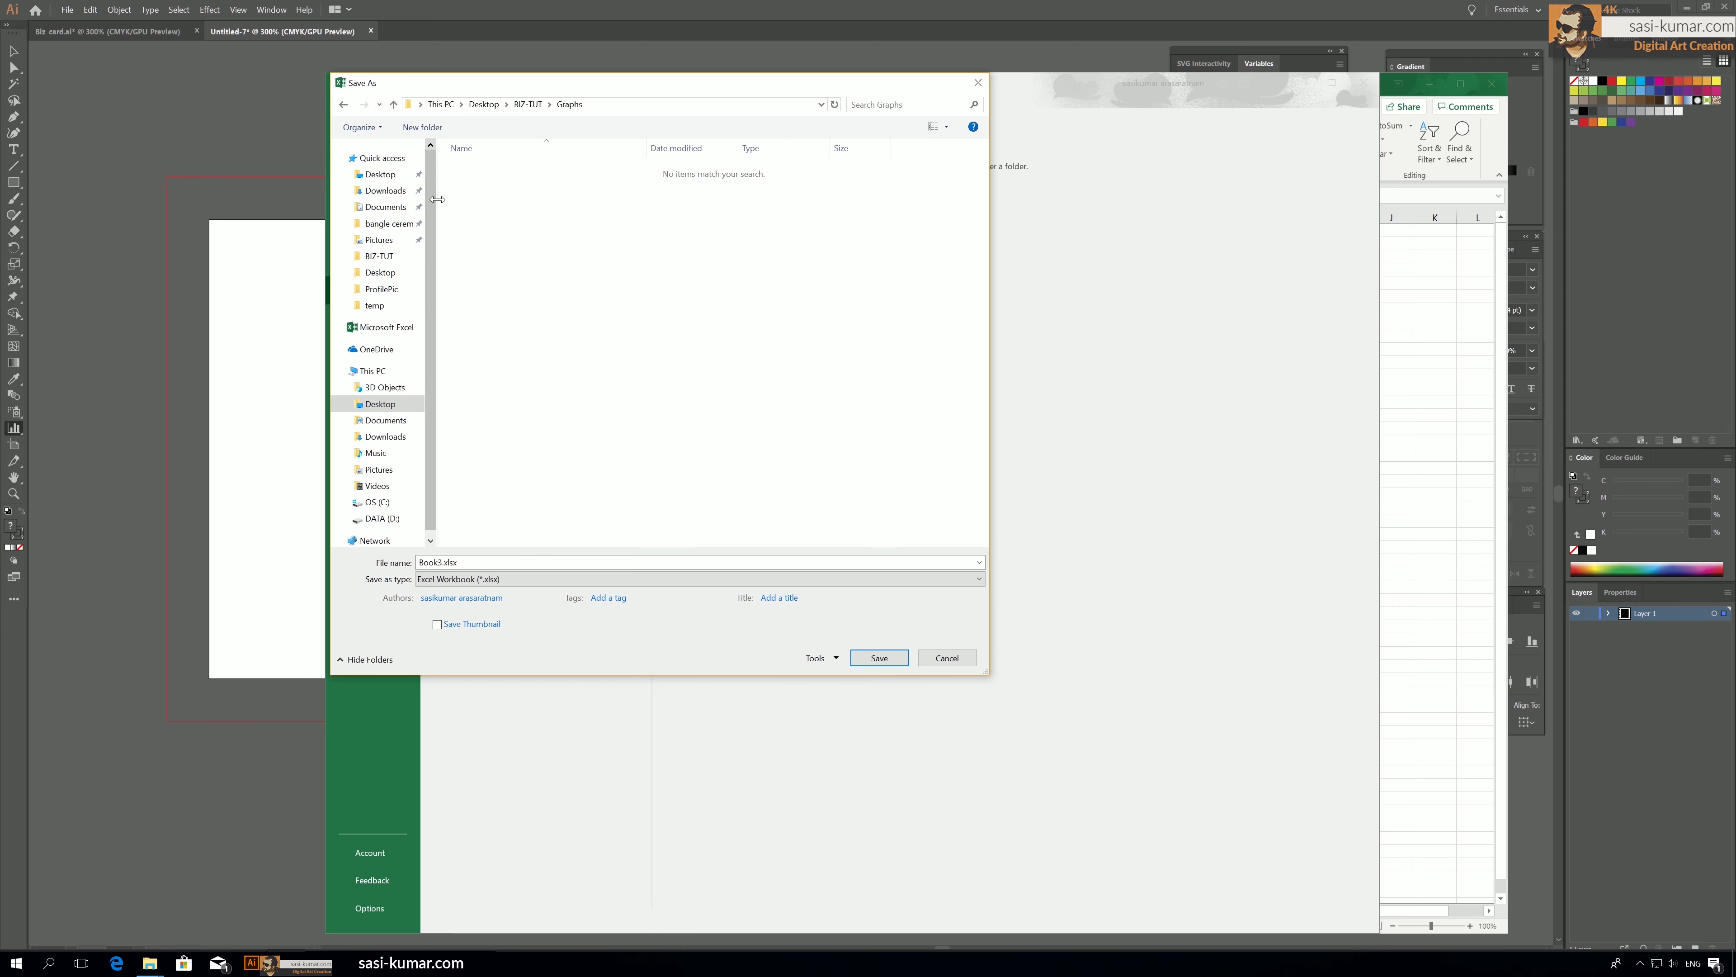
# Save the workbook in the Graphs folder as the tab-delimited text file DATA.txt.
pyautogui.doubleClick(439, 561)
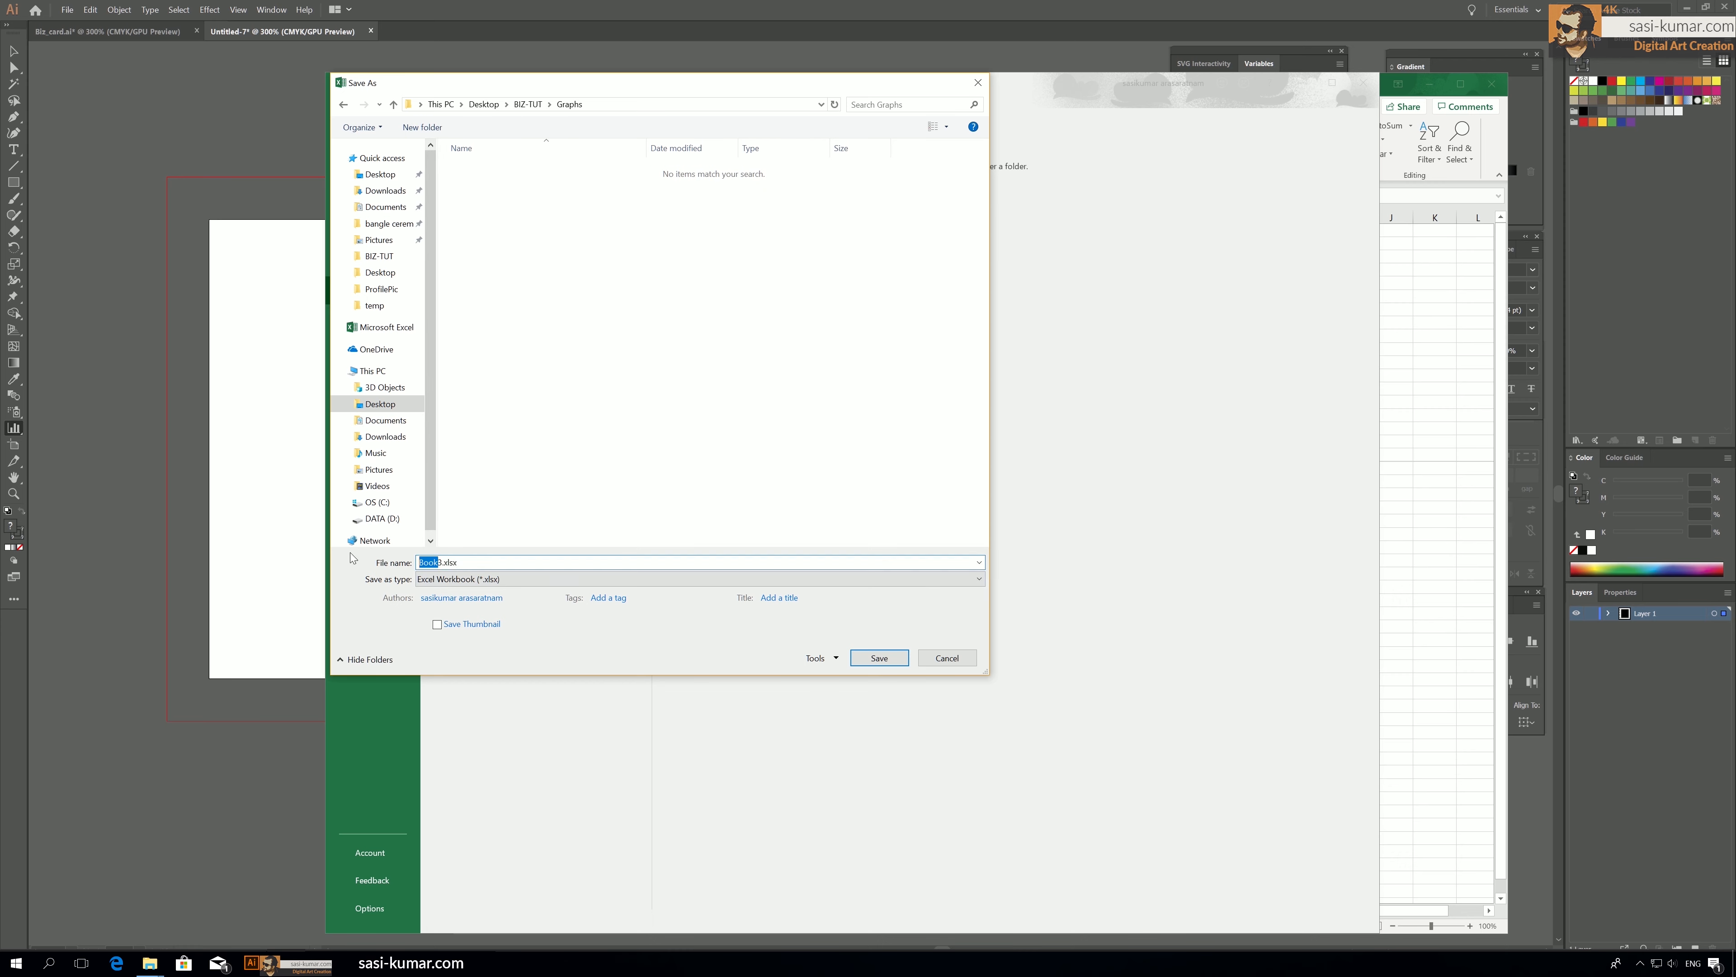
pyautogui.press('BackSpace')
pyautogui.write('DATA')
pyautogui.click(533, 578)
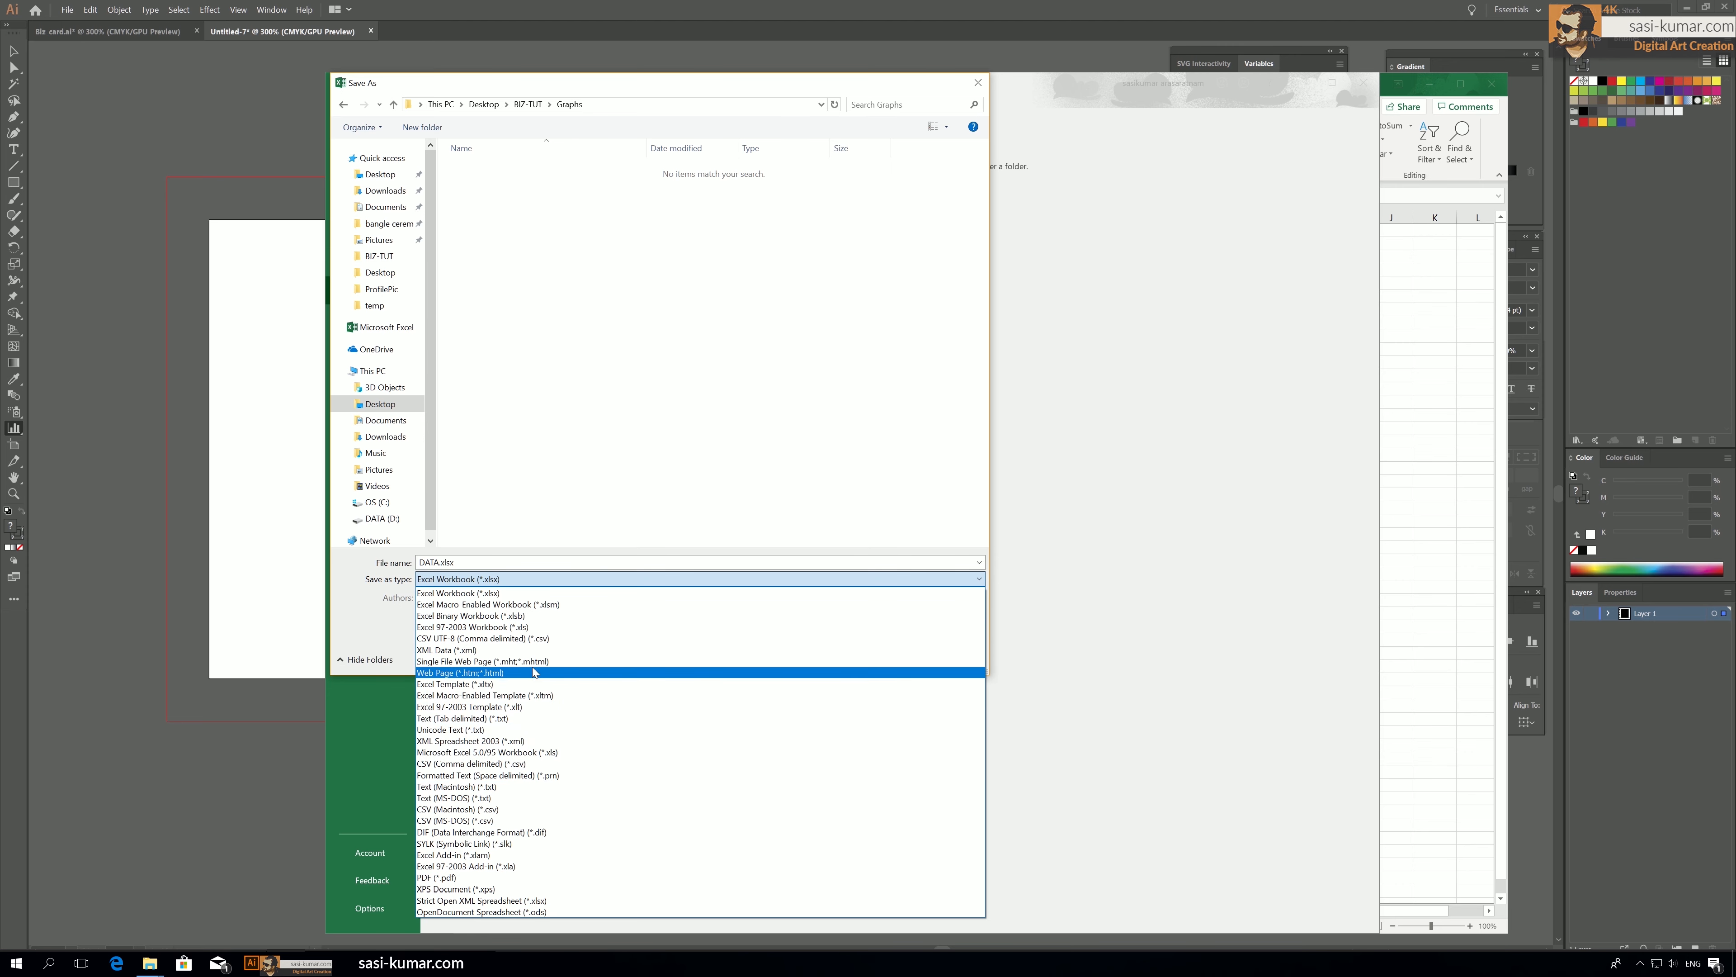
pyautogui.click(537, 722)
pyautogui.click(868, 645)
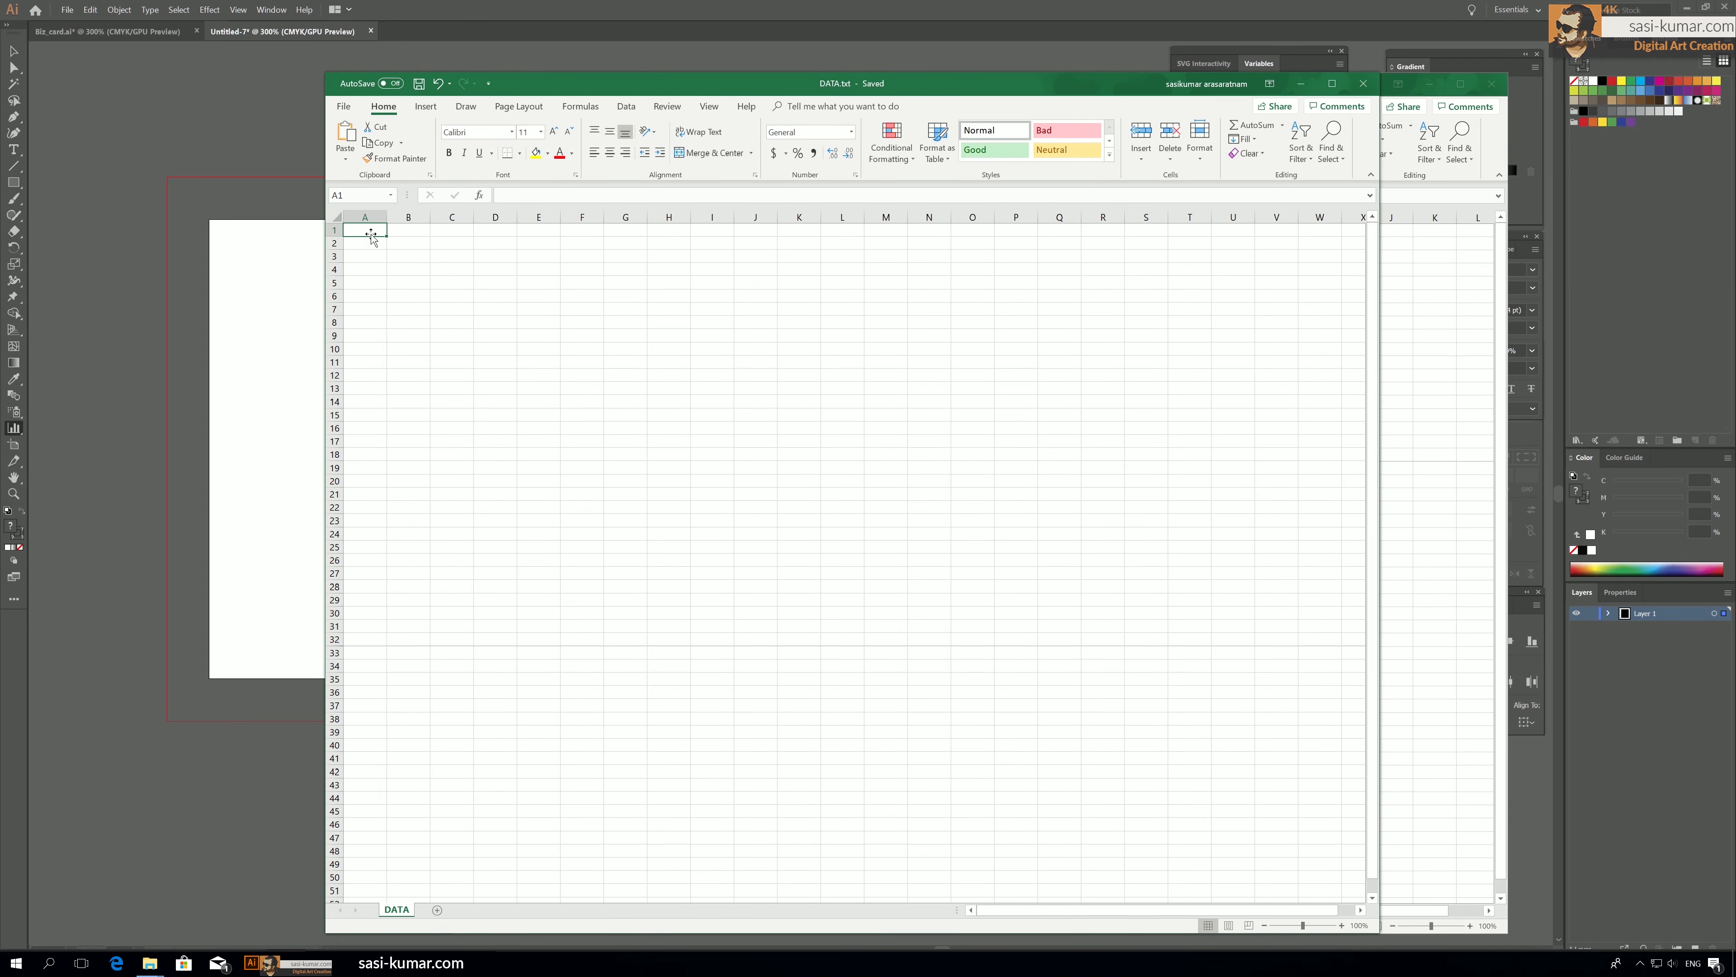
# Widen column A and enter the header age in cell A1.
pyautogui.moveTo(387, 216); pyautogui.dragTo(422, 217)
pyautogui.doubleClick(389, 230)
pyautogui.write('sas')
pyautogui.press('BackSpace')
pyautogui.press('BackSpace')
pyautogui.press('BackSpace')
pyautogui.write('age')
# Enter 25, 12, 55 and 60 in cells A2 to A5 and save DATA.txt.
pyautogui.click(380, 244)
pyautogui.write('25')
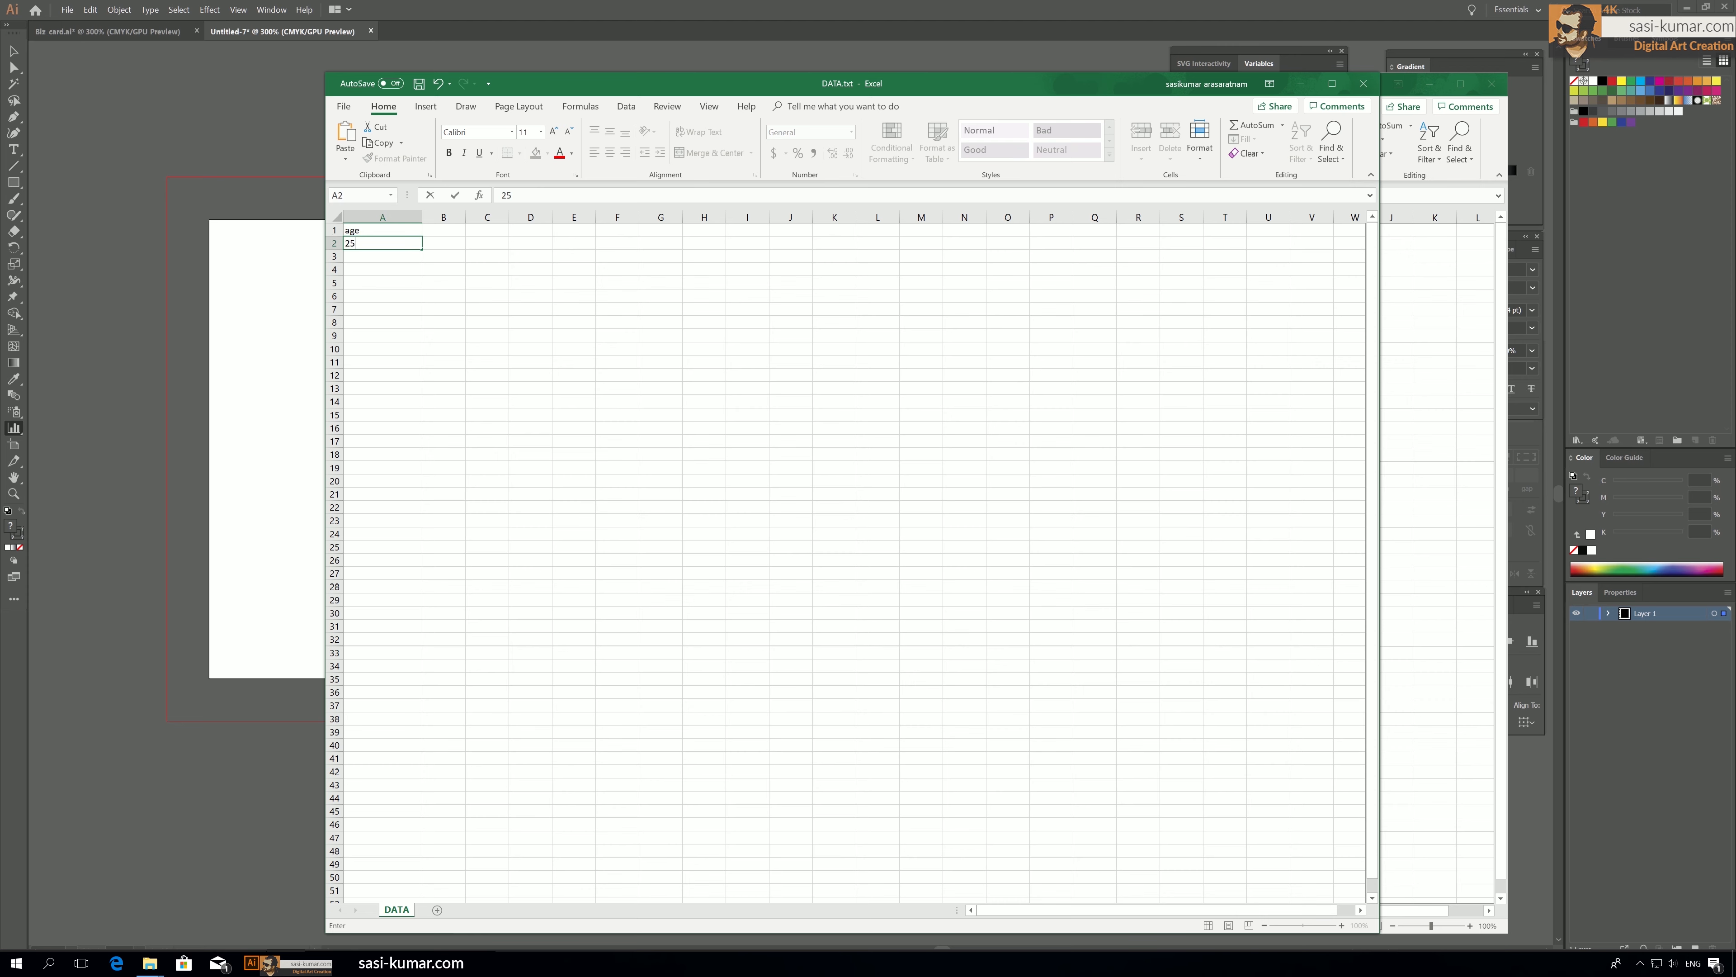
pyautogui.press('Tab')
pyautogui.click(359, 253)
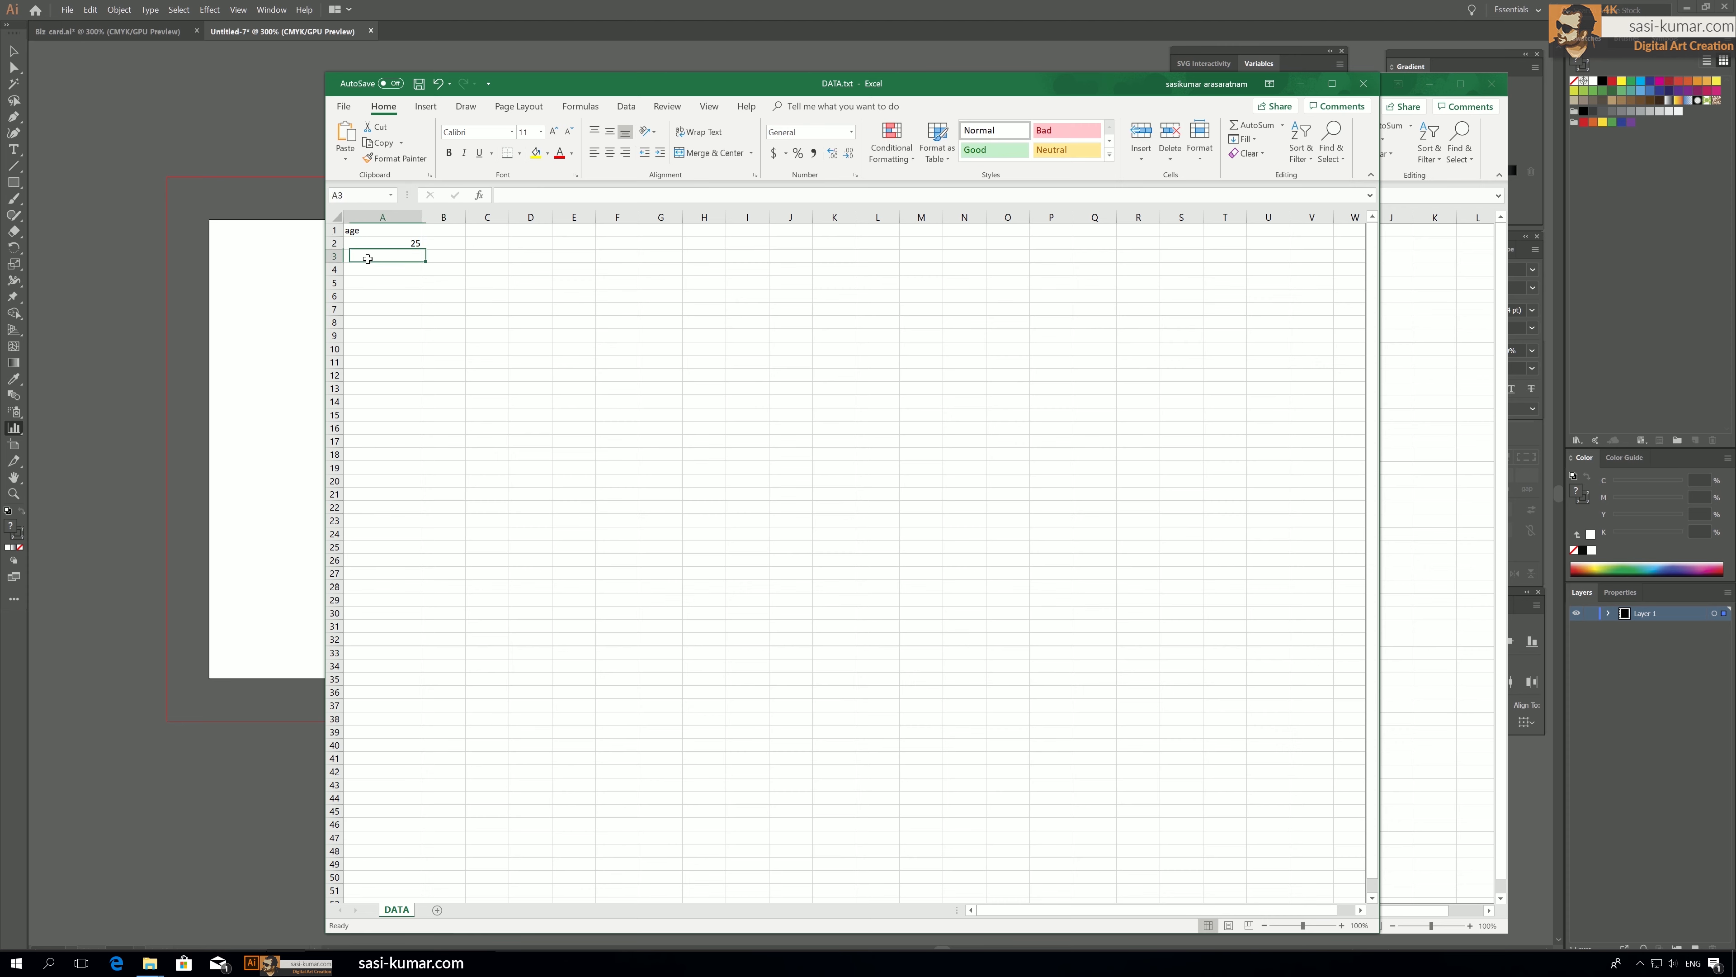
pyautogui.write('12')
pyautogui.click(398, 269)
pyautogui.write('55')
pyautogui.click(404, 286)
pyautogui.write('60')
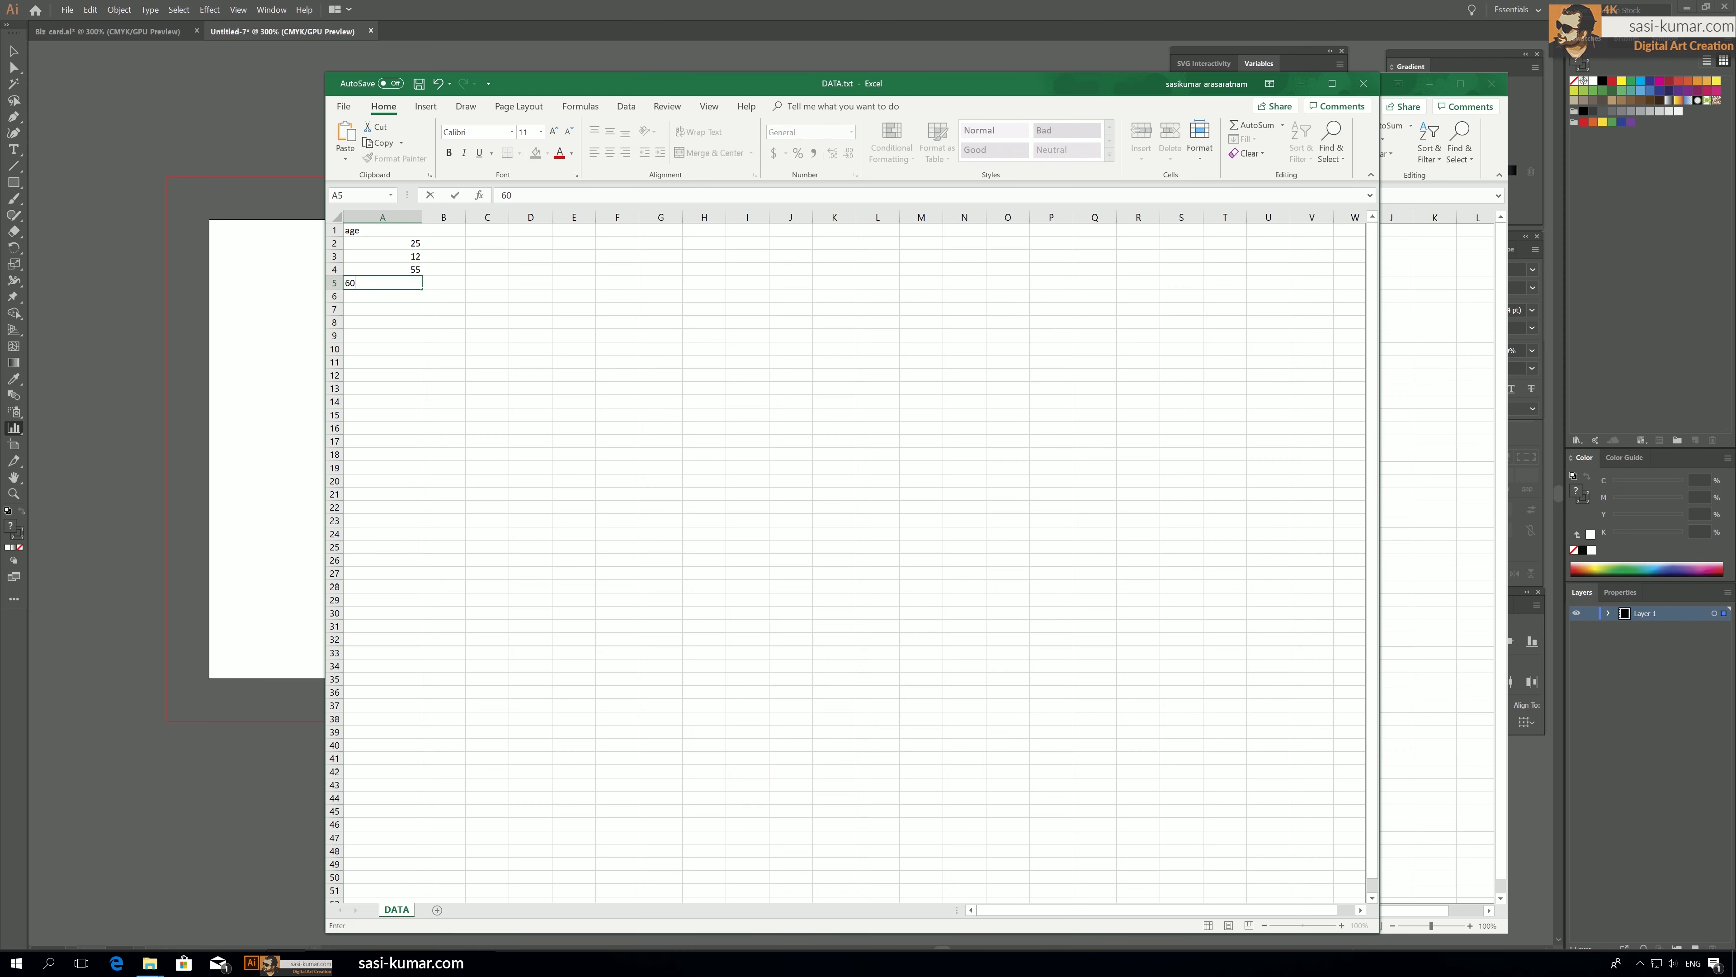
pyautogui.click(480, 331)
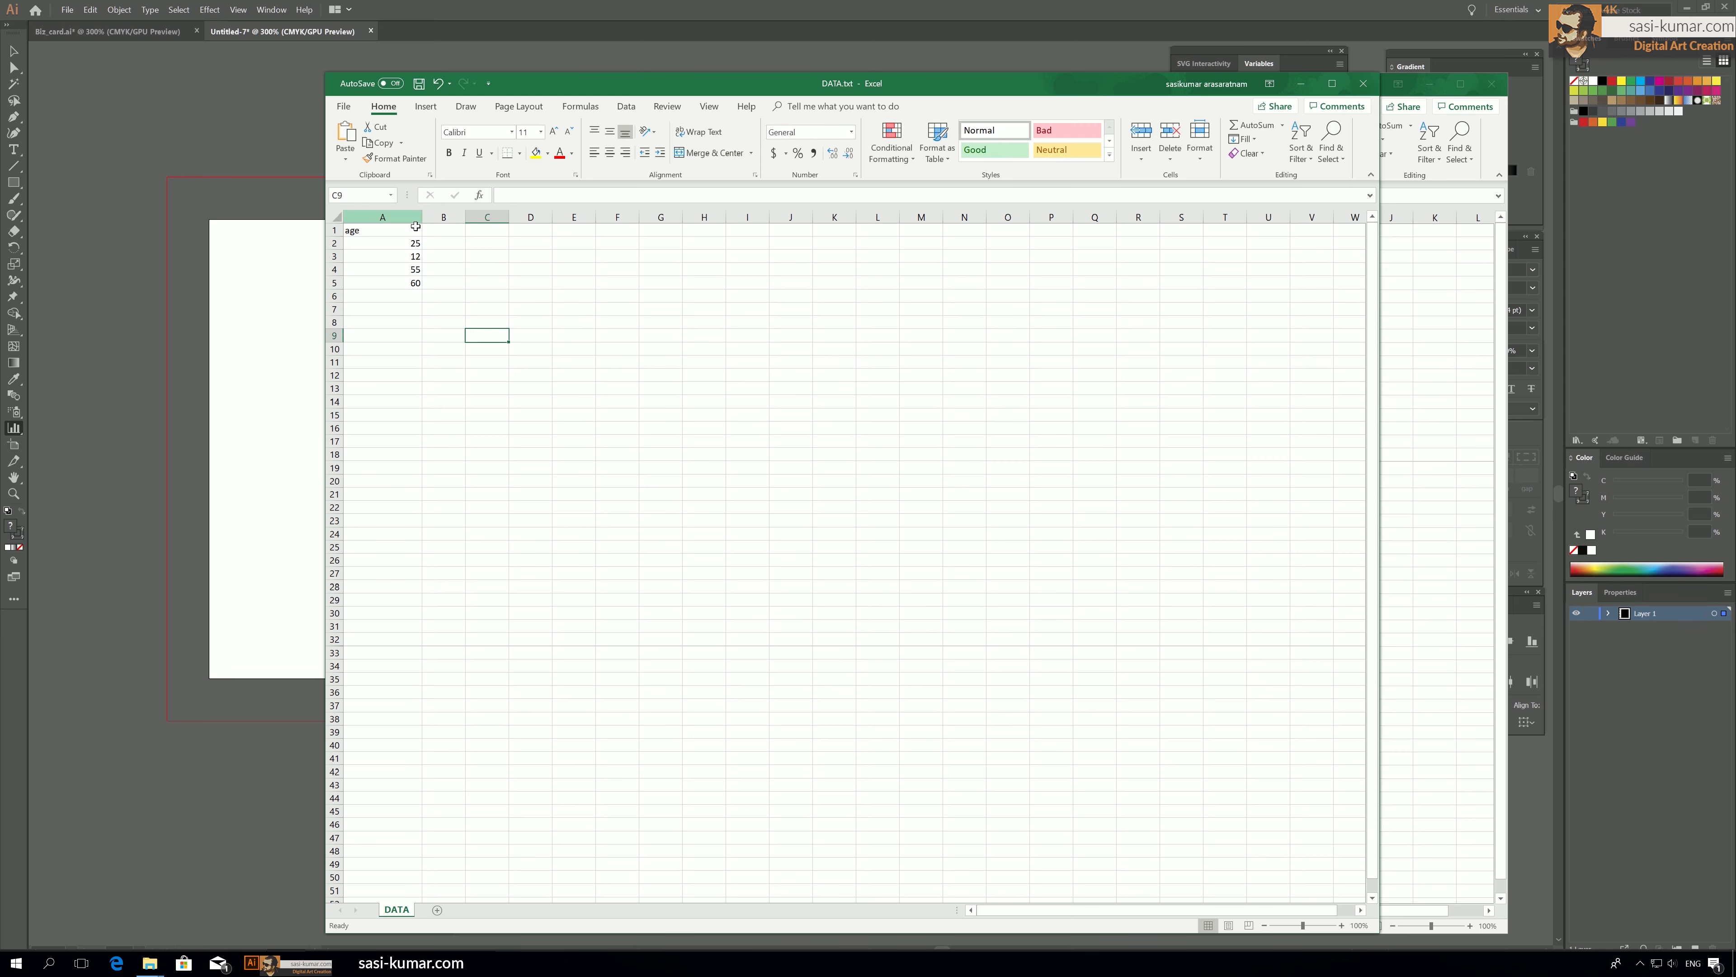
pyautogui.click(350, 108)
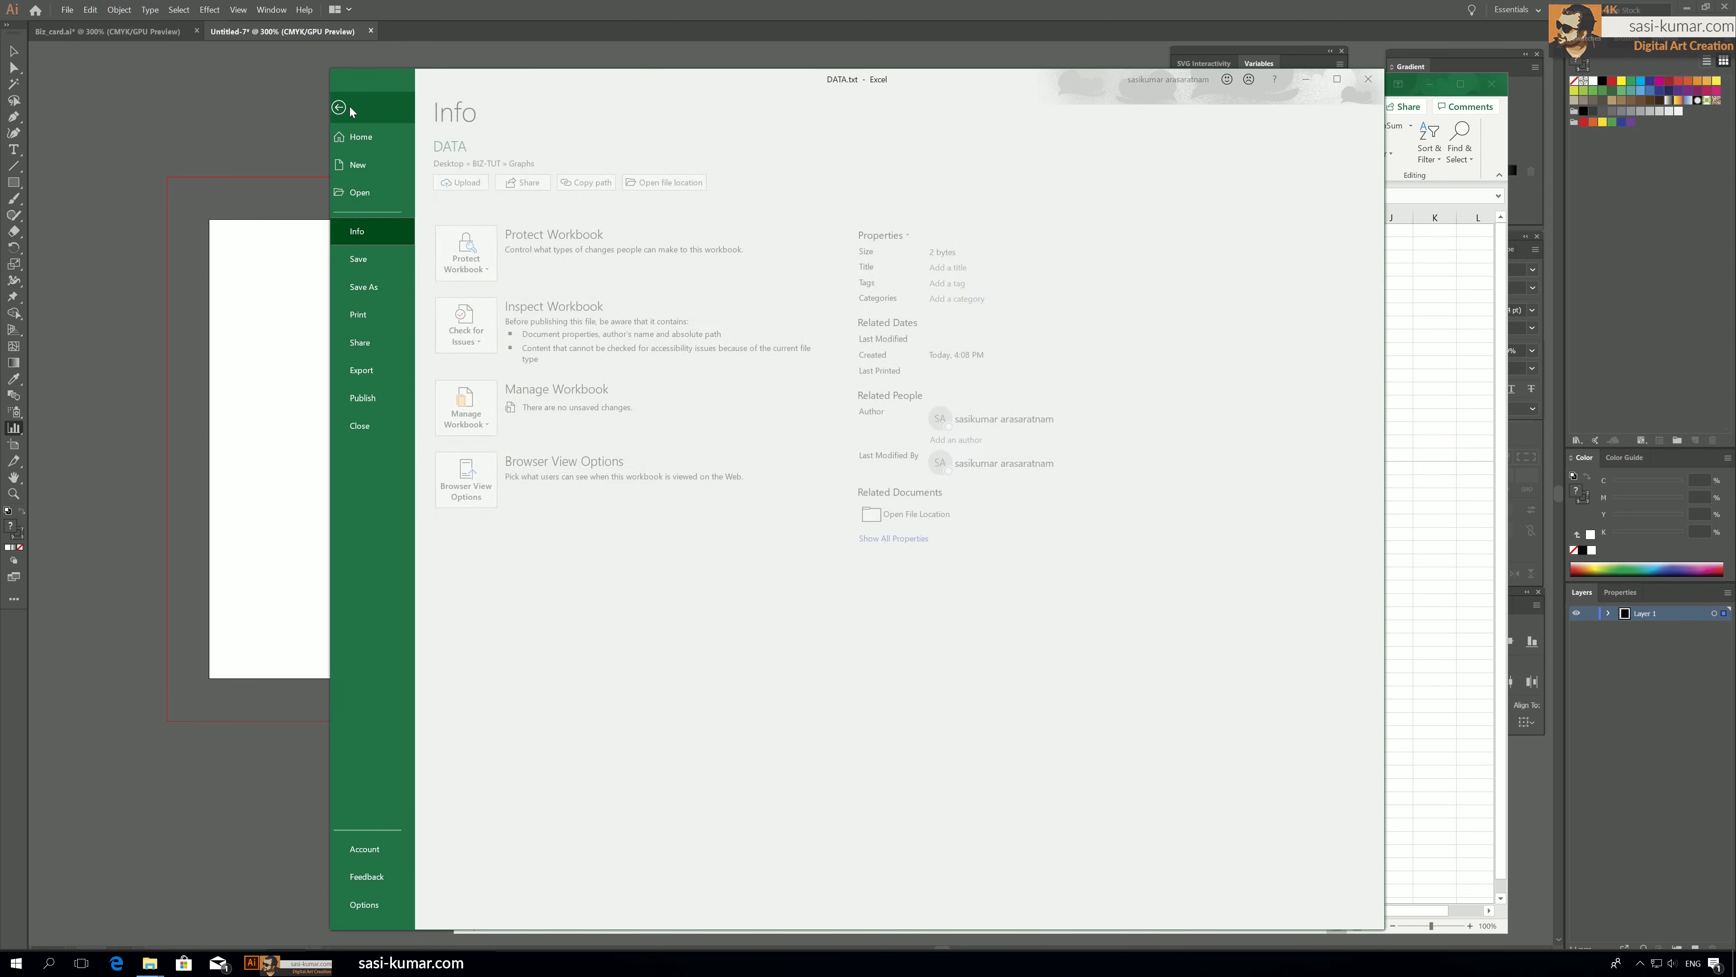
pyautogui.click(376, 267)
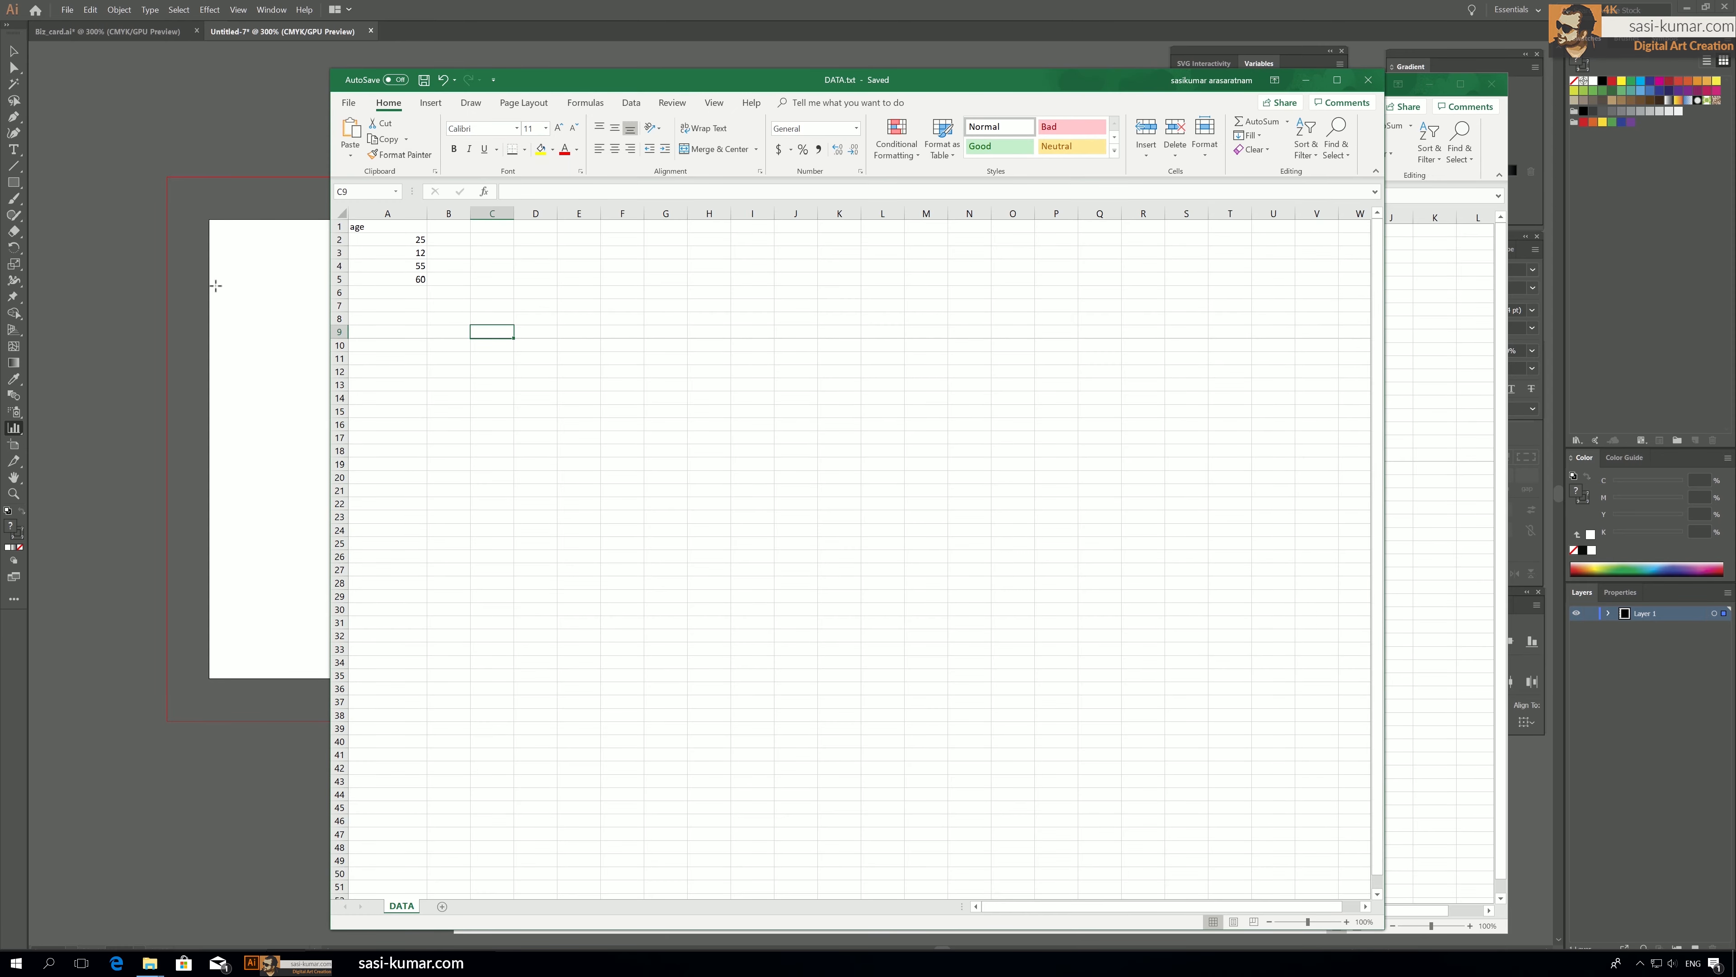
# Switch back to Illustrator and import DATA.txt from the BIZ-TUT Graphs folder into the graph data.
pyautogui.click(12, 54)
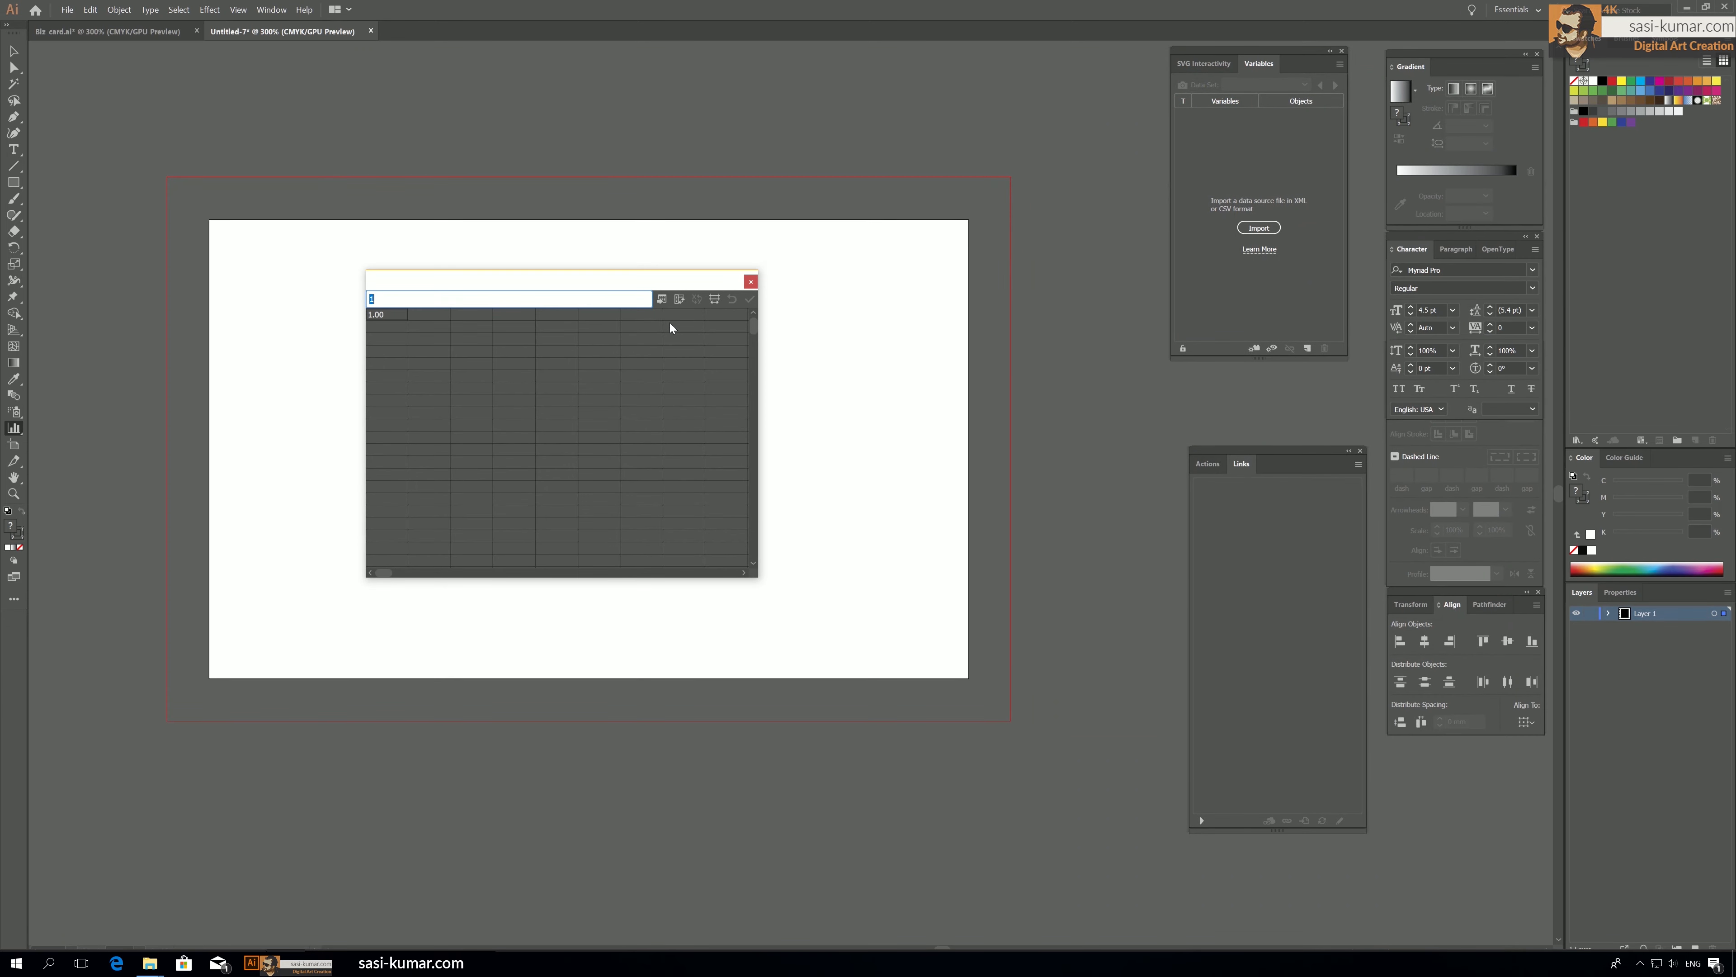
pyautogui.click(663, 300)
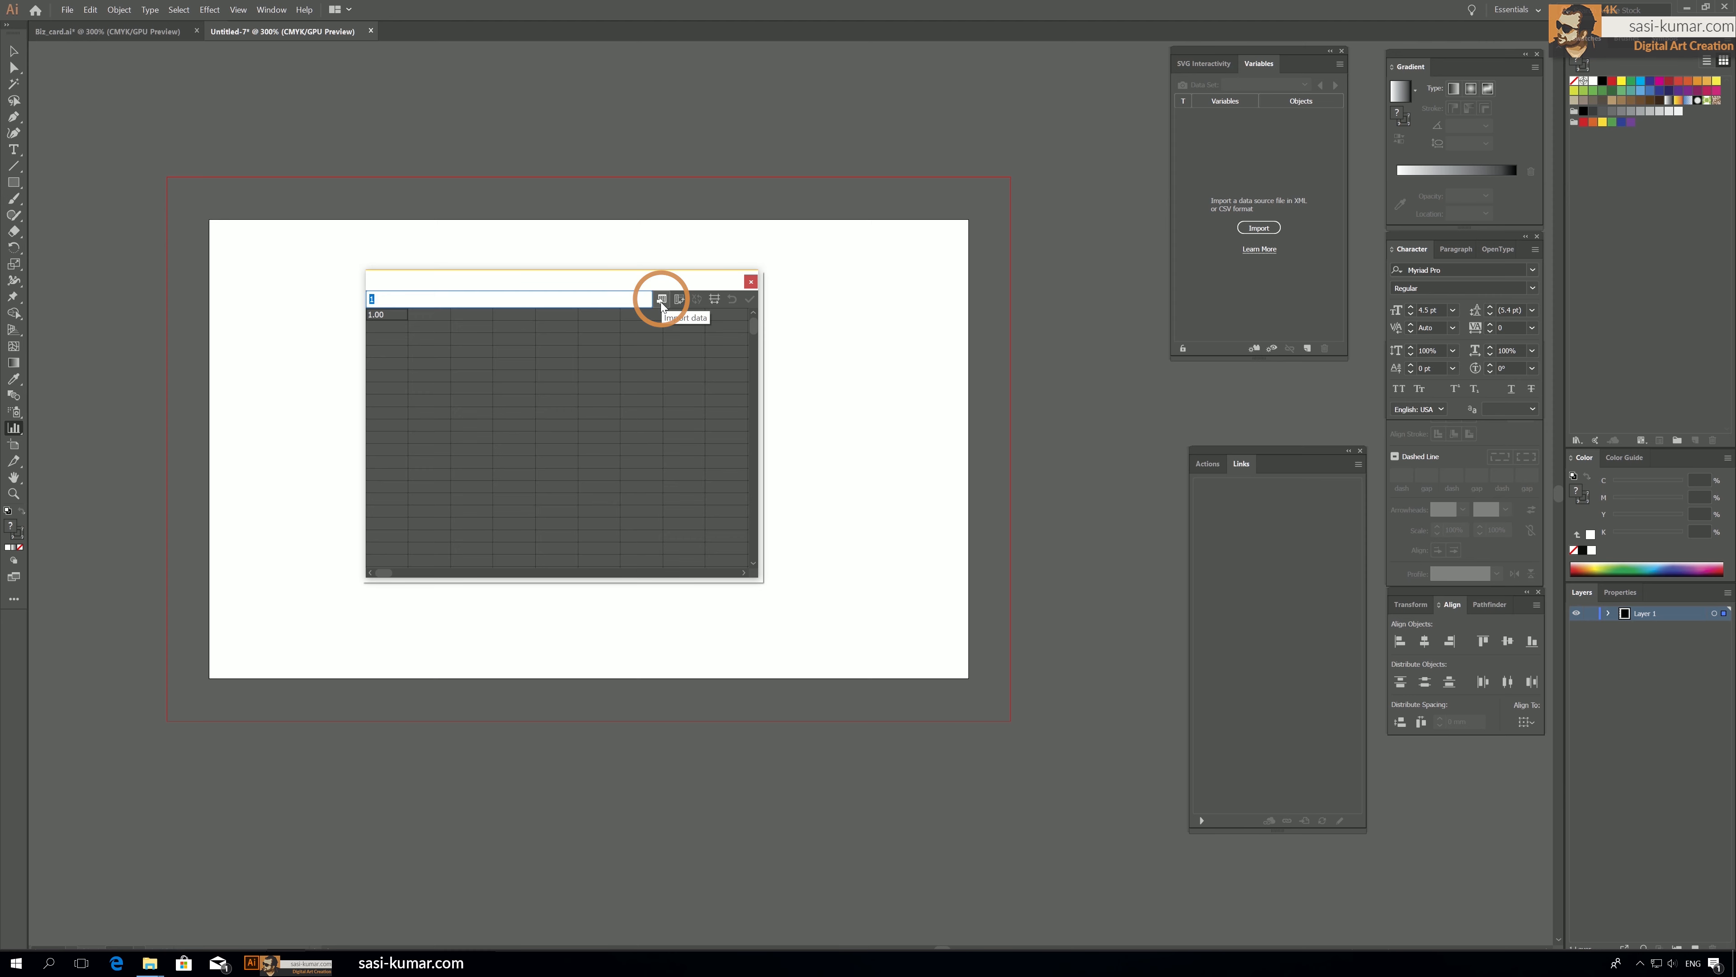
pyautogui.click(663, 300)
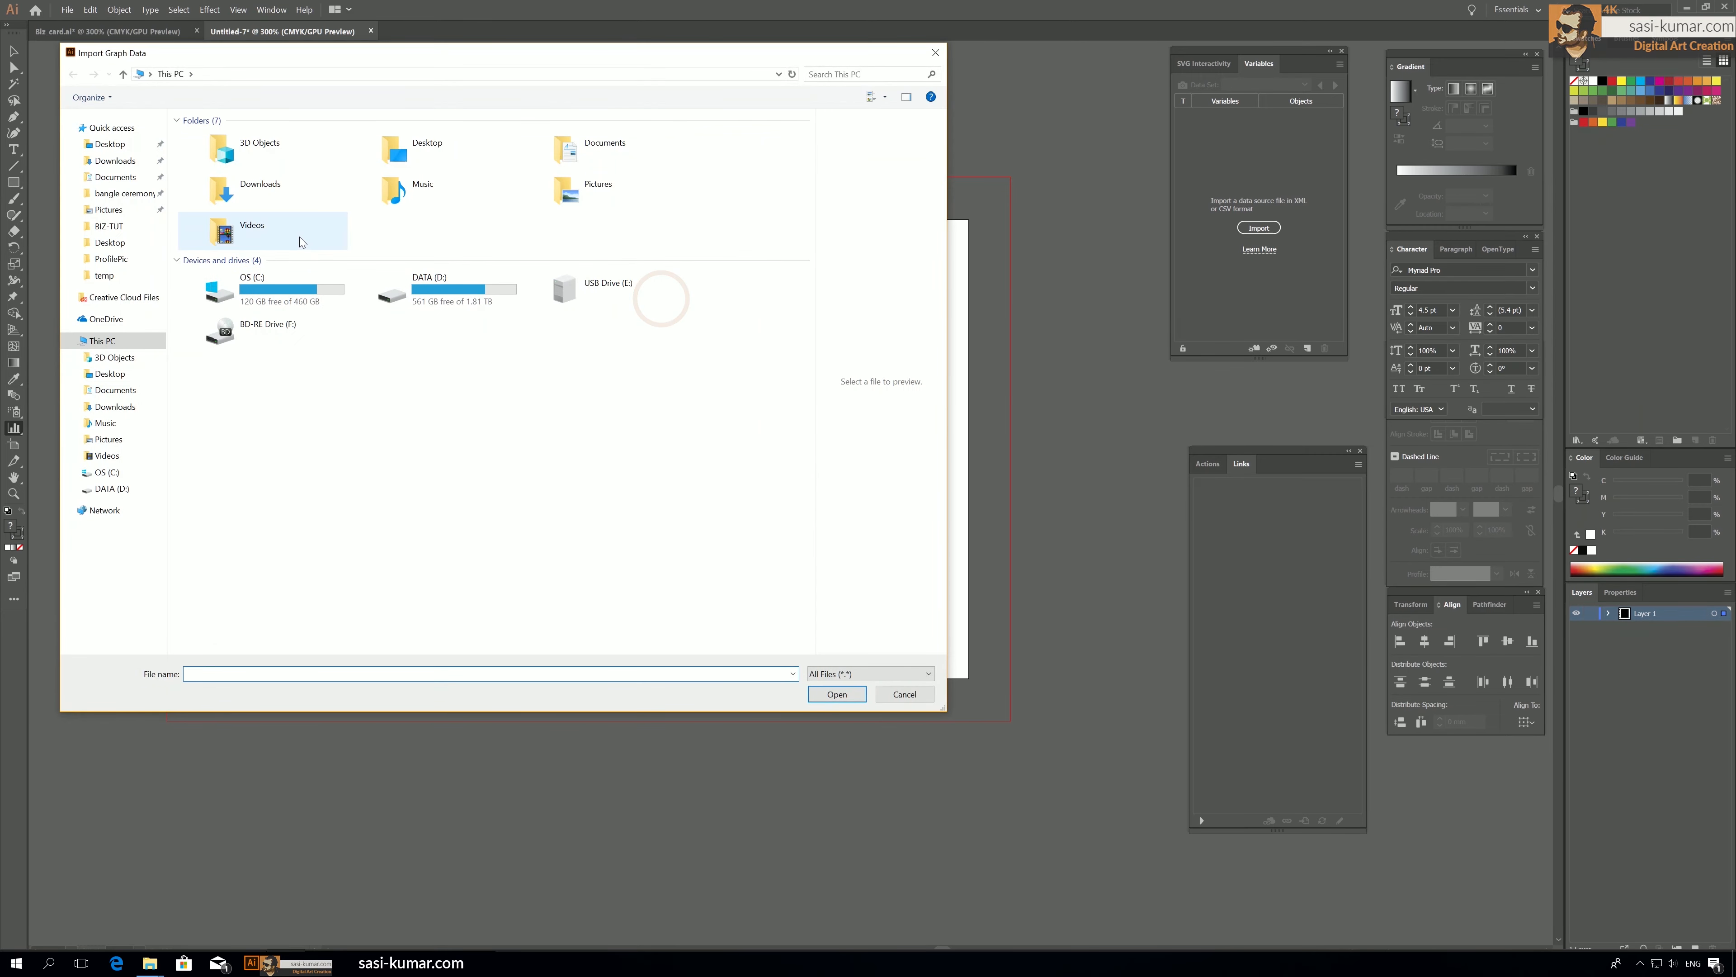
pyautogui.click(108, 225)
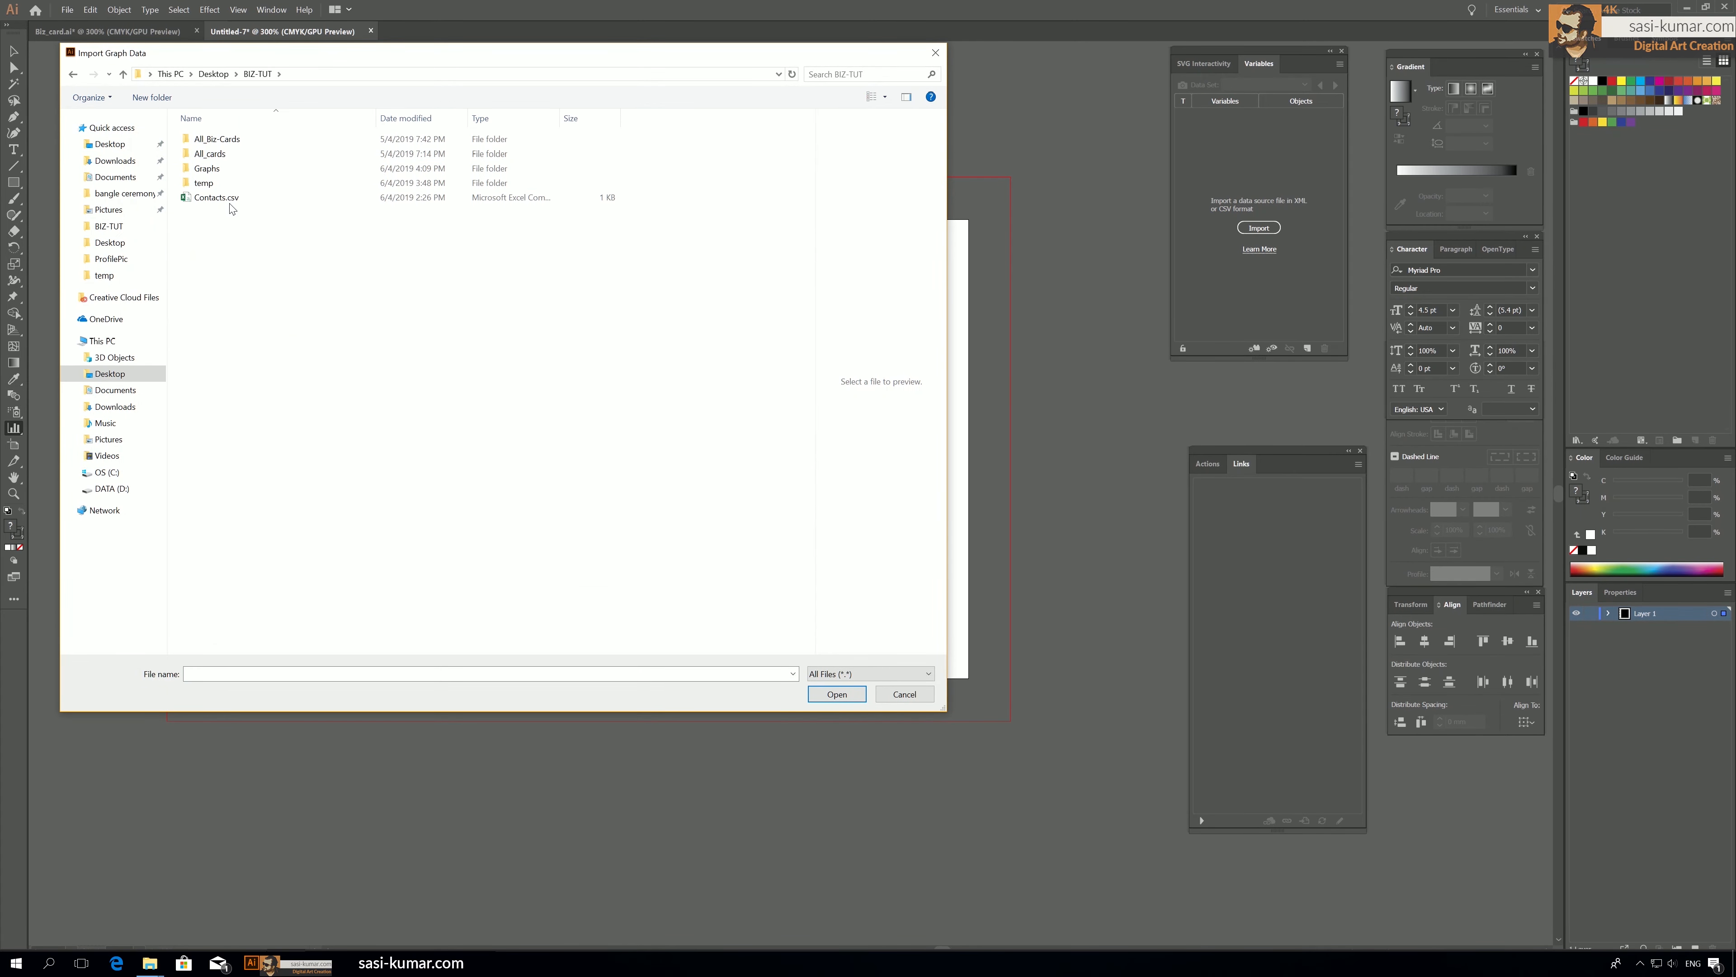
pyautogui.doubleClick(218, 168)
pyautogui.click(217, 140)
pyautogui.click(836, 694)
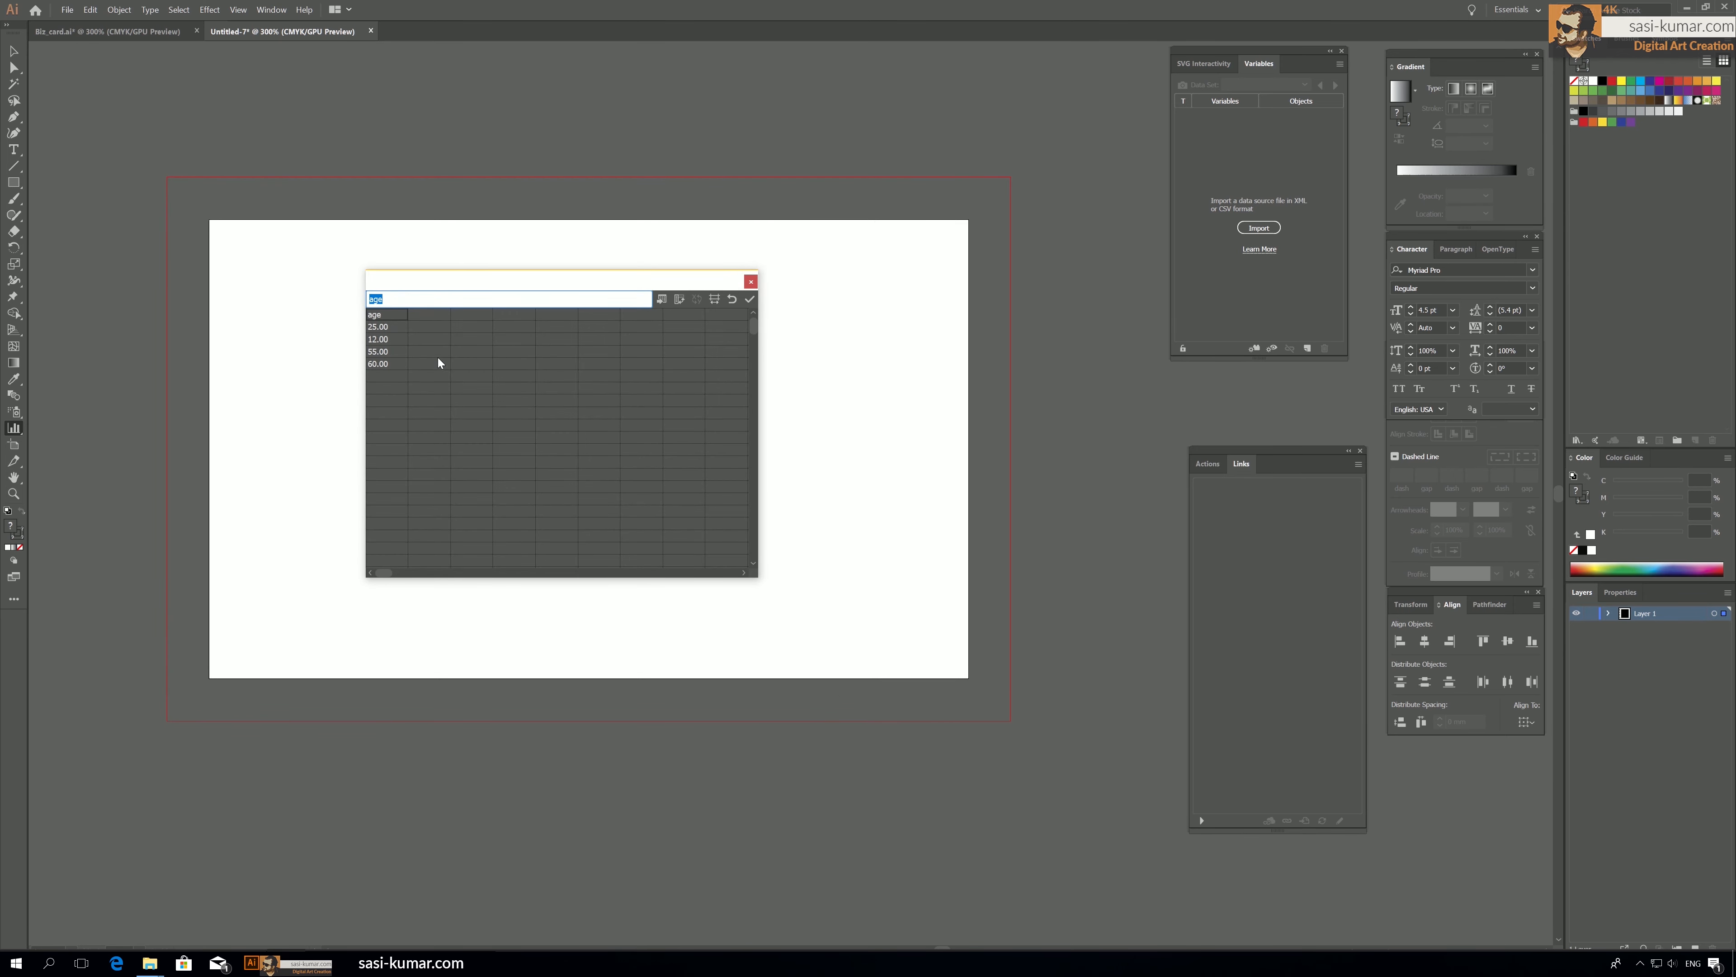
# Apply the imported age data to the column graph and close the graph data window.
pyautogui.click(751, 300)
pyautogui.moveTo(666, 282); pyautogui.dragTo(1064, 165)
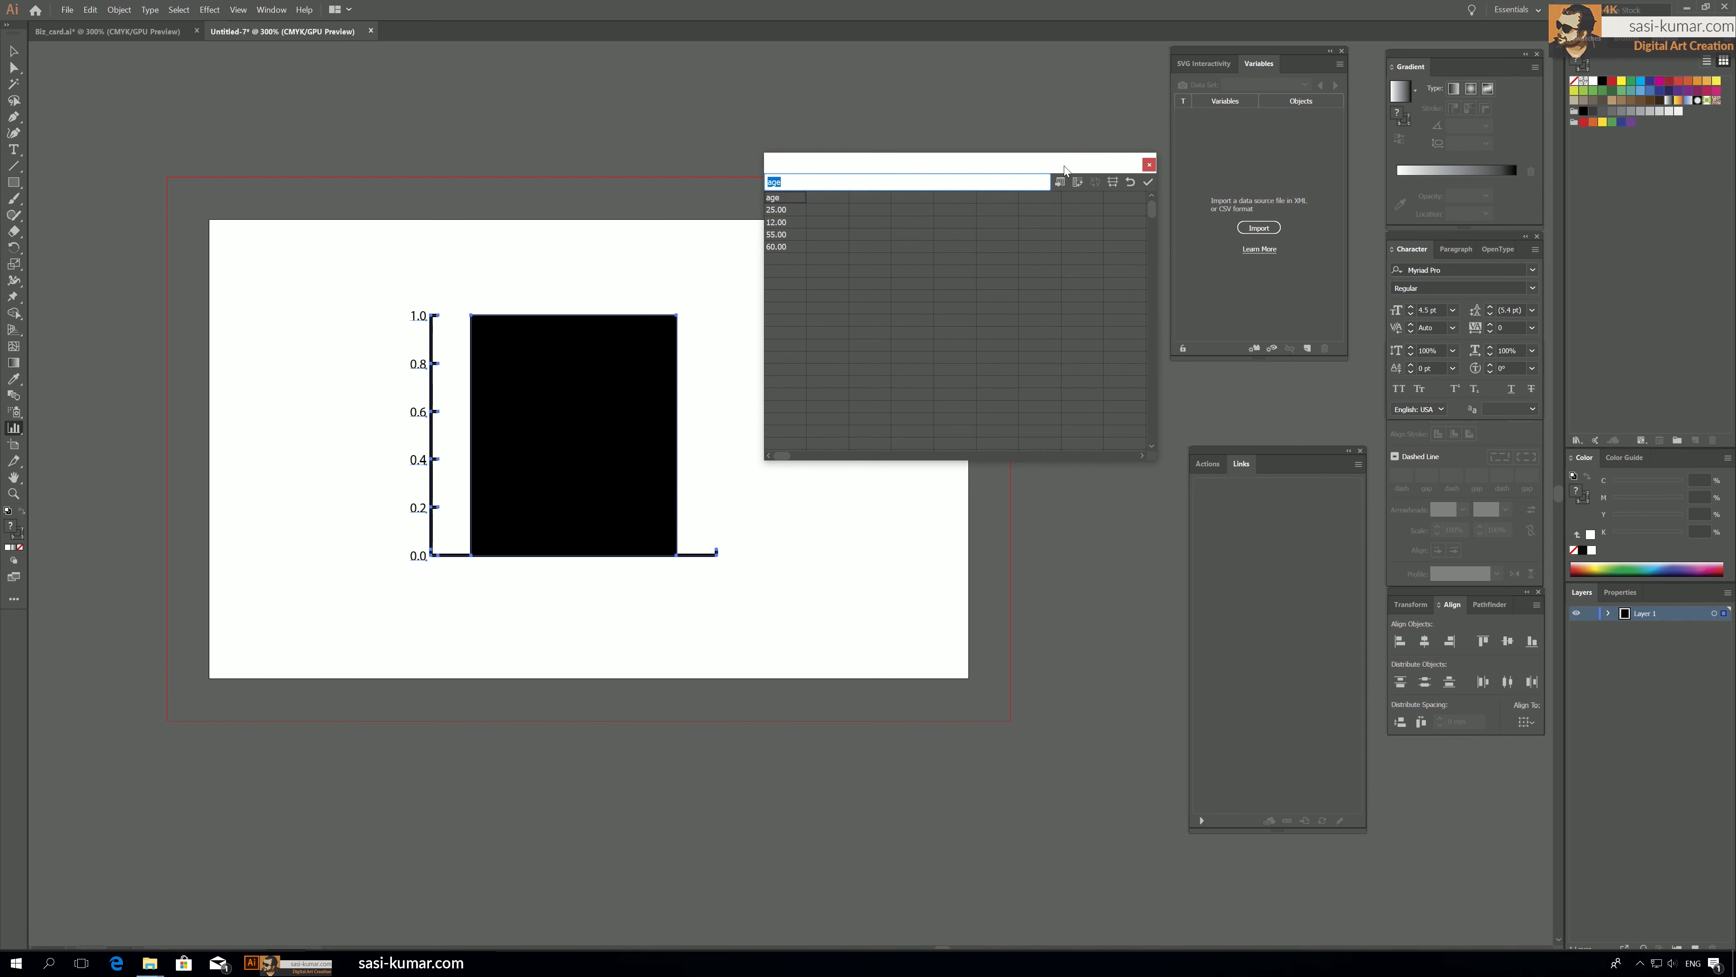
pyautogui.click(1148, 183)
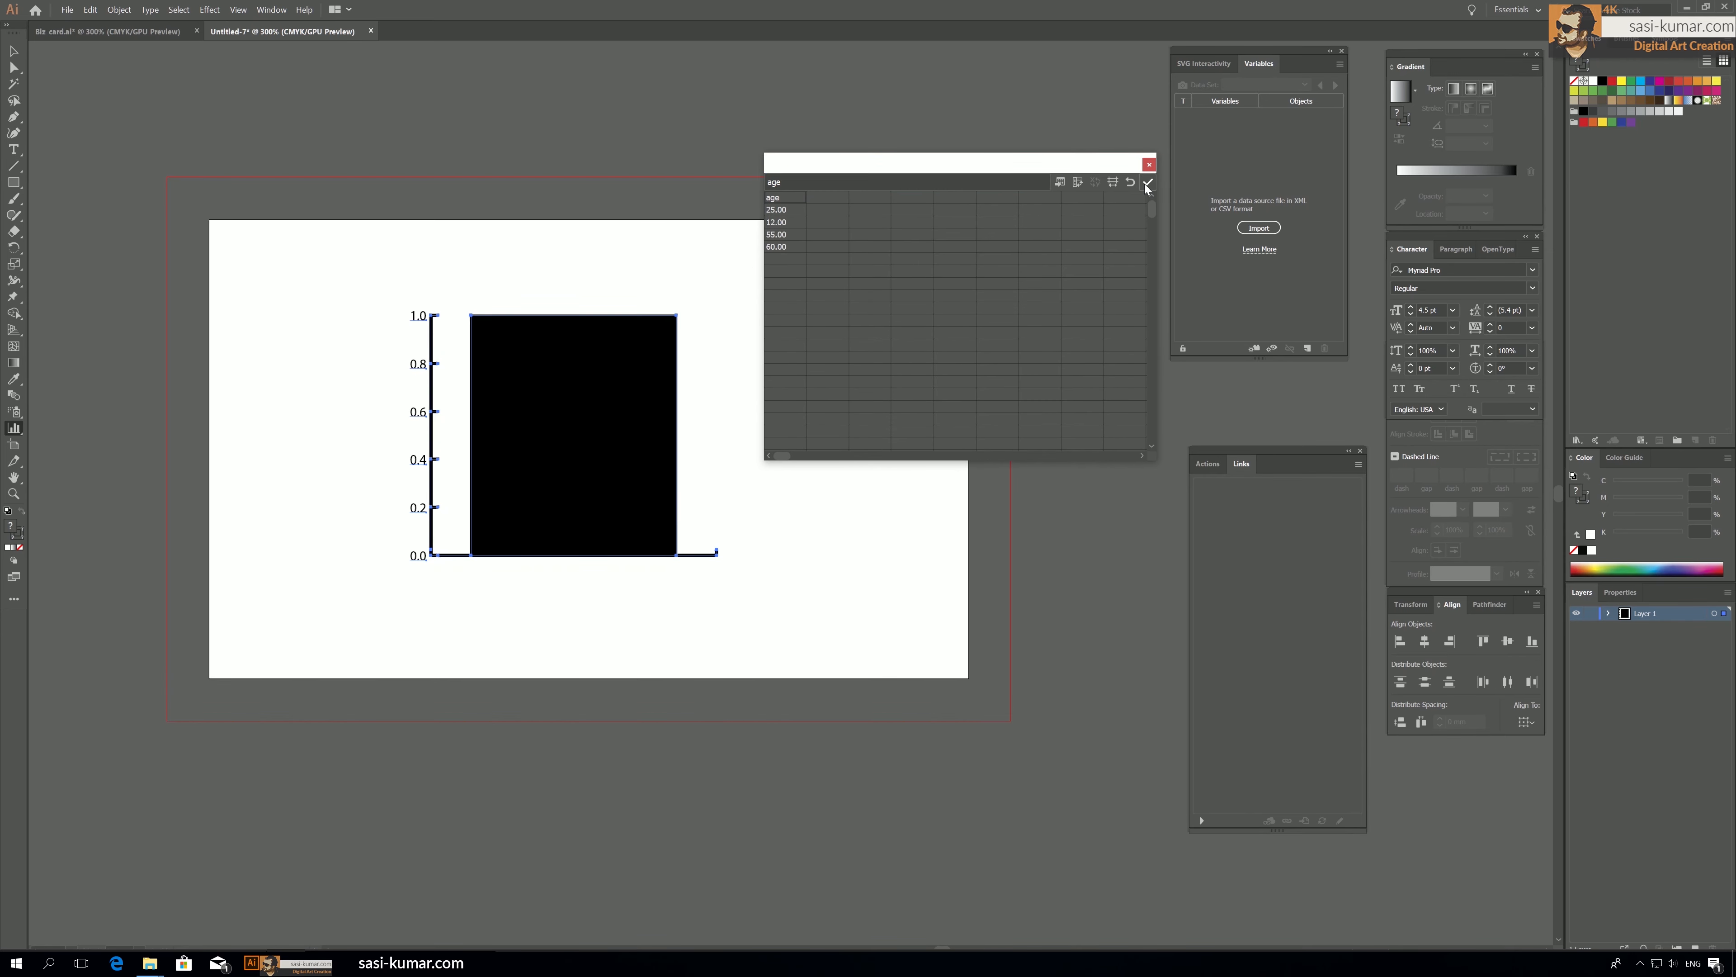
pyautogui.moveTo(968, 170); pyautogui.dragTo(1284, 156)
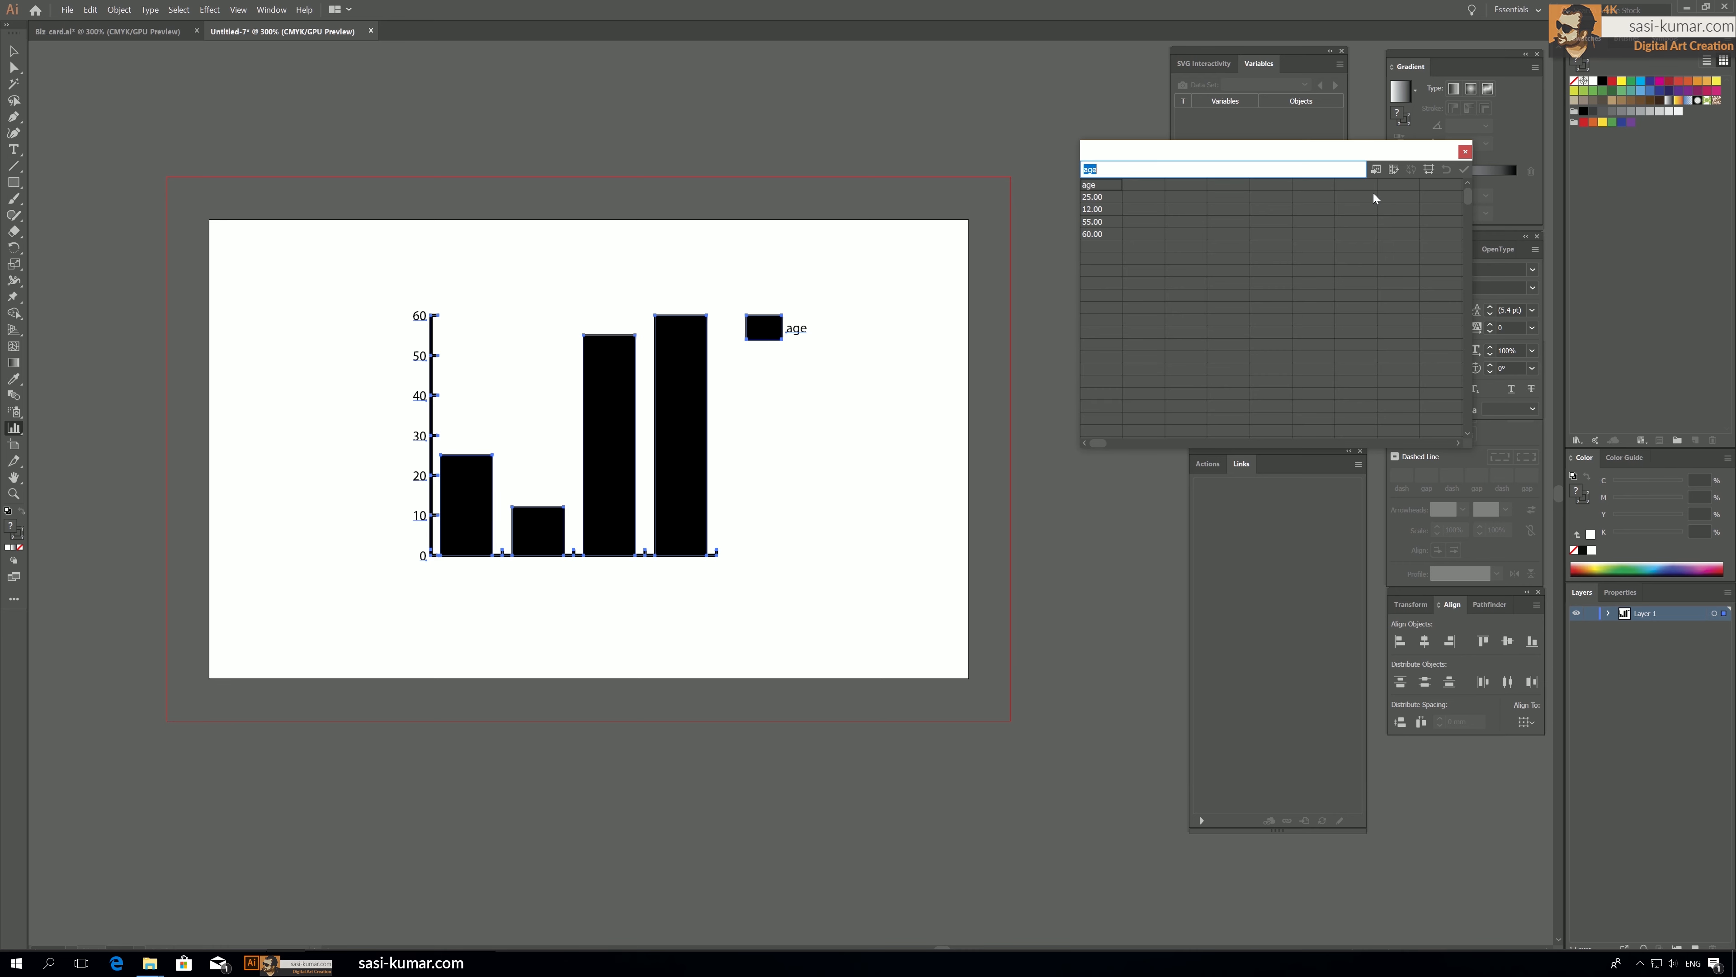
pyautogui.click(1465, 154)
# Deselect the column graph and move it slightly down and to the left on the artboard.
pyautogui.press('v')
pyautogui.click(727, 139)
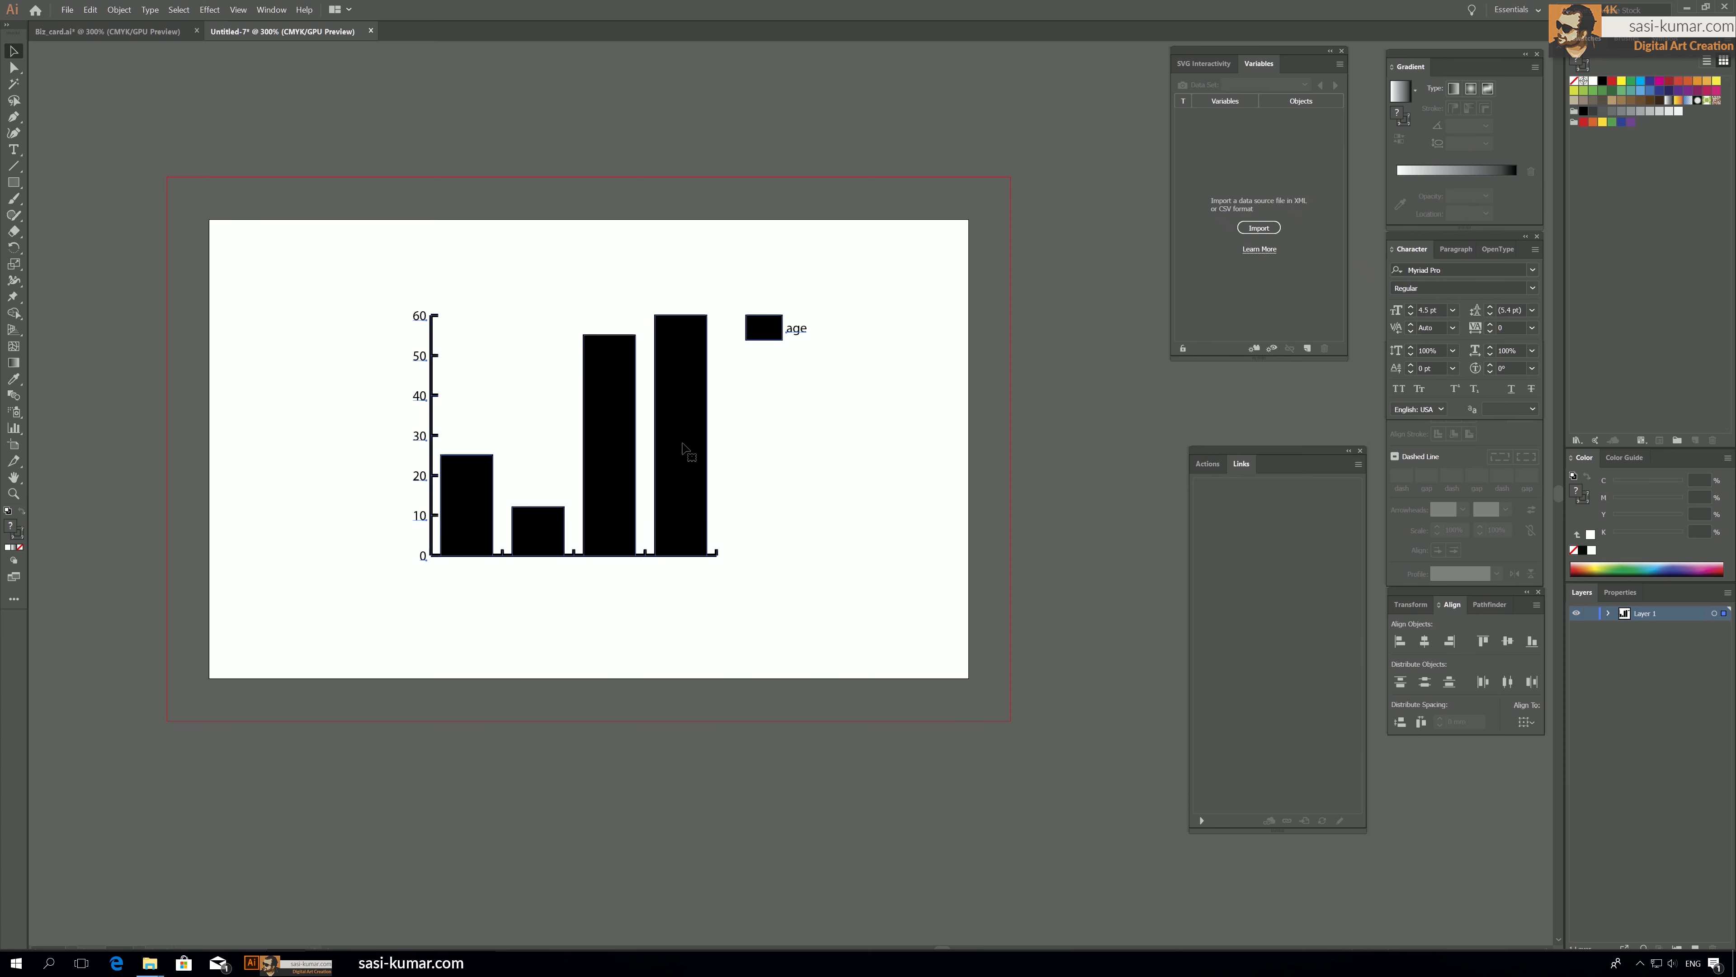
pyautogui.moveTo(683, 444); pyautogui.dragTo(669, 448)
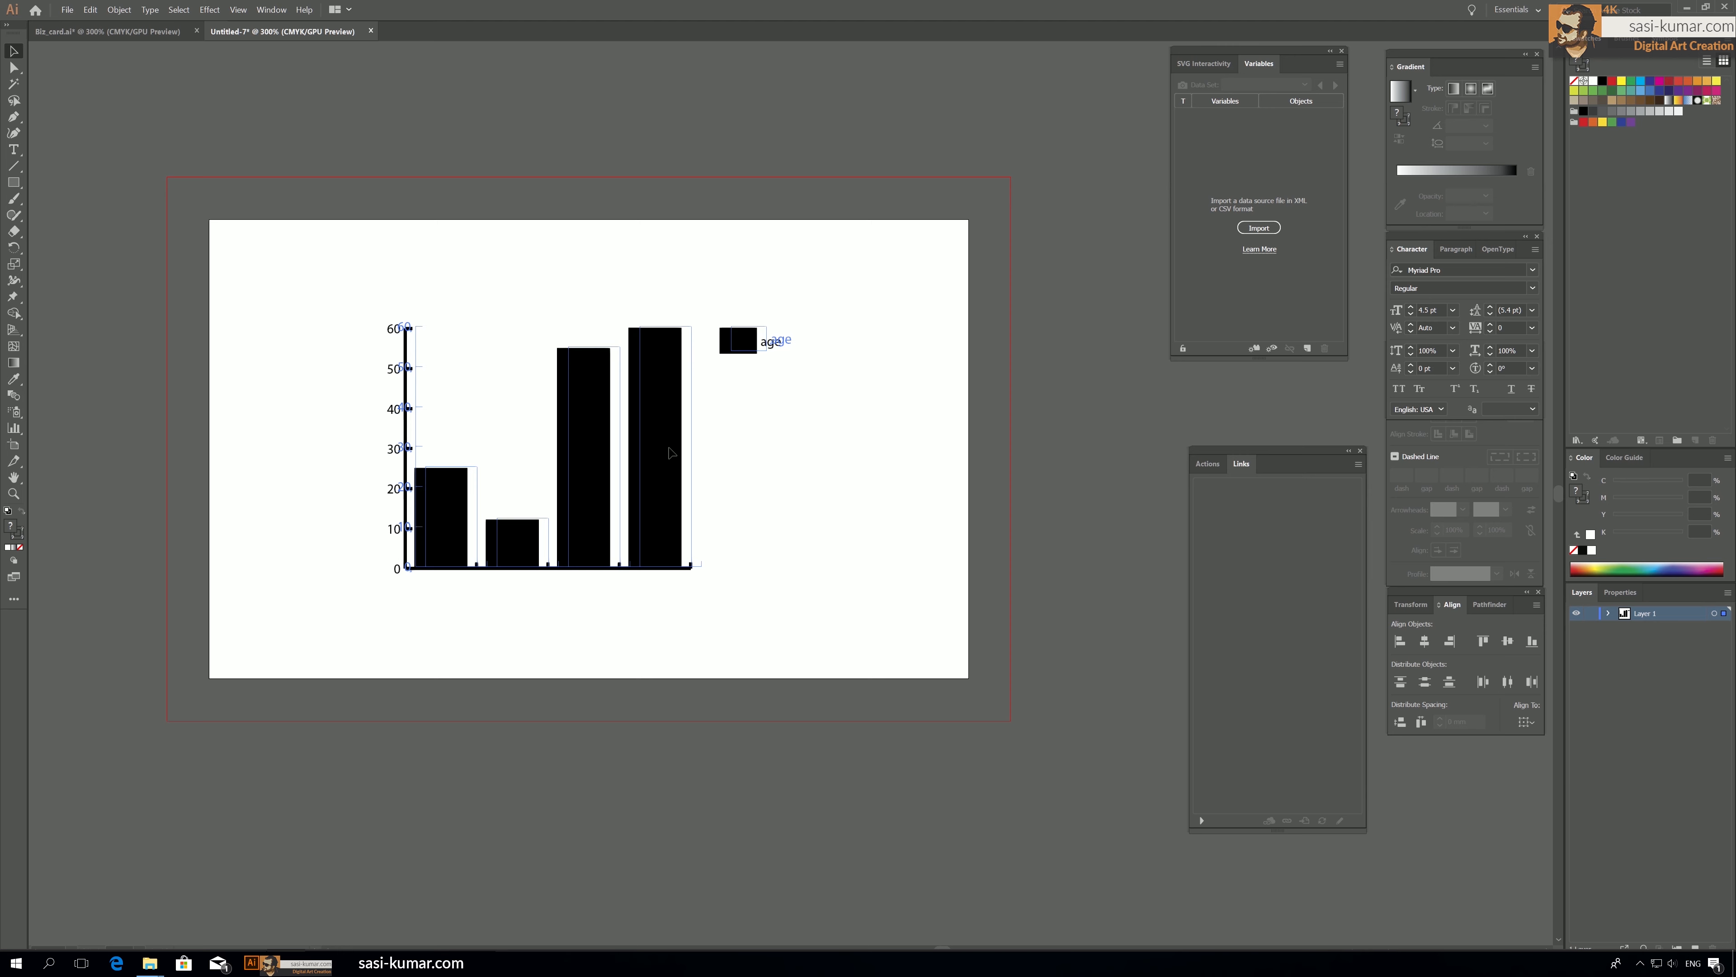
pyautogui.moveTo(669, 448); pyautogui.dragTo(669, 448)
# Switch to the DATA.txt workbook in Excel and replace the header in cell A1 with weight.
pyautogui.click(524, 963)
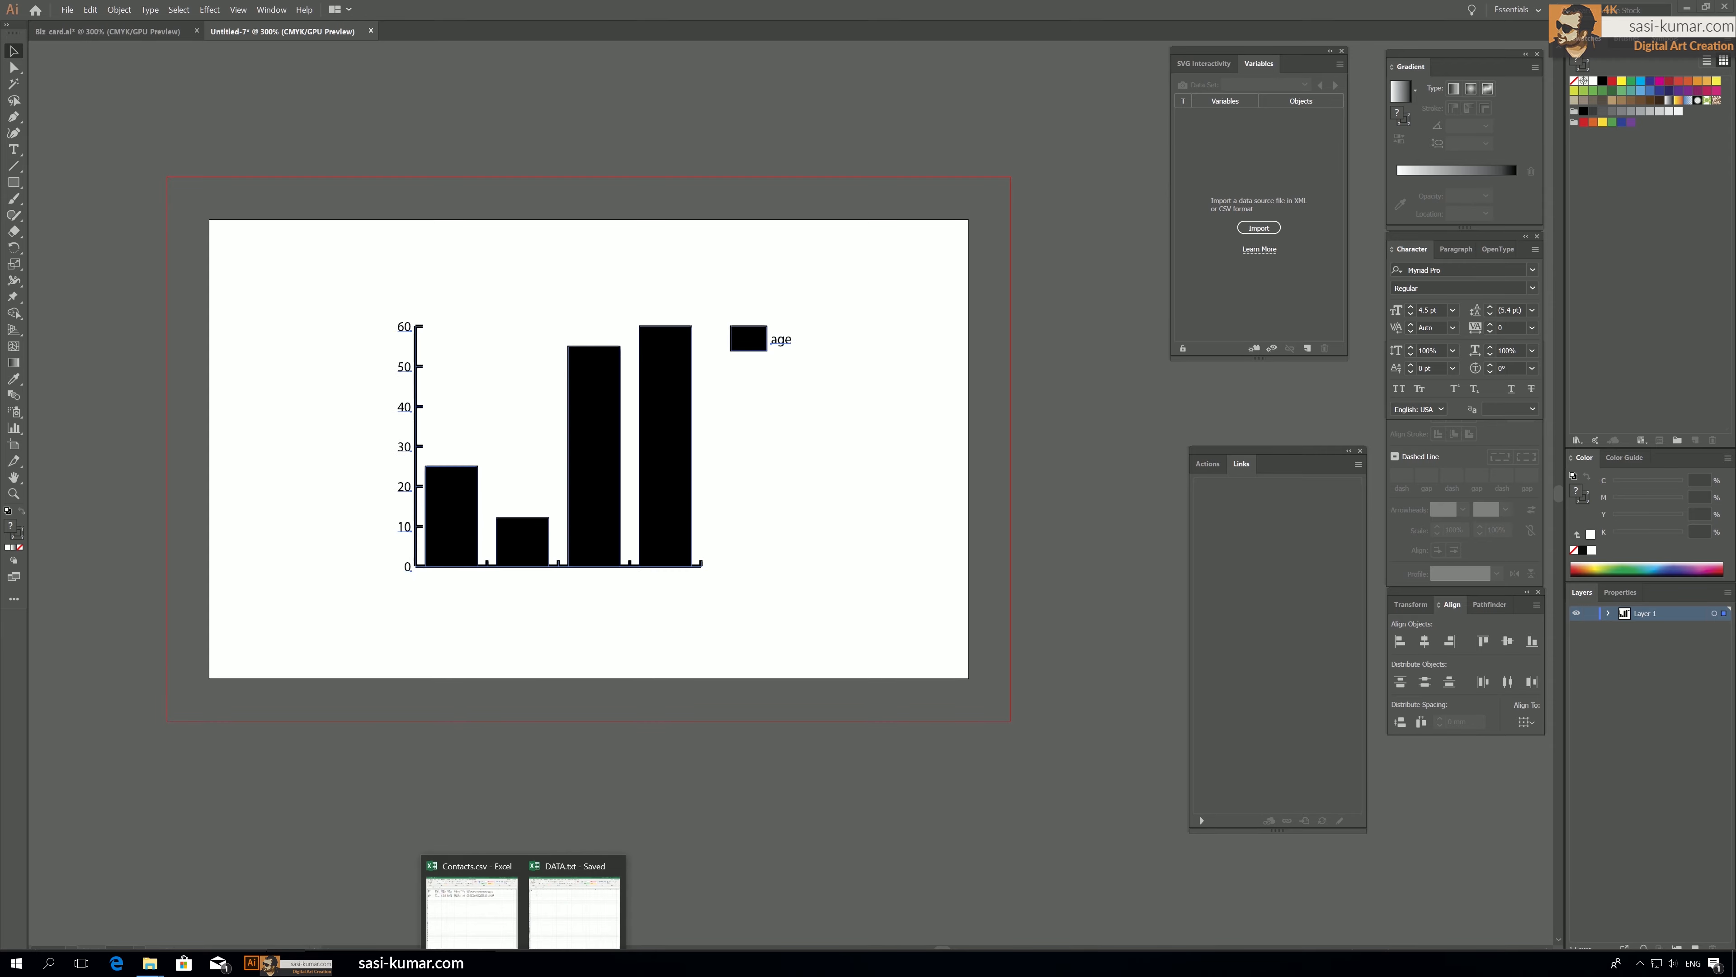
pyautogui.click(574, 910)
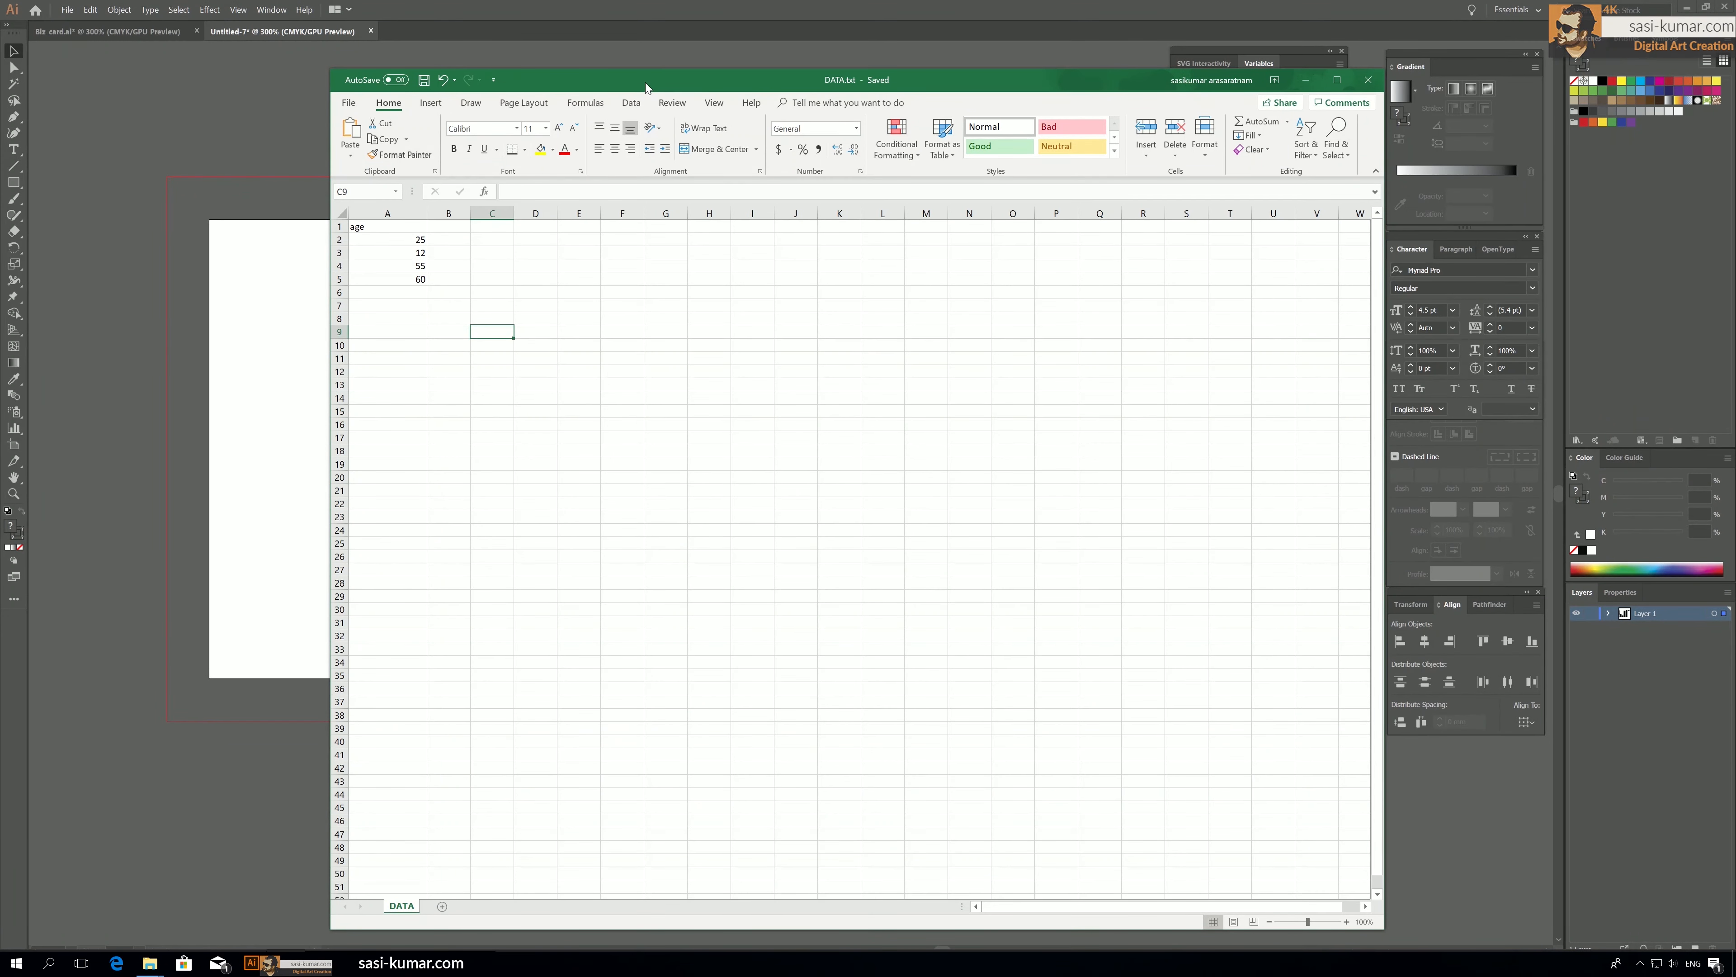
pyautogui.moveTo(646, 83); pyautogui.dragTo(673, 57)
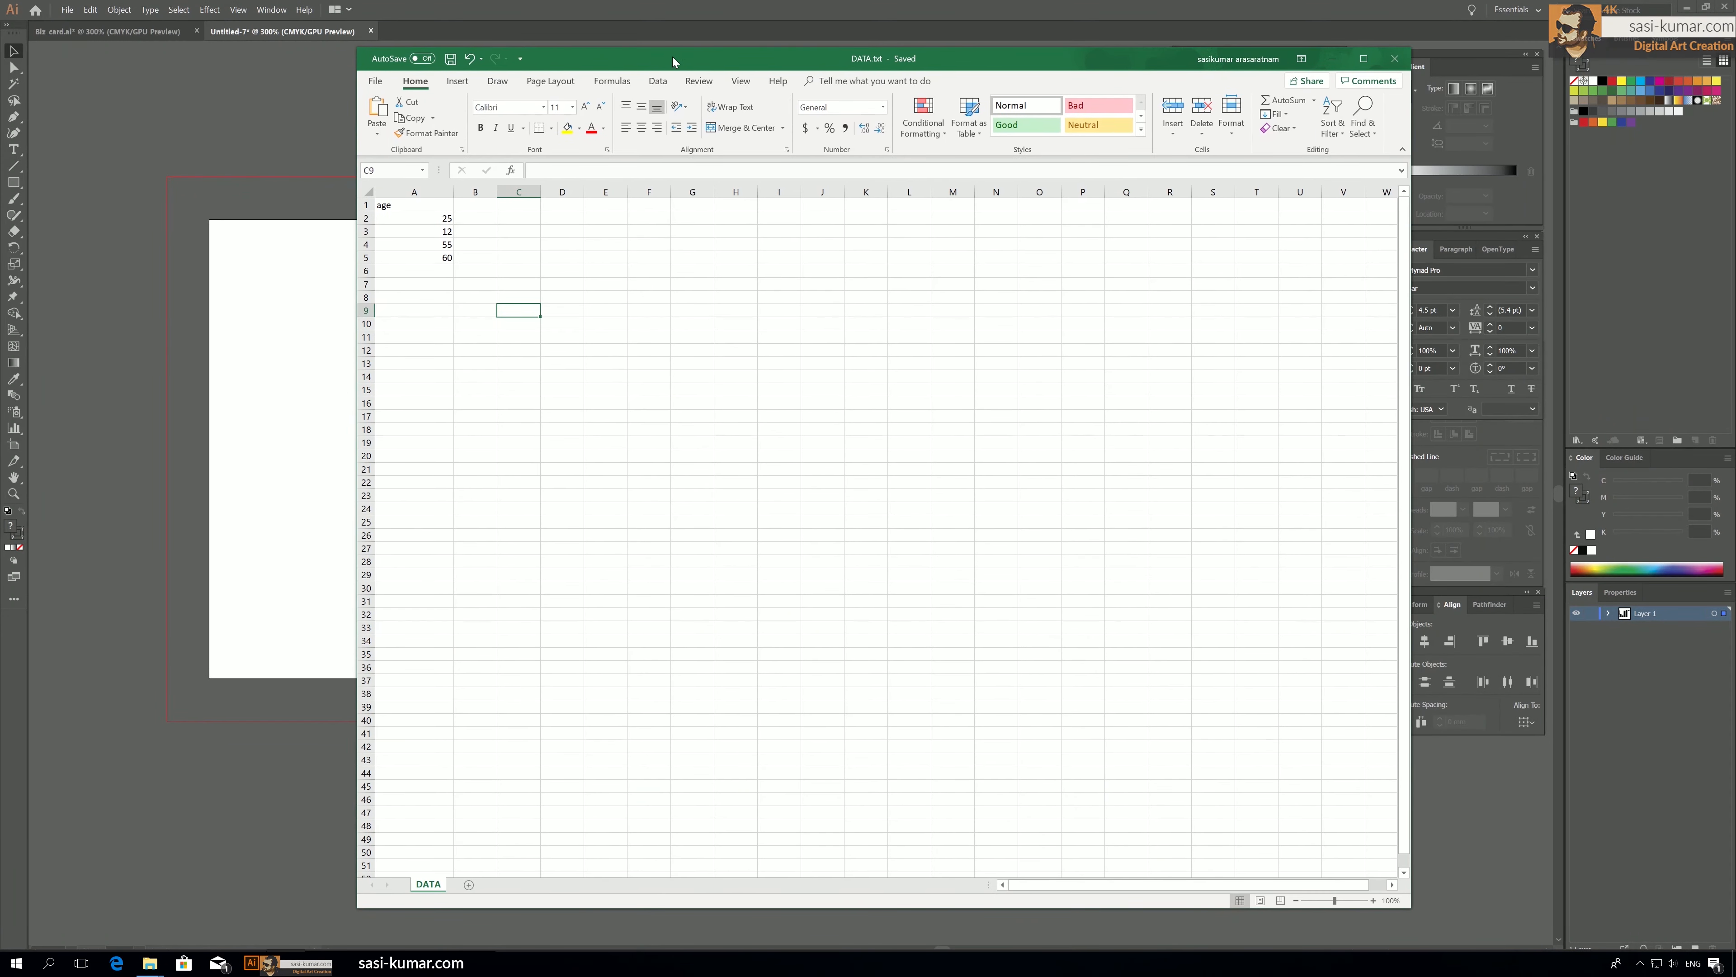
pyautogui.doubleClick(411, 207)
pyautogui.moveTo(408, 205); pyautogui.dragTo(377, 204)
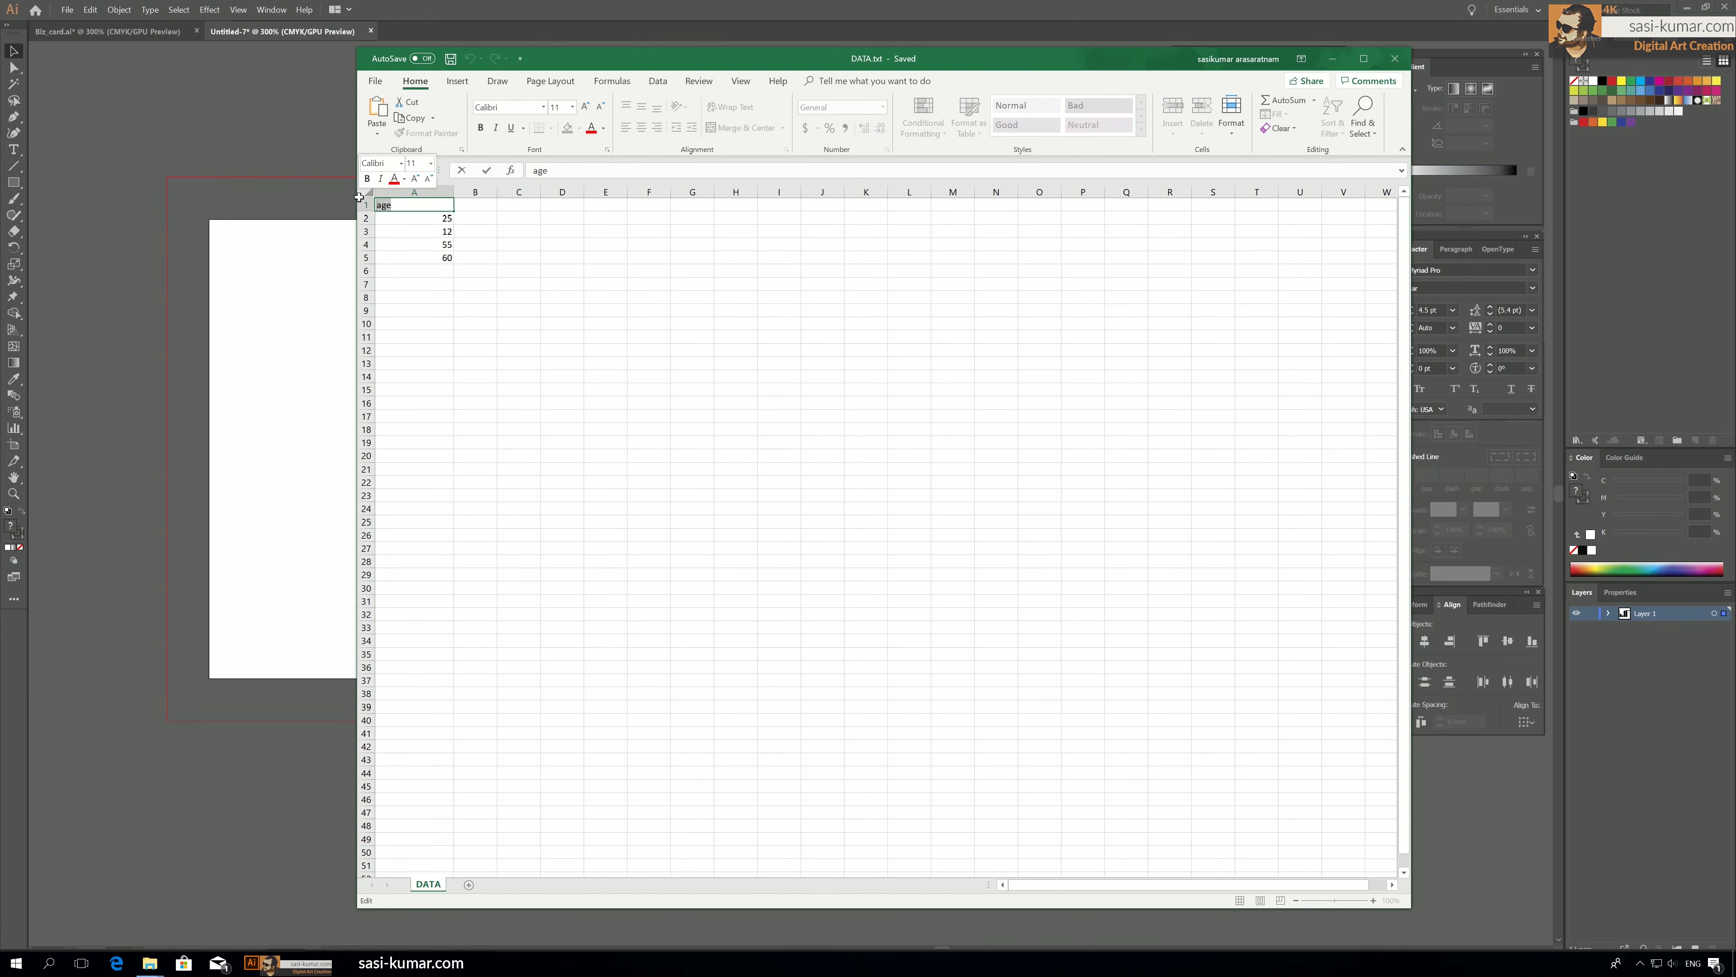
pyautogui.write('W')
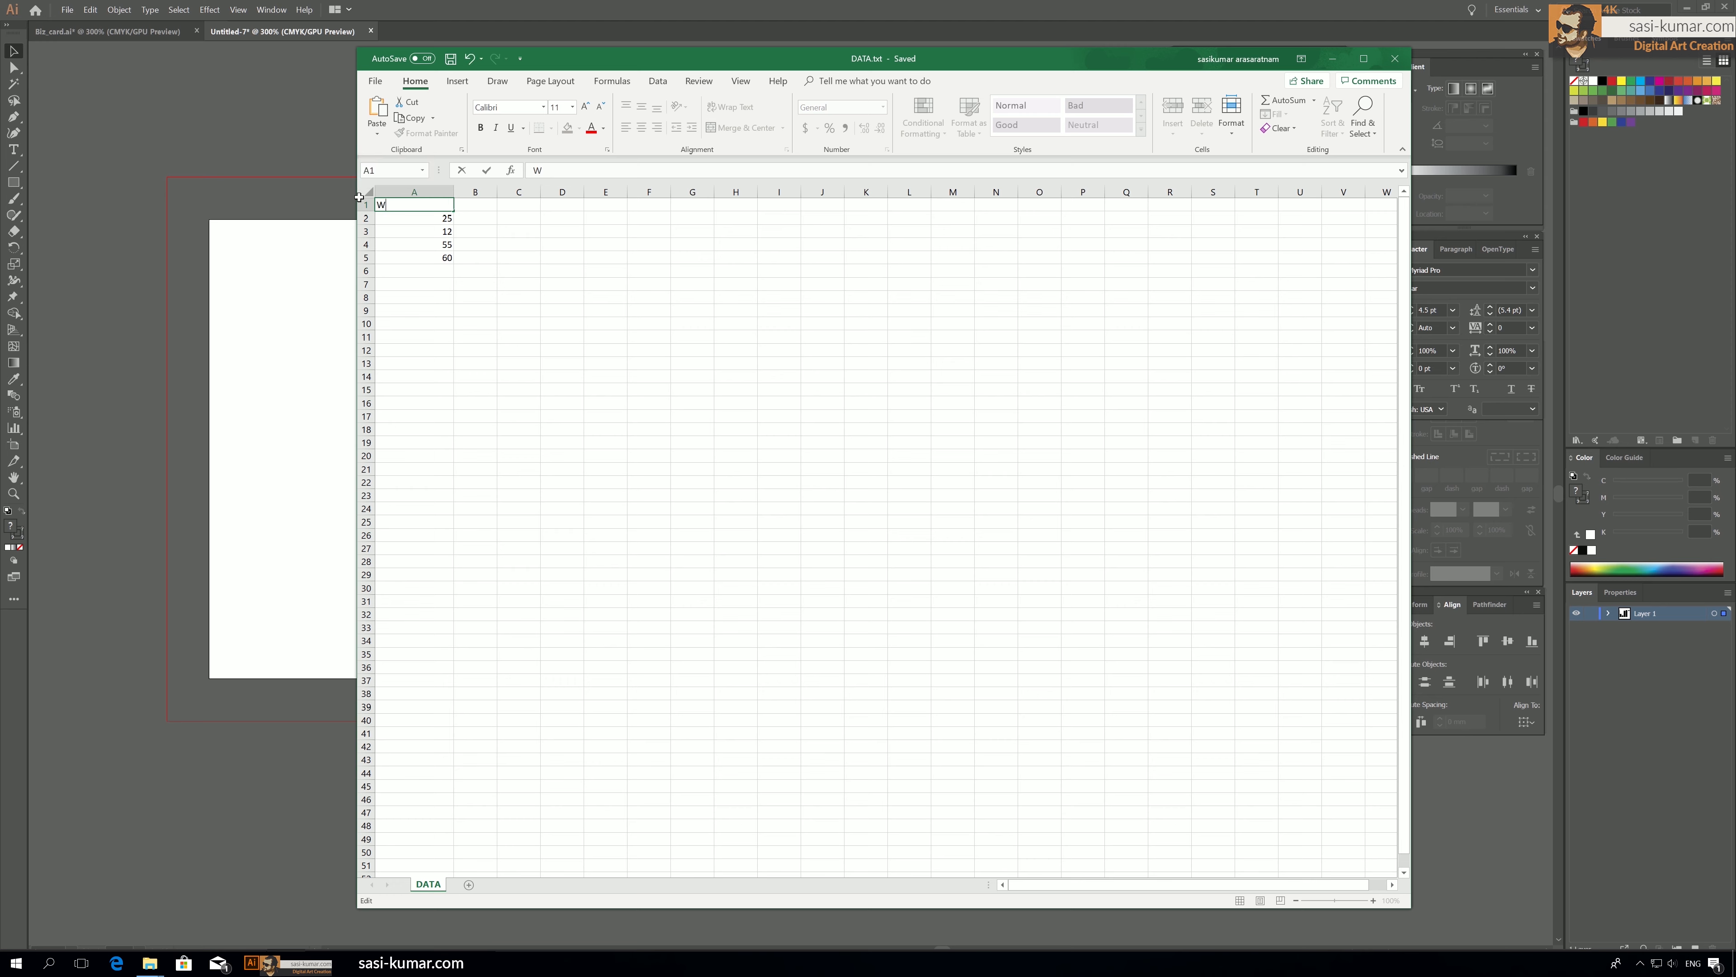
pyautogui.press('BackSpace')
pyautogui.press('BackSpace')
pyautogui.click(475, 269)
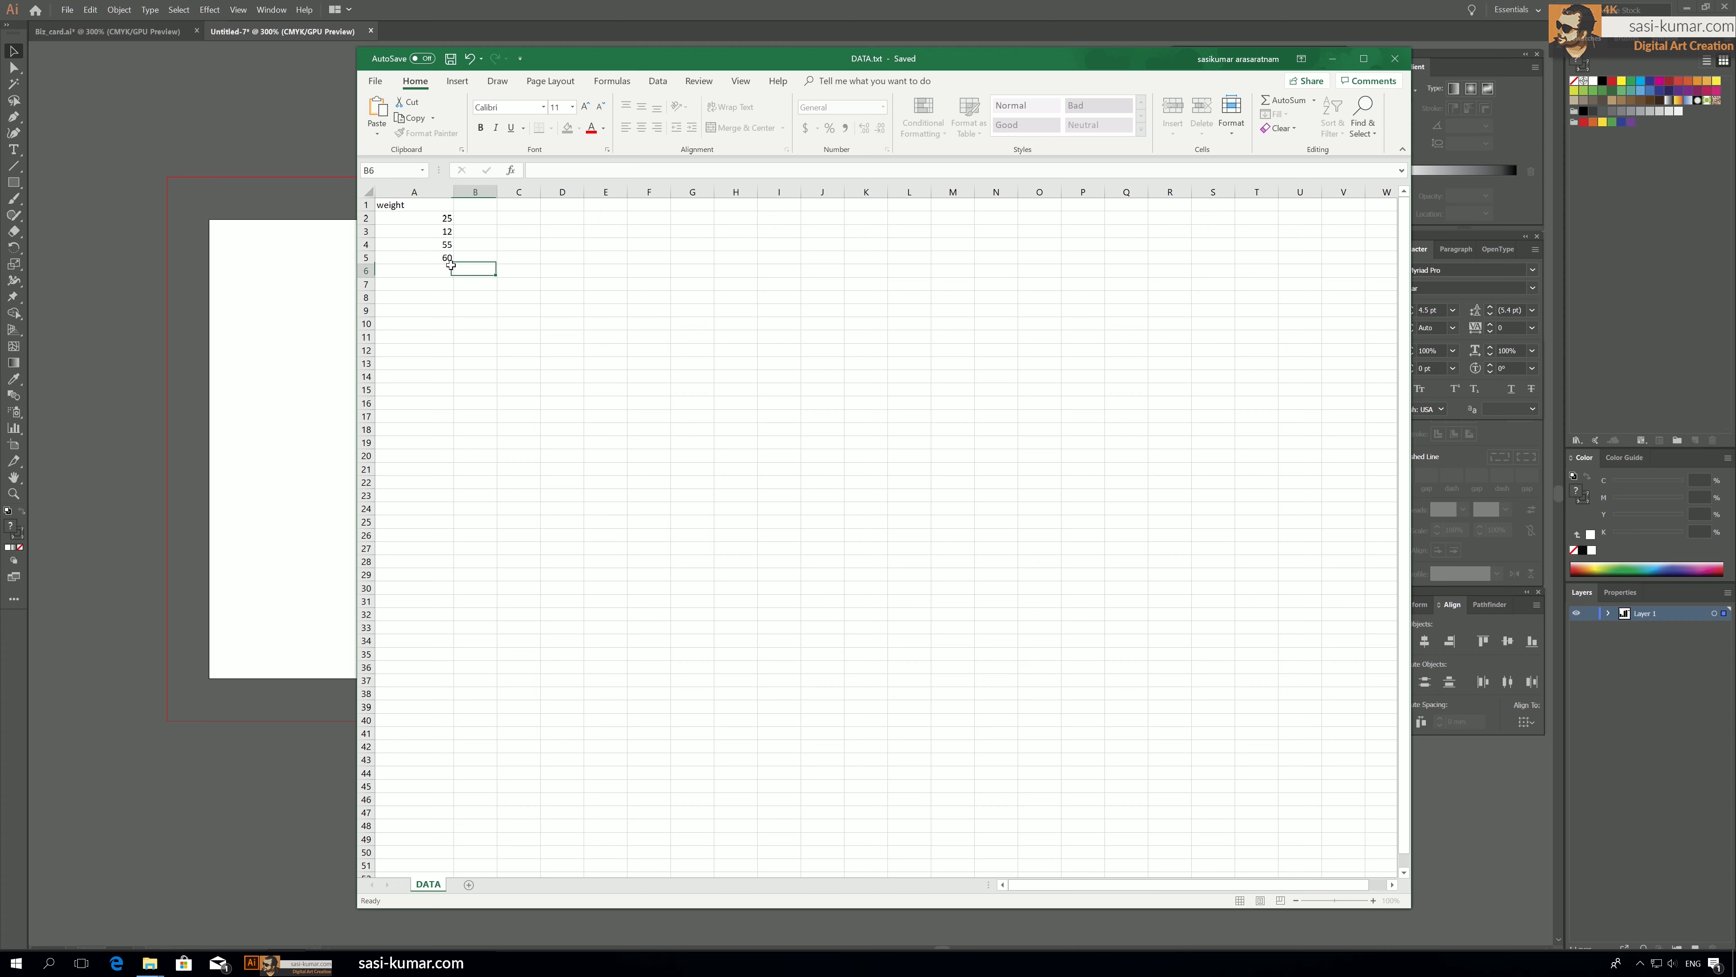
# Replace the values under the weight header in cells A2 to A5 with 55, 60, 92 and 75.
pyautogui.click(444, 217)
pyautogui.doubleClick(451, 218)
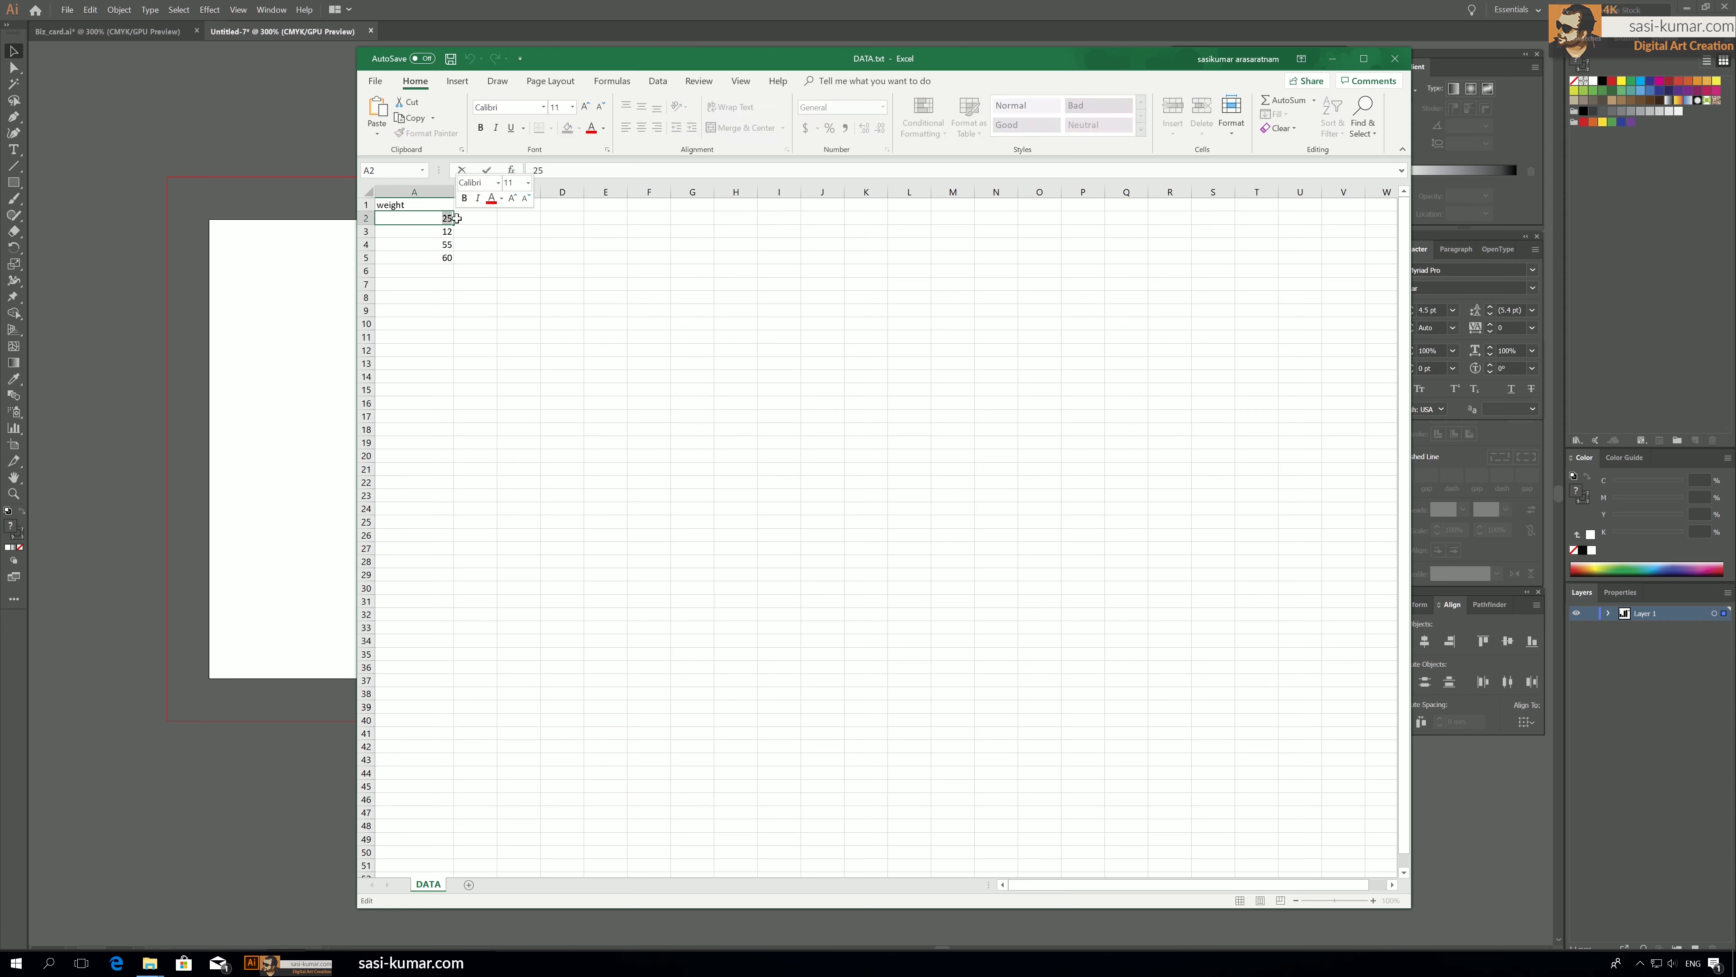
pyautogui.write('55')
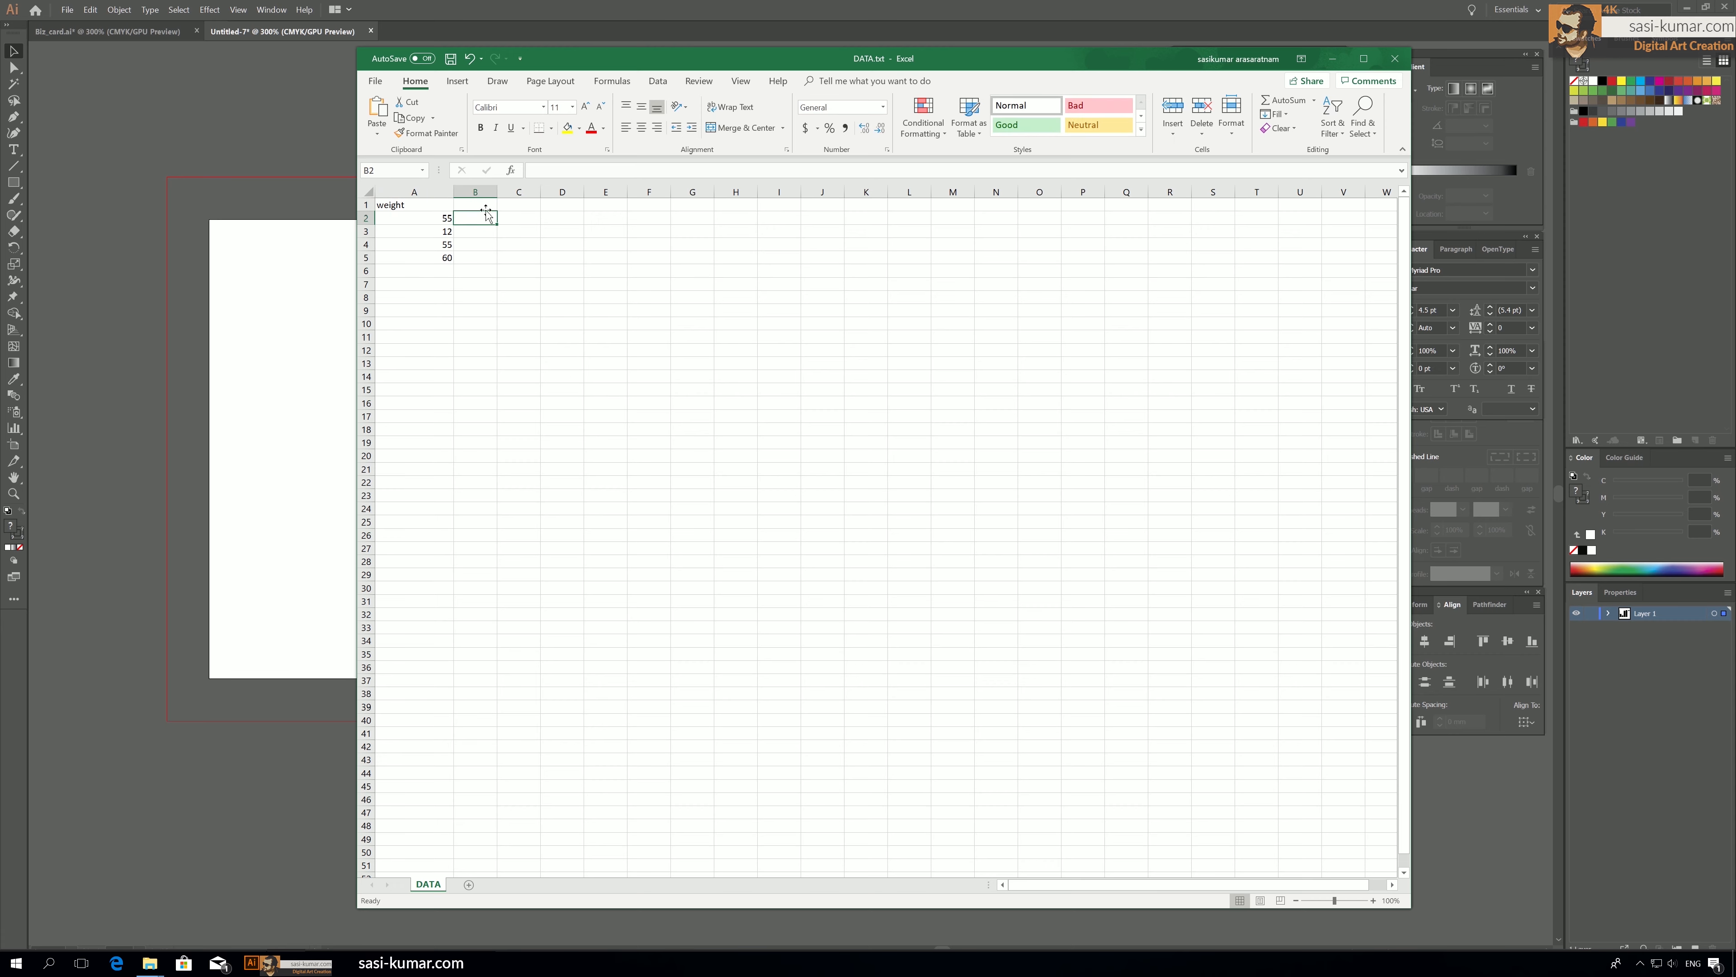
pyautogui.doubleClick(447, 232)
pyautogui.doubleClick(447, 231)
pyautogui.write('60')
pyautogui.doubleClick(447, 244)
pyautogui.doubleClick(447, 245)
pyautogui.write('92')
pyautogui.doubleClick(447, 257)
pyautogui.doubleClick(447, 257)
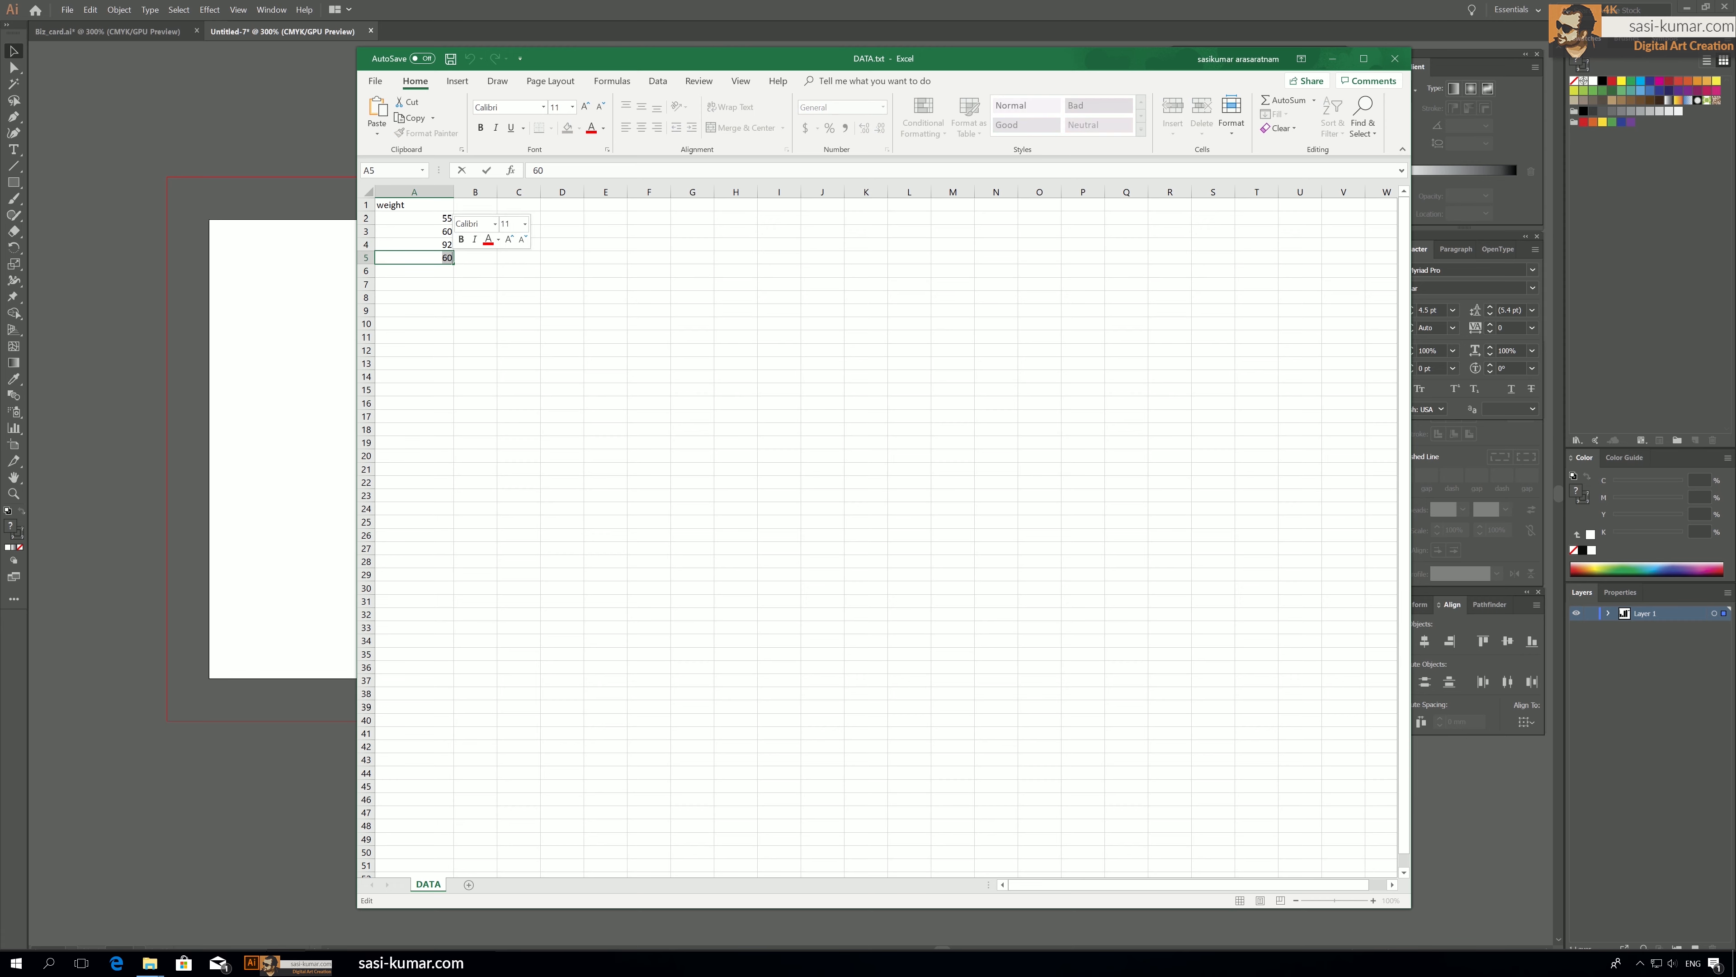
pyautogui.write('75')
pyautogui.click(517, 311)
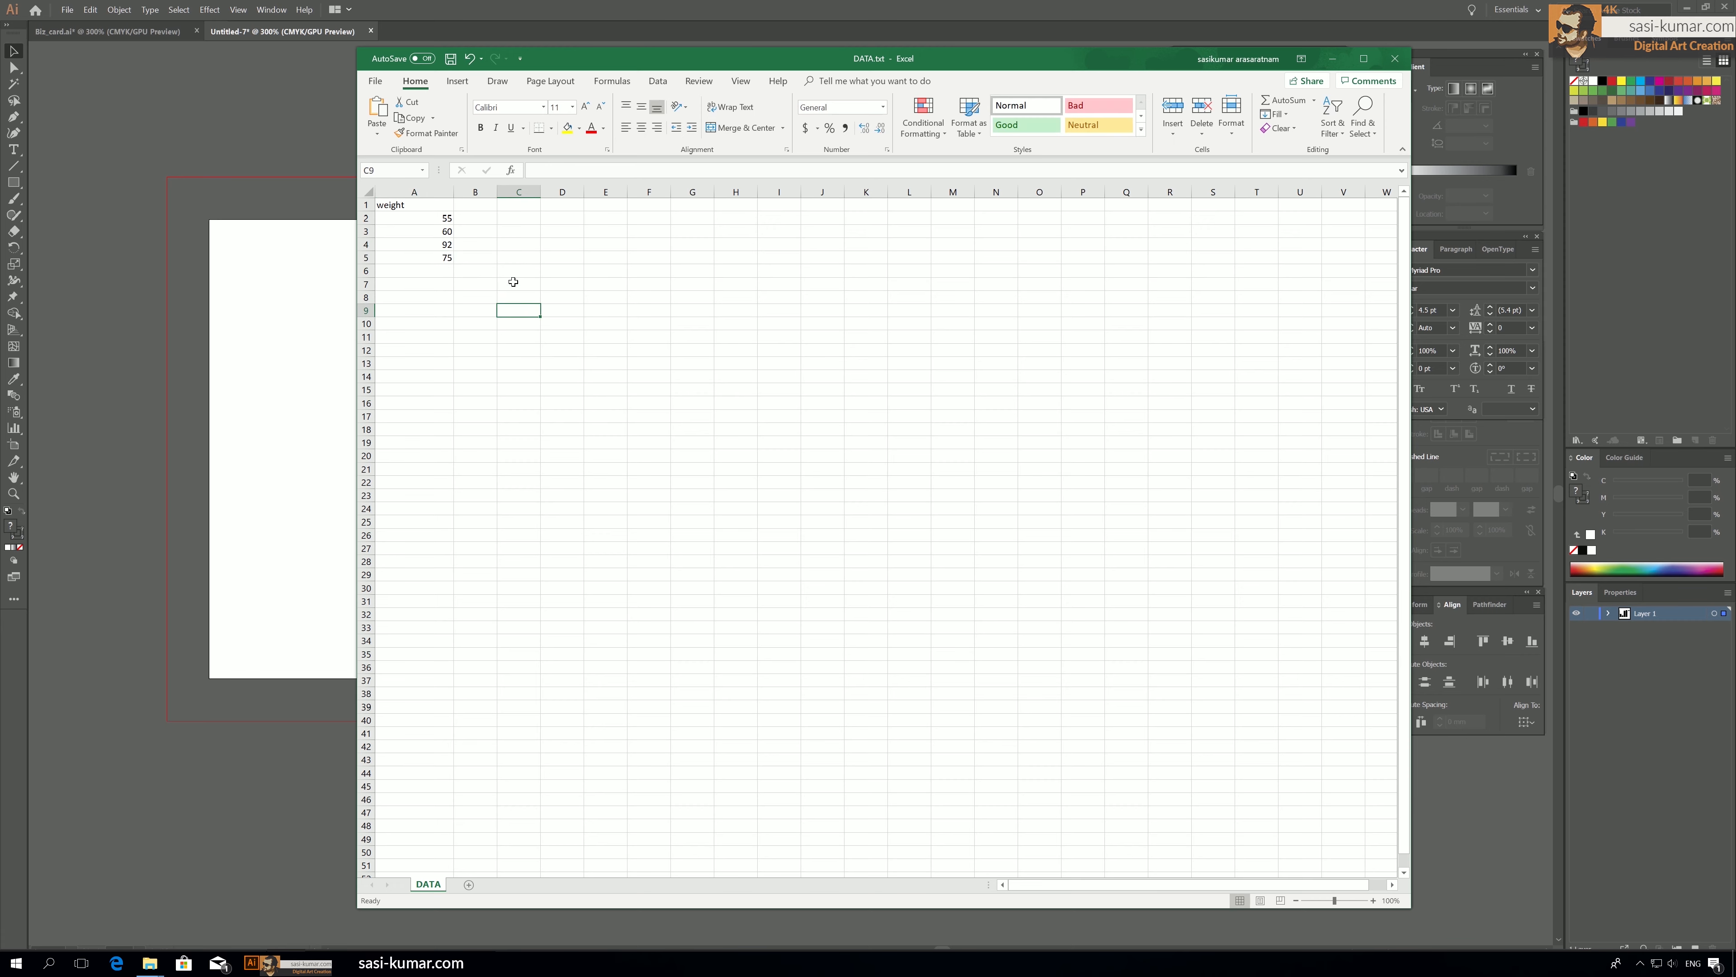
# Save the weight data as a new tab-delimited text file named DATA2.txt in the BIZ-TUT Graphs folder.
pyautogui.click(374, 81)
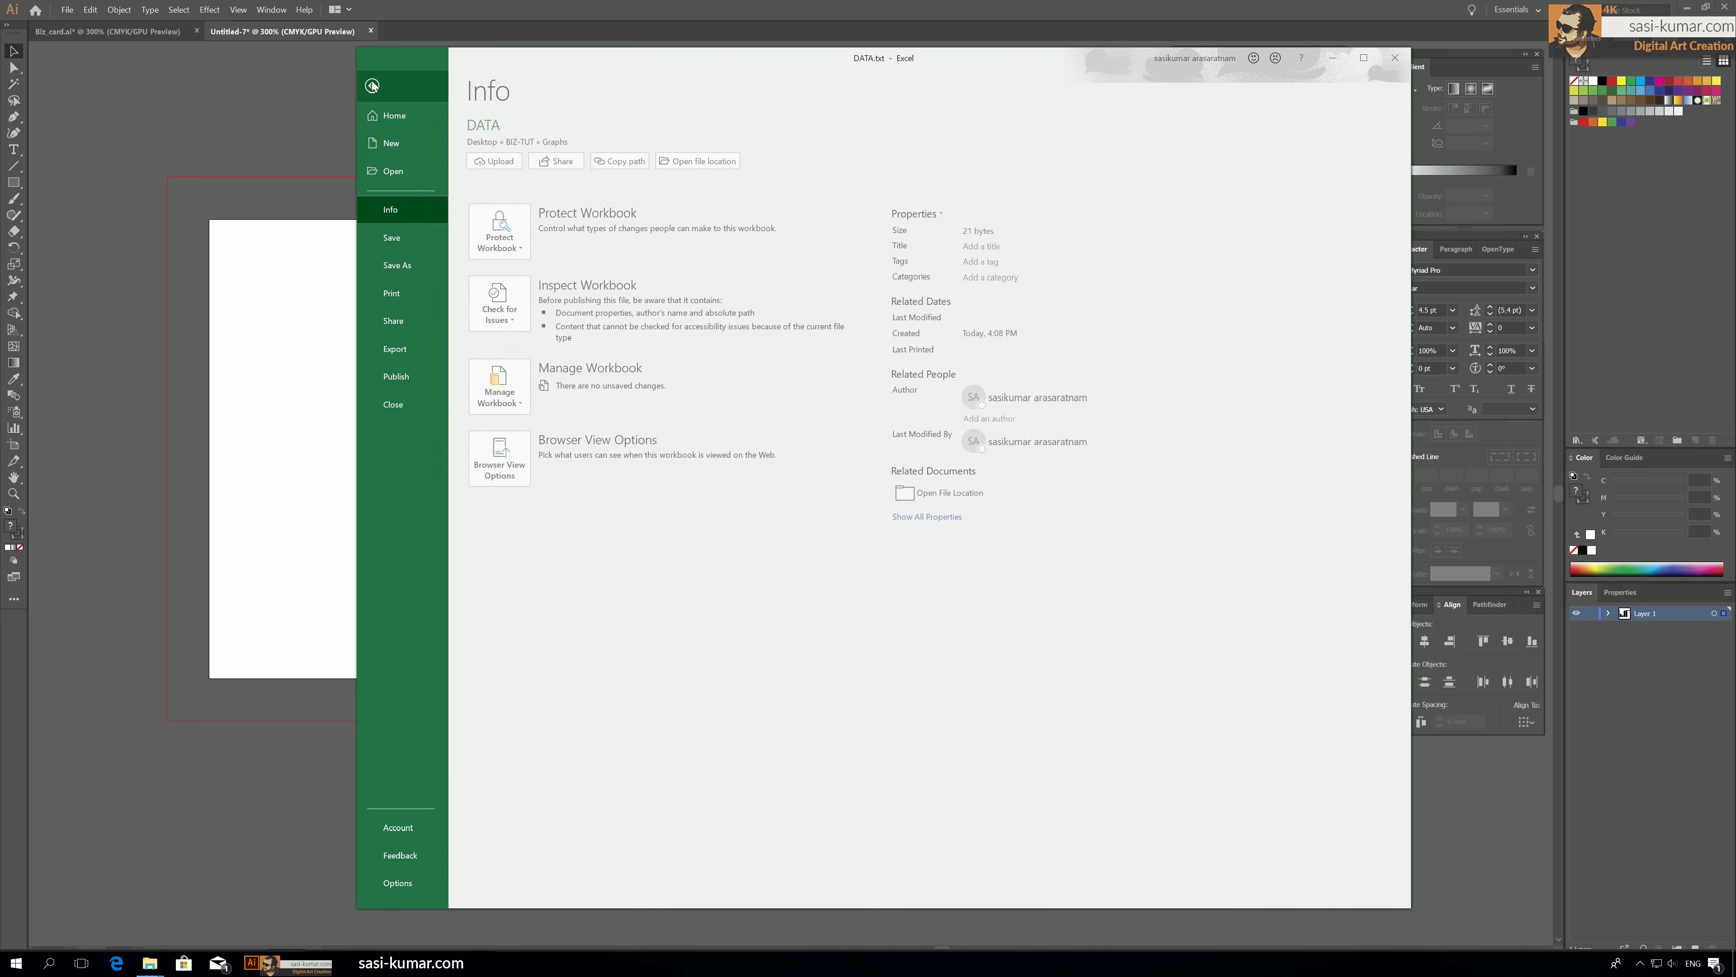
pyautogui.click(409, 266)
pyautogui.click(503, 311)
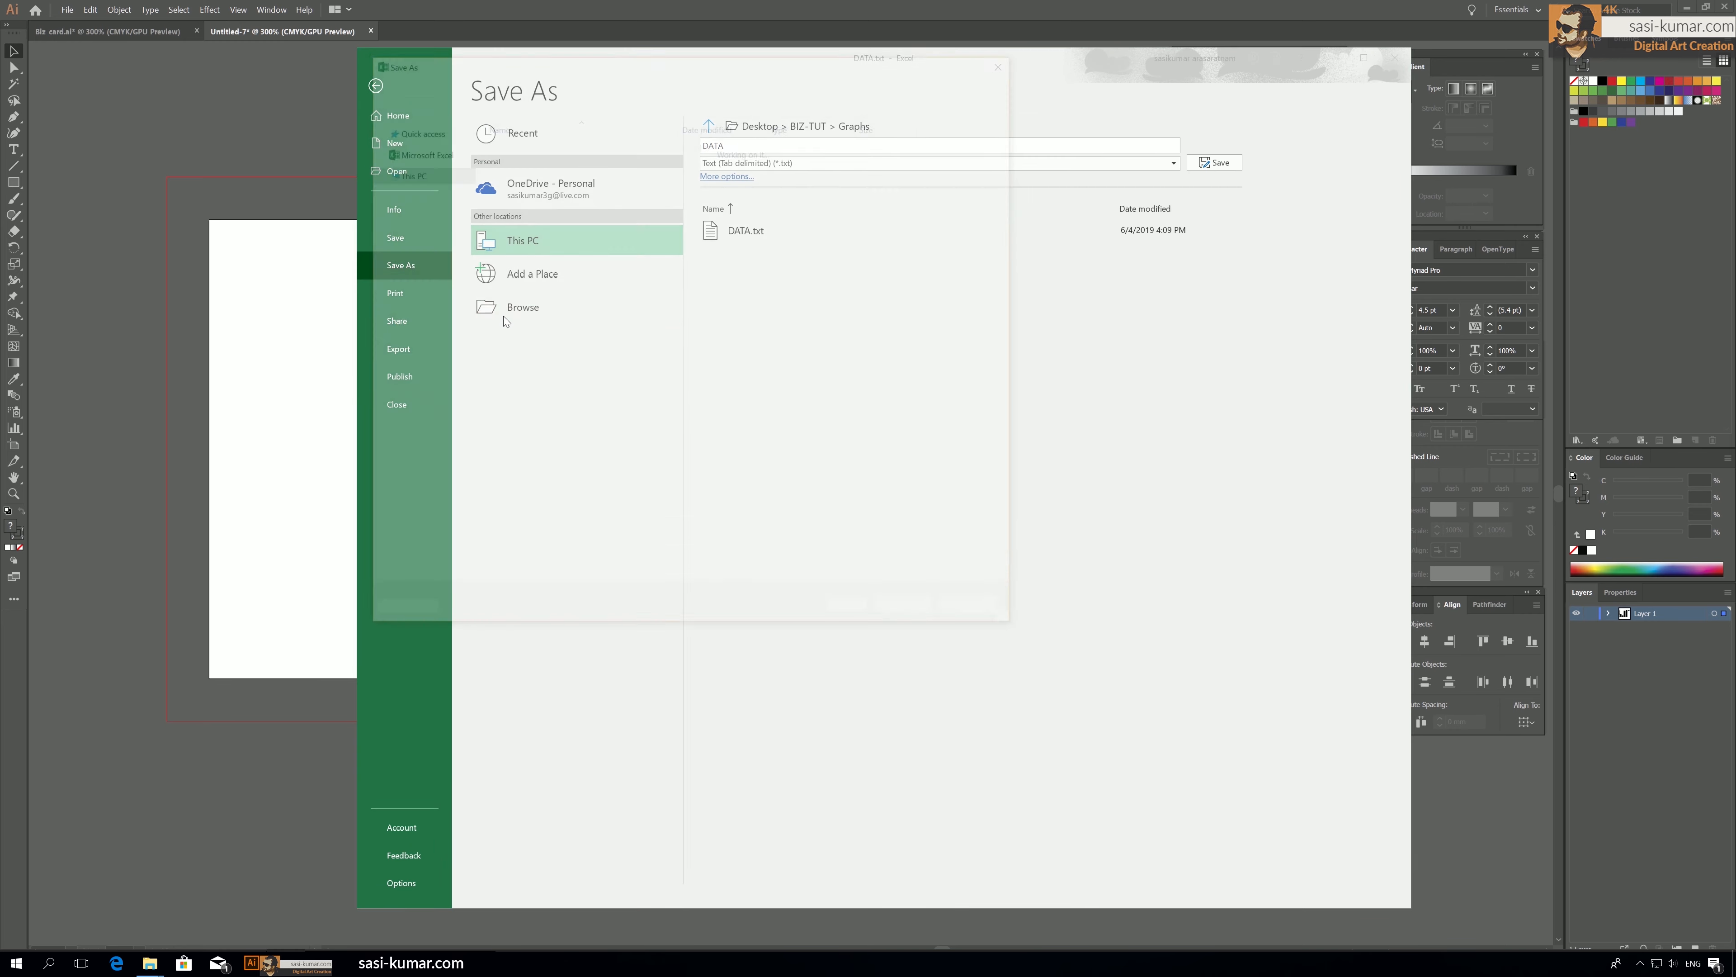
pyautogui.click(512, 147)
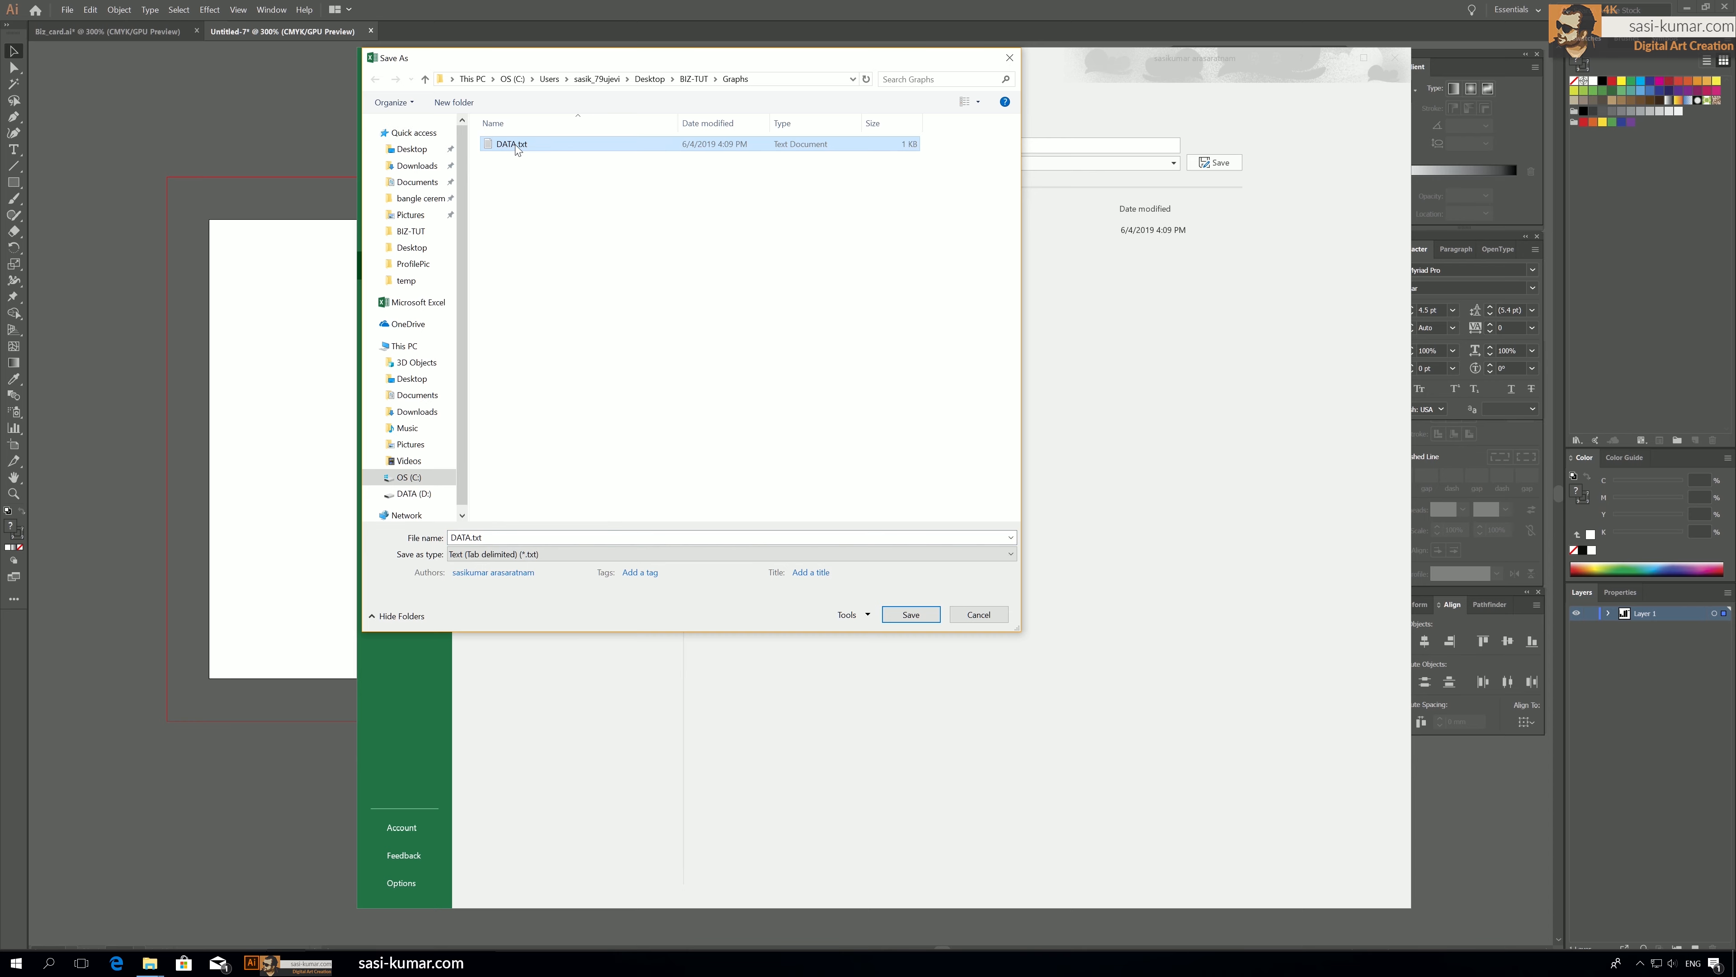
pyautogui.click(470, 538)
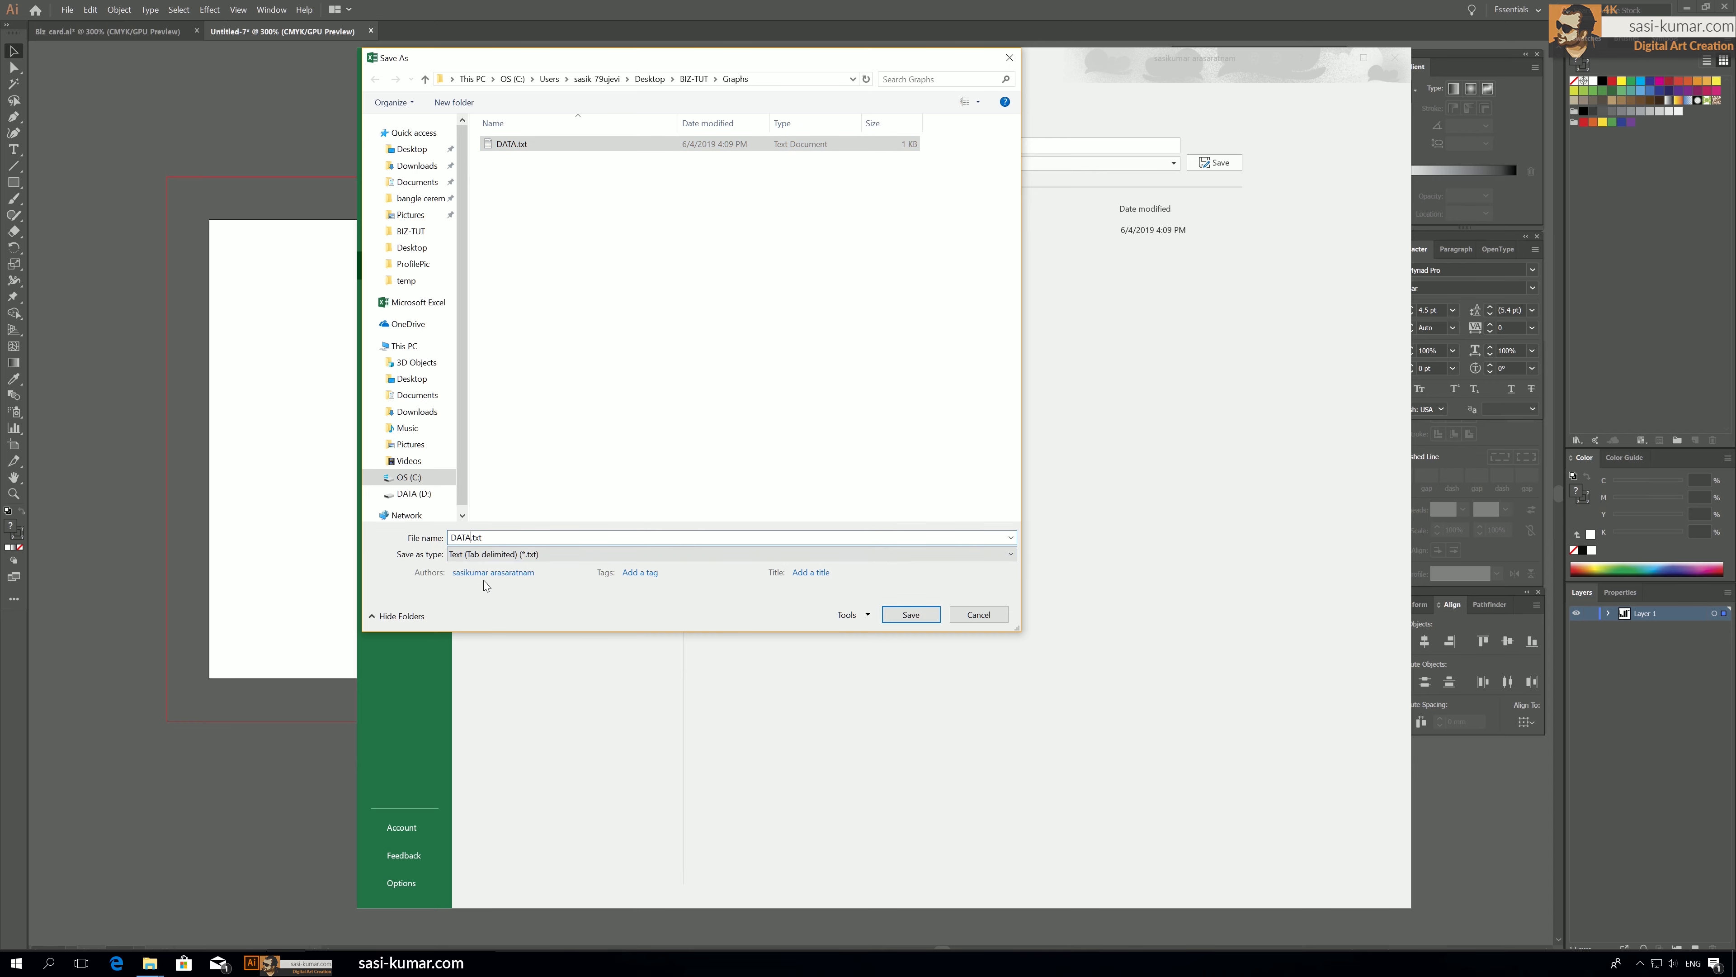
pyautogui.write('2')
pyautogui.click(909, 614)
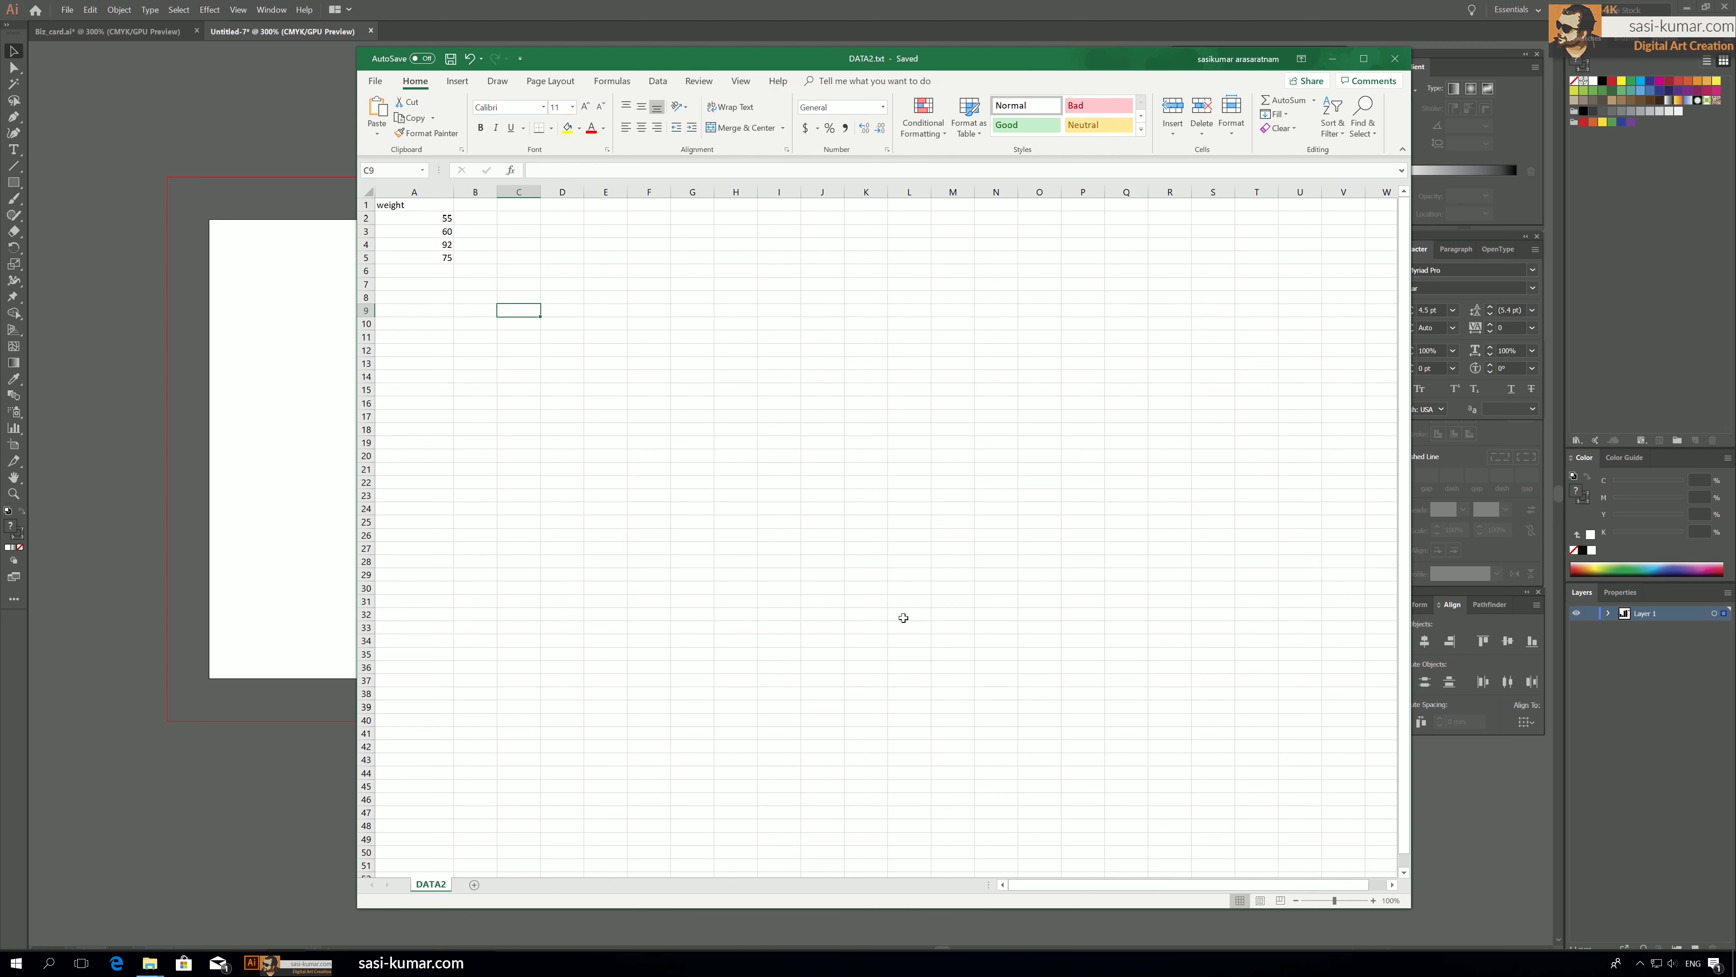
# Replace the header in cell A1 with Weather and set cell A2 to 12.
pyautogui.doubleClick(414, 205)
pyautogui.moveTo(404, 204); pyautogui.dragTo(359, 204)
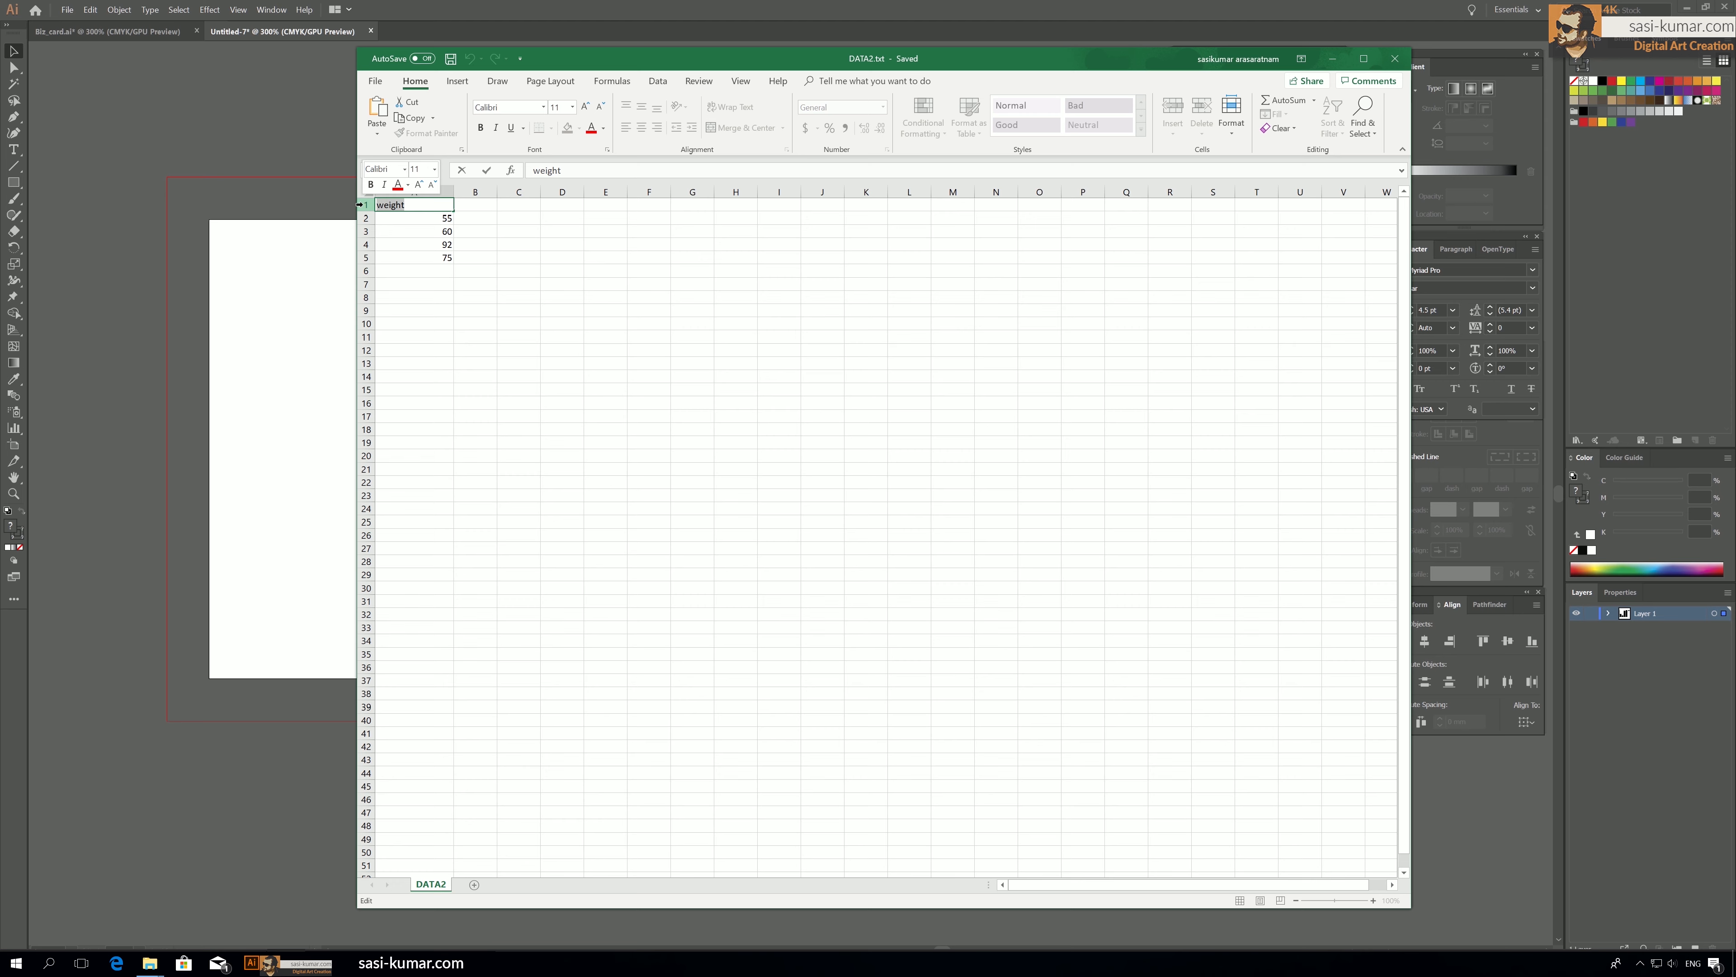
pyautogui.write('Weather')
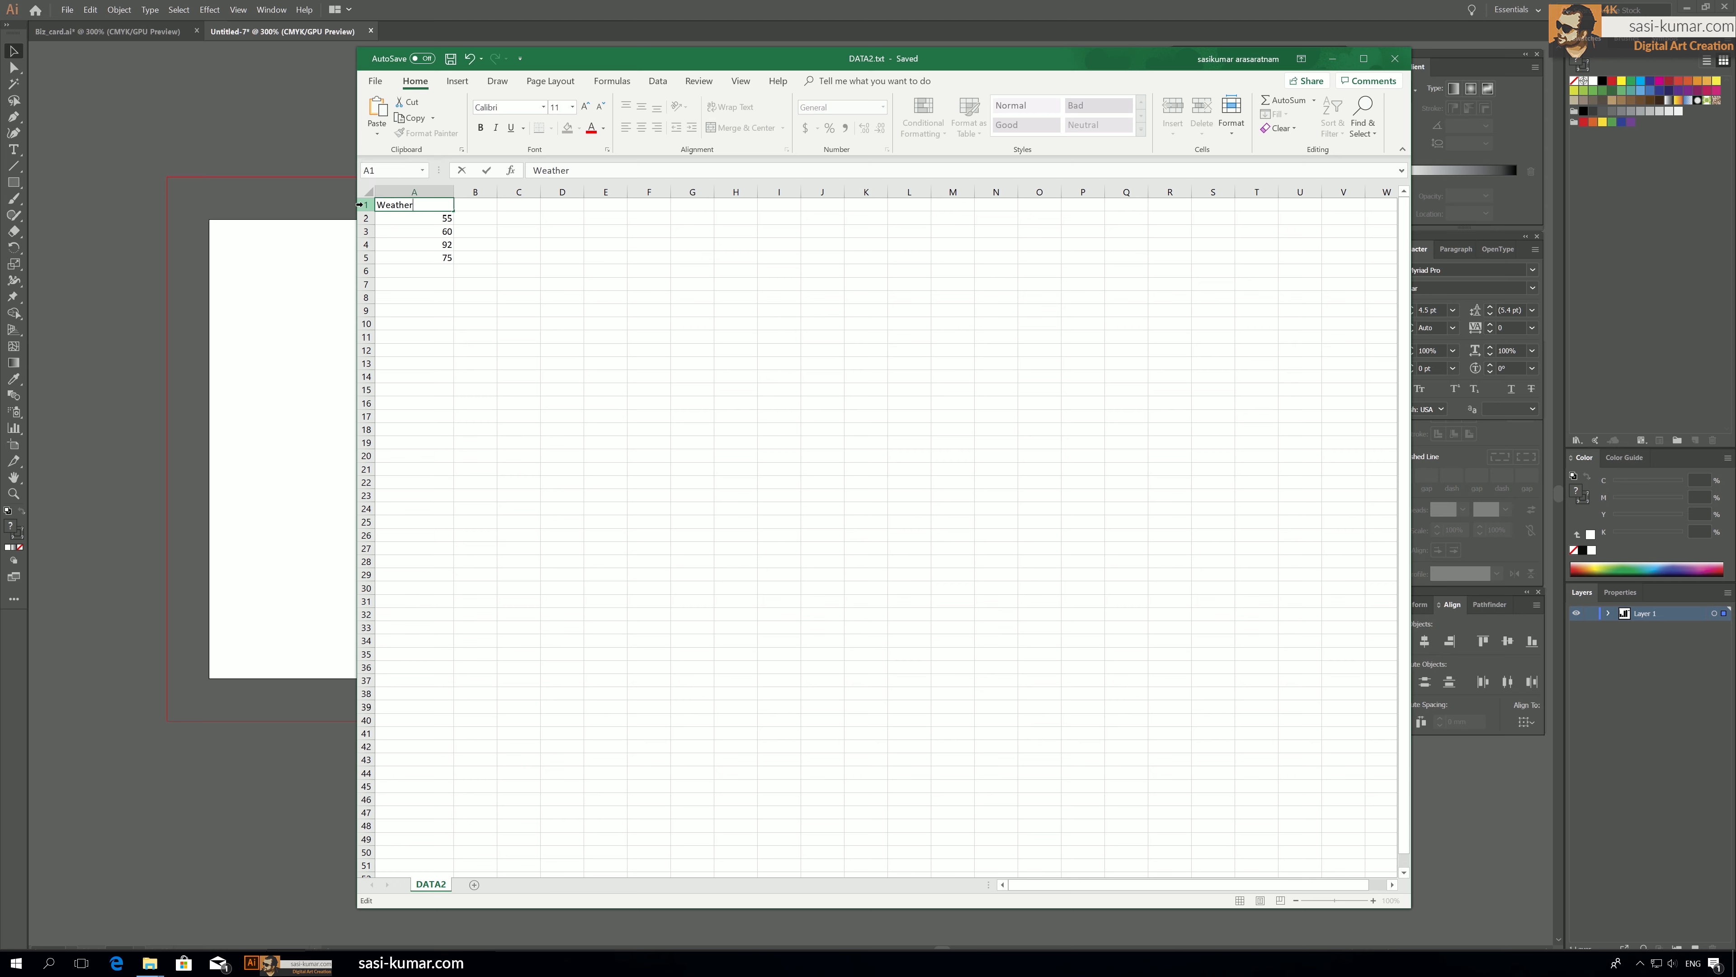
pyautogui.doubleClick(442, 219)
pyautogui.moveTo(441, 219); pyautogui.dragTo(490, 222)
pyautogui.write('12')
# Set cell A3 to 20 and cell A4 to 24 in the Weather column.
pyautogui.click(422, 232)
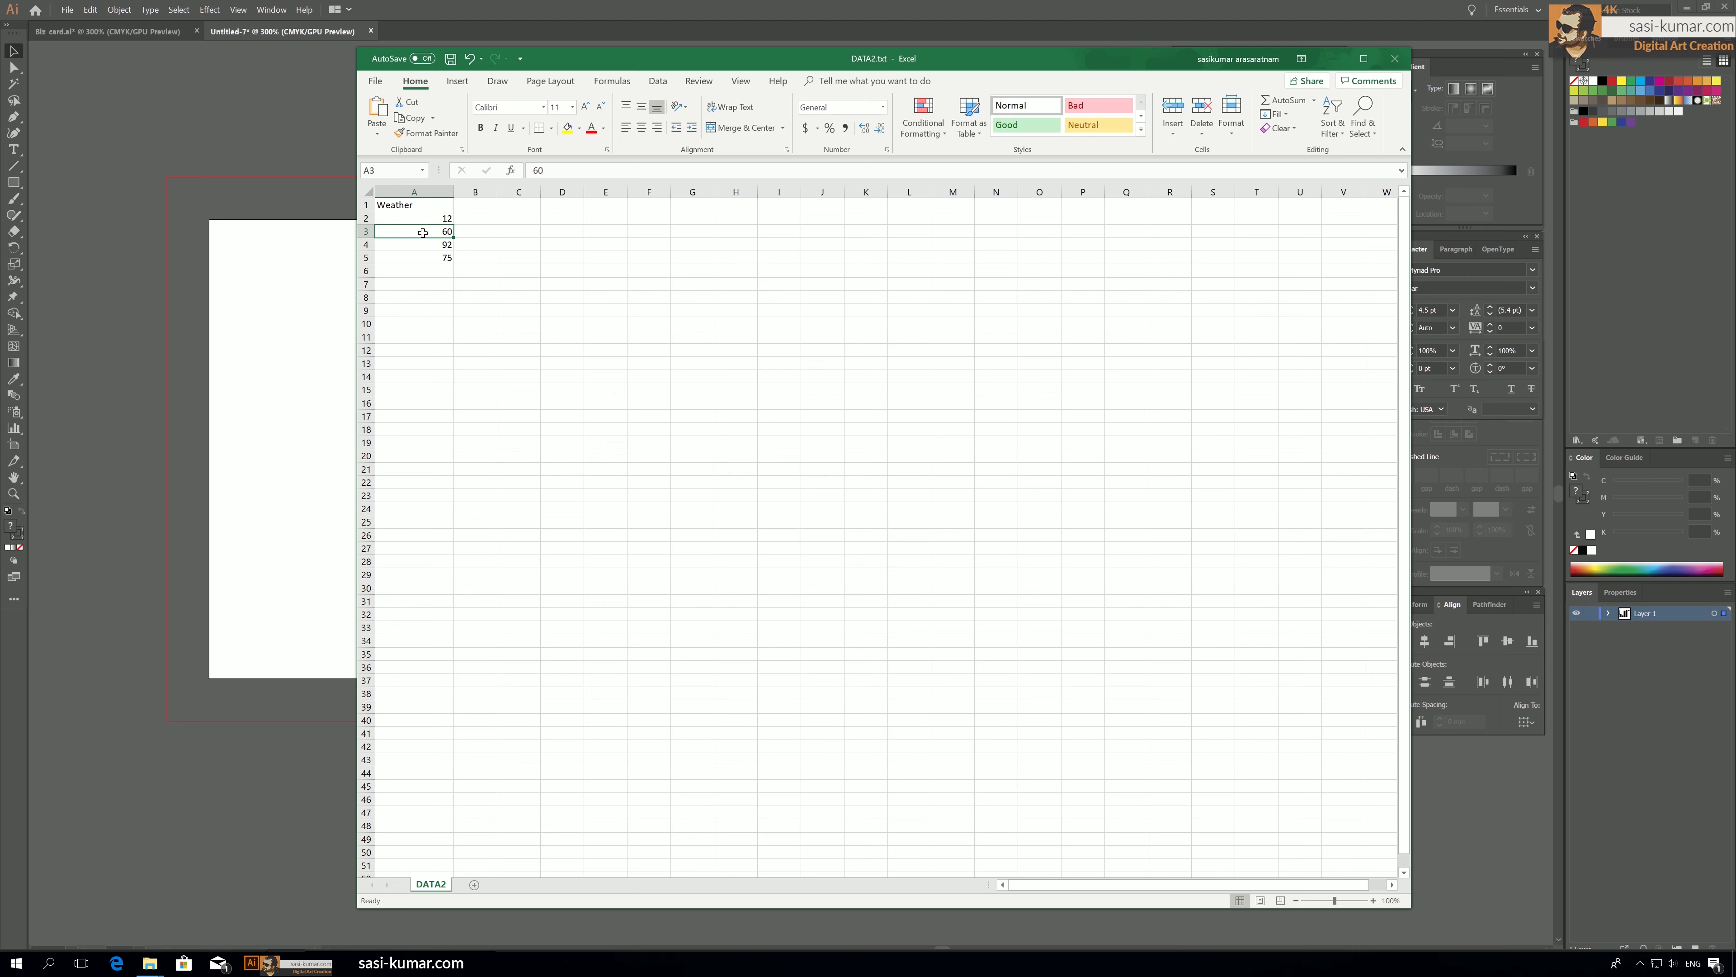
pyautogui.write('20')
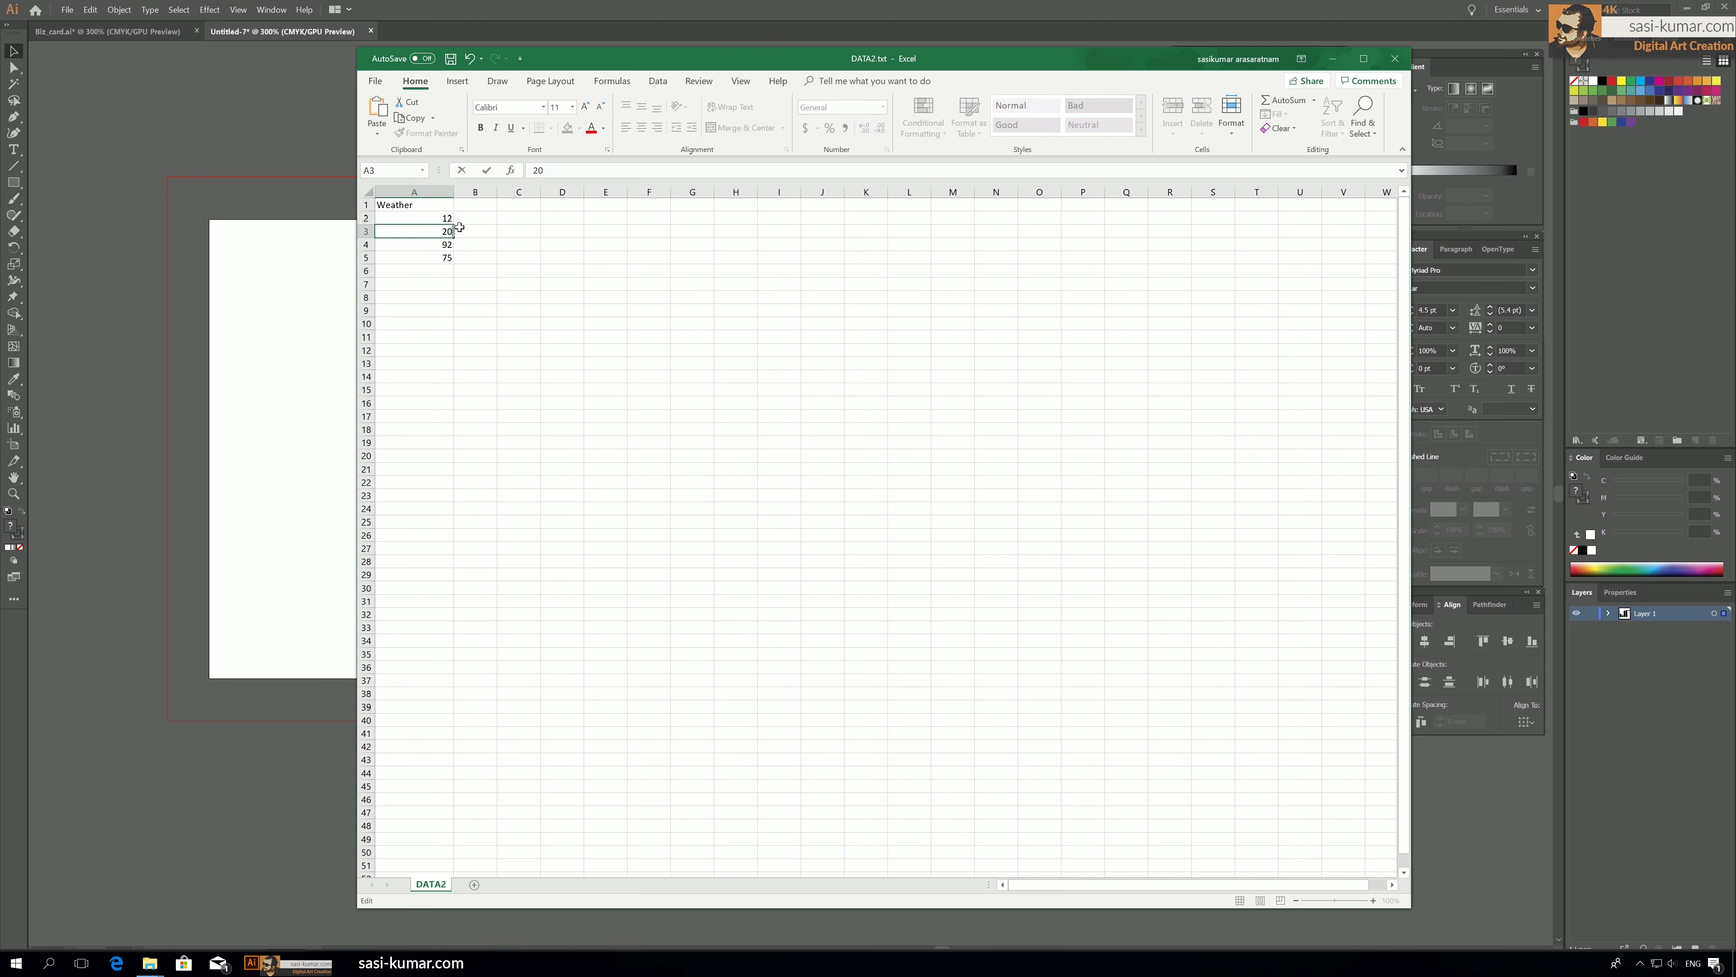
pyautogui.click(438, 254)
pyautogui.doubleClick(437, 245)
pyautogui.doubleClick(446, 244)
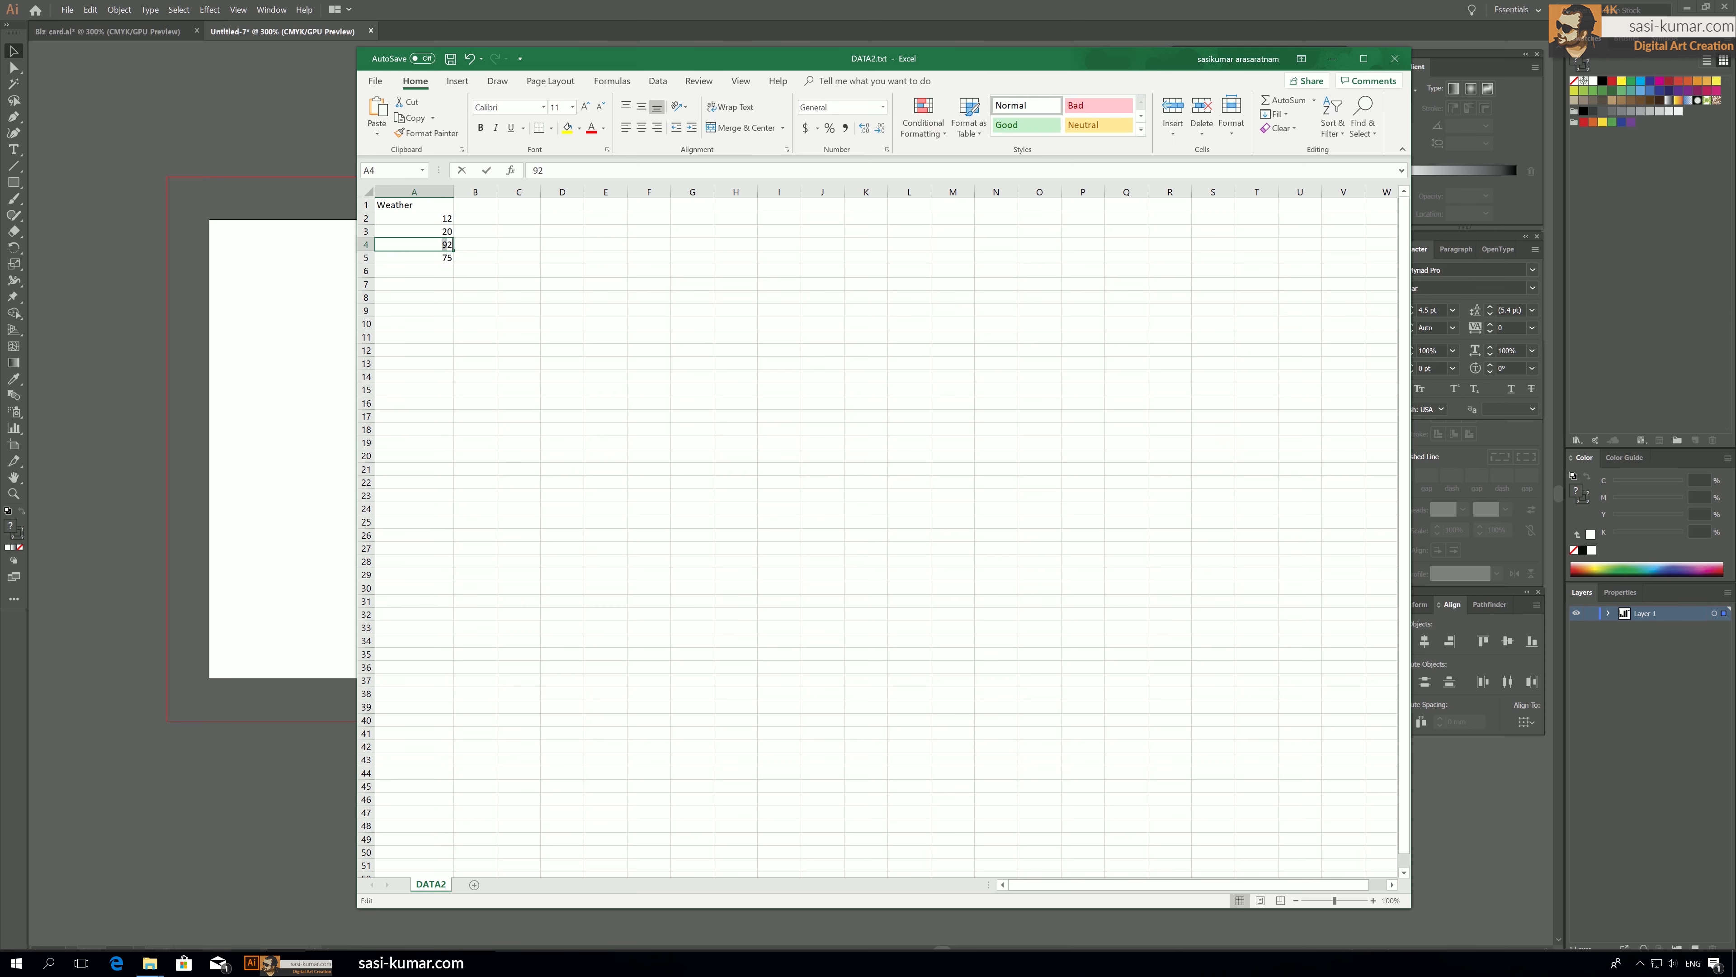
pyautogui.write('2')
# Set the first Weather value in cell A2 to 16 and the last one in A5 to 32.
pyautogui.click(447, 217)
pyautogui.doubleClick(446, 217)
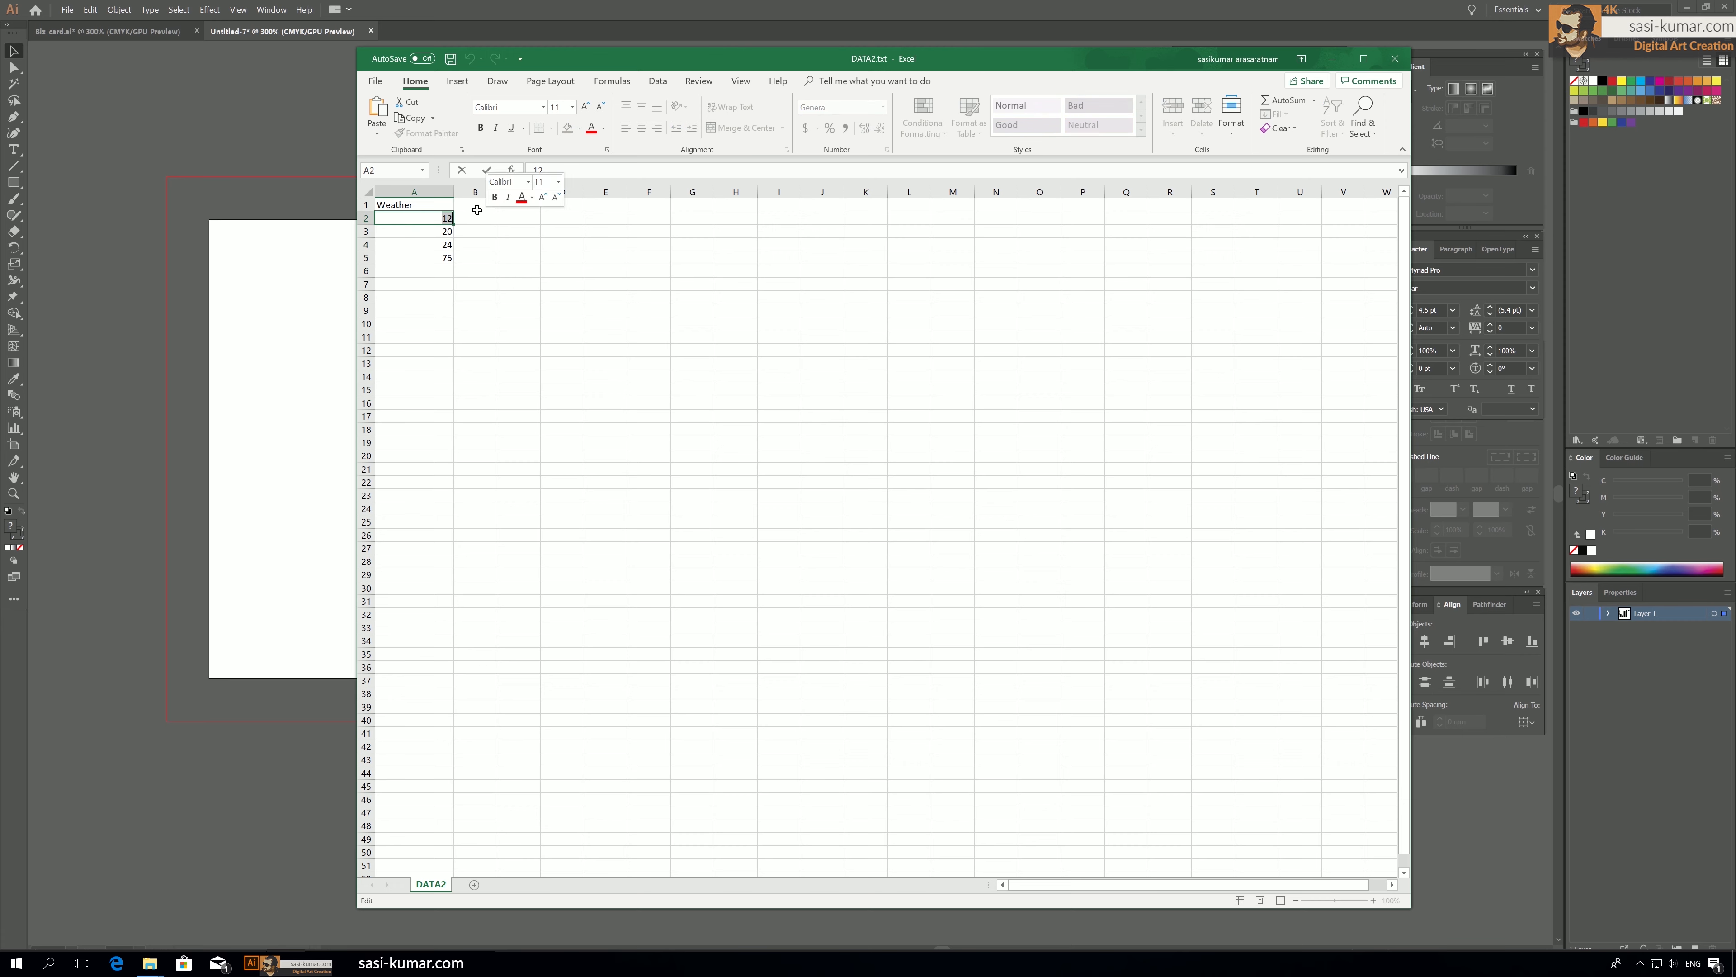
pyautogui.write('16')
pyautogui.click(443, 258)
pyautogui.doubleClick(443, 257)
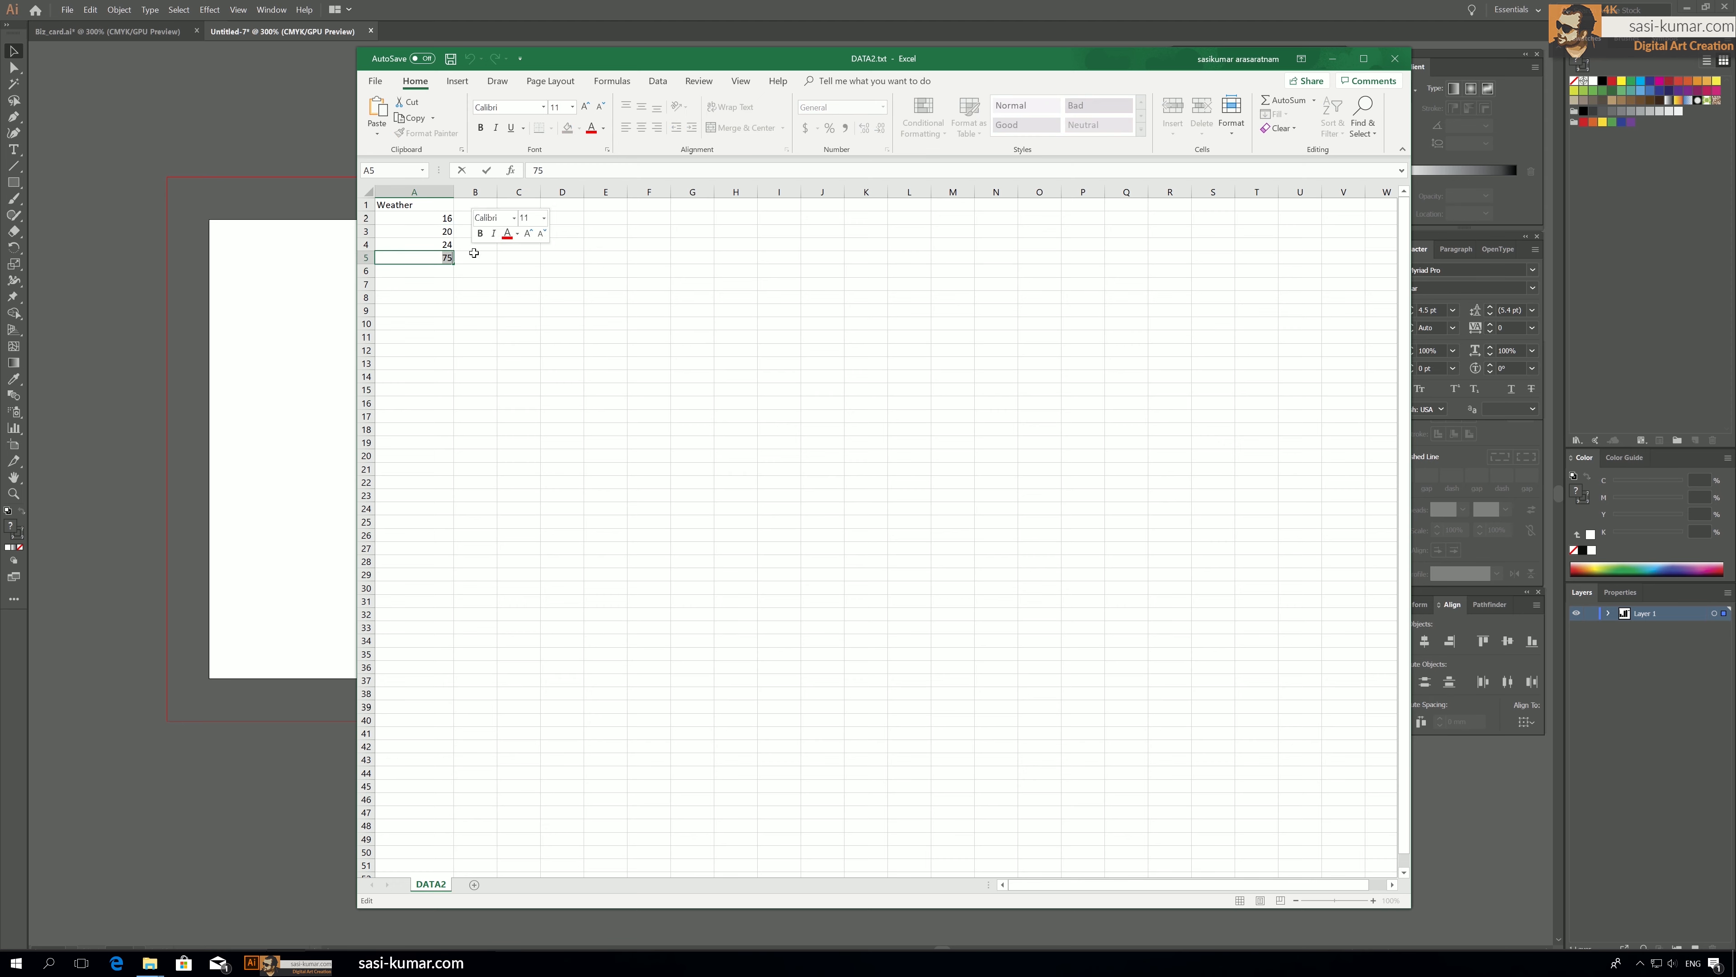
pyautogui.write('32')
pyautogui.click(562, 349)
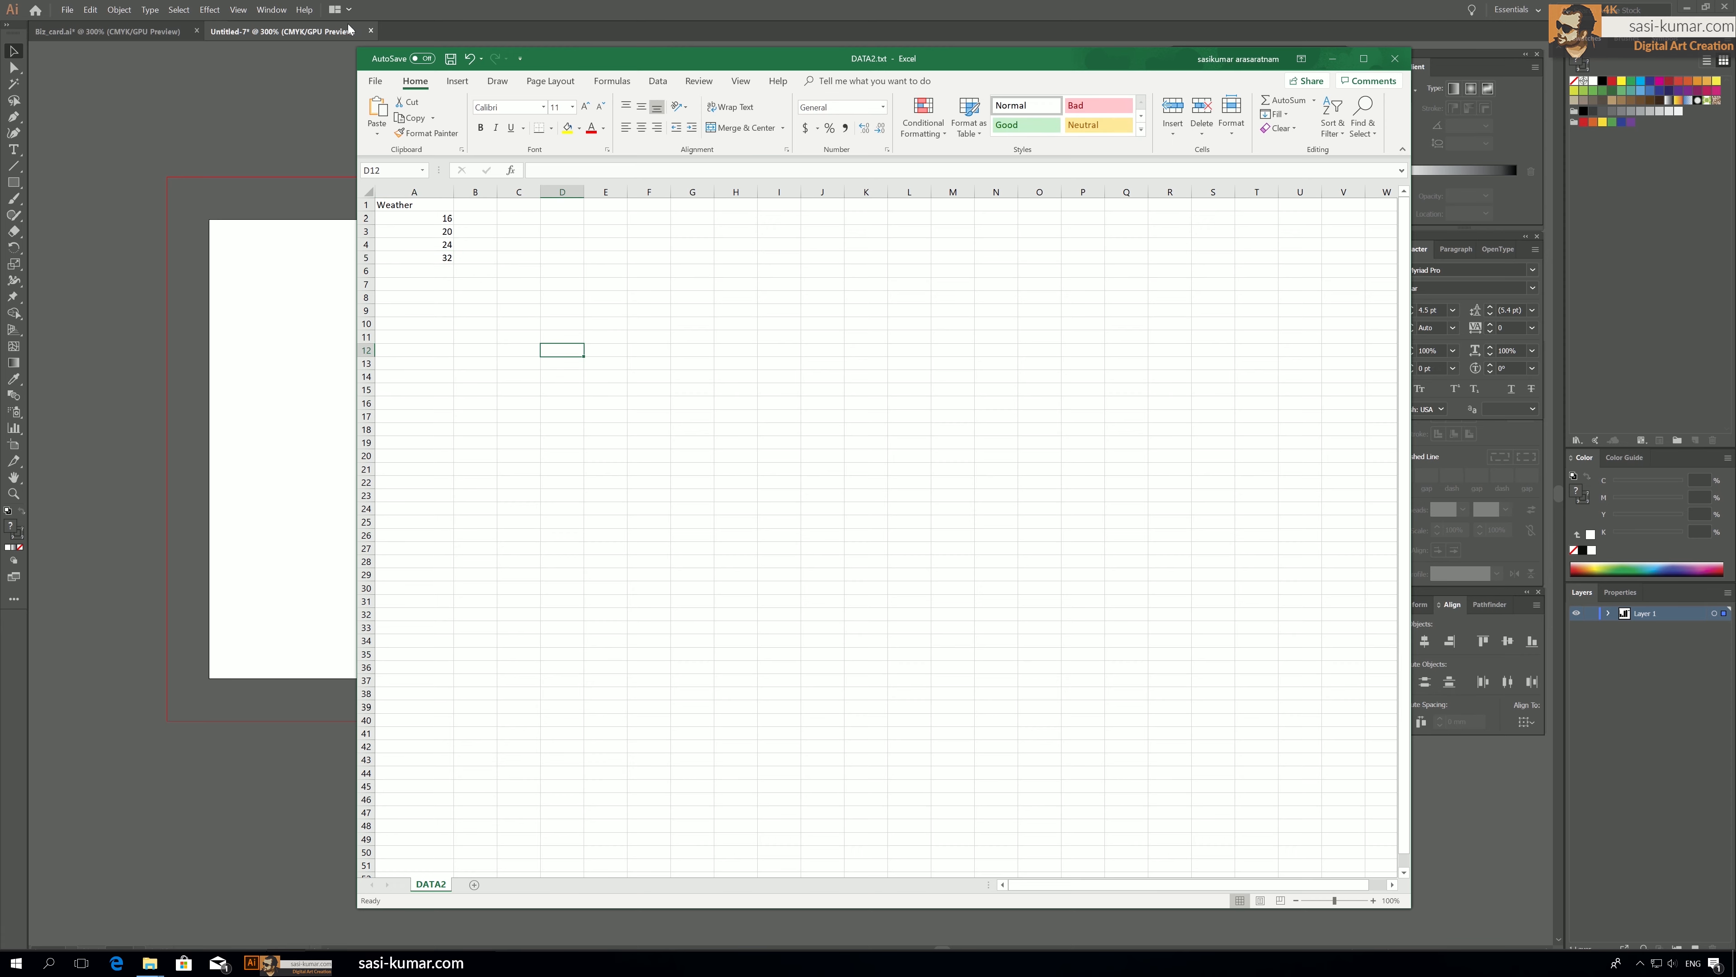
# Save the Weather data as a new tab-delimited text file named DATA3.txt in the Graphs folder.
pyautogui.click(376, 81)
pyautogui.click(403, 266)
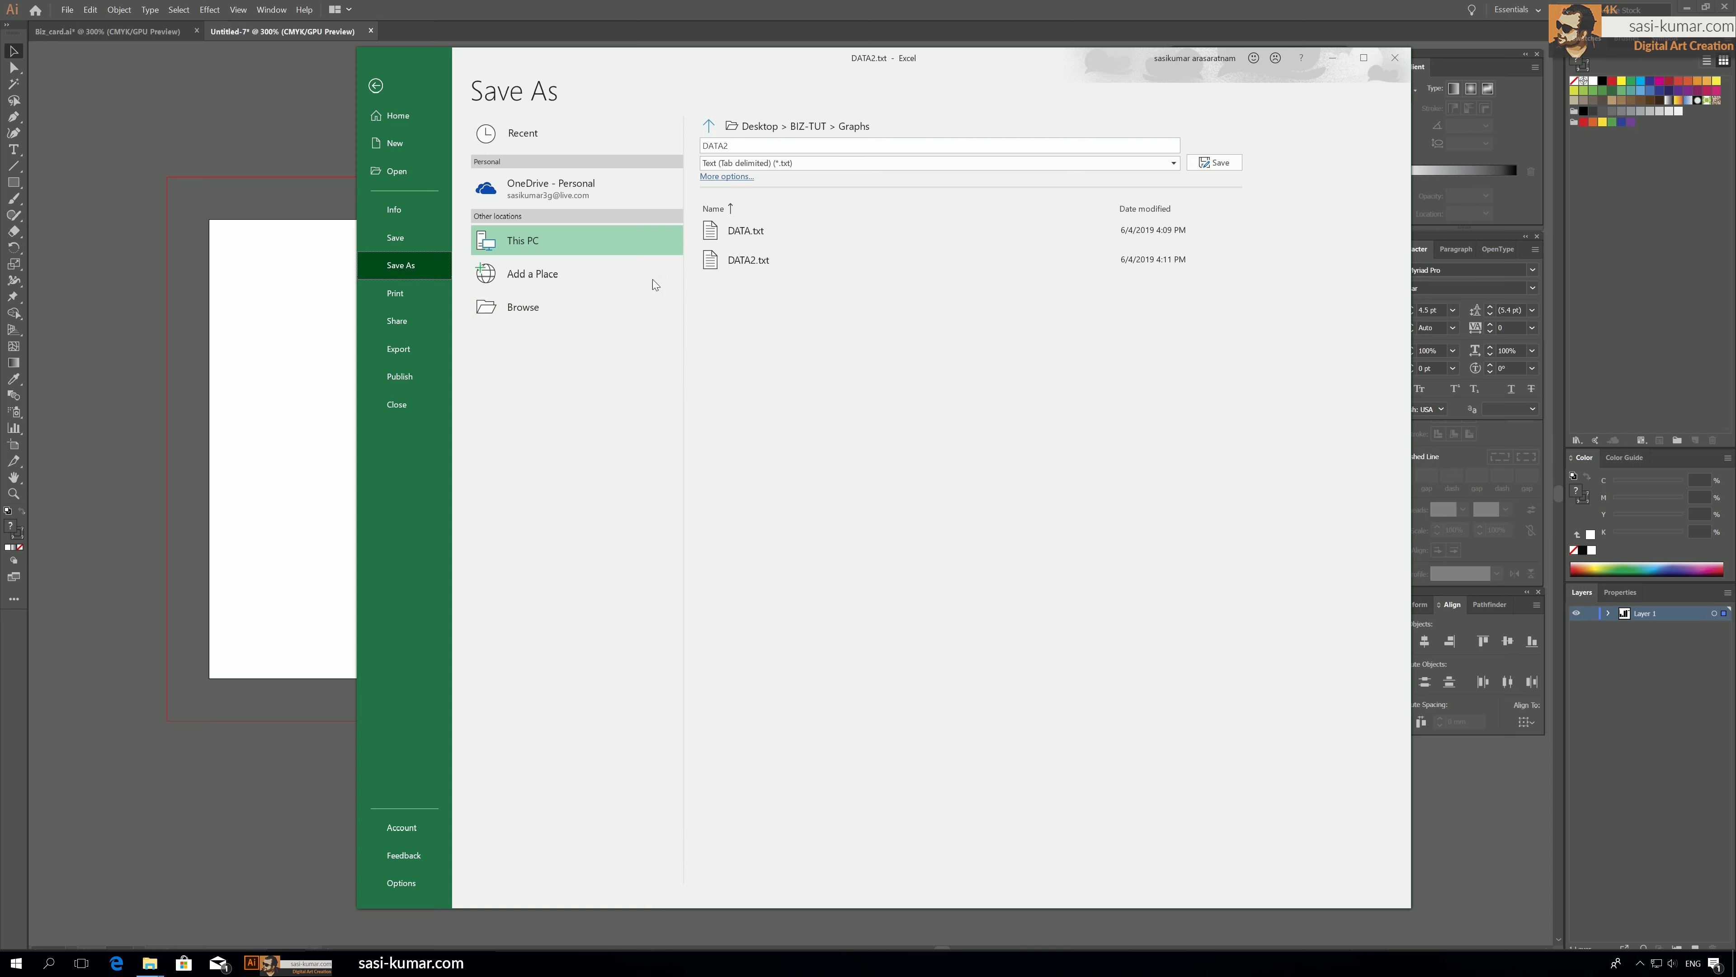
pyautogui.click(538, 311)
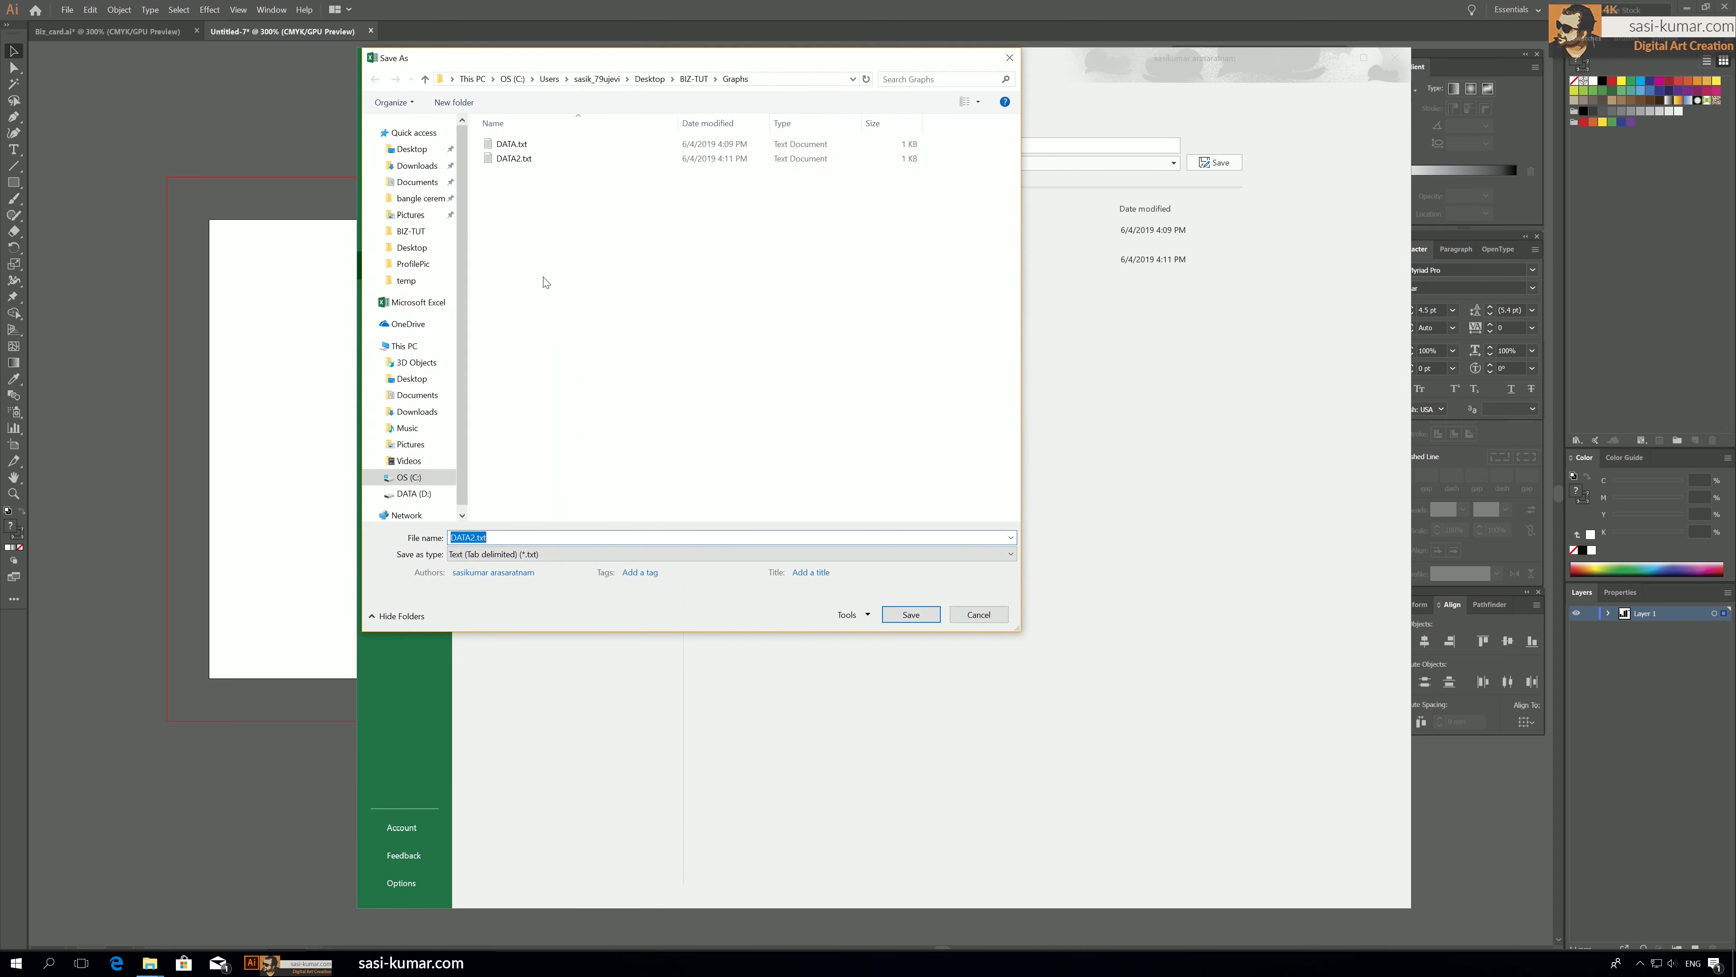
pyautogui.click(471, 537)
pyautogui.click(907, 616)
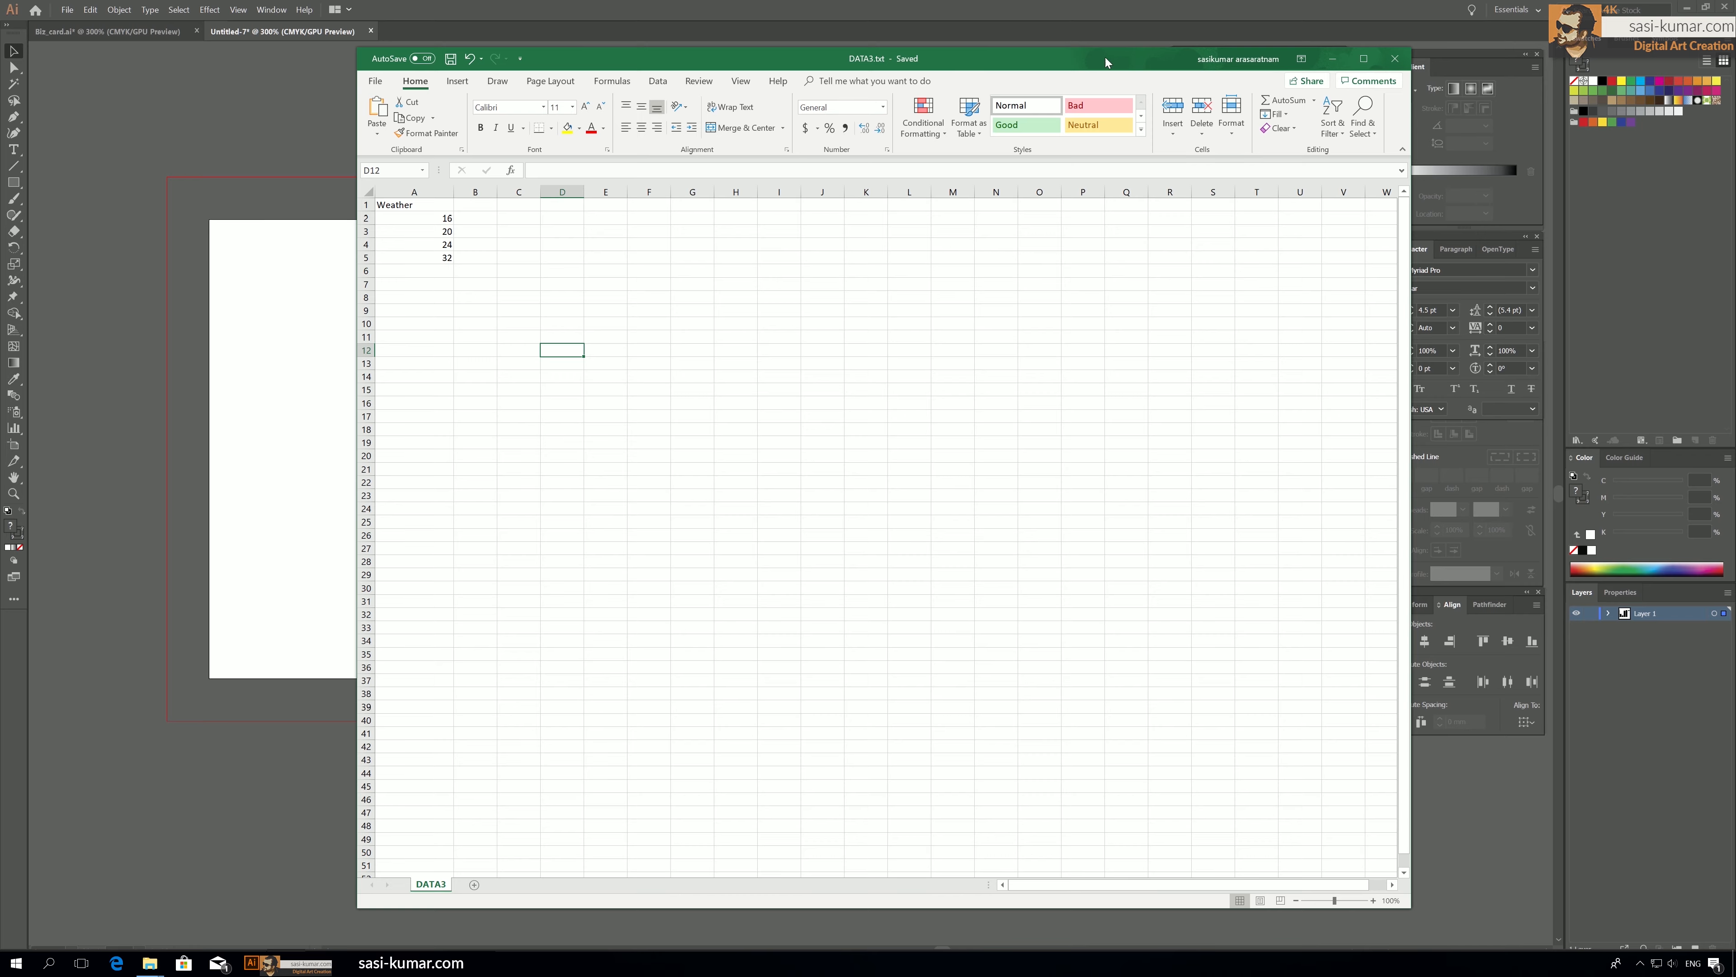
# Reposition the workbook window over the Illustrator artboard and replace the header in cell A1 with Graphs.
pyautogui.moveTo(1105, 57); pyautogui.dragTo(1023, 343)
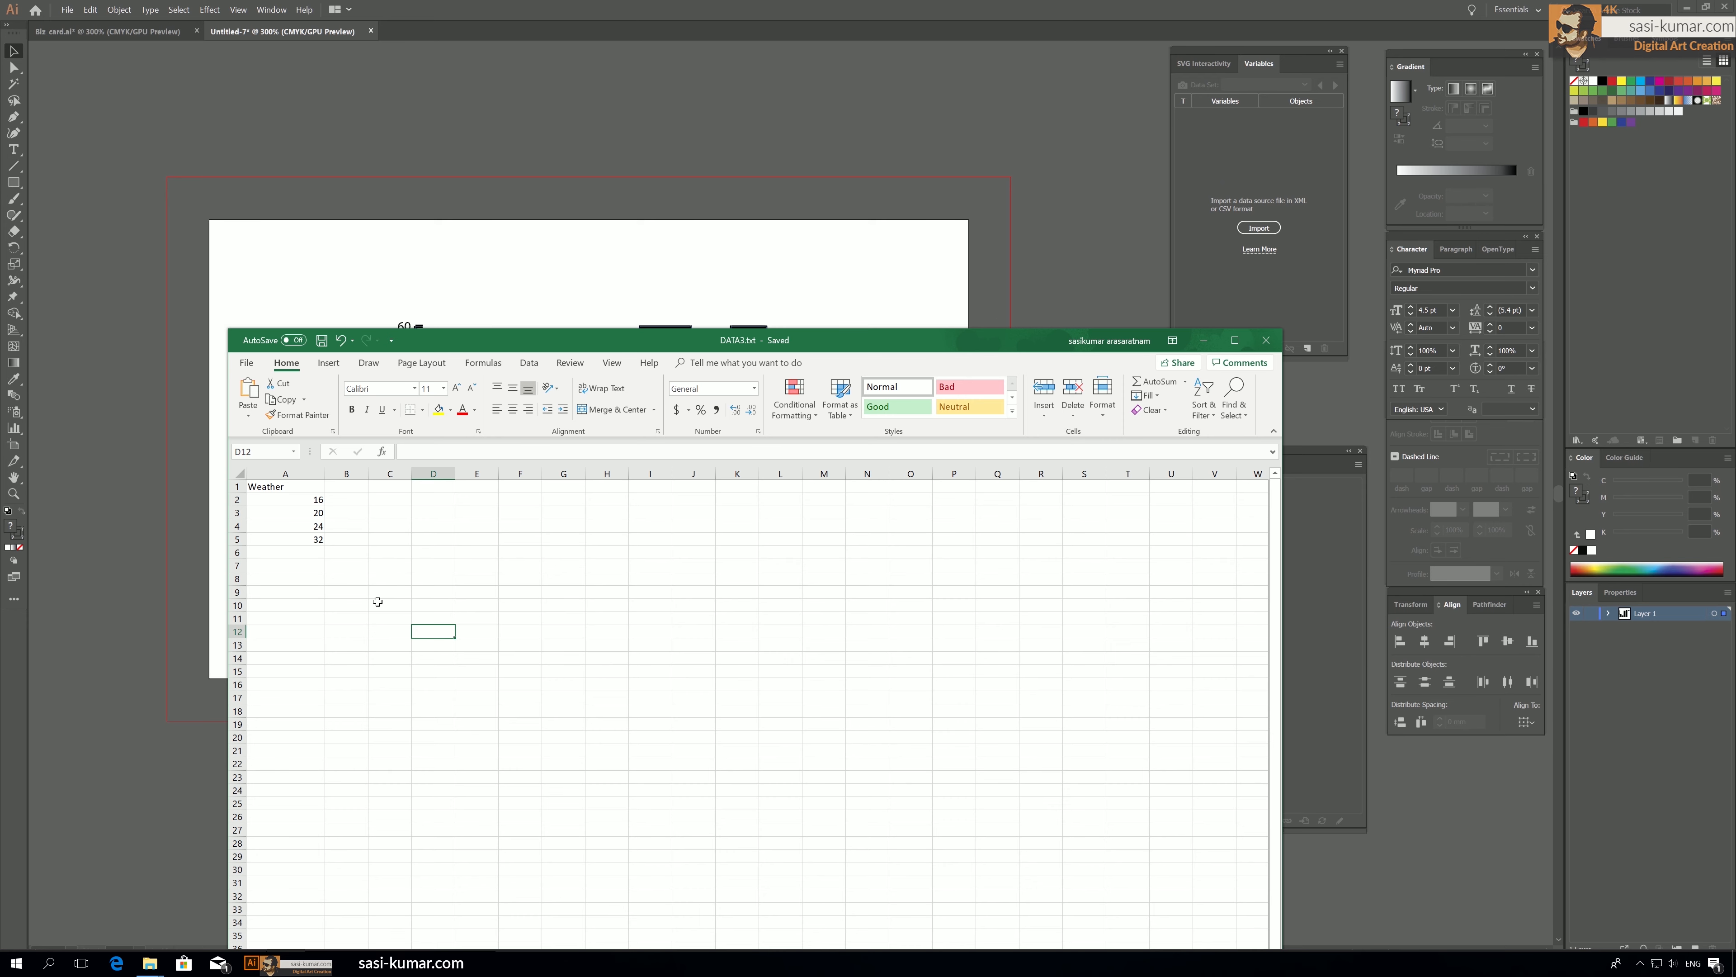
pyautogui.moveTo(592, 339); pyautogui.dragTo(580, 219)
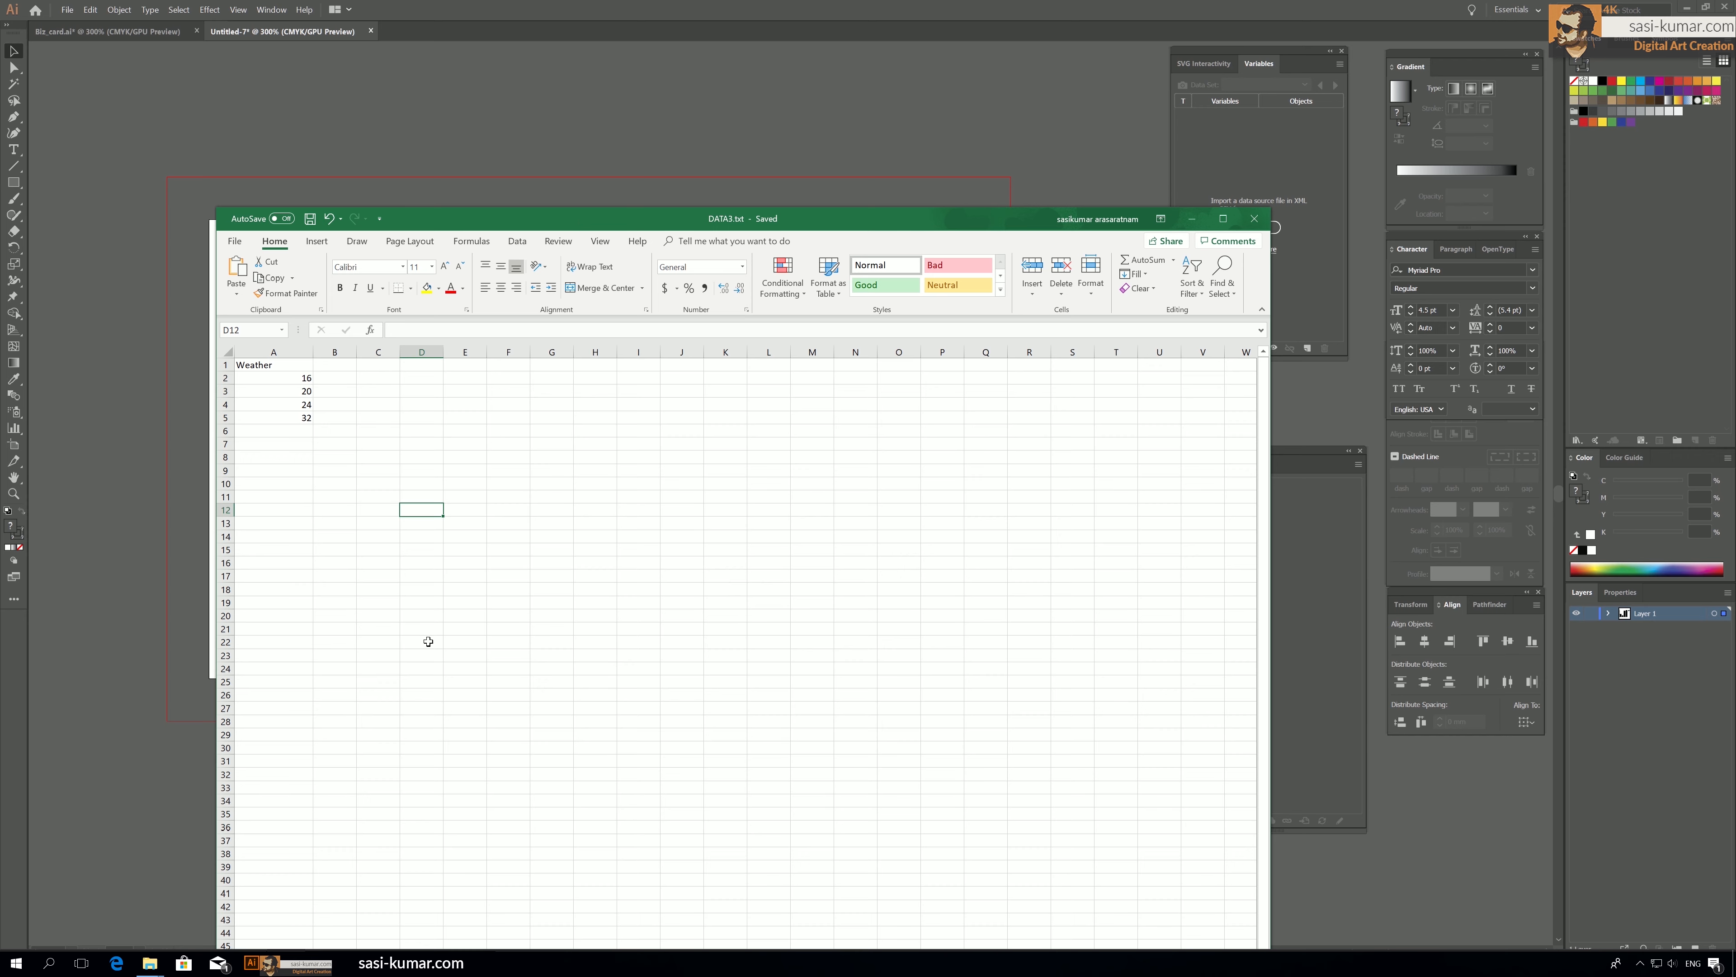
pyautogui.moveTo(685, 217); pyautogui.dragTo(844, 109)
pyautogui.click(451, 257)
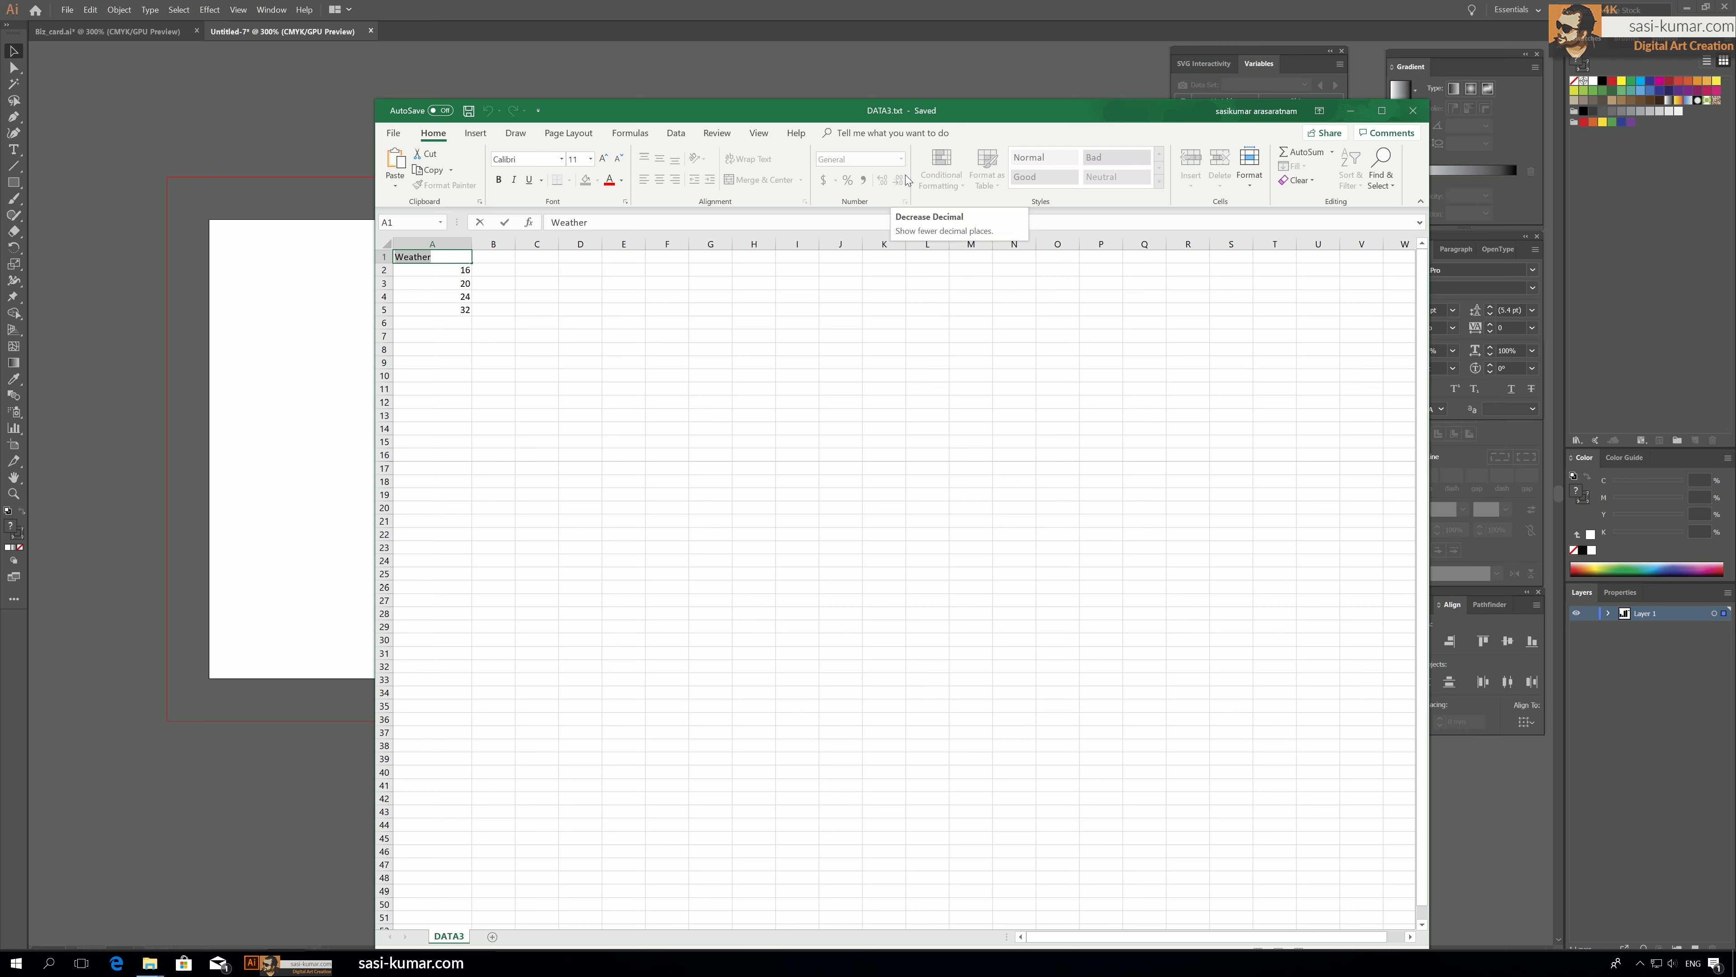
pyautogui.write('Graphs')
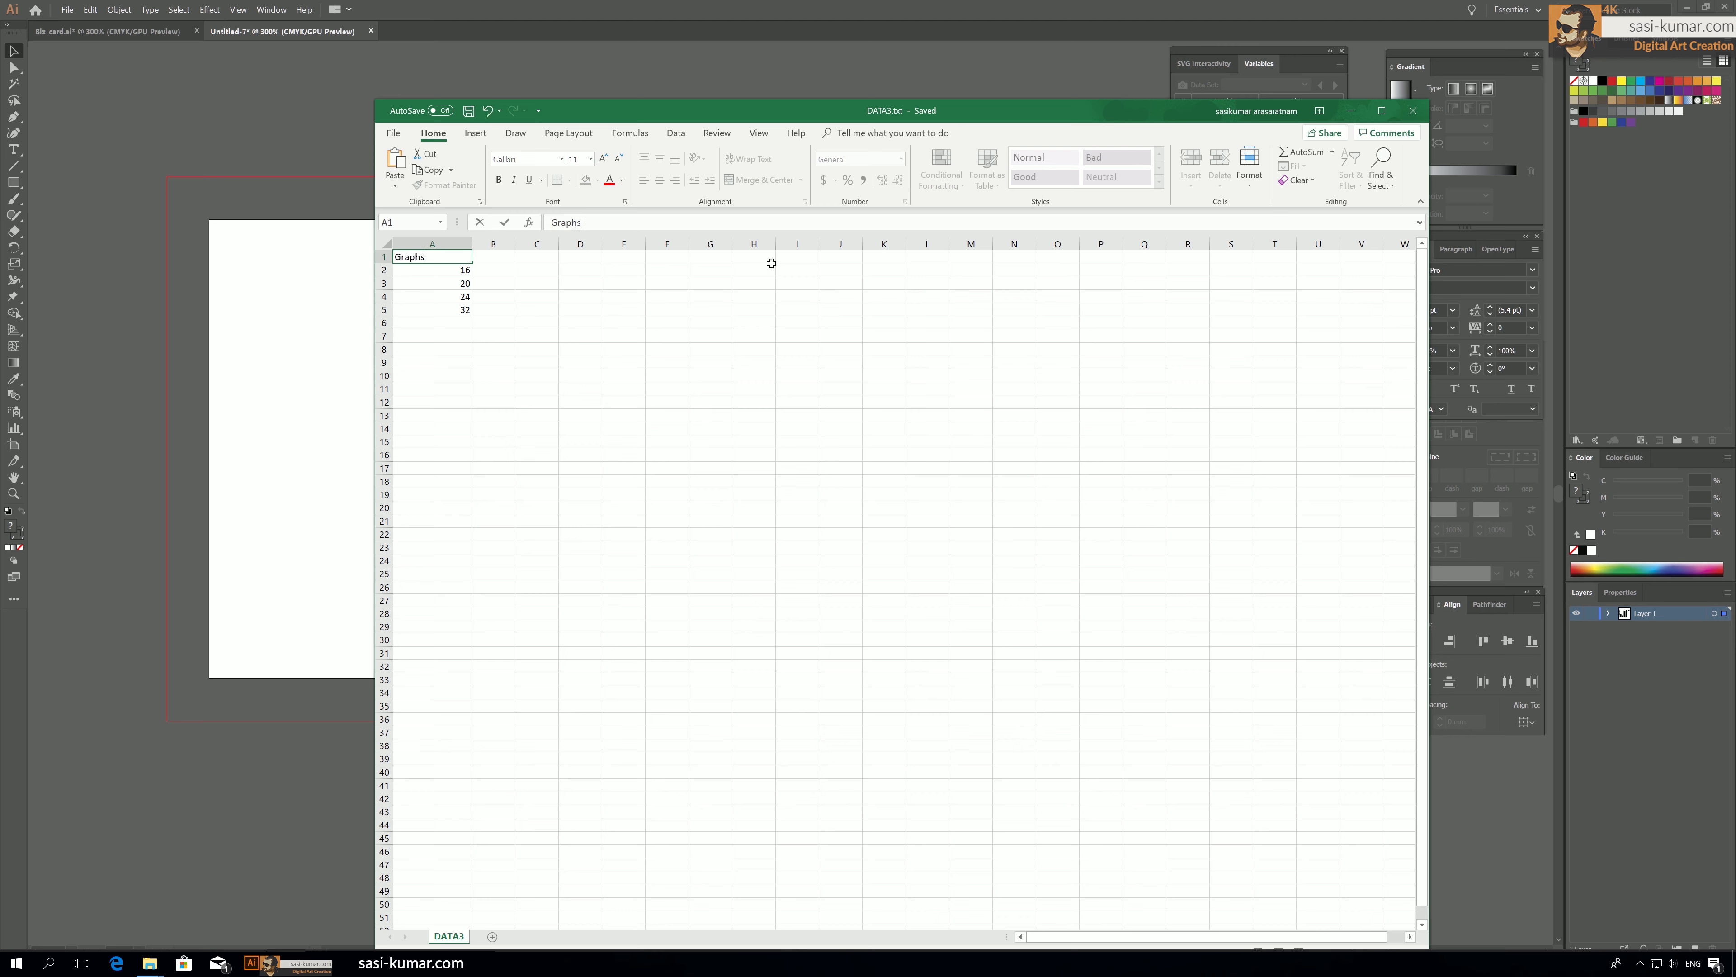
# Clear the four numeric values in cells A2 to A5 below the Graphs header.
pyautogui.click(452, 273)
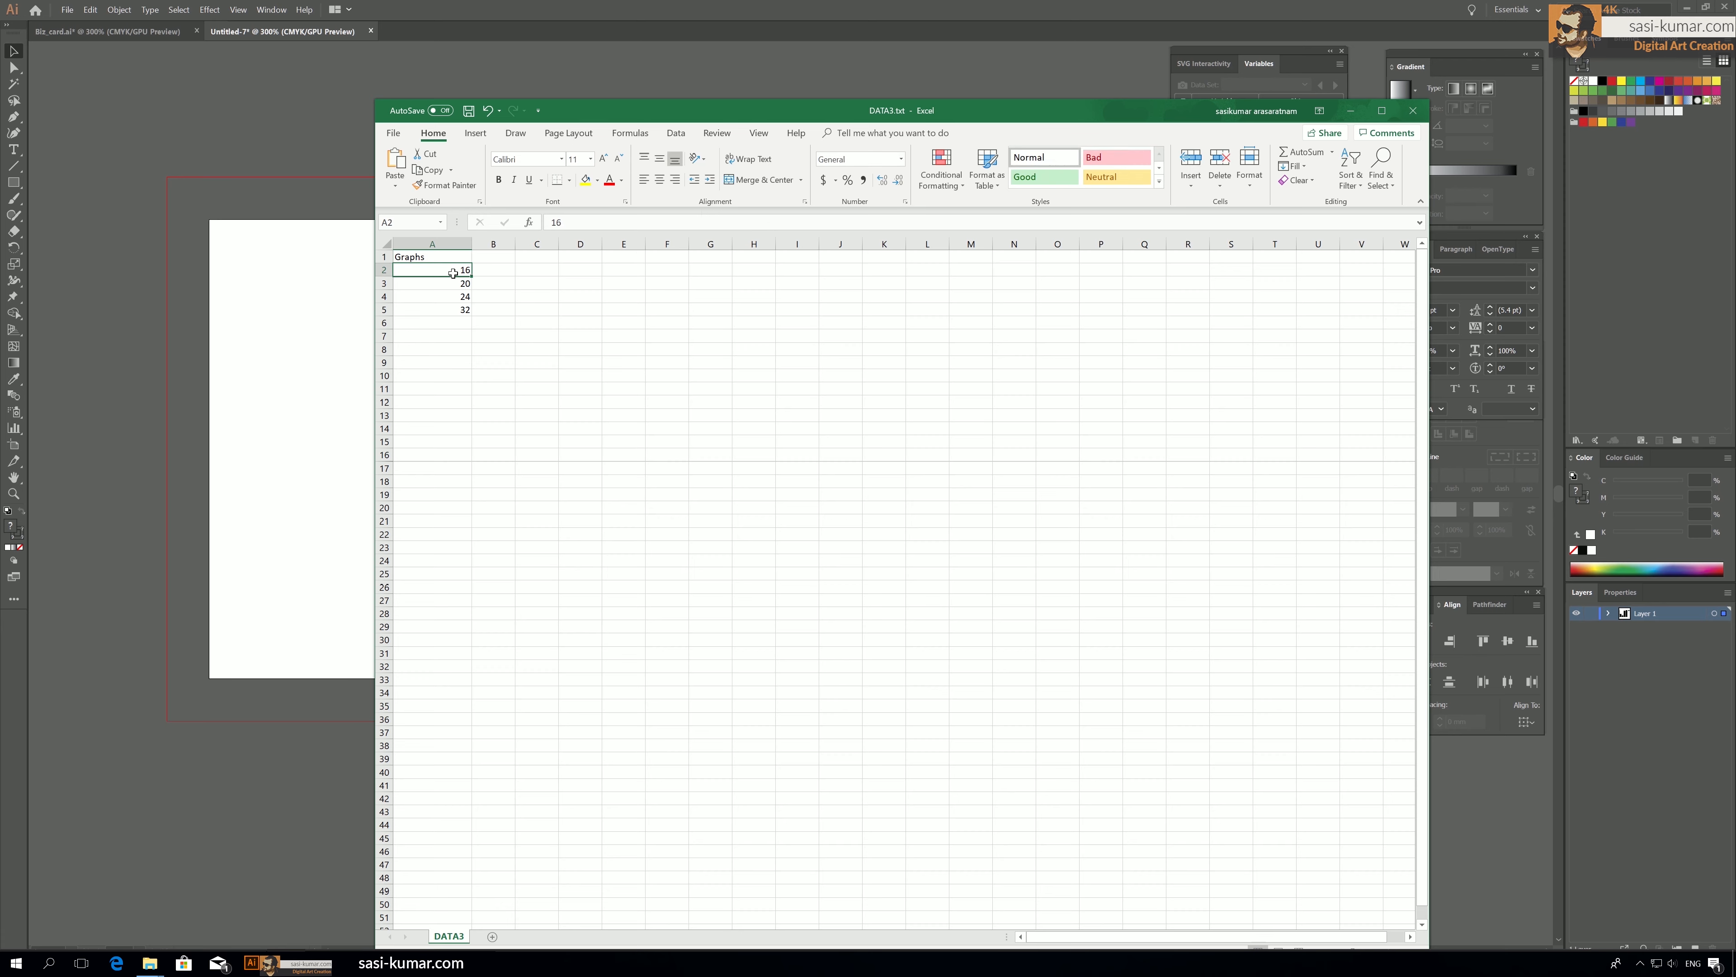
pyautogui.click(449, 284)
pyautogui.press('Delete')
pyautogui.click(448, 296)
pyautogui.press('Delete')
pyautogui.click(446, 310)
pyautogui.press('Delete')
# Prefix the header in cell A1 so it reads %Graphs, and widen column A to about three times its width.
pyautogui.click(437, 256)
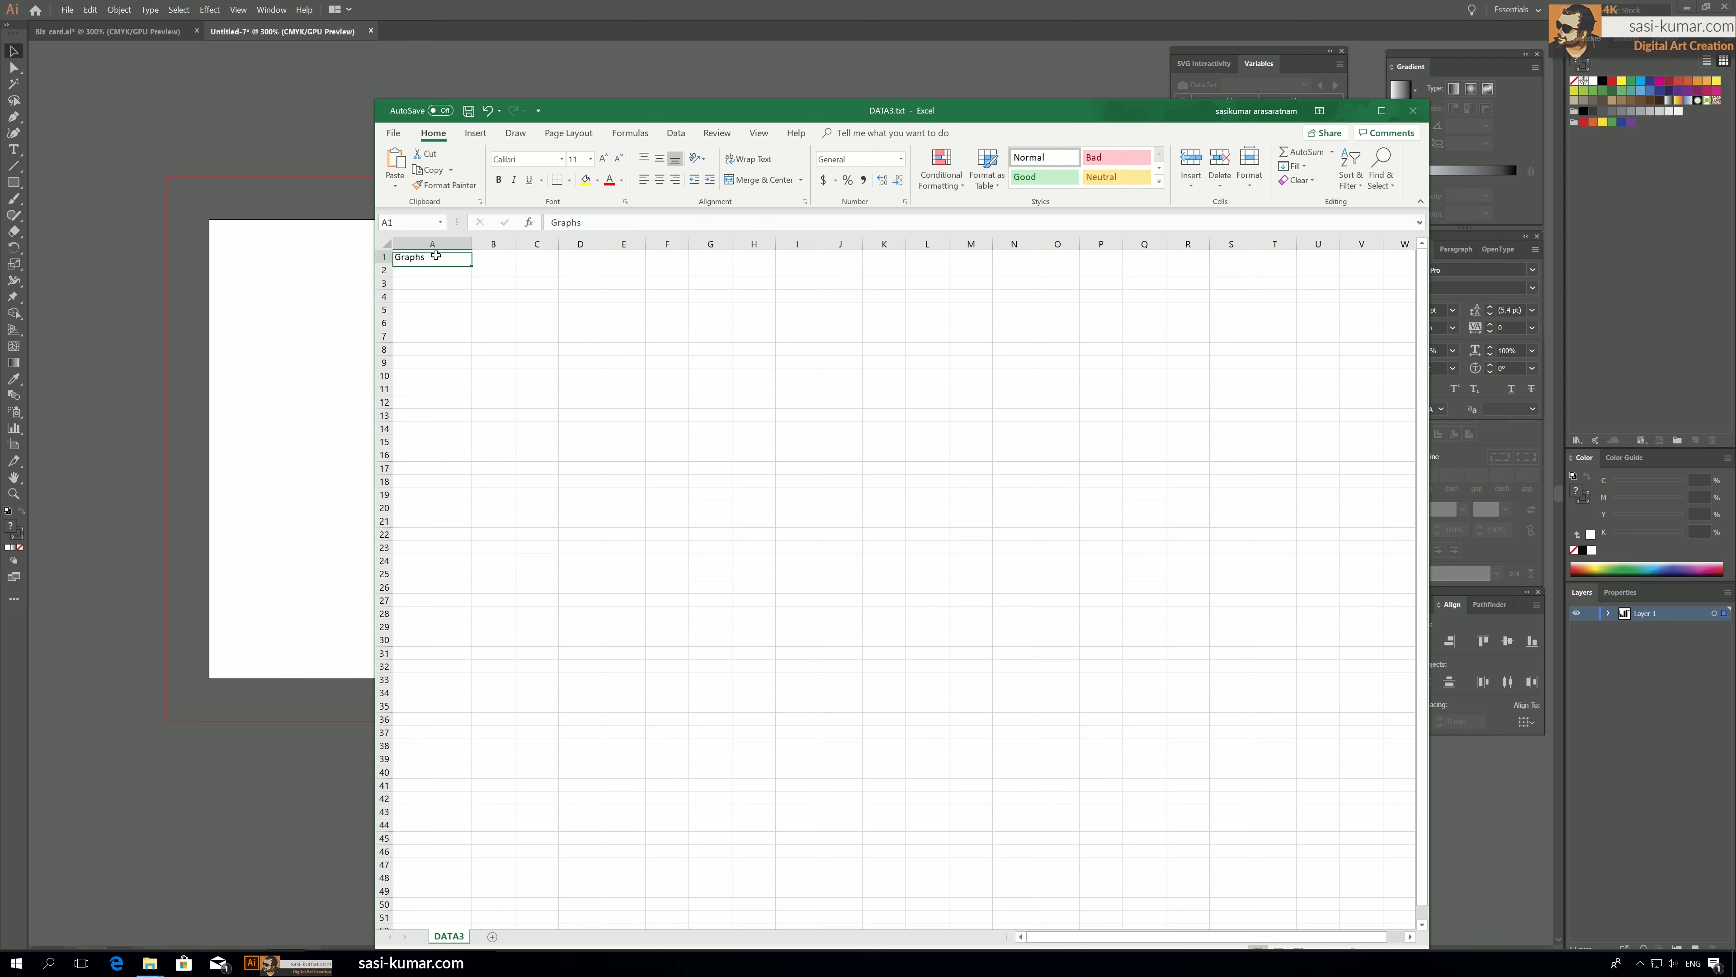
pyautogui.moveTo(618, 104); pyautogui.dragTo(657, 173)
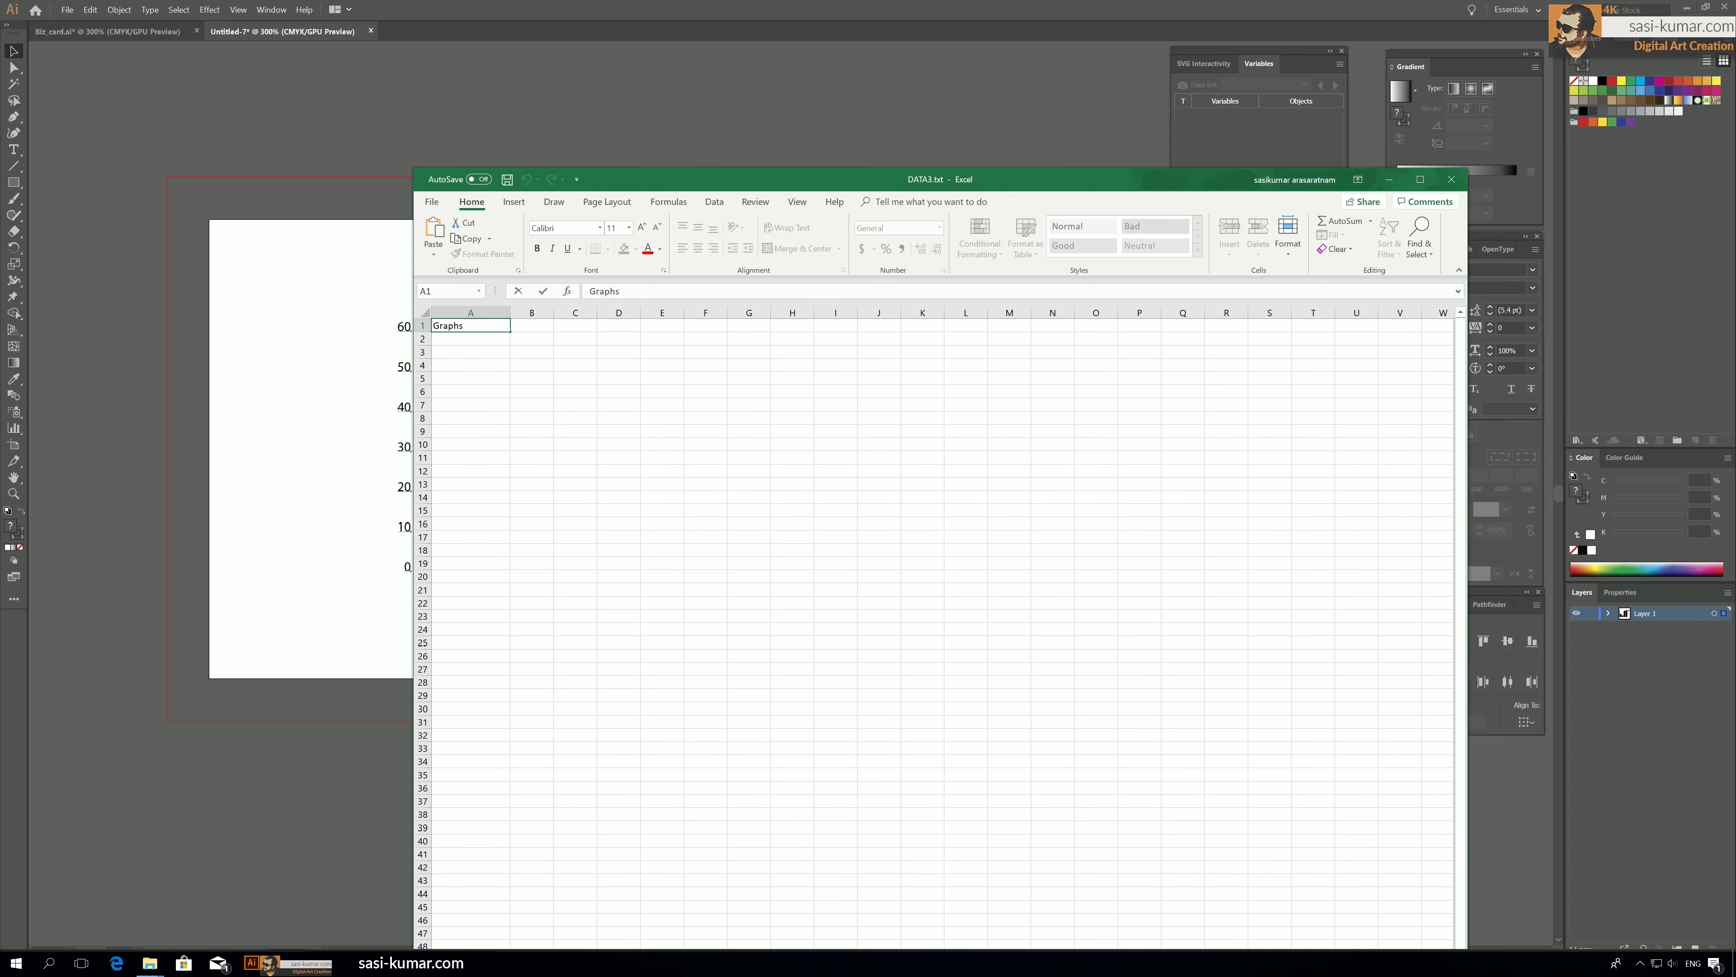
pyautogui.write('%')
pyautogui.click(491, 431)
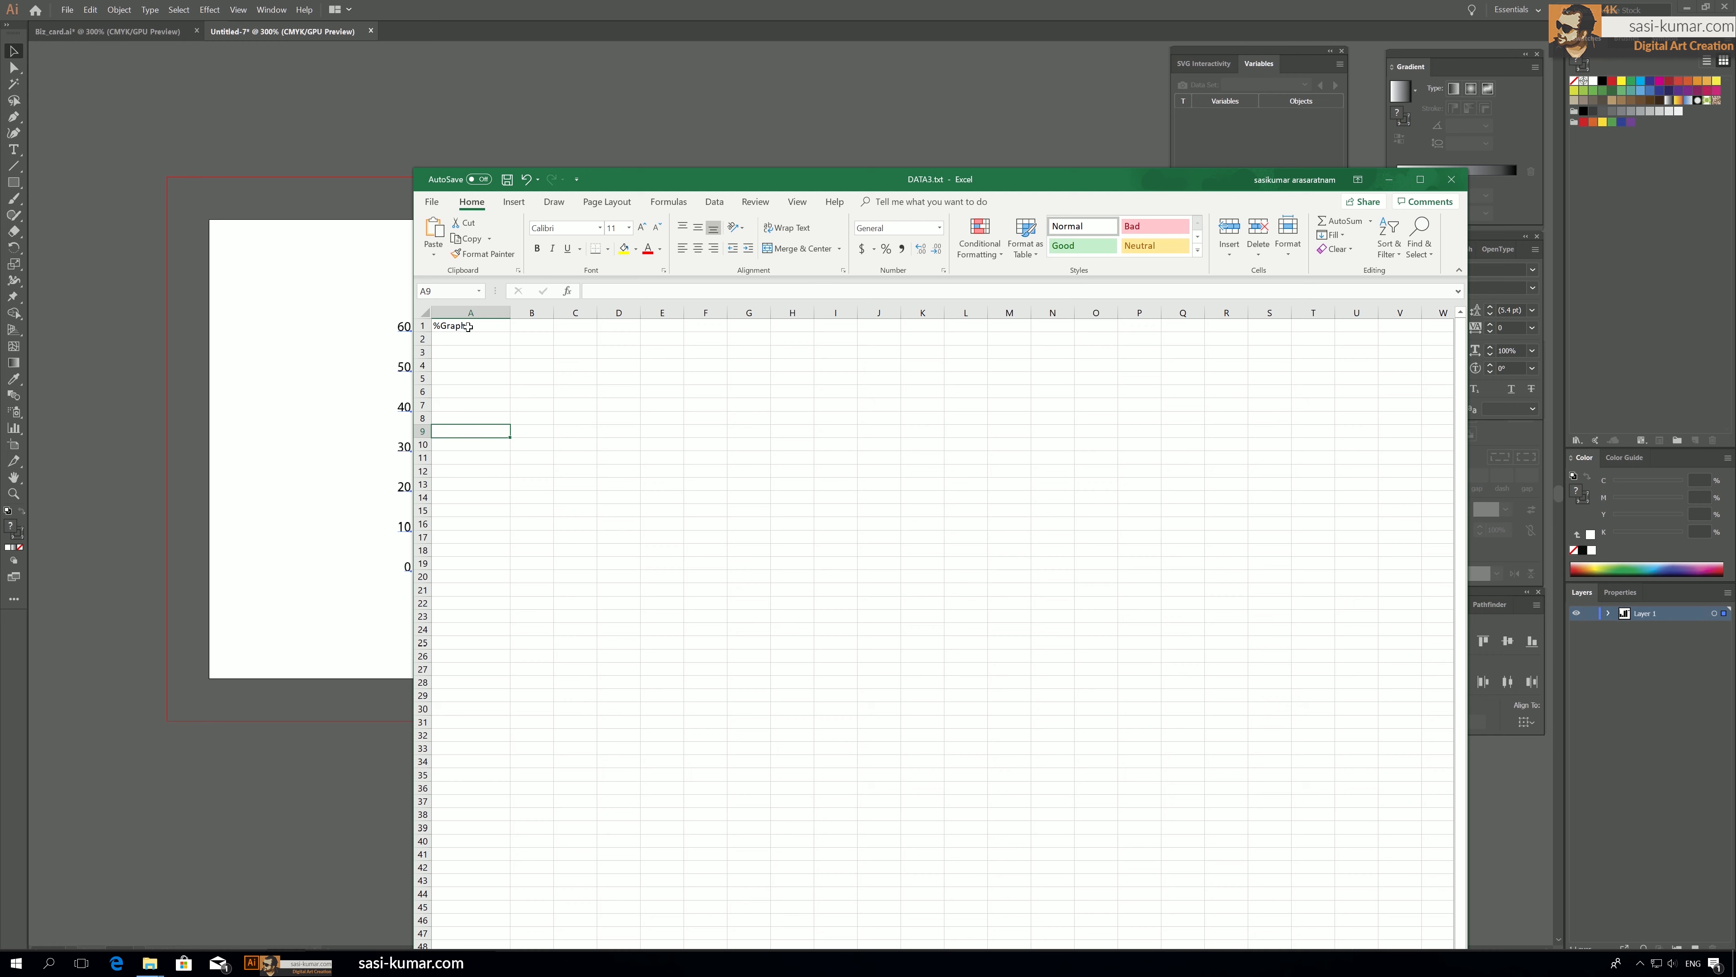
pyautogui.moveTo(510, 312); pyautogui.dragTo(657, 312)
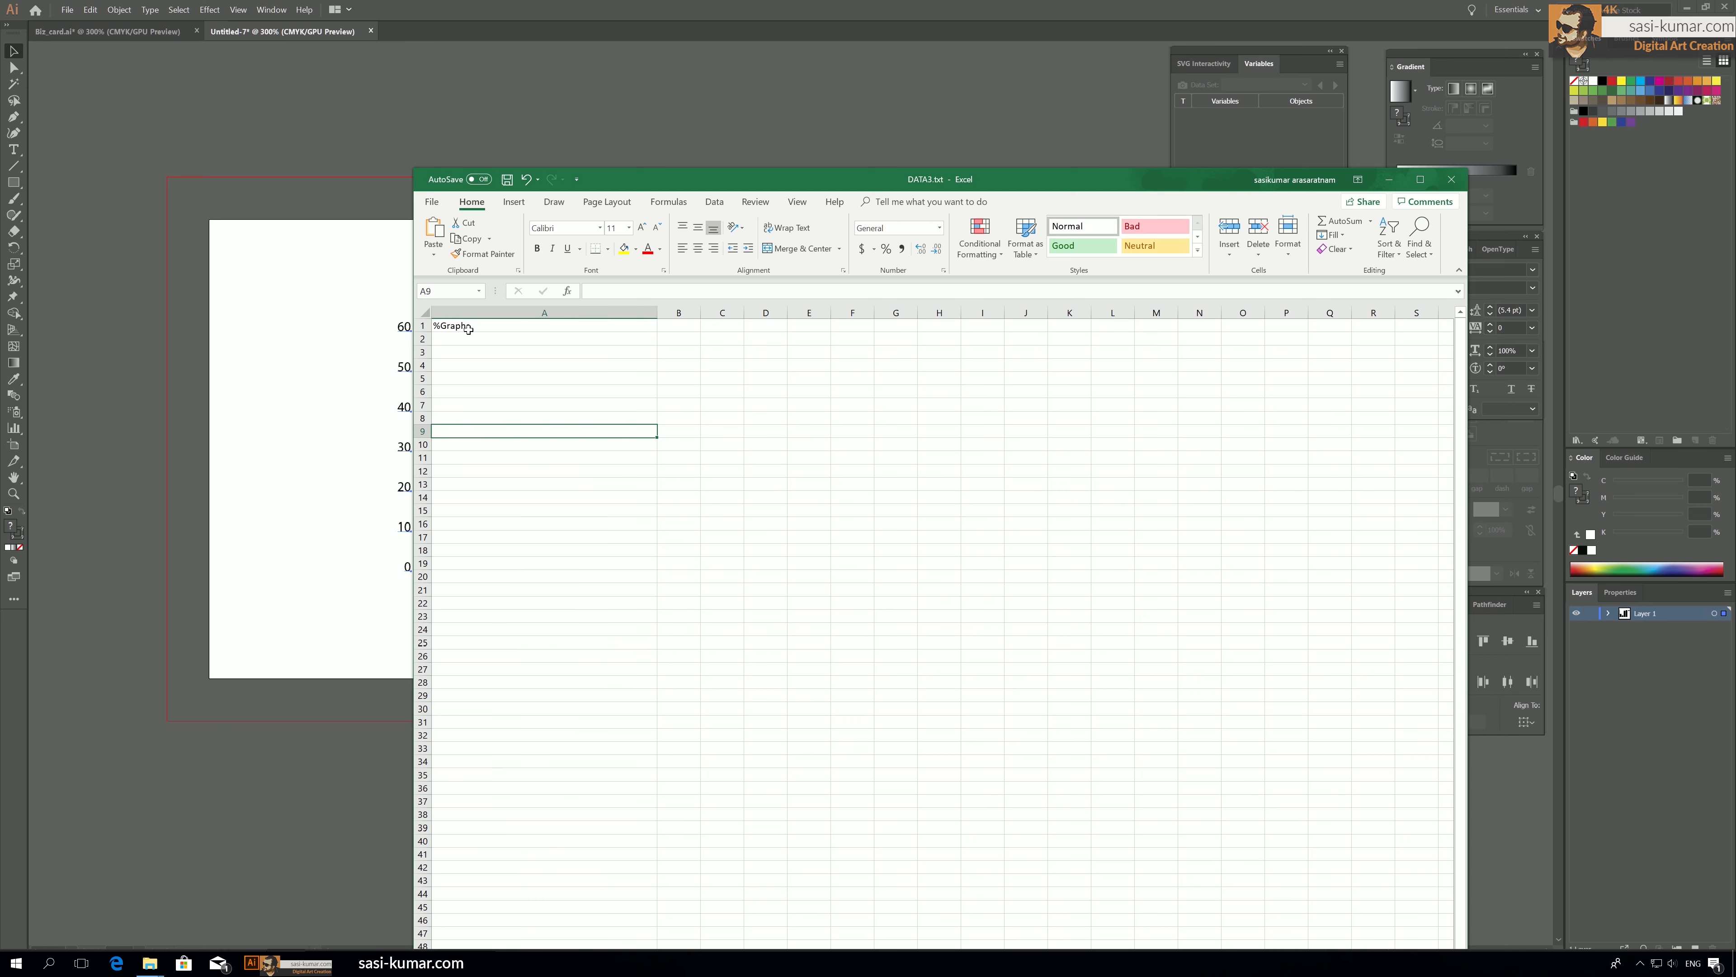
pyautogui.click(456, 342)
# Switch to File Explorer and open the Graphs folder inside BIZ-TUT on the Desktop.
pyautogui.moveTo(752, 179); pyautogui.dragTo(777, 122)
pyautogui.click(149, 963)
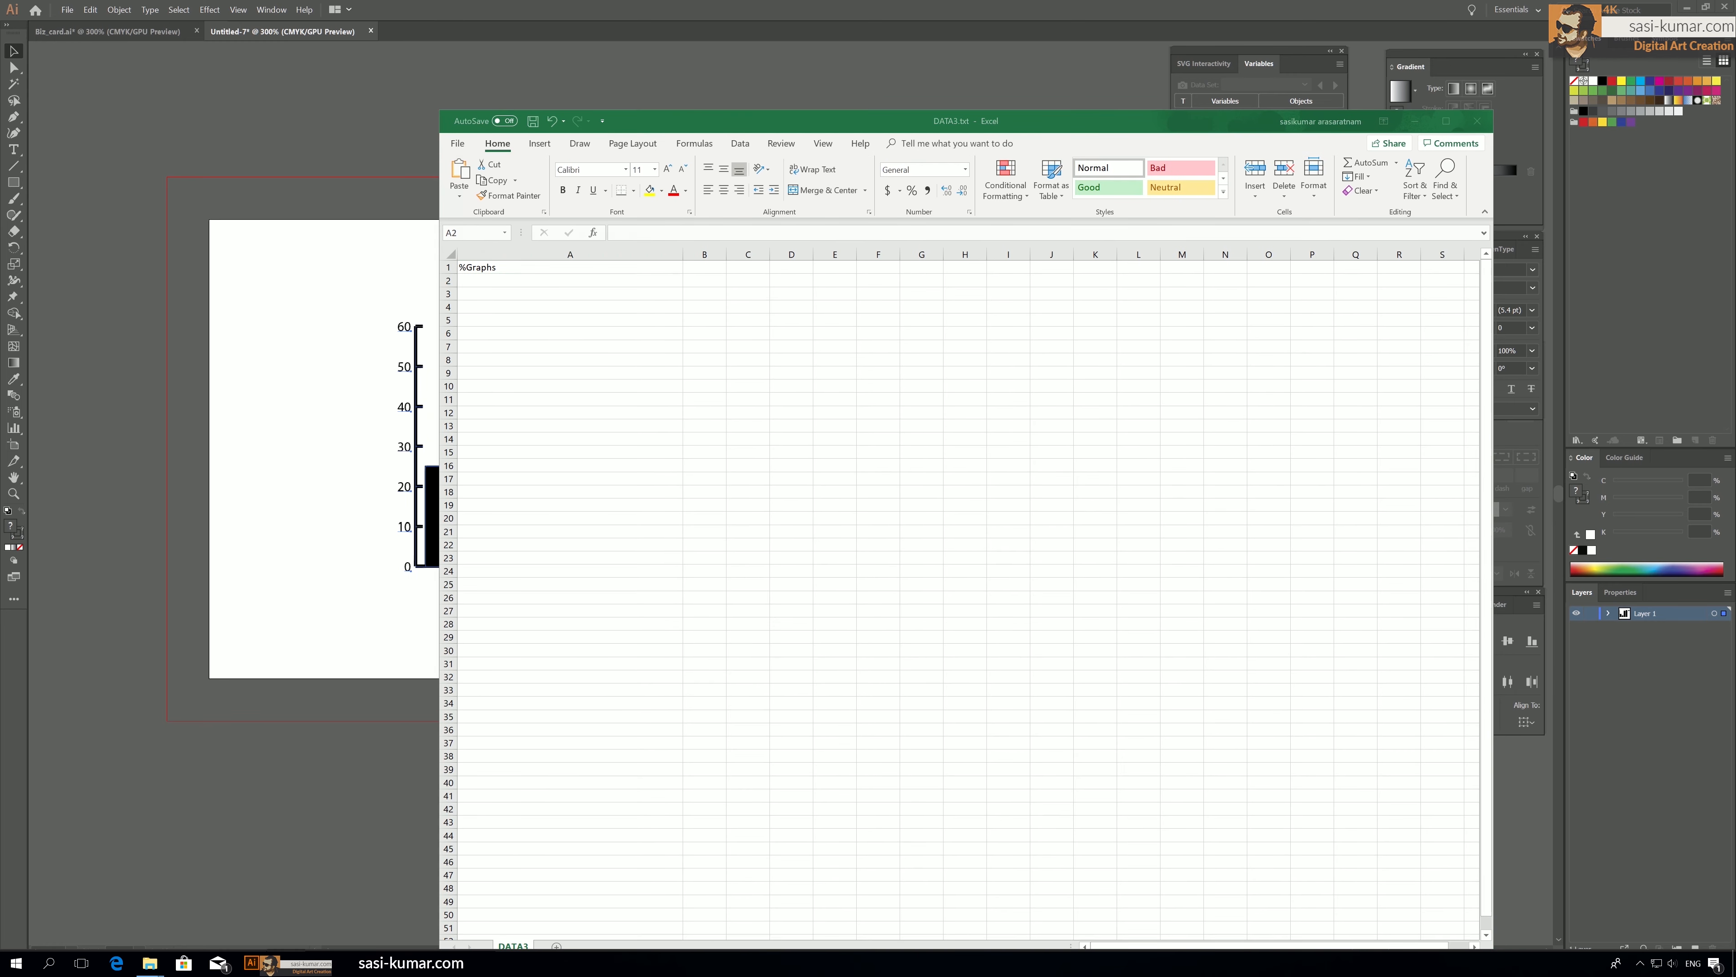
pyautogui.click(603, 273)
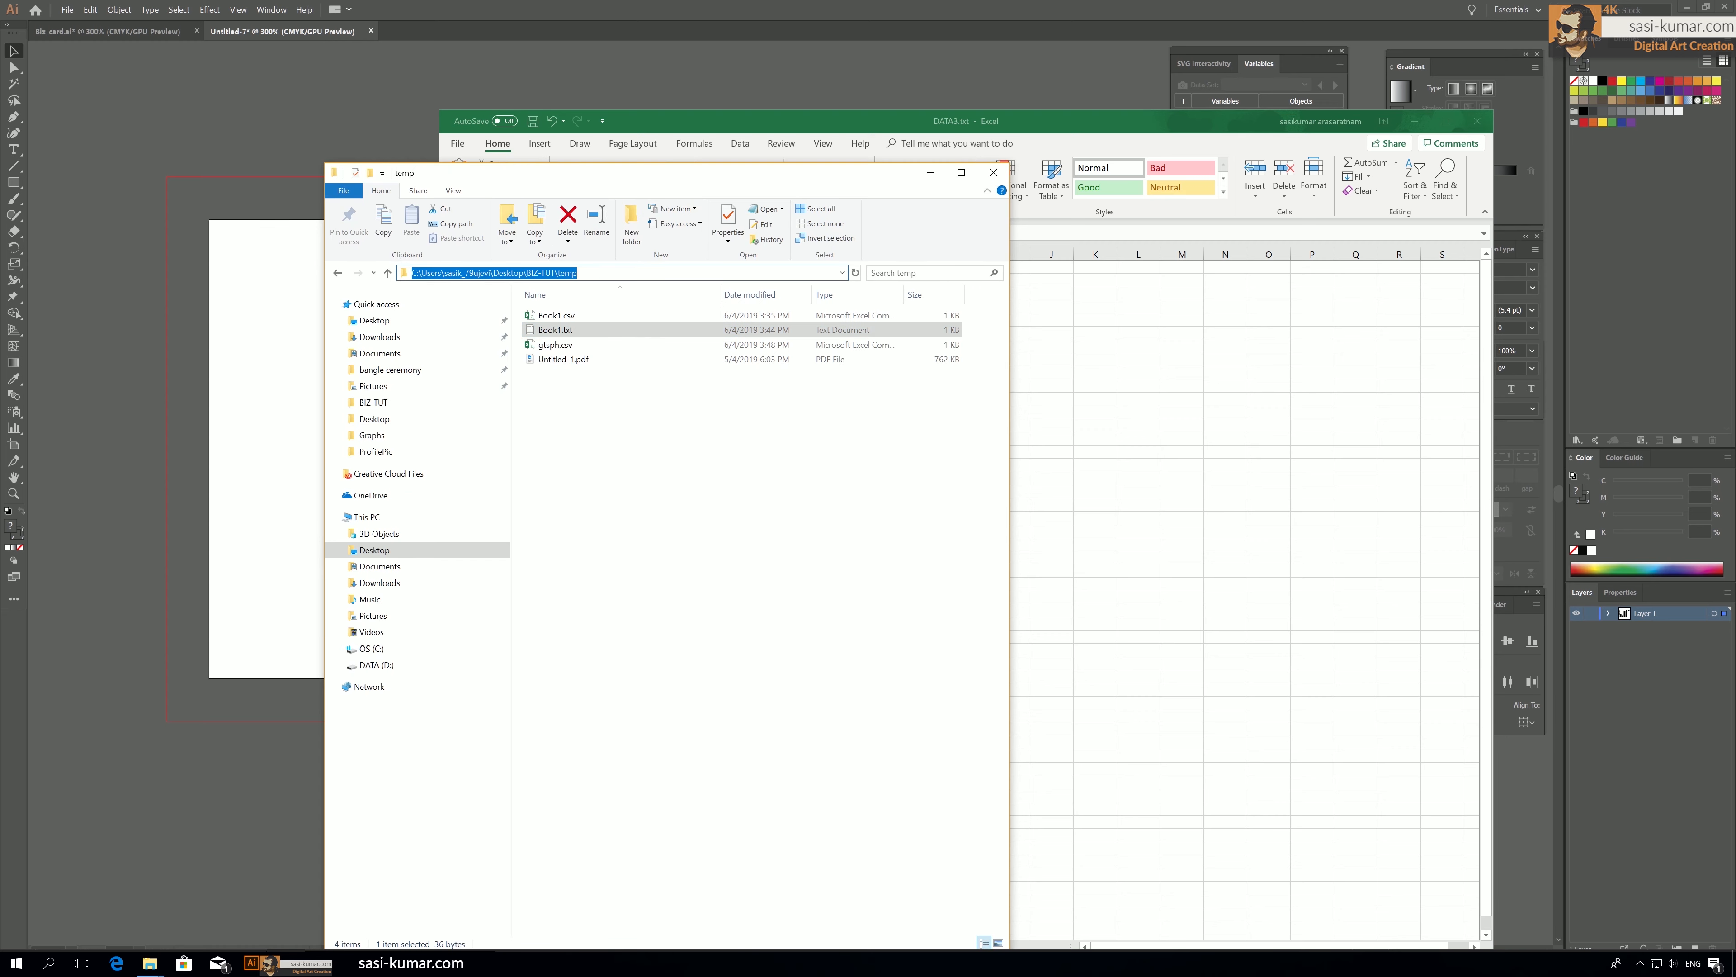
pyautogui.click(367, 517)
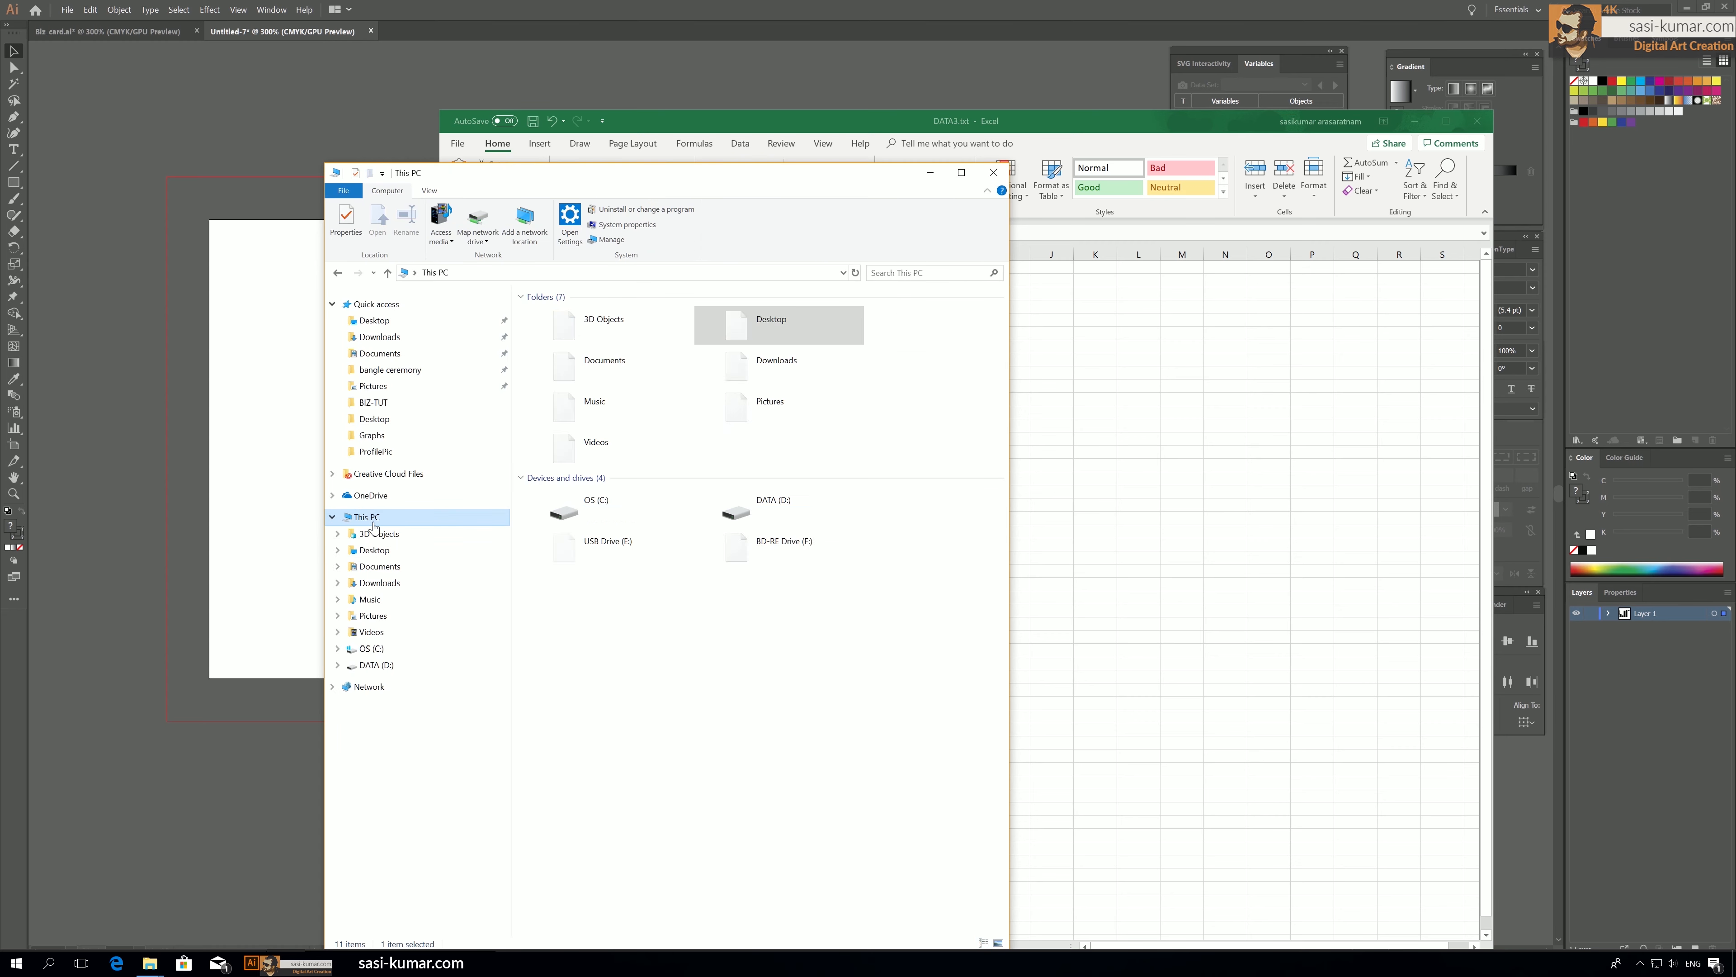
pyautogui.click(374, 320)
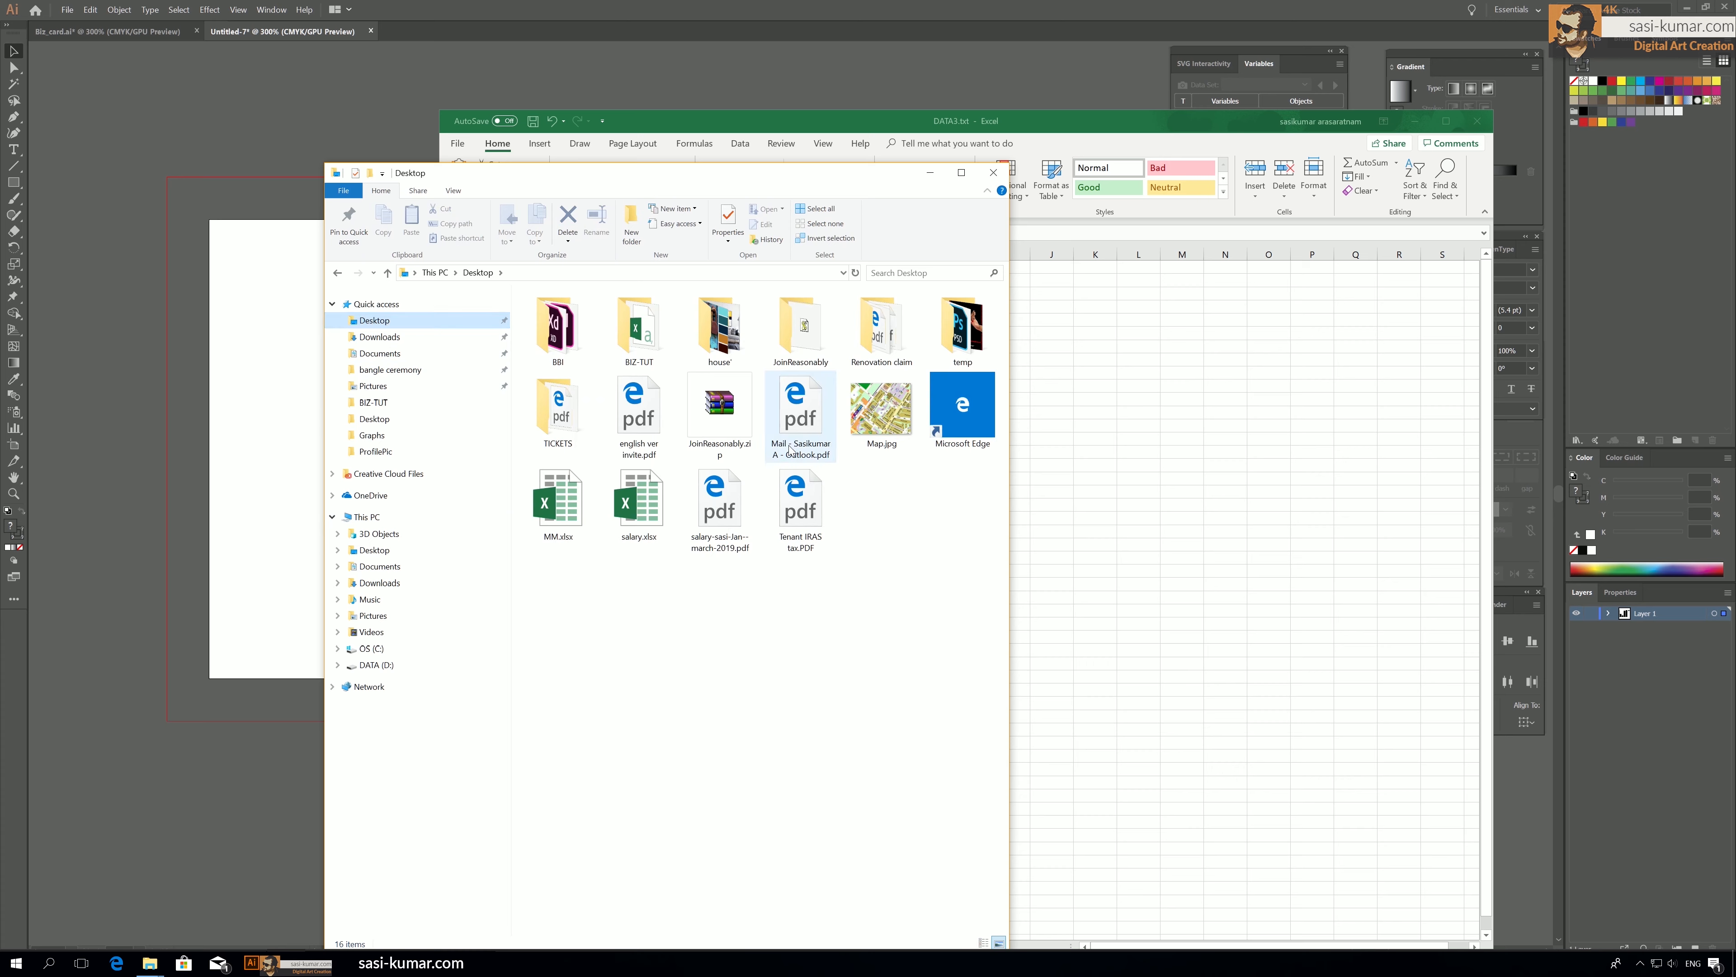
pyautogui.doubleClick(649, 339)
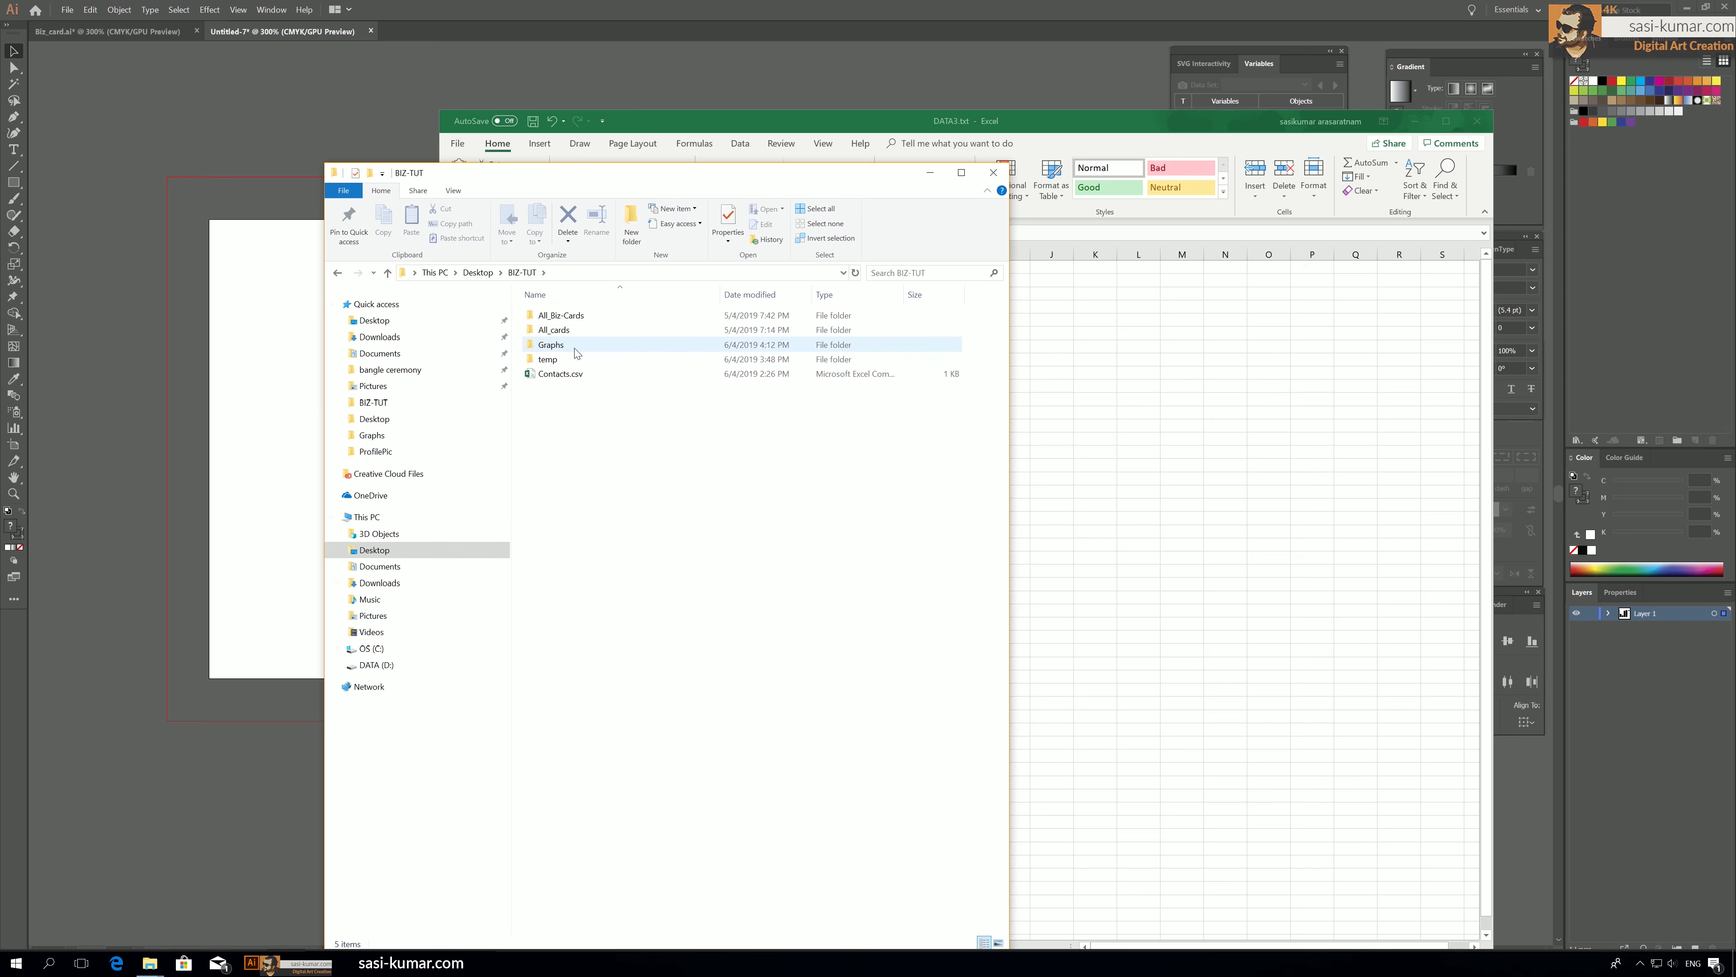
pyautogui.doubleClick(575, 348)
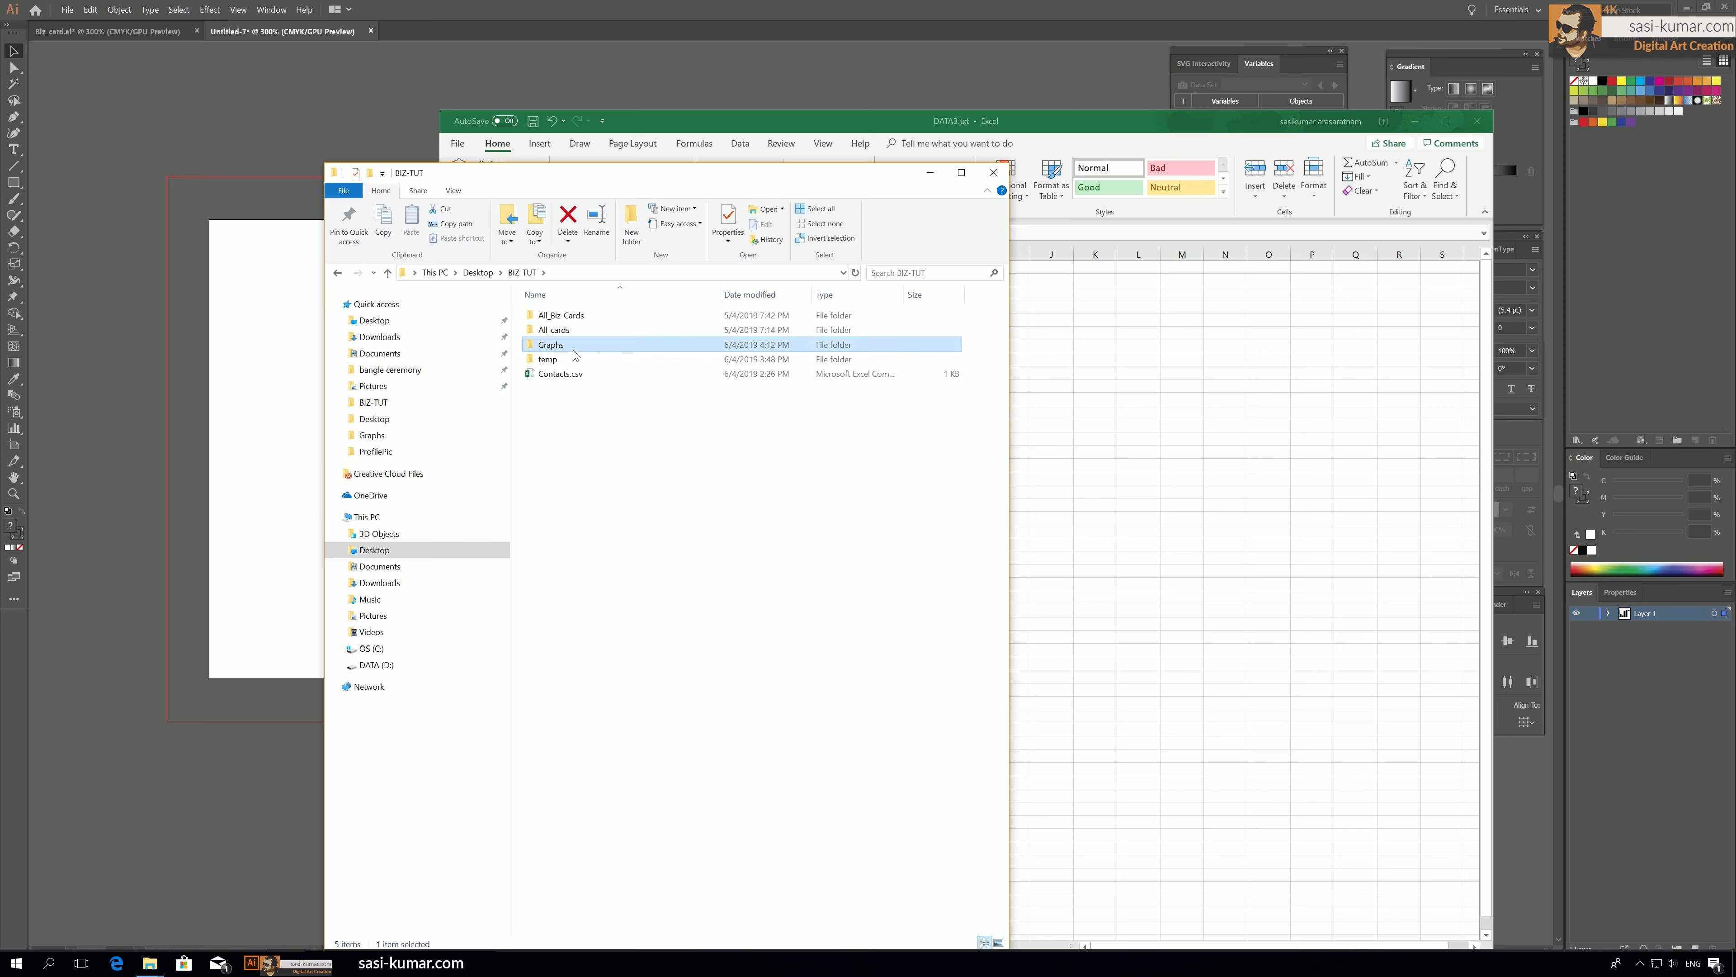
# Copy the Graphs folder's path into cell A2 of the Excel sheet and append \Book.txt to it.
pyautogui.click(592, 273)
pyautogui.hotkey('ctrl', 'c')
pyautogui.click(1407, 432)
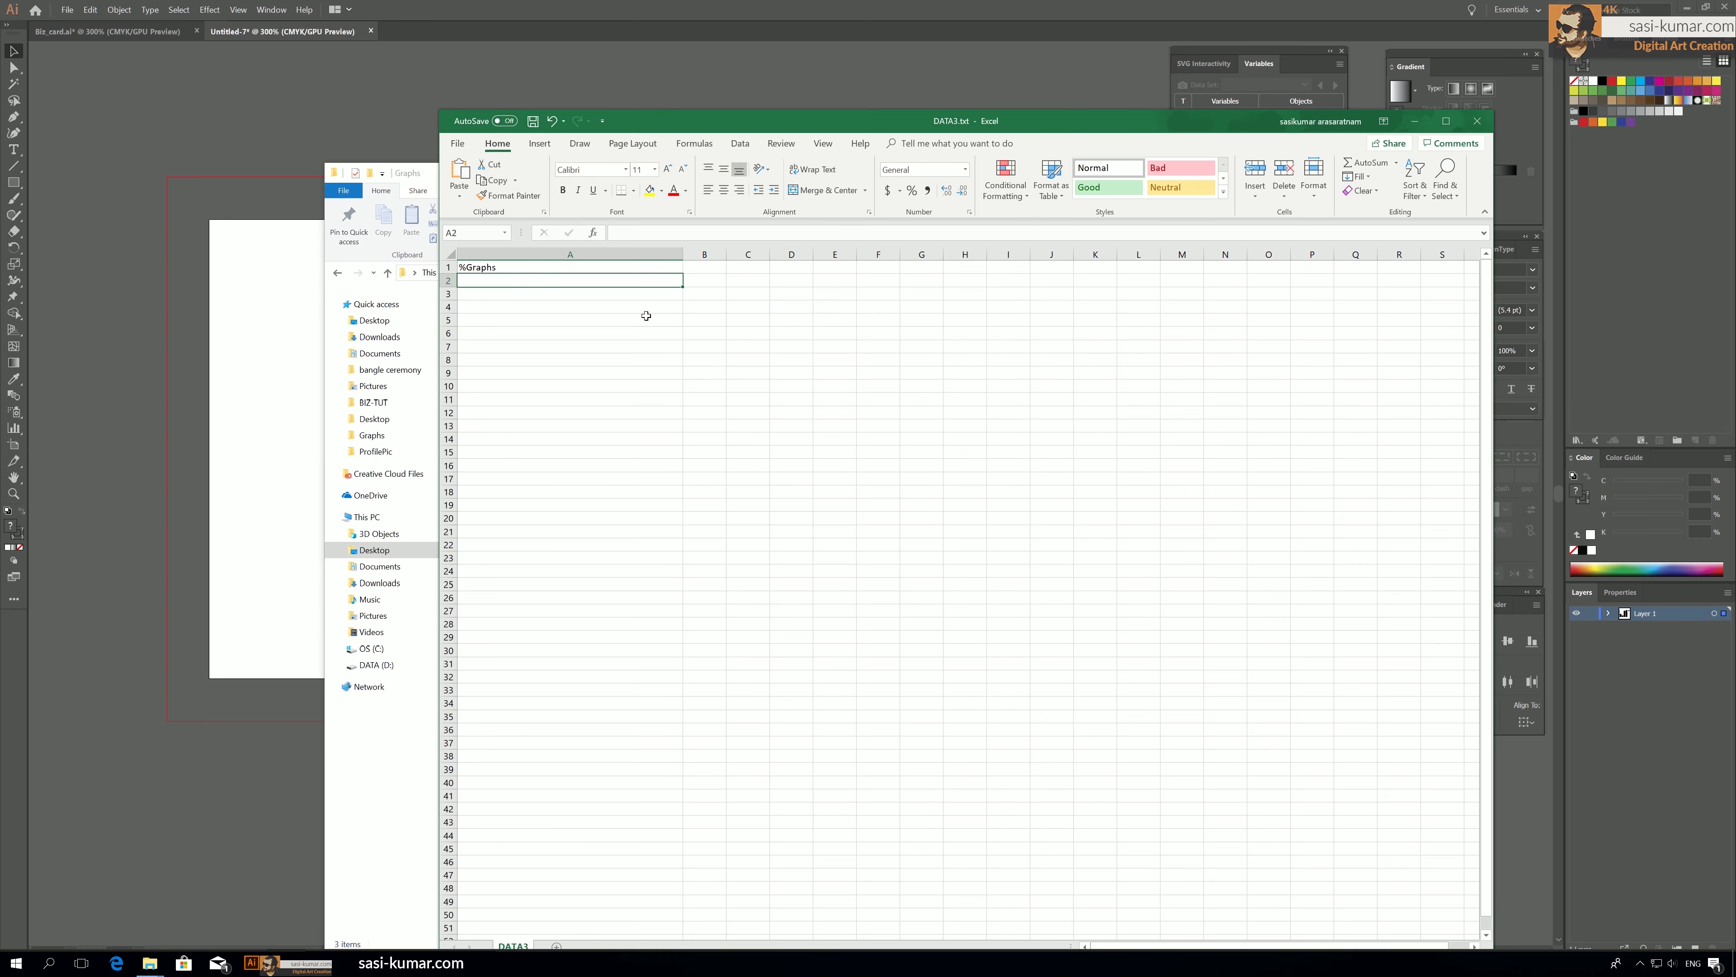
pyautogui.doubleClick(530, 282)
pyautogui.hotkey('ctrl', 'v')
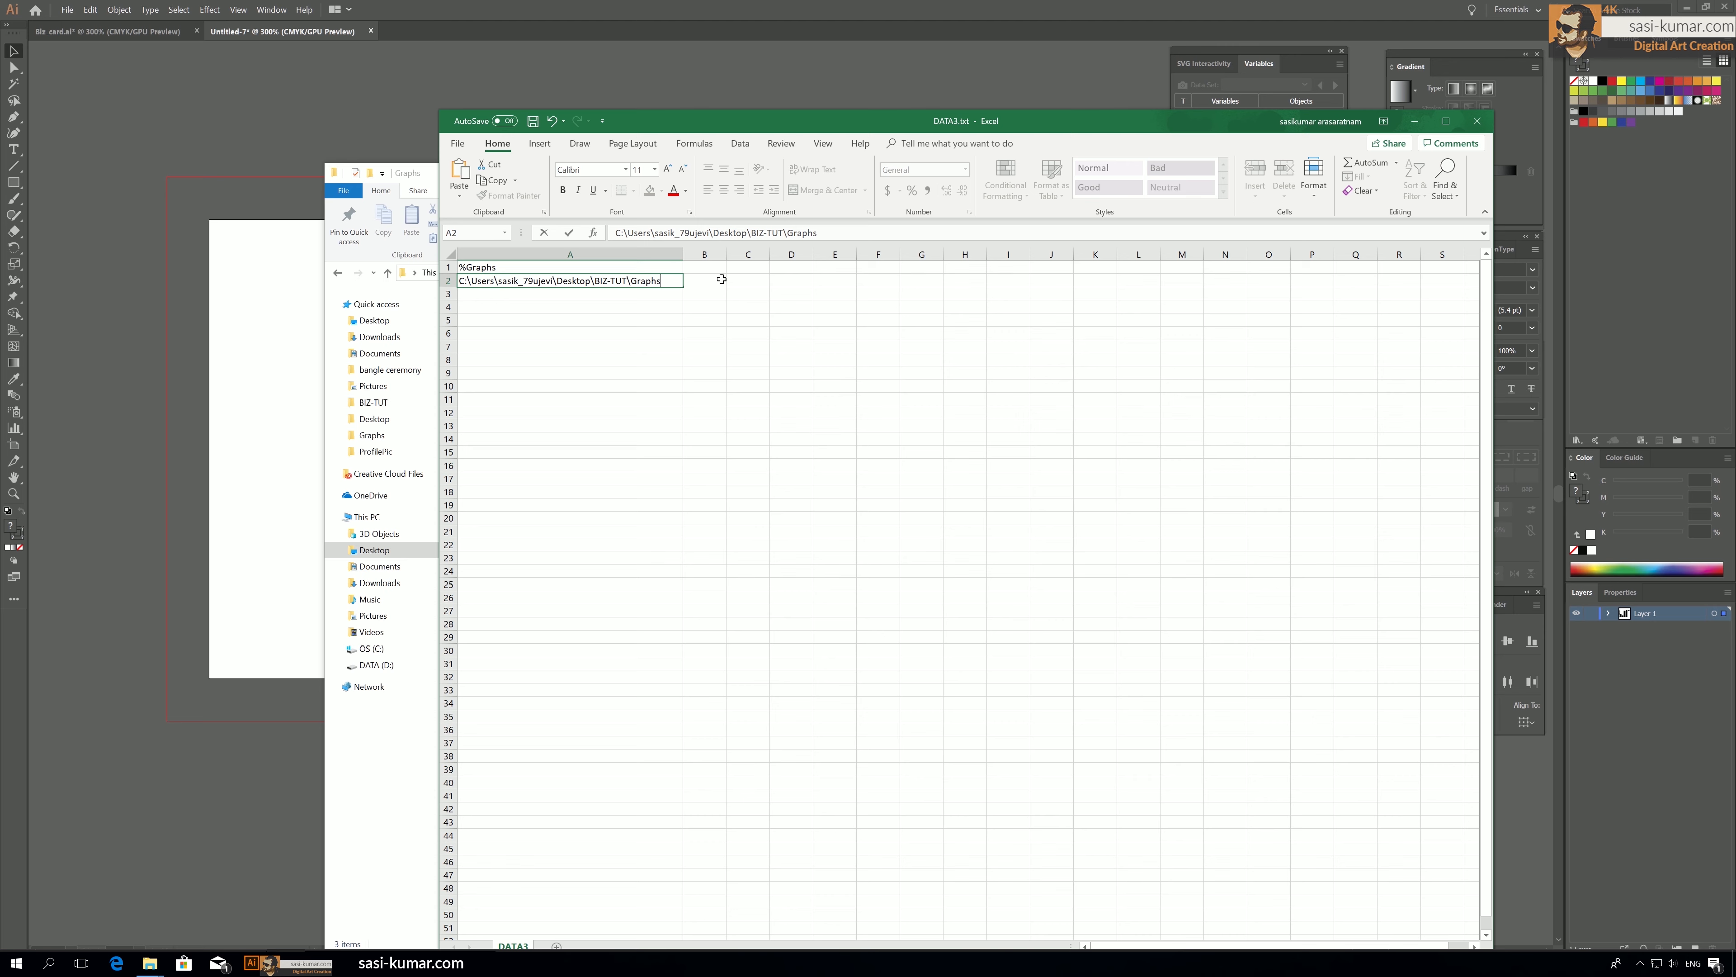
pyautogui.write('\\Boo')
pyautogui.click(730, 407)
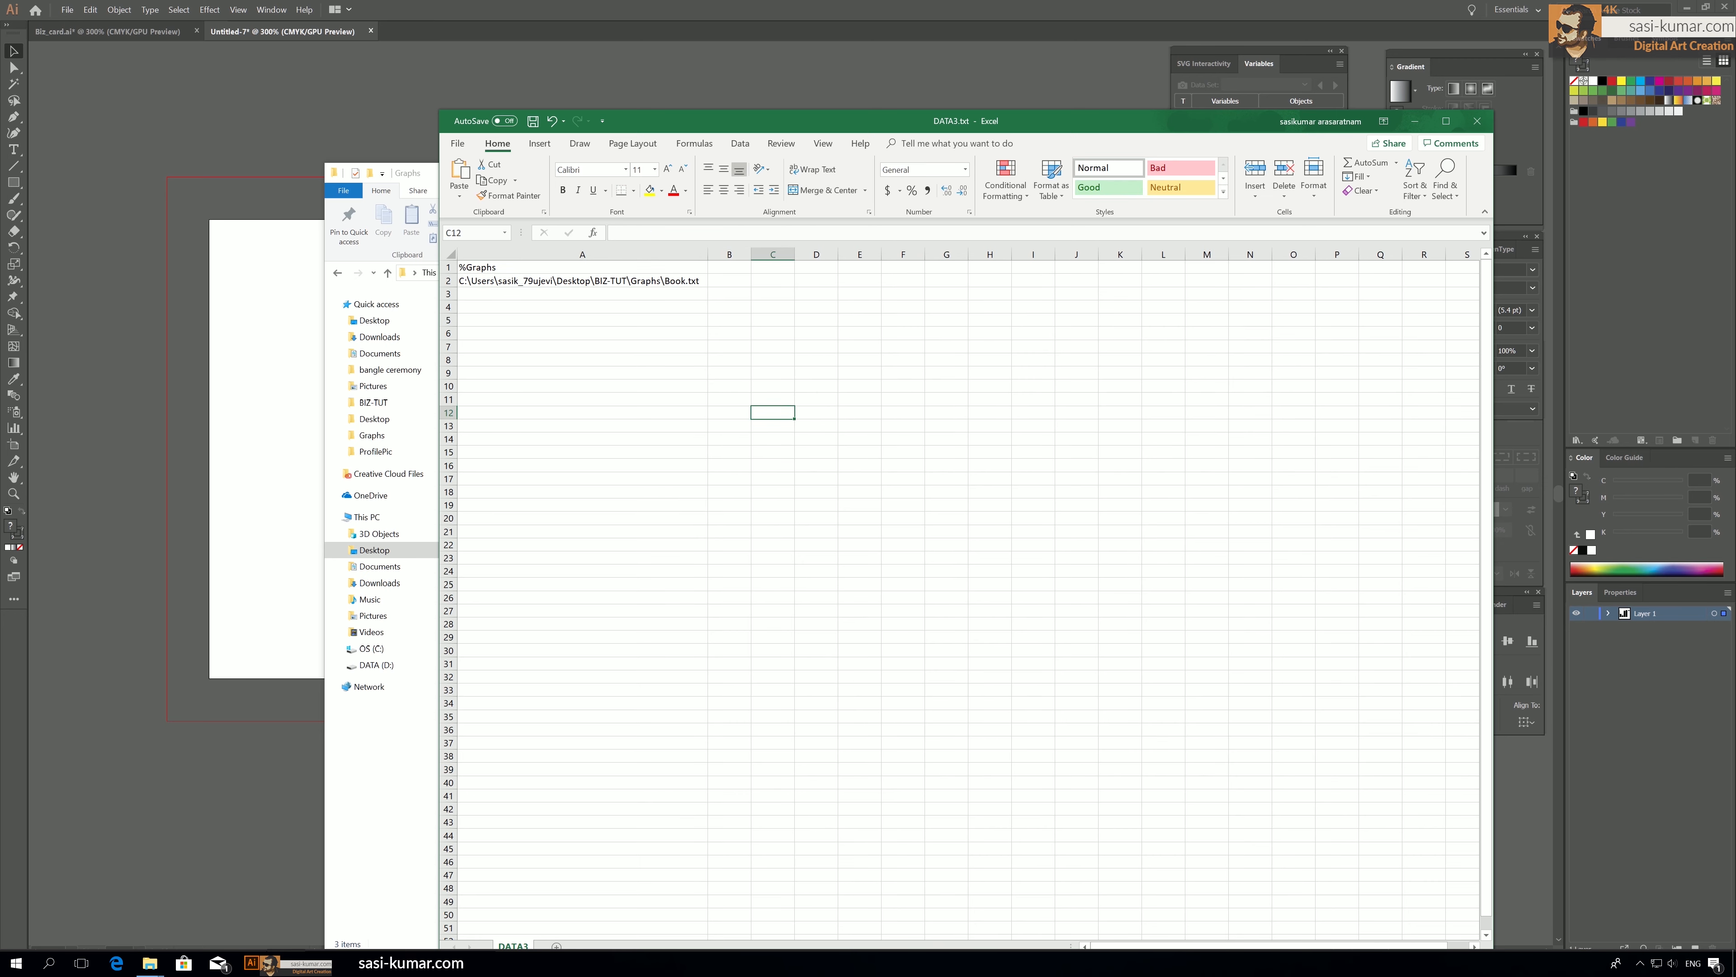
# Check the first data file's name in the Graphs folder and change the file name in cell A2 to DATA.txt.
pyautogui.hotkey('alt', 'Tab')
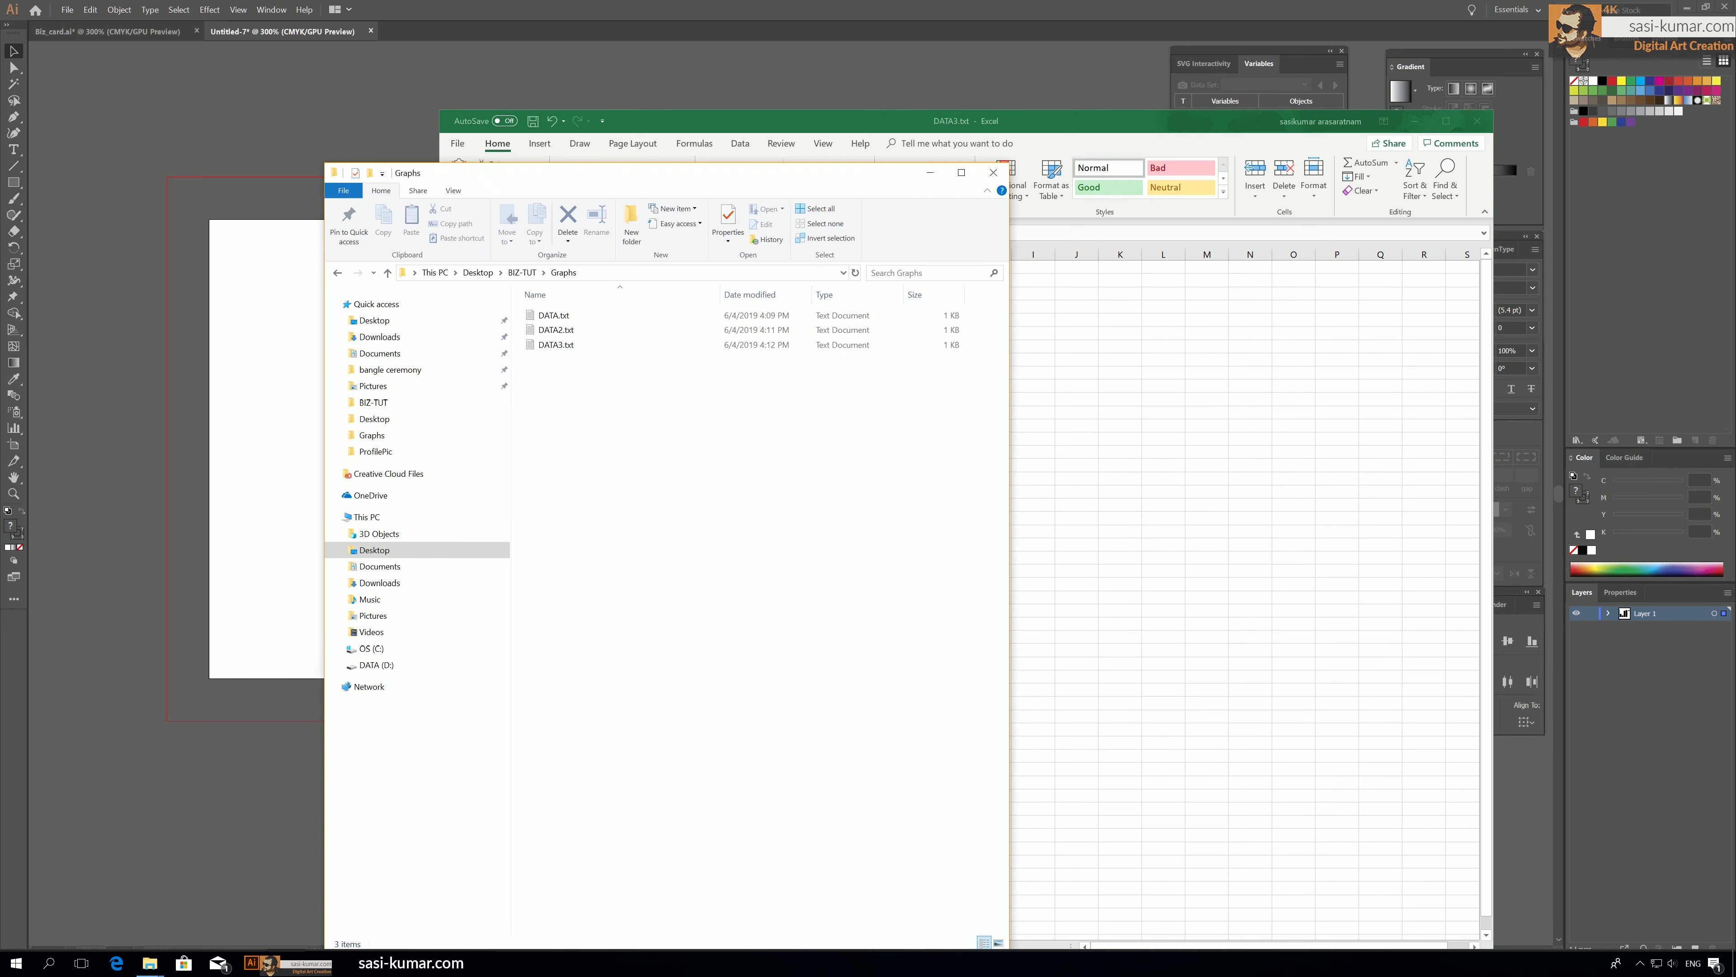
pyautogui.rightClick(562, 316)
pyautogui.click(447, 696)
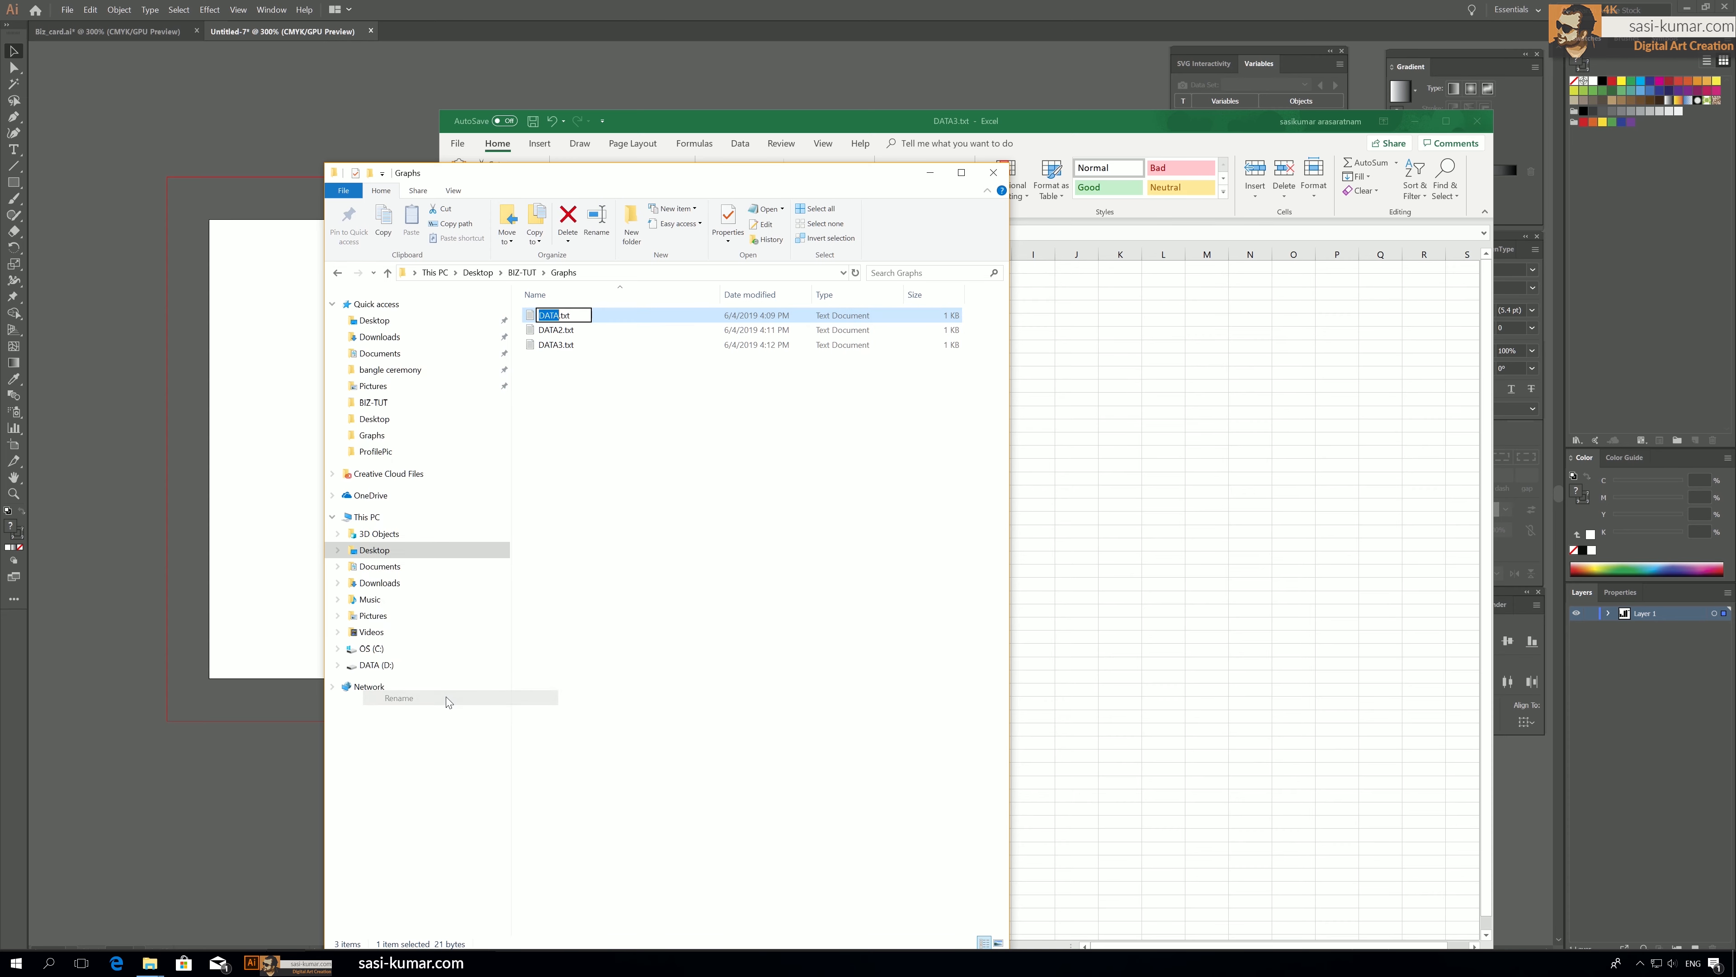
pyautogui.click(1184, 367)
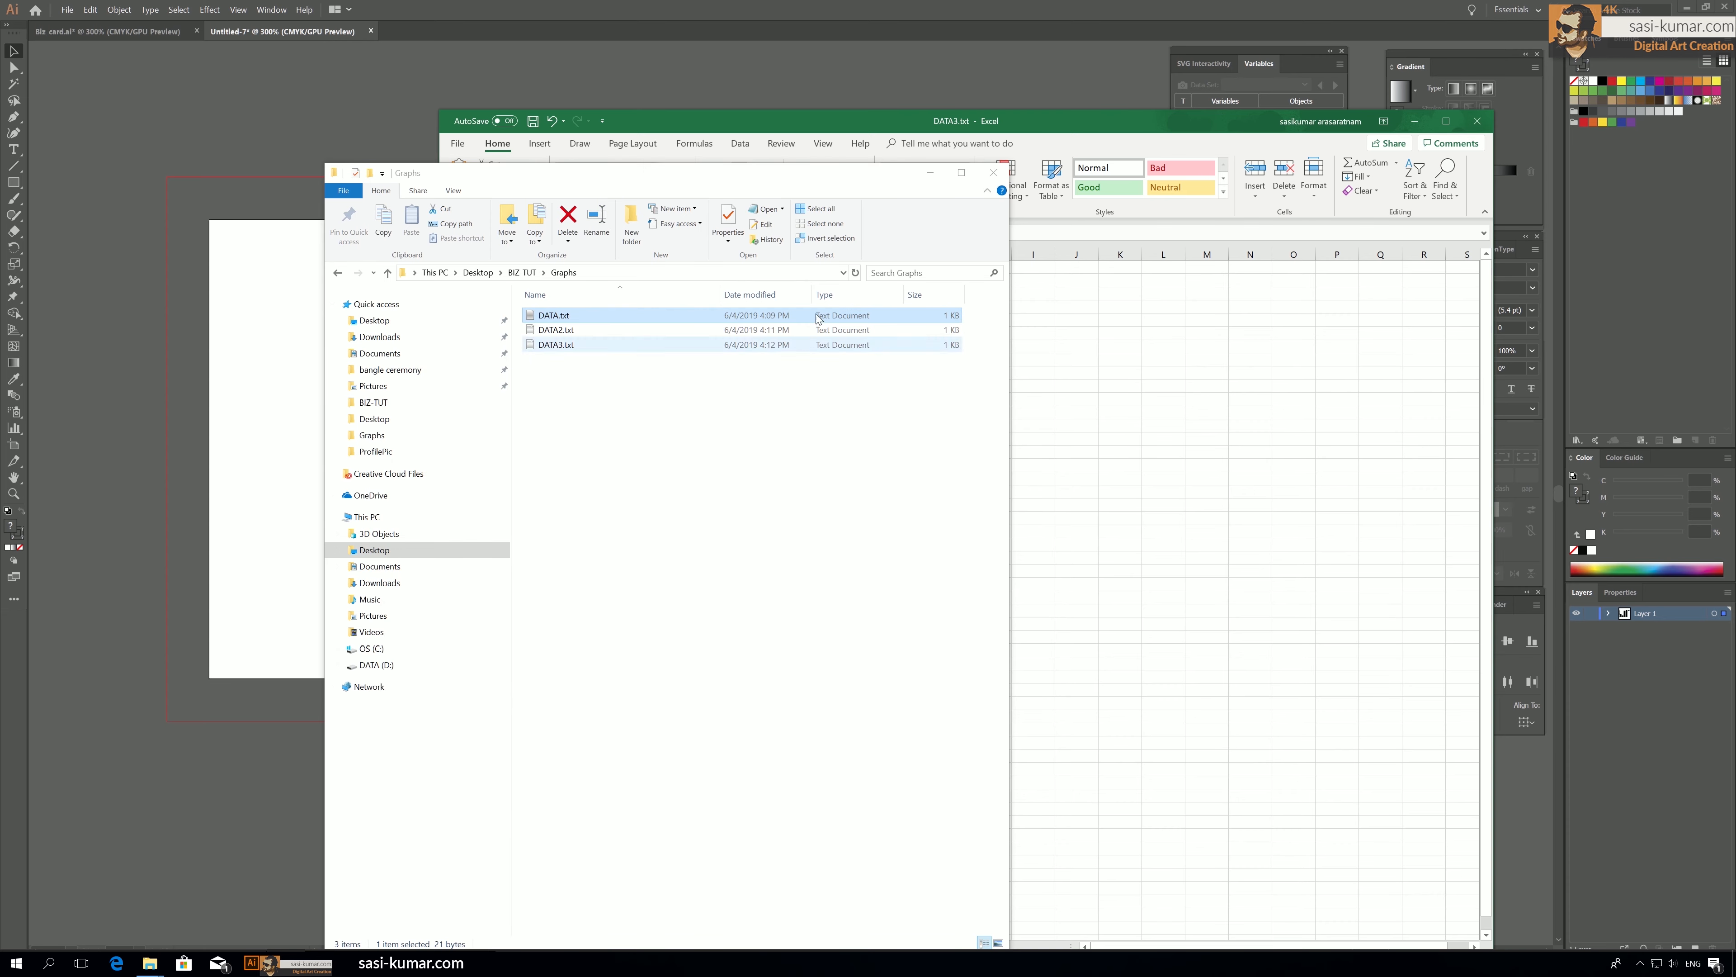
pyautogui.click(1091, 204)
pyautogui.doubleClick(676, 280)
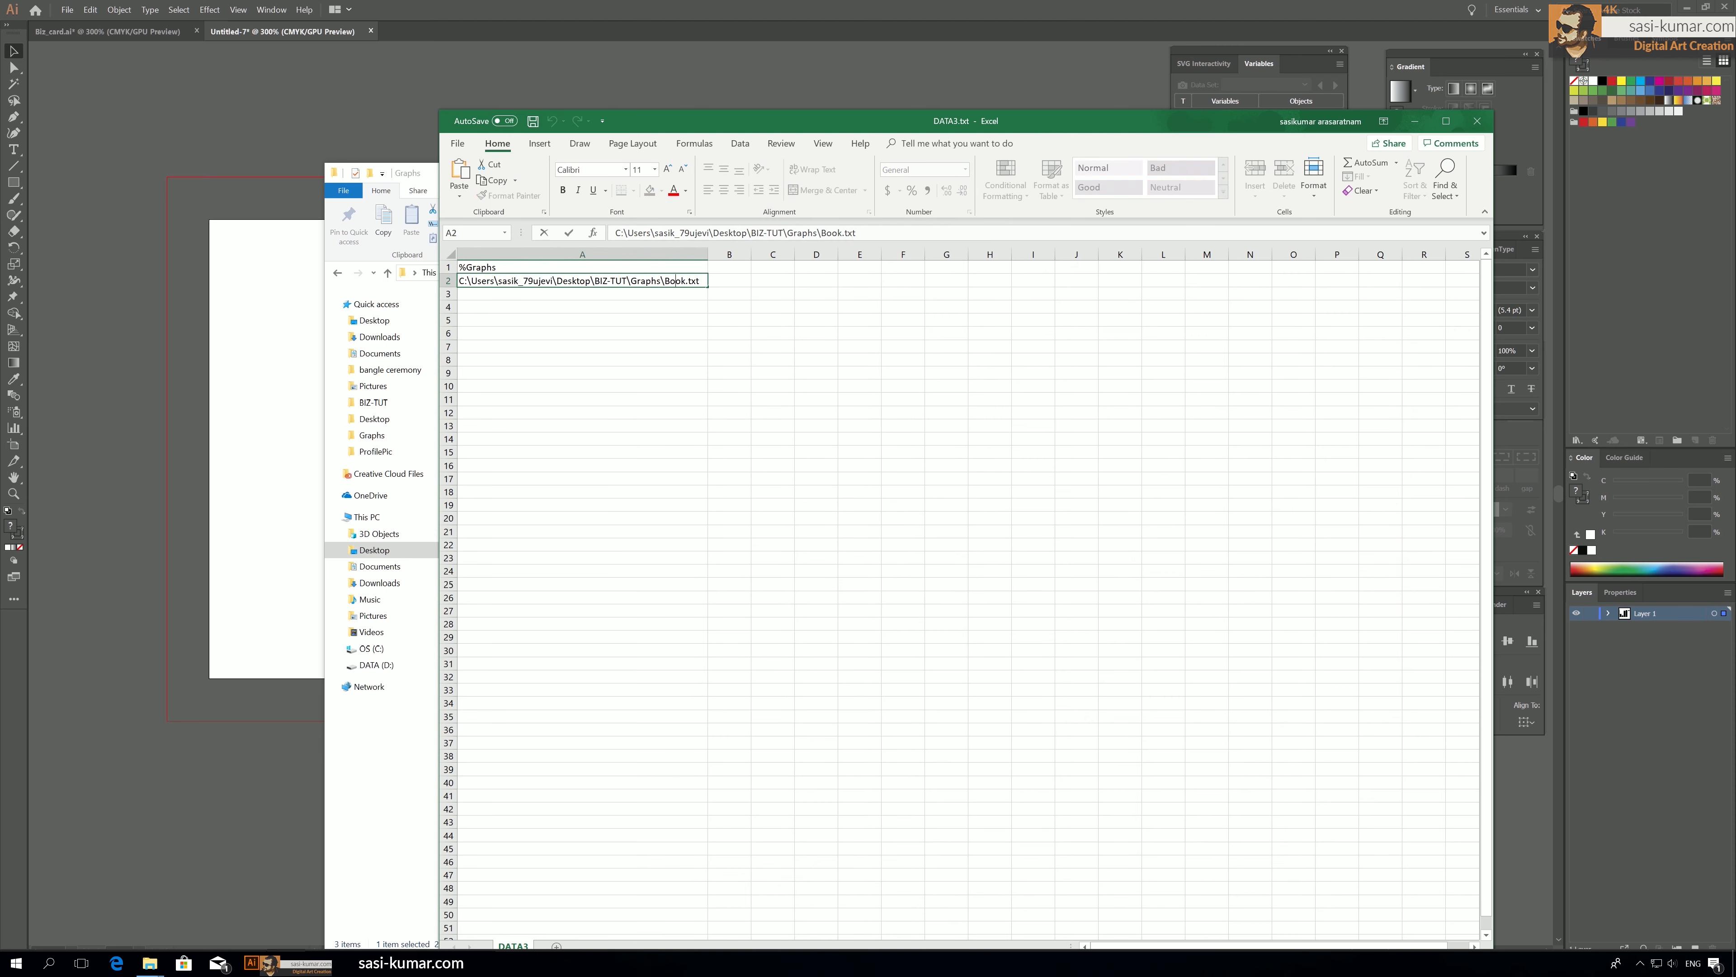
pyautogui.moveTo(687, 281); pyautogui.dragTo(664, 280)
pyautogui.write('DATA')
pyautogui.click(710, 349)
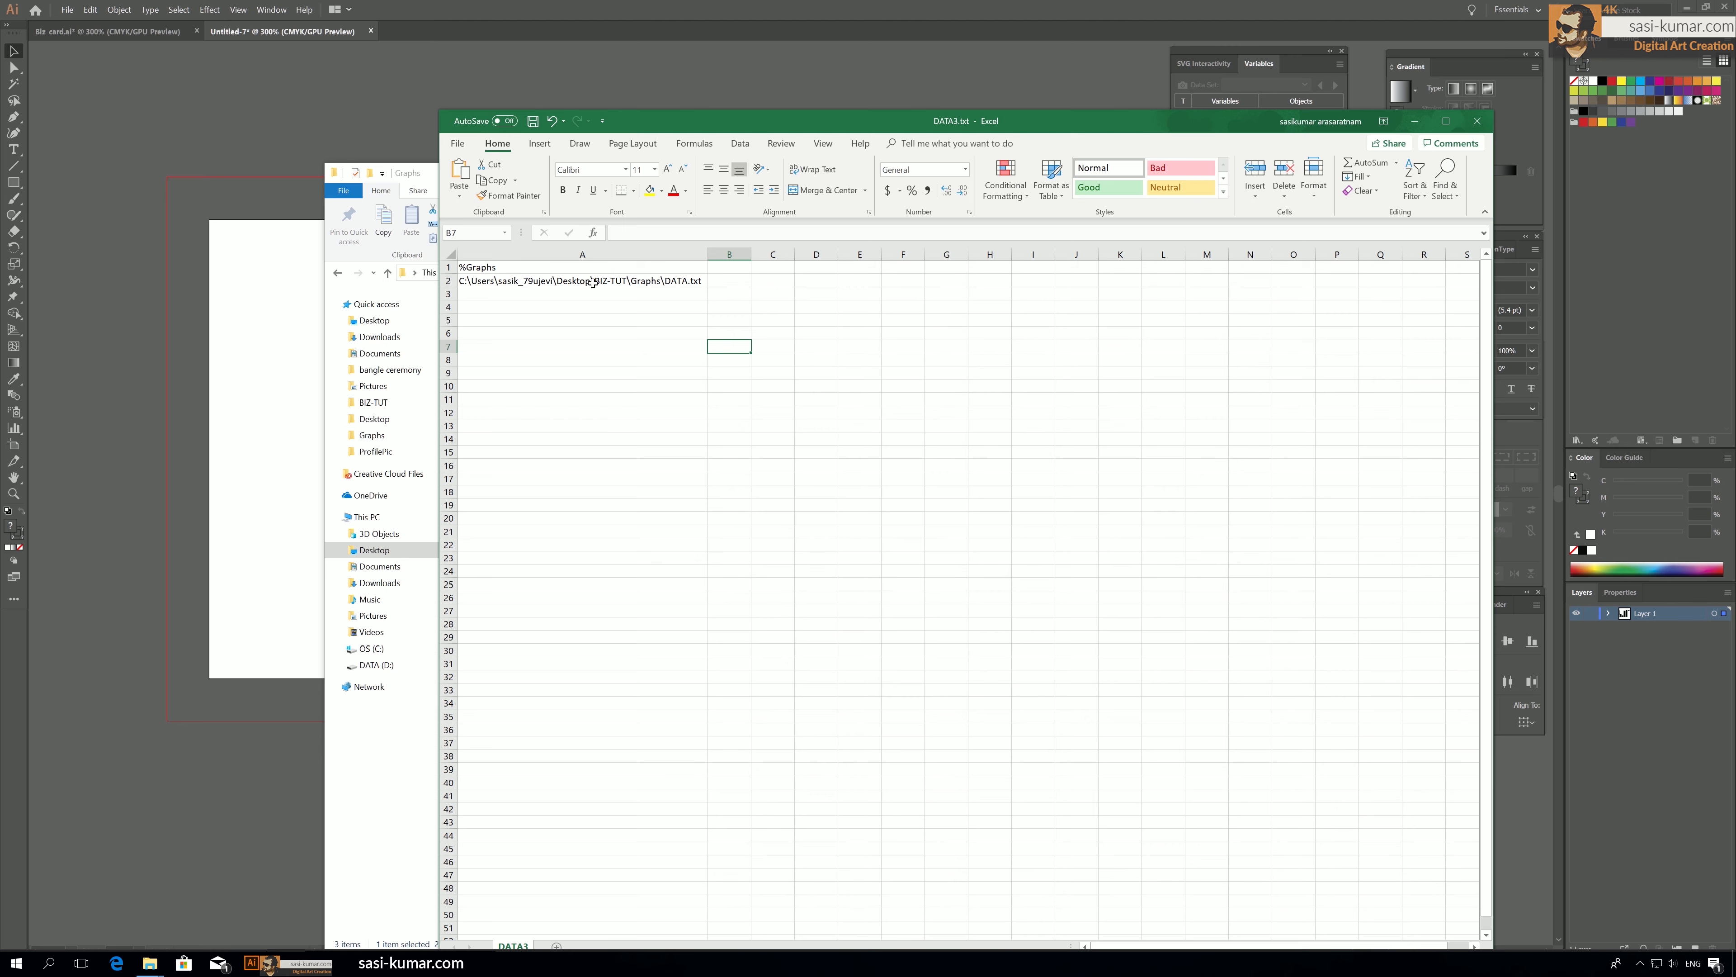
# Fill the DATA.txt path from cell A2 down through cell A4.
pyautogui.click(683, 284)
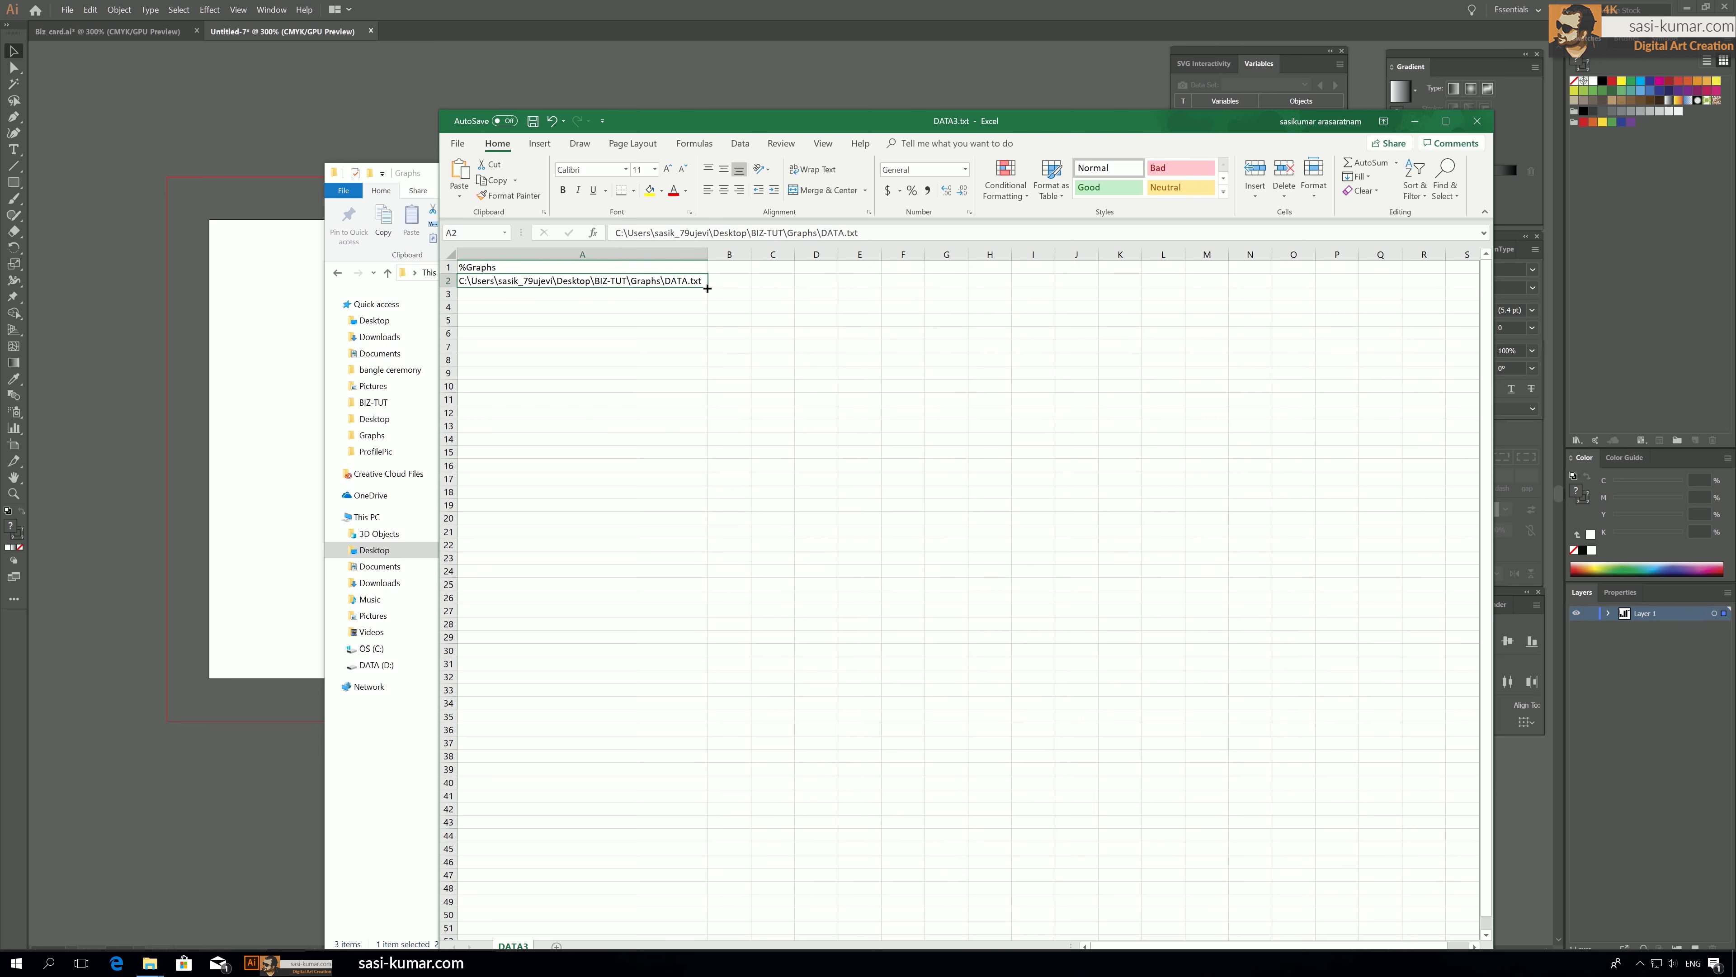
pyautogui.moveTo(708, 288); pyautogui.dragTo(706, 313)
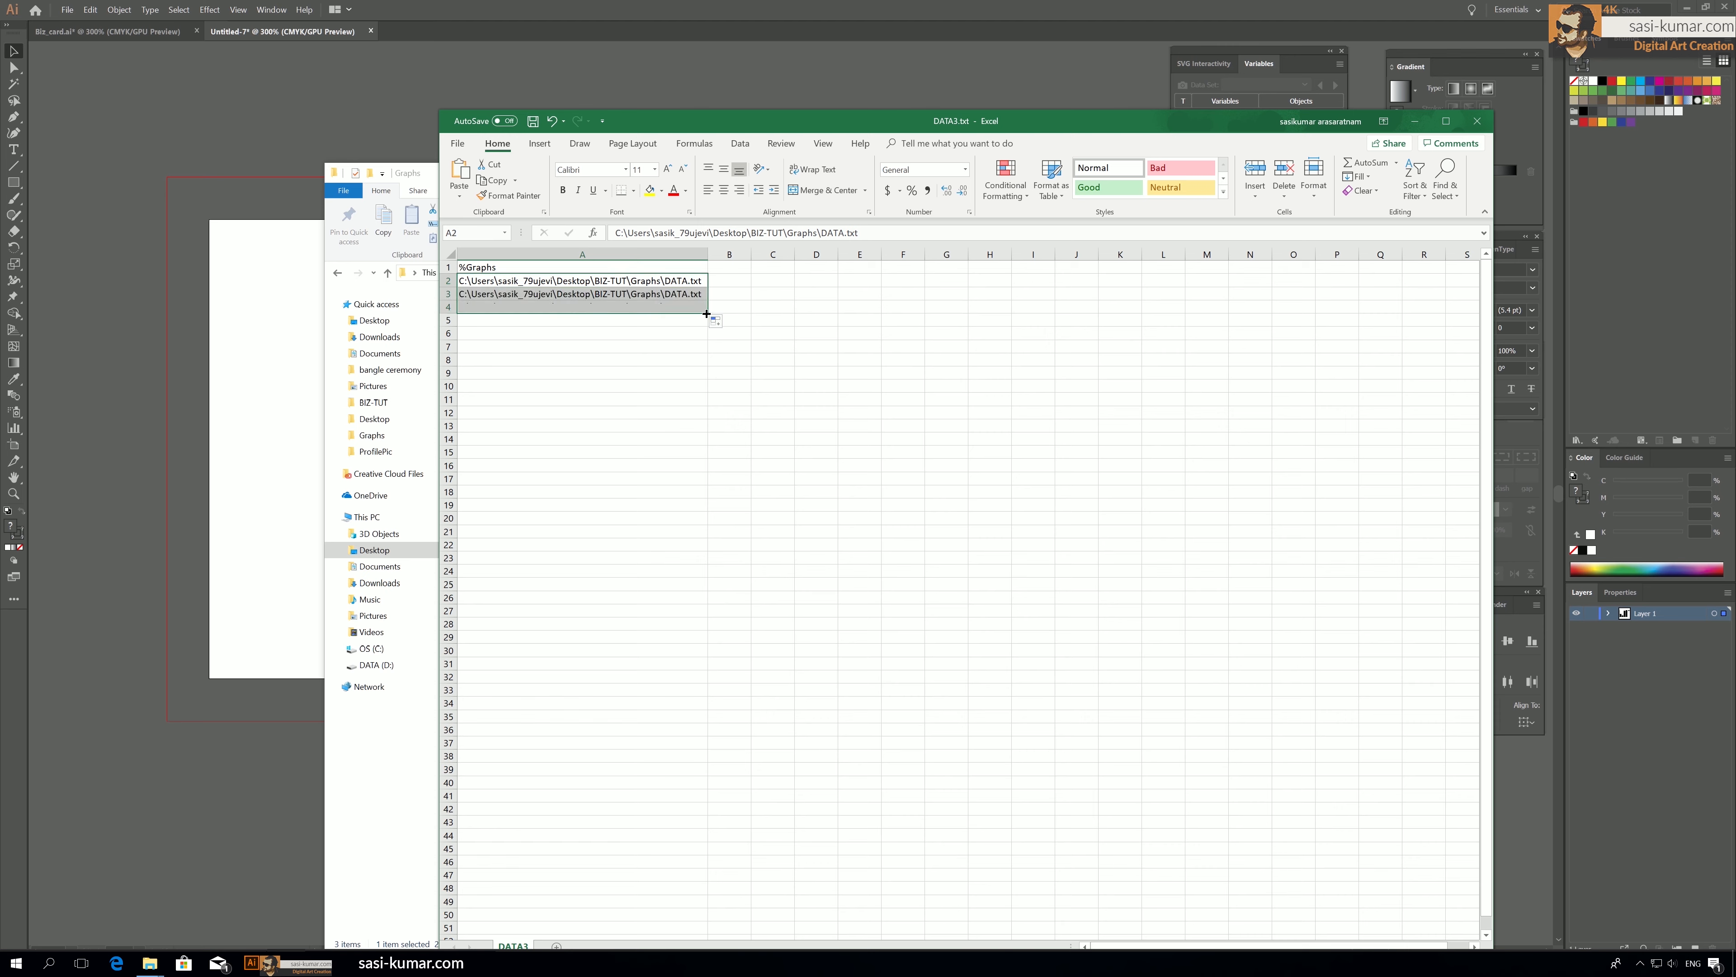
pyautogui.click(772, 333)
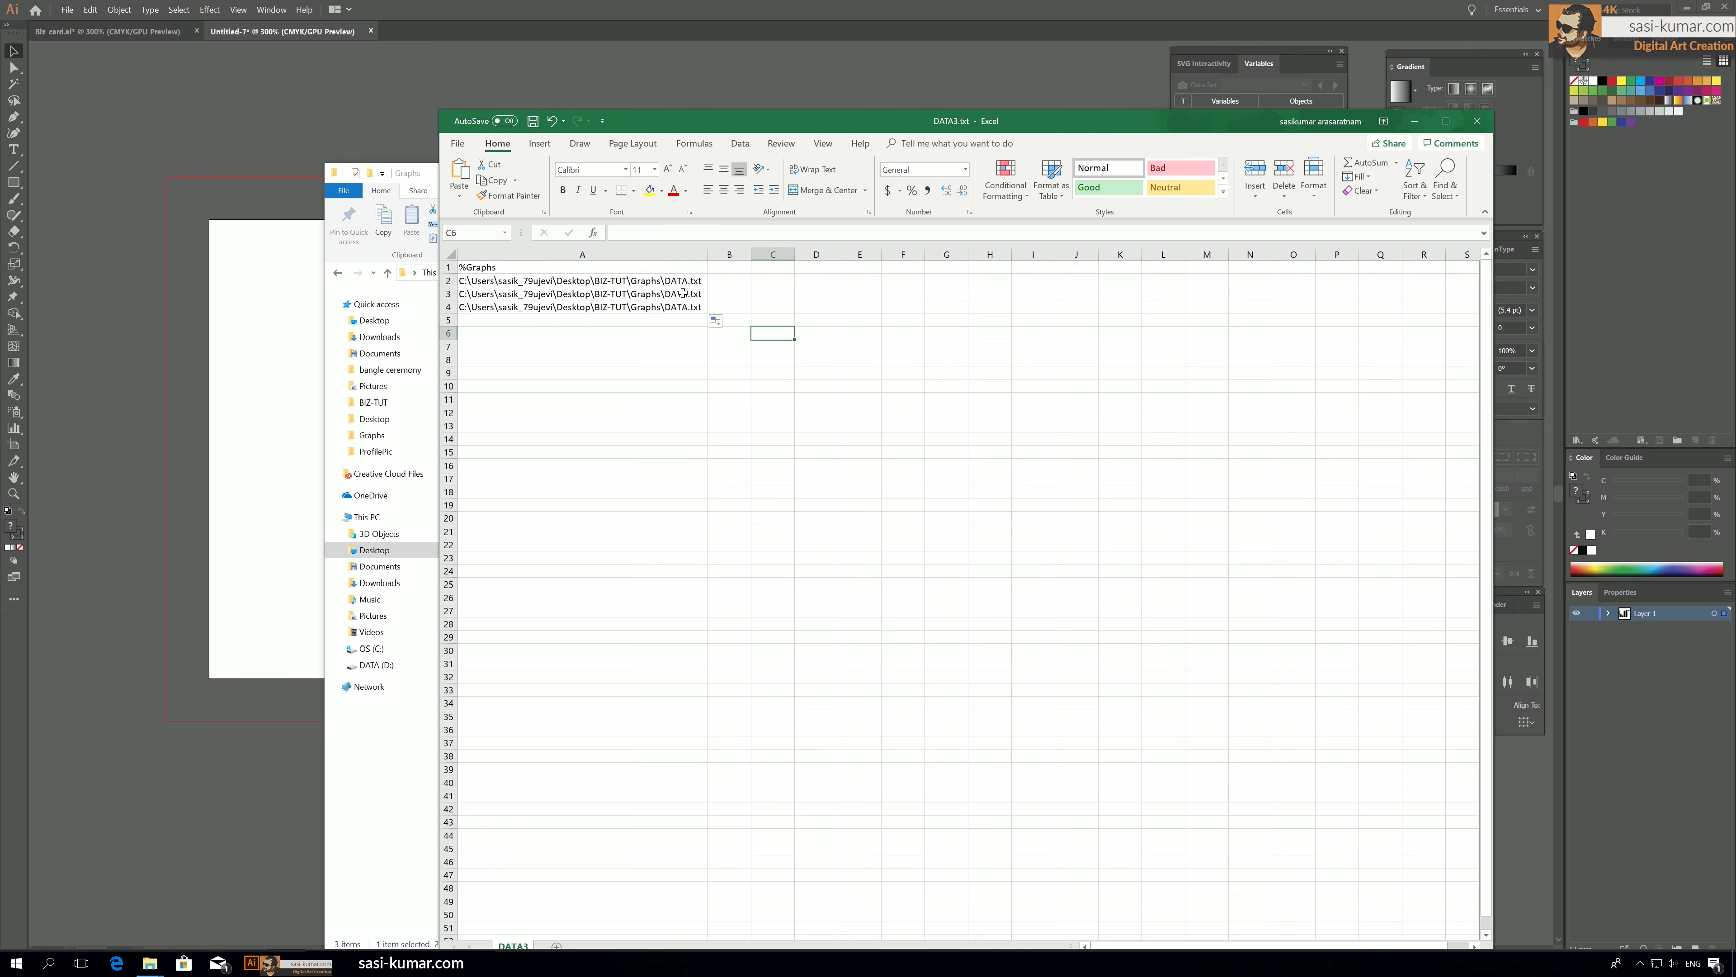
# Change the file names at the end of the paths to DATA2.txt in cell A3 and DATA3.txt in cell A4.
pyautogui.doubleClick(683, 292)
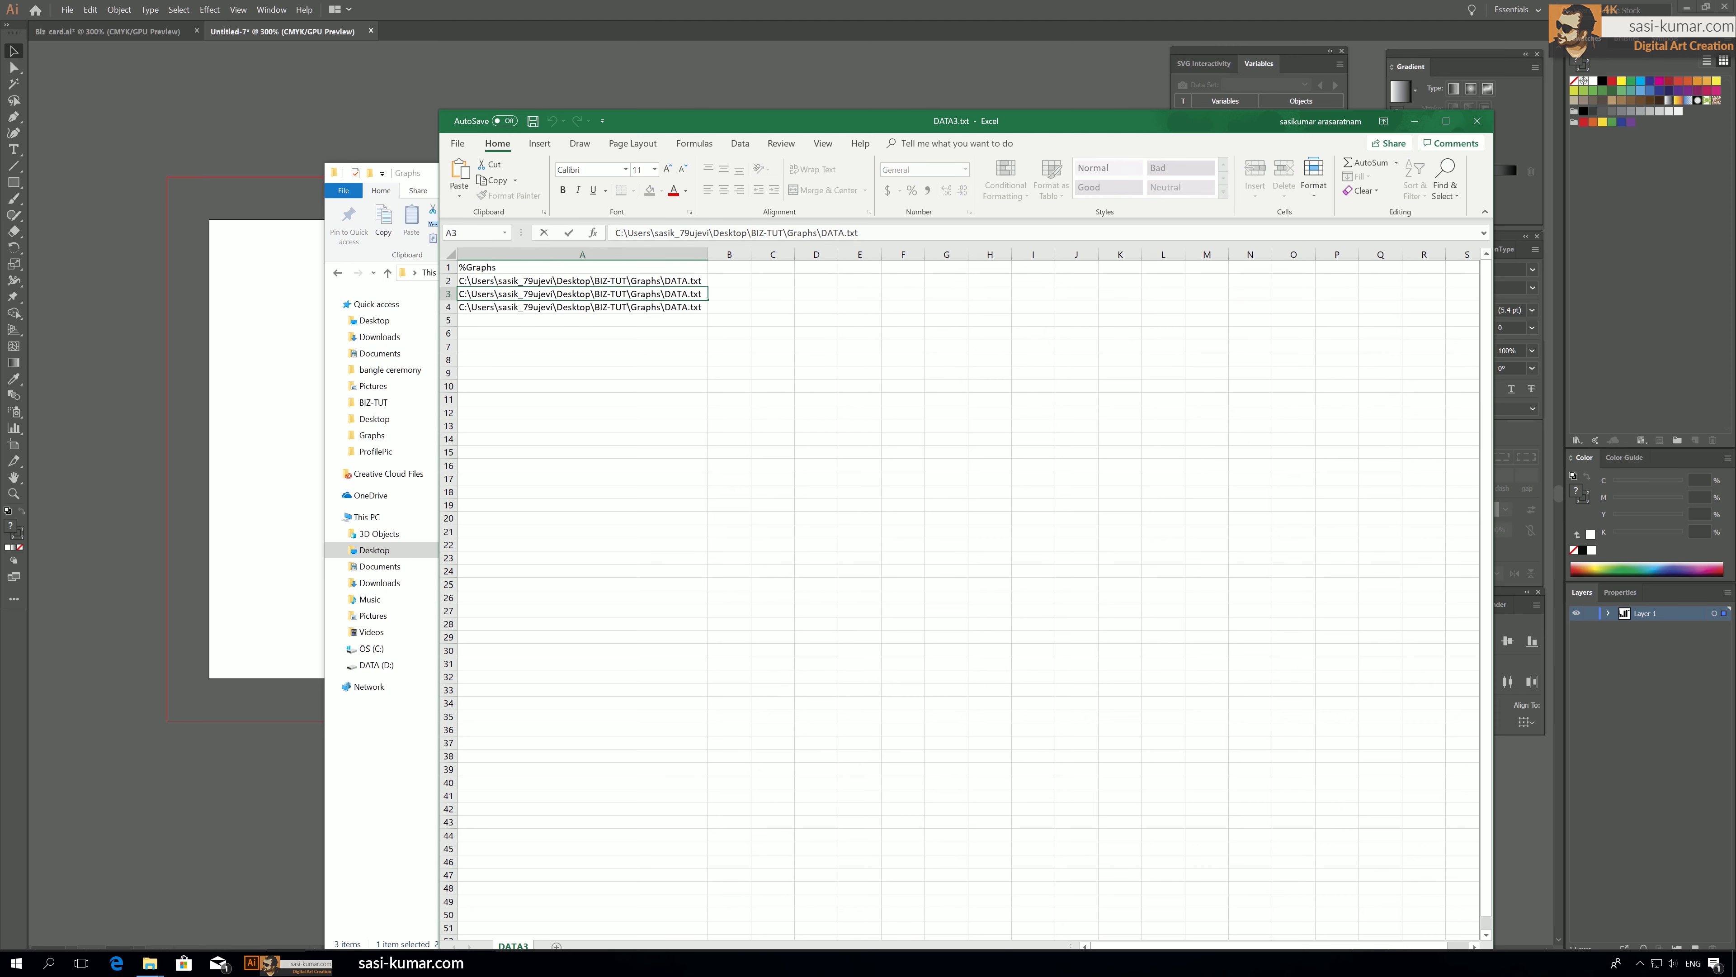
pyautogui.click(387, 807)
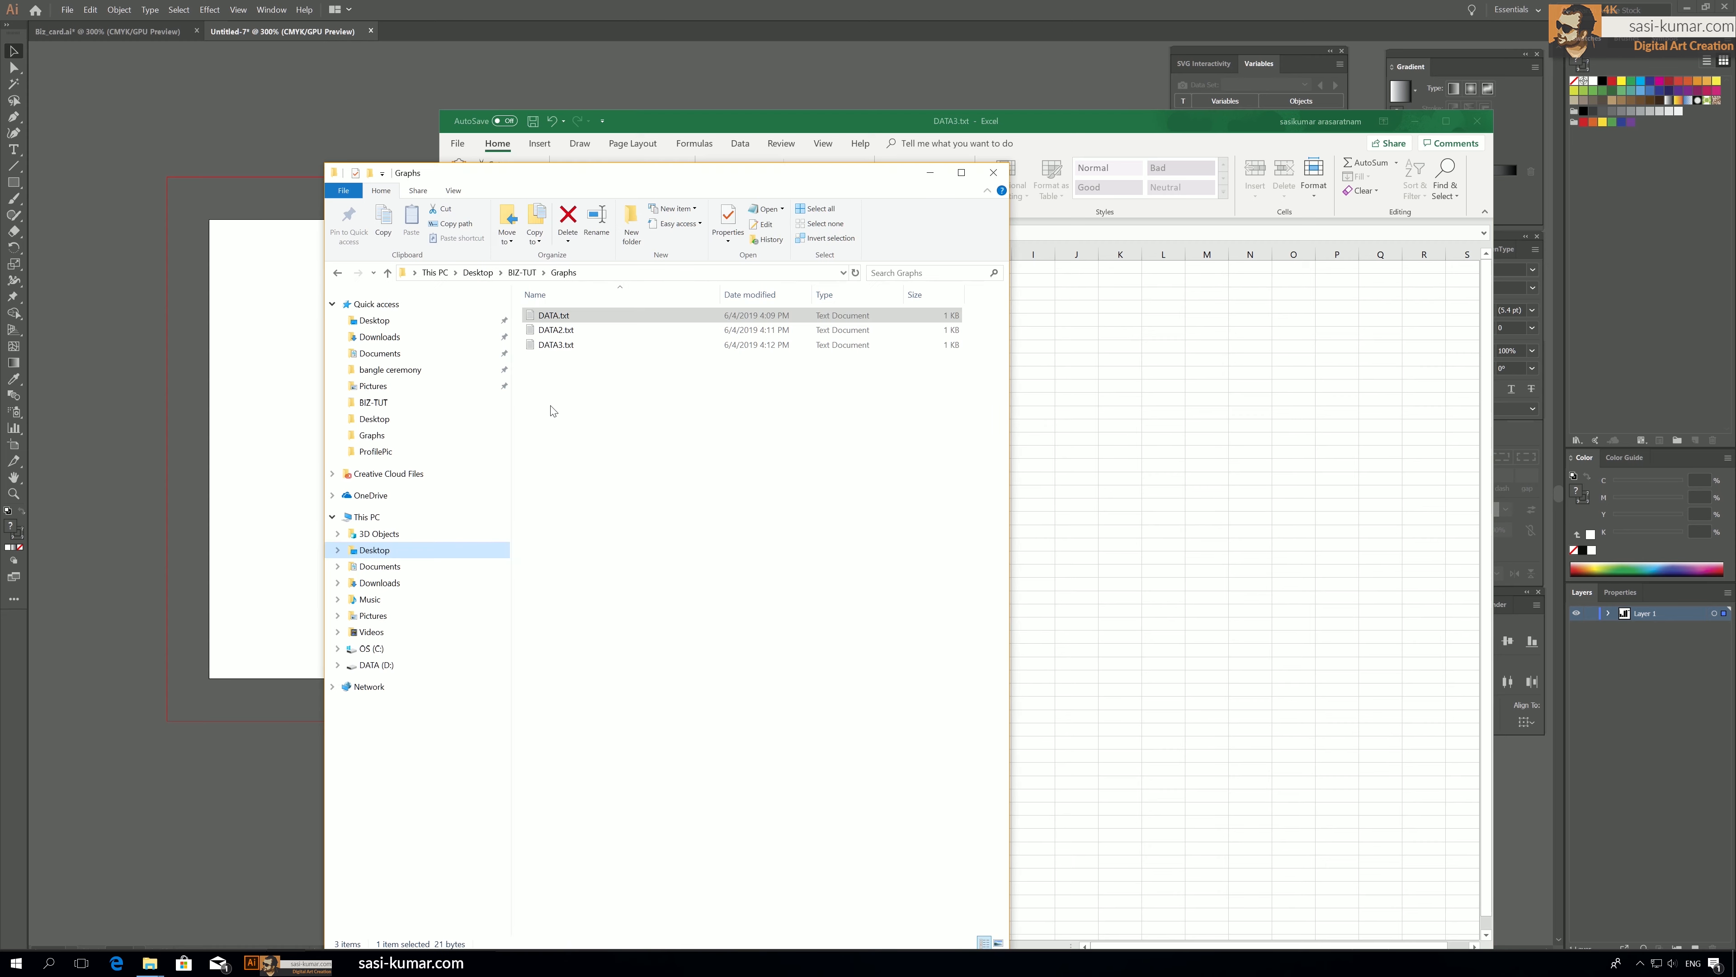
pyautogui.click(1282, 395)
pyautogui.click(688, 308)
pyautogui.write('3.txt')
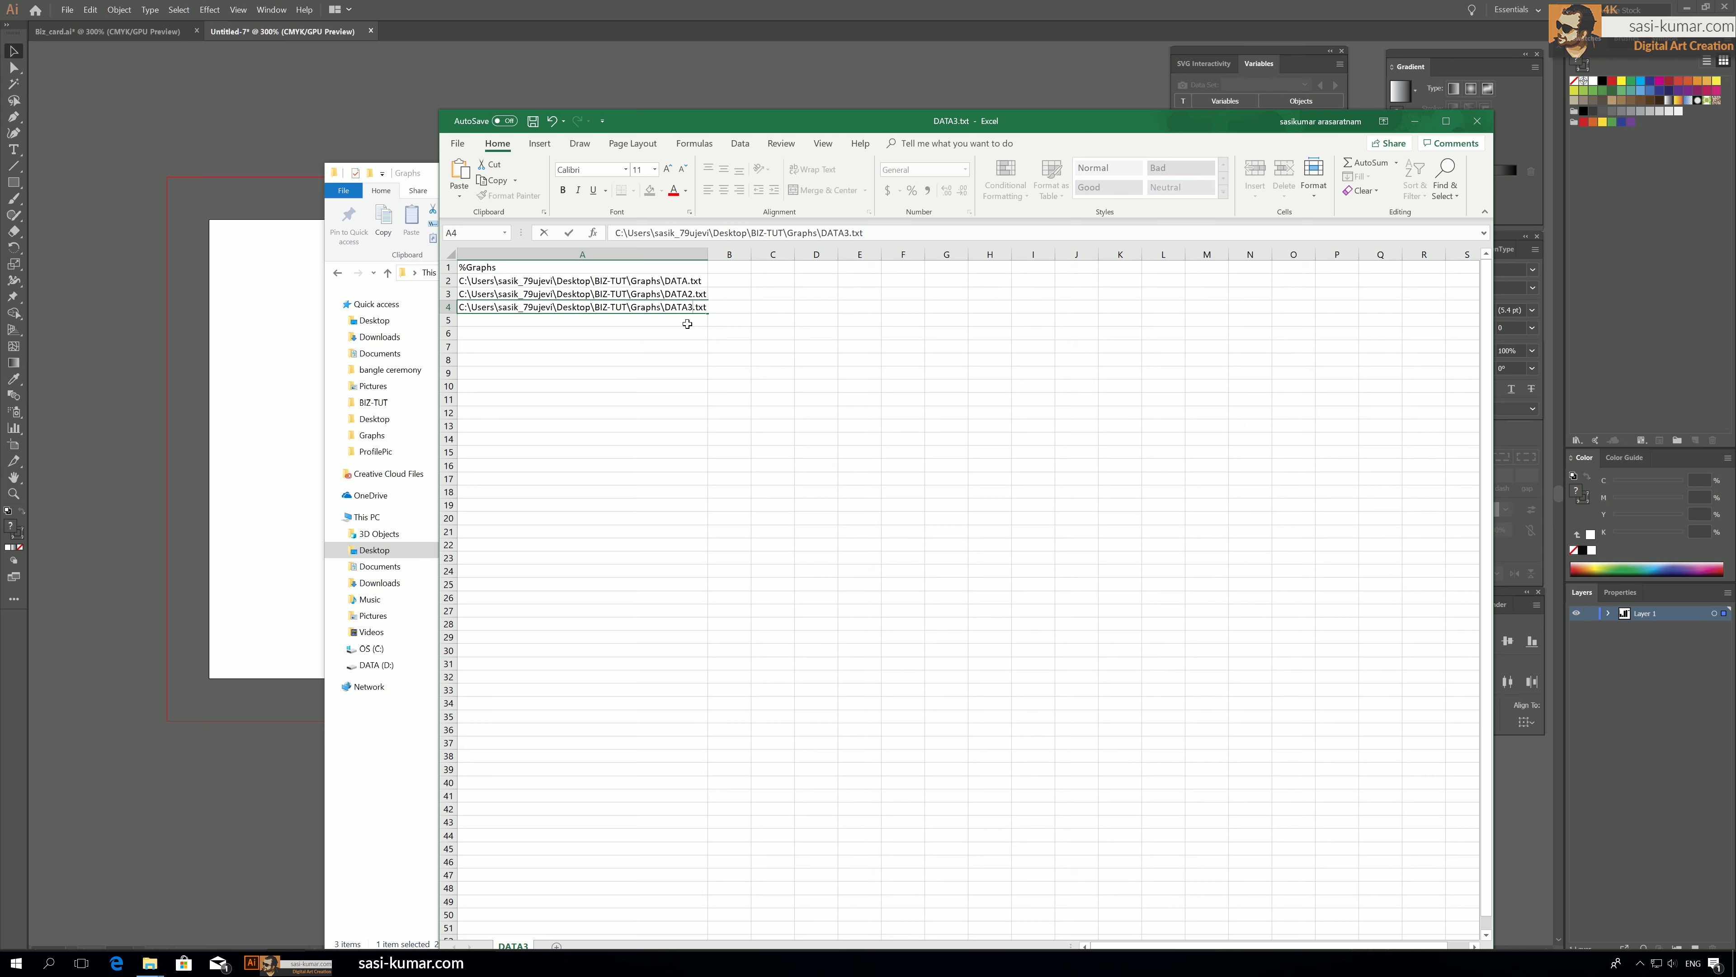
pyautogui.click(891, 571)
# Save the sheet in the Graphs folder as a CSV (Comma delimited) file named graph-data.
pyautogui.moveTo(751, 124); pyautogui.dragTo(545, 34)
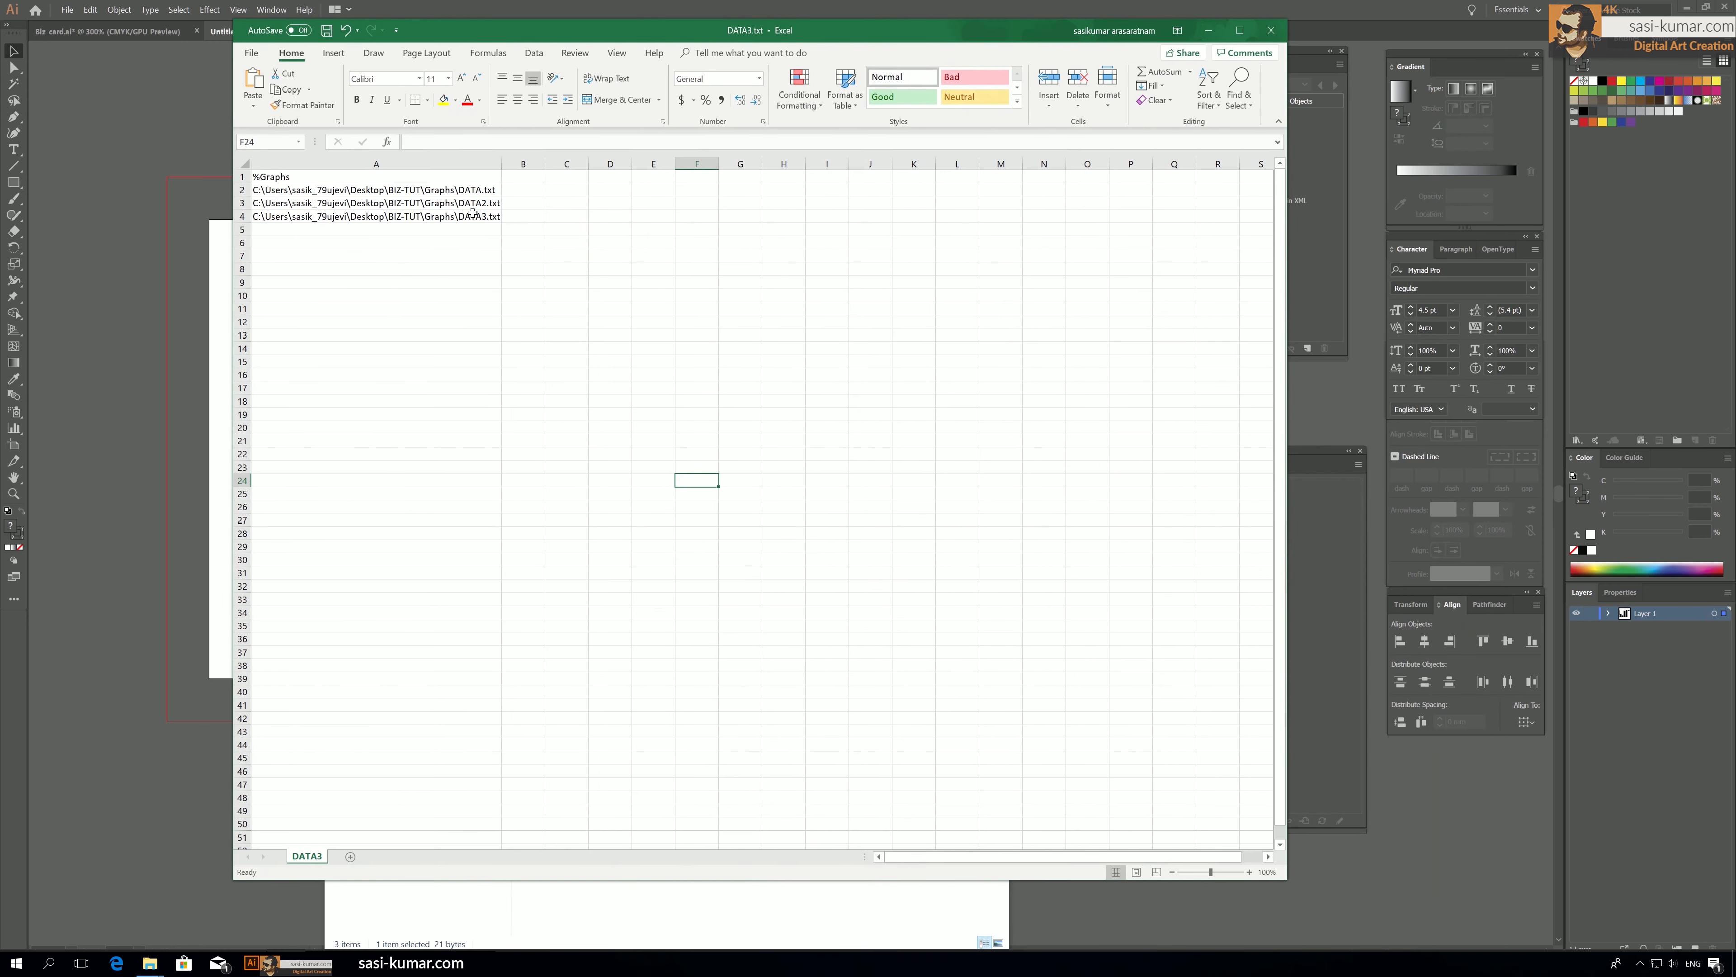
pyautogui.click(252, 52)
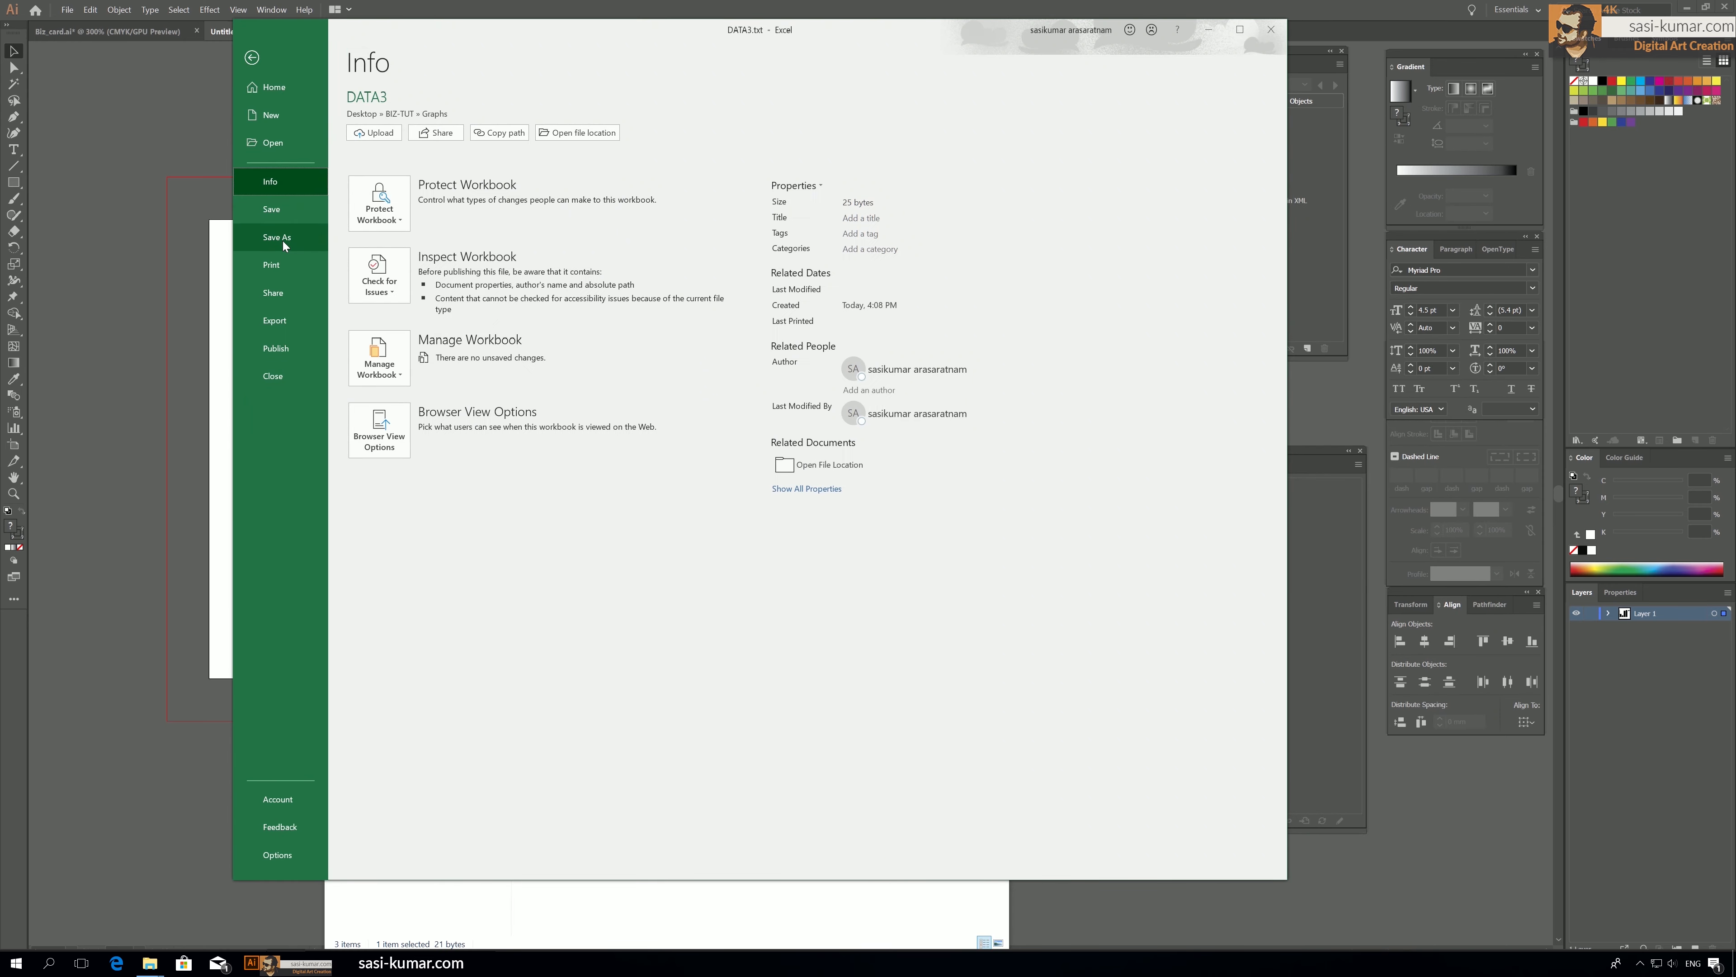
pyautogui.click(277, 237)
pyautogui.click(468, 277)
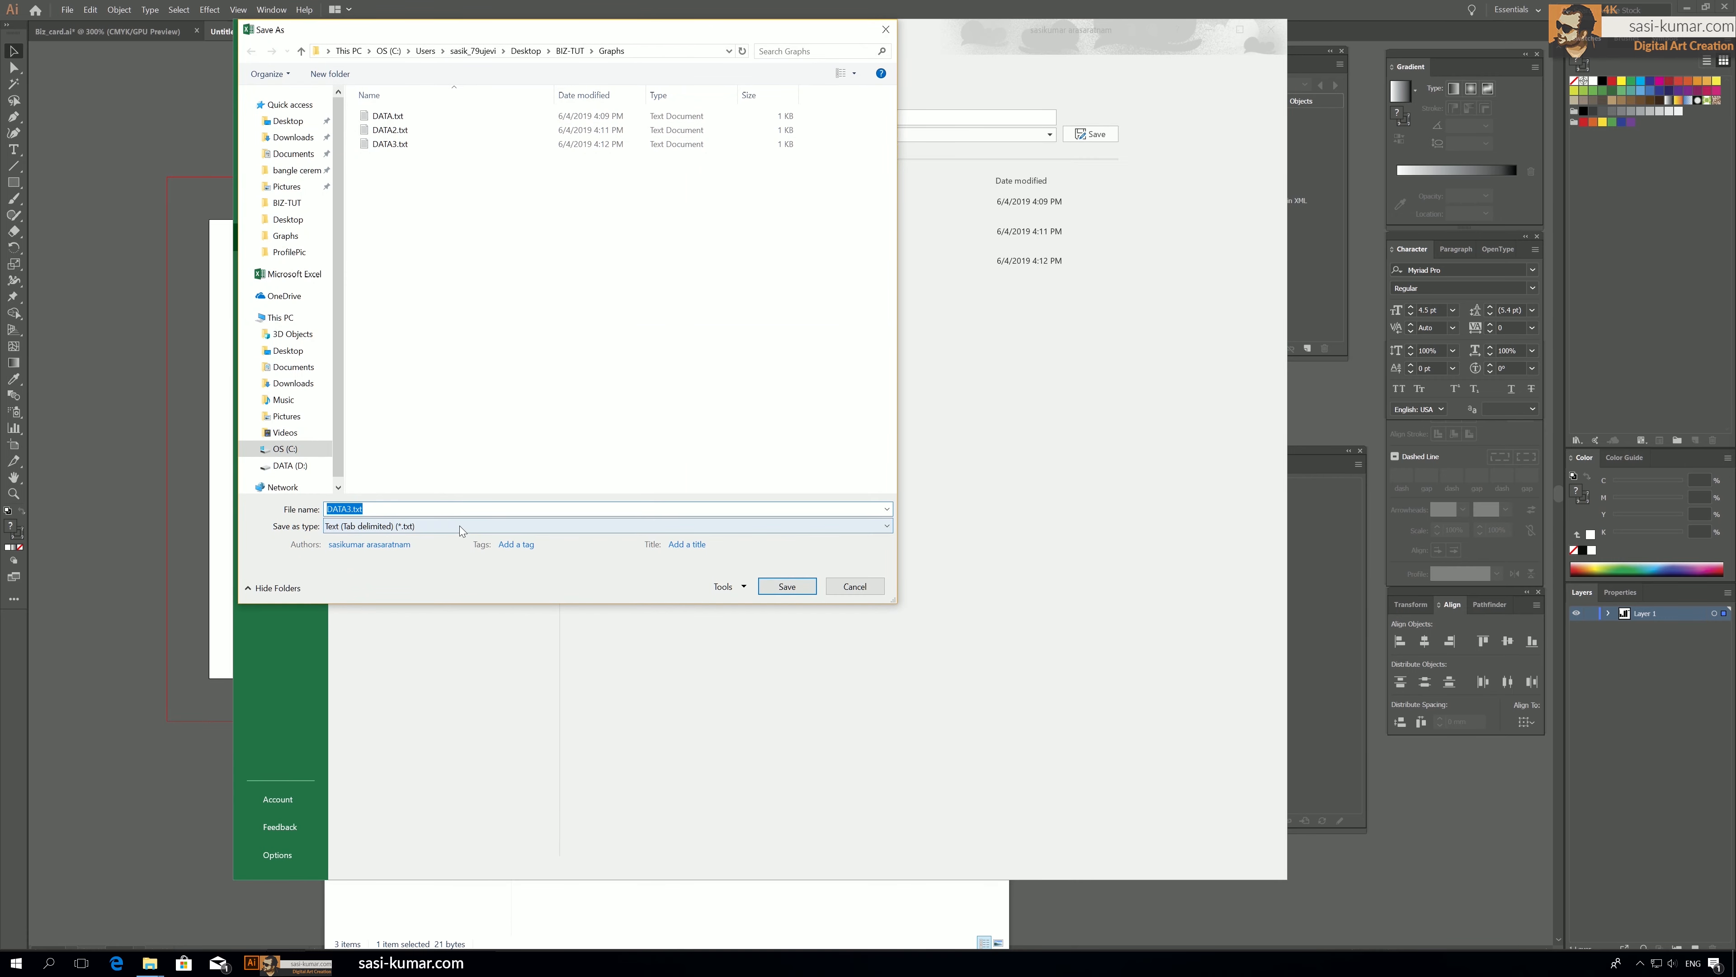
pyautogui.click(435, 527)
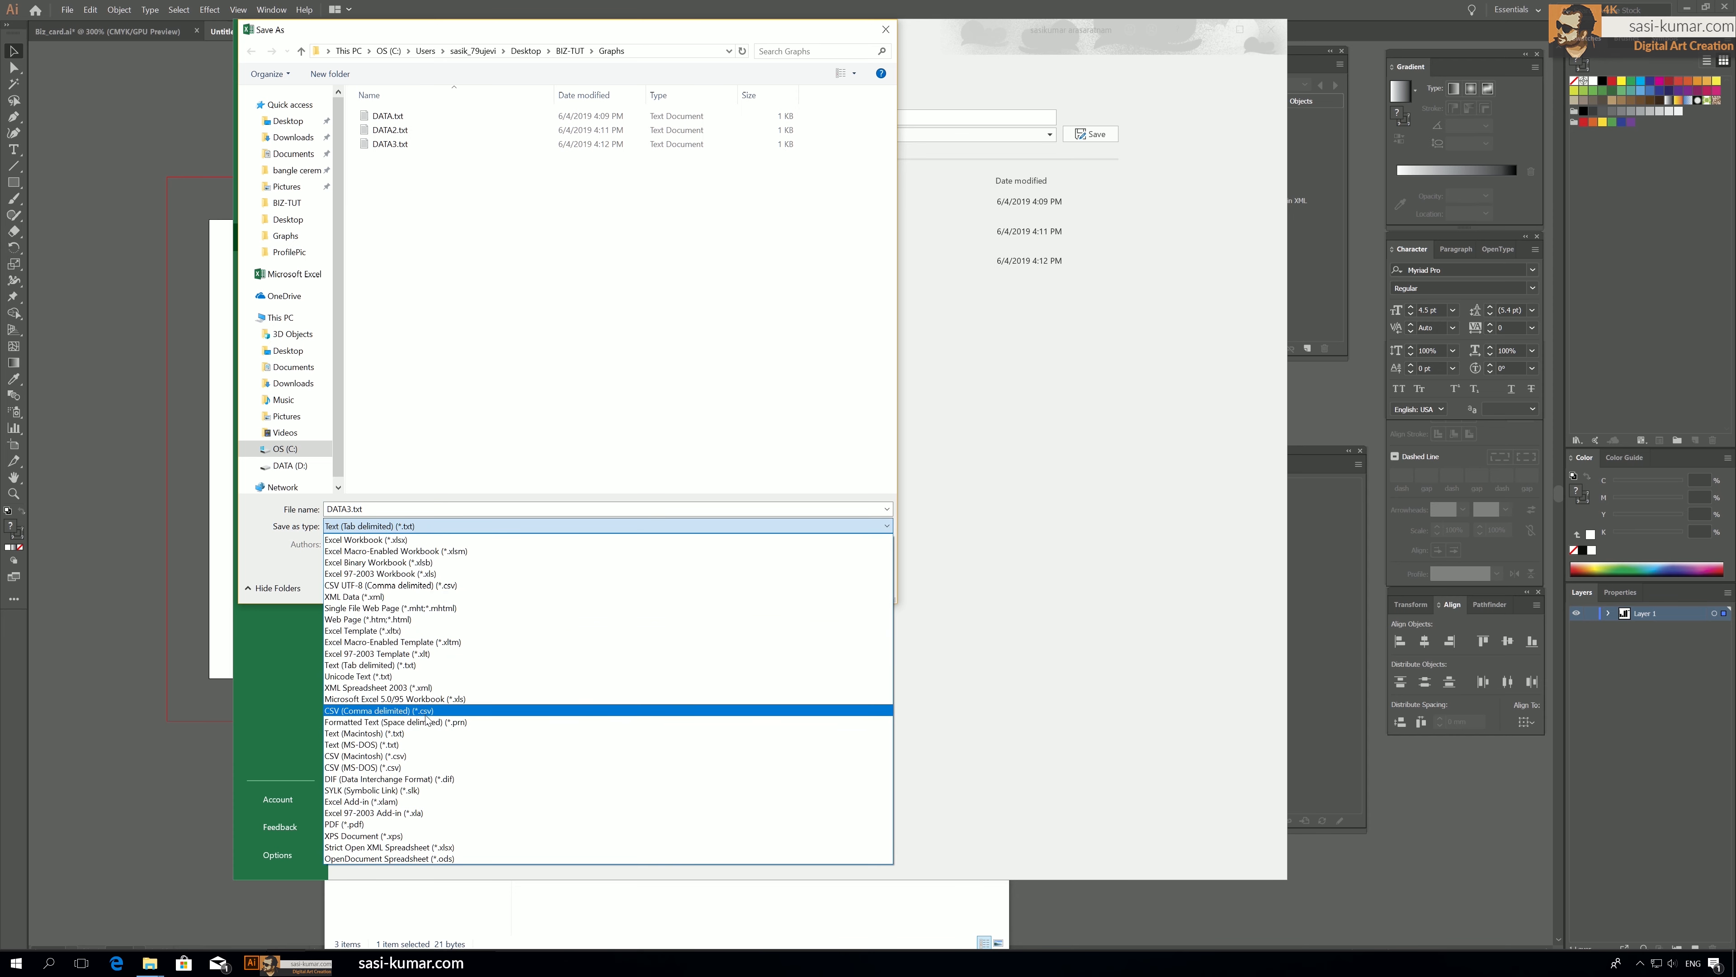
pyautogui.click(426, 714)
pyautogui.click(352, 509)
pyautogui.moveTo(352, 510); pyautogui.dragTo(311, 504)
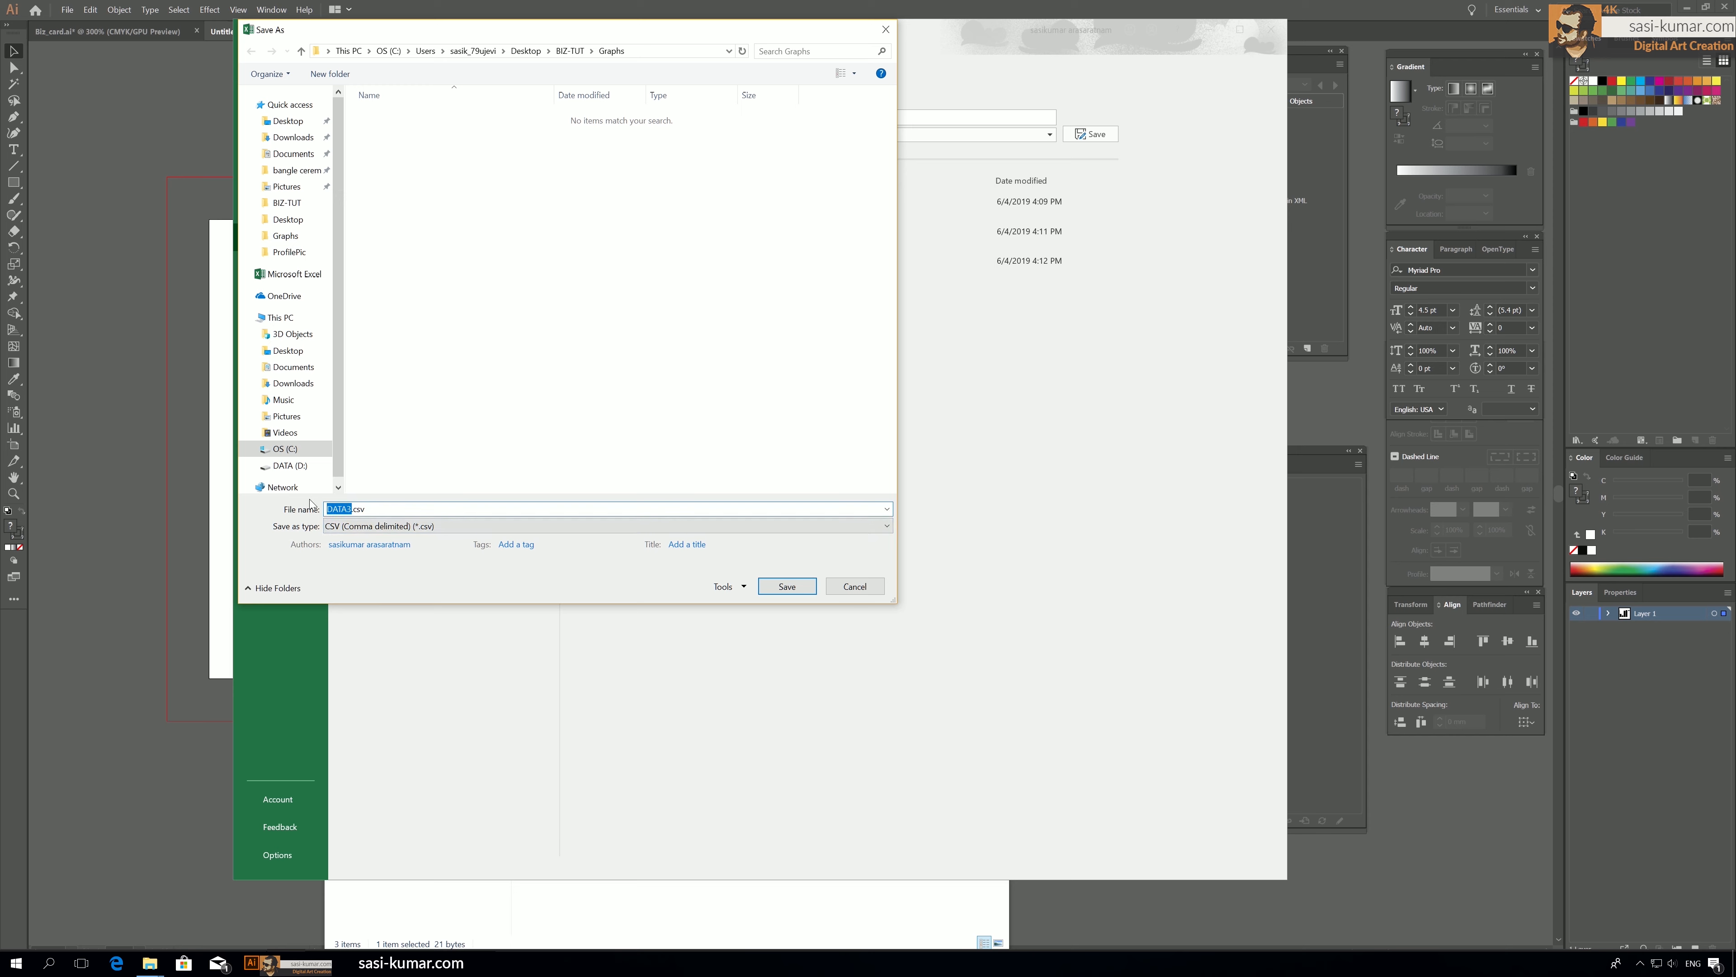
pyautogui.write('graph-data')
pyautogui.click(787, 586)
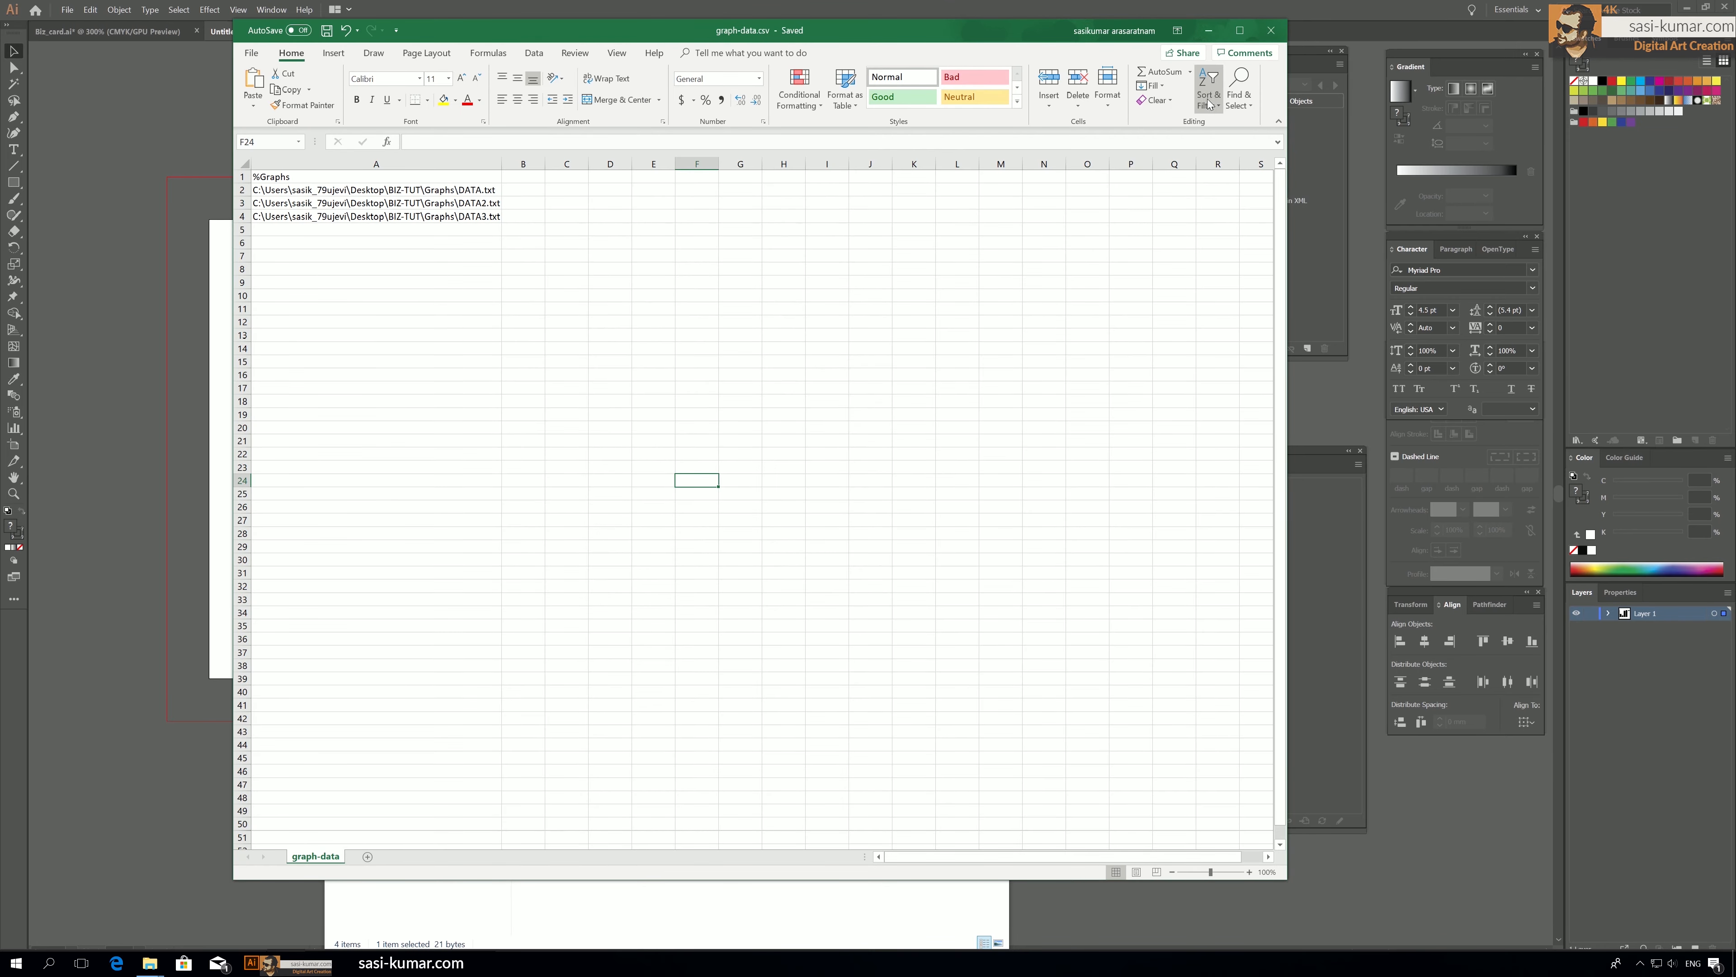
# Close the workbook and import graph-data.csv as the variable library in Illustrator.
pyautogui.click(1270, 31)
pyautogui.click(1262, 227)
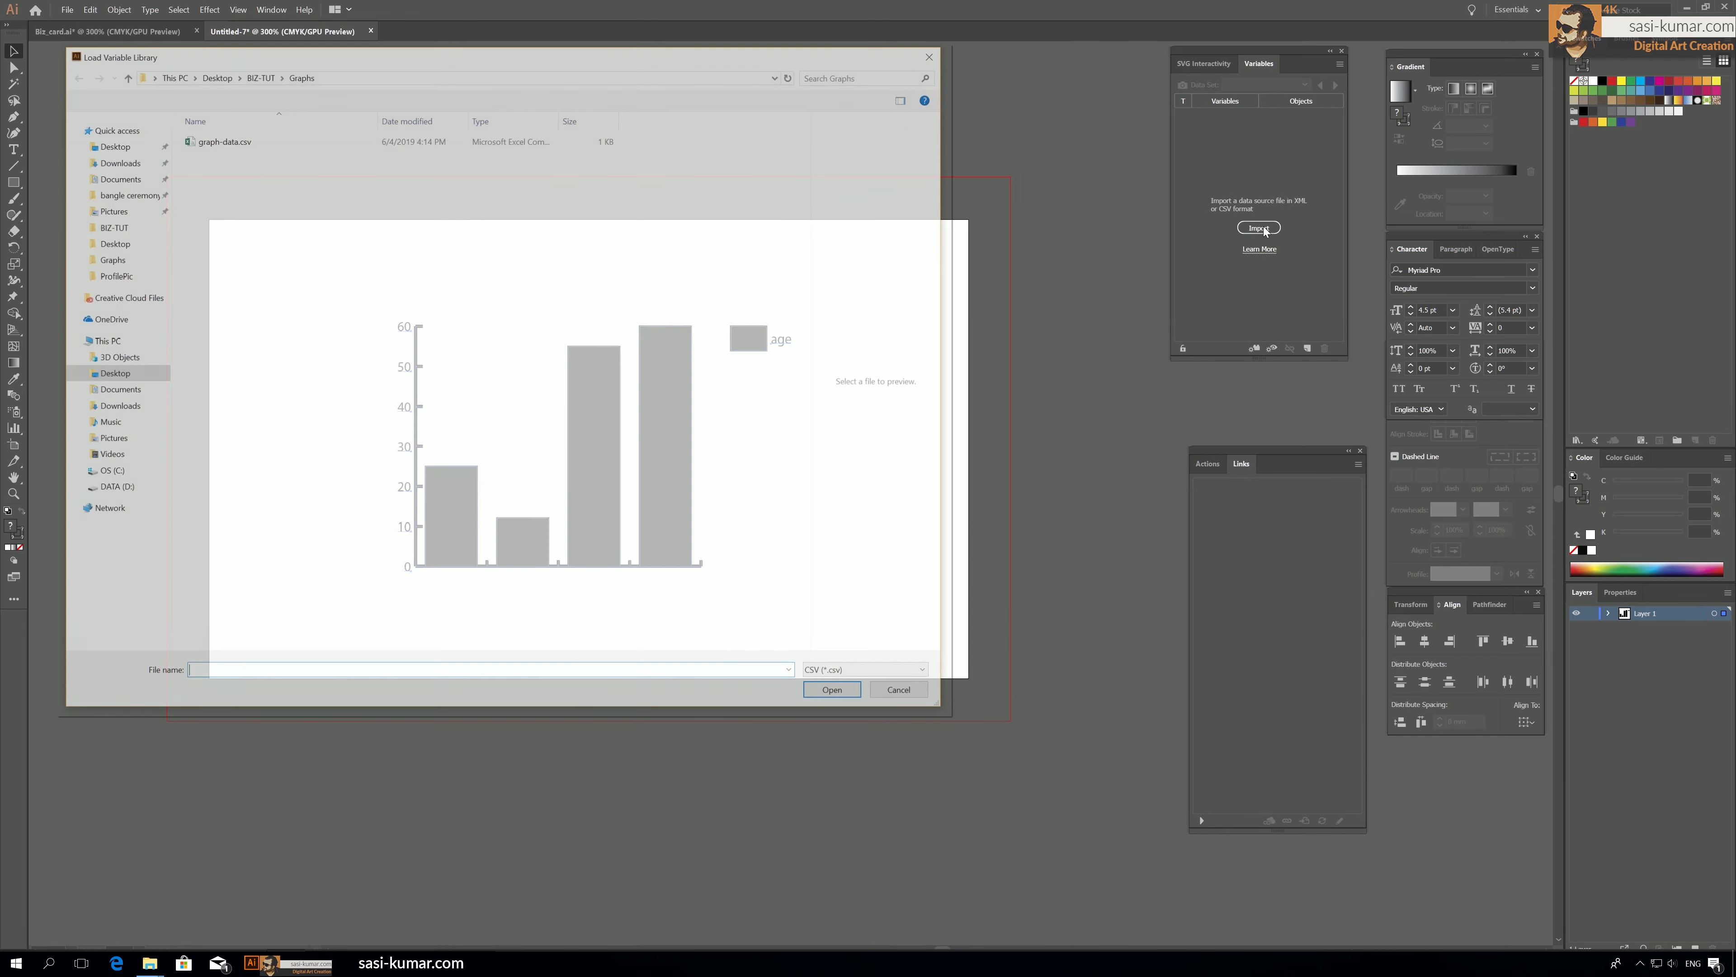
pyautogui.click(219, 139)
pyautogui.click(819, 693)
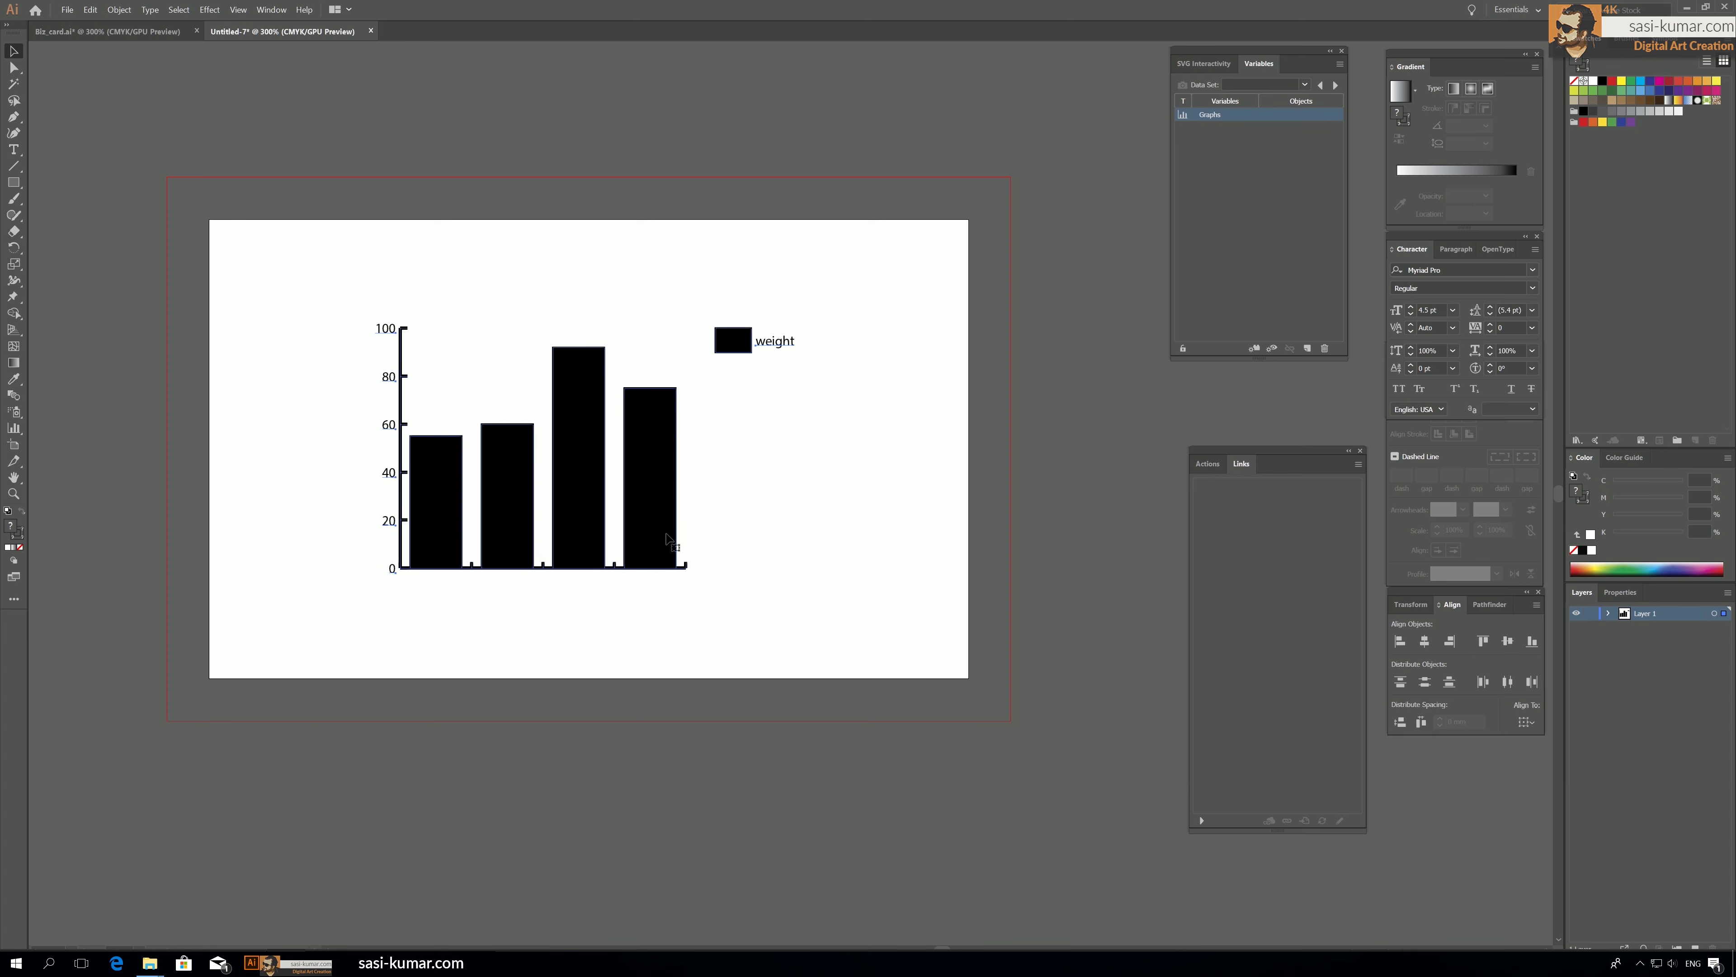
# Delete the existing column graph and draw a new default one across the artboard's left half, closing its data window.
pyautogui.press('Delete')
pyautogui.click(13, 427)
pyautogui.click(61, 429)
pyautogui.moveTo(360, 278); pyautogui.dragTo(697, 594)
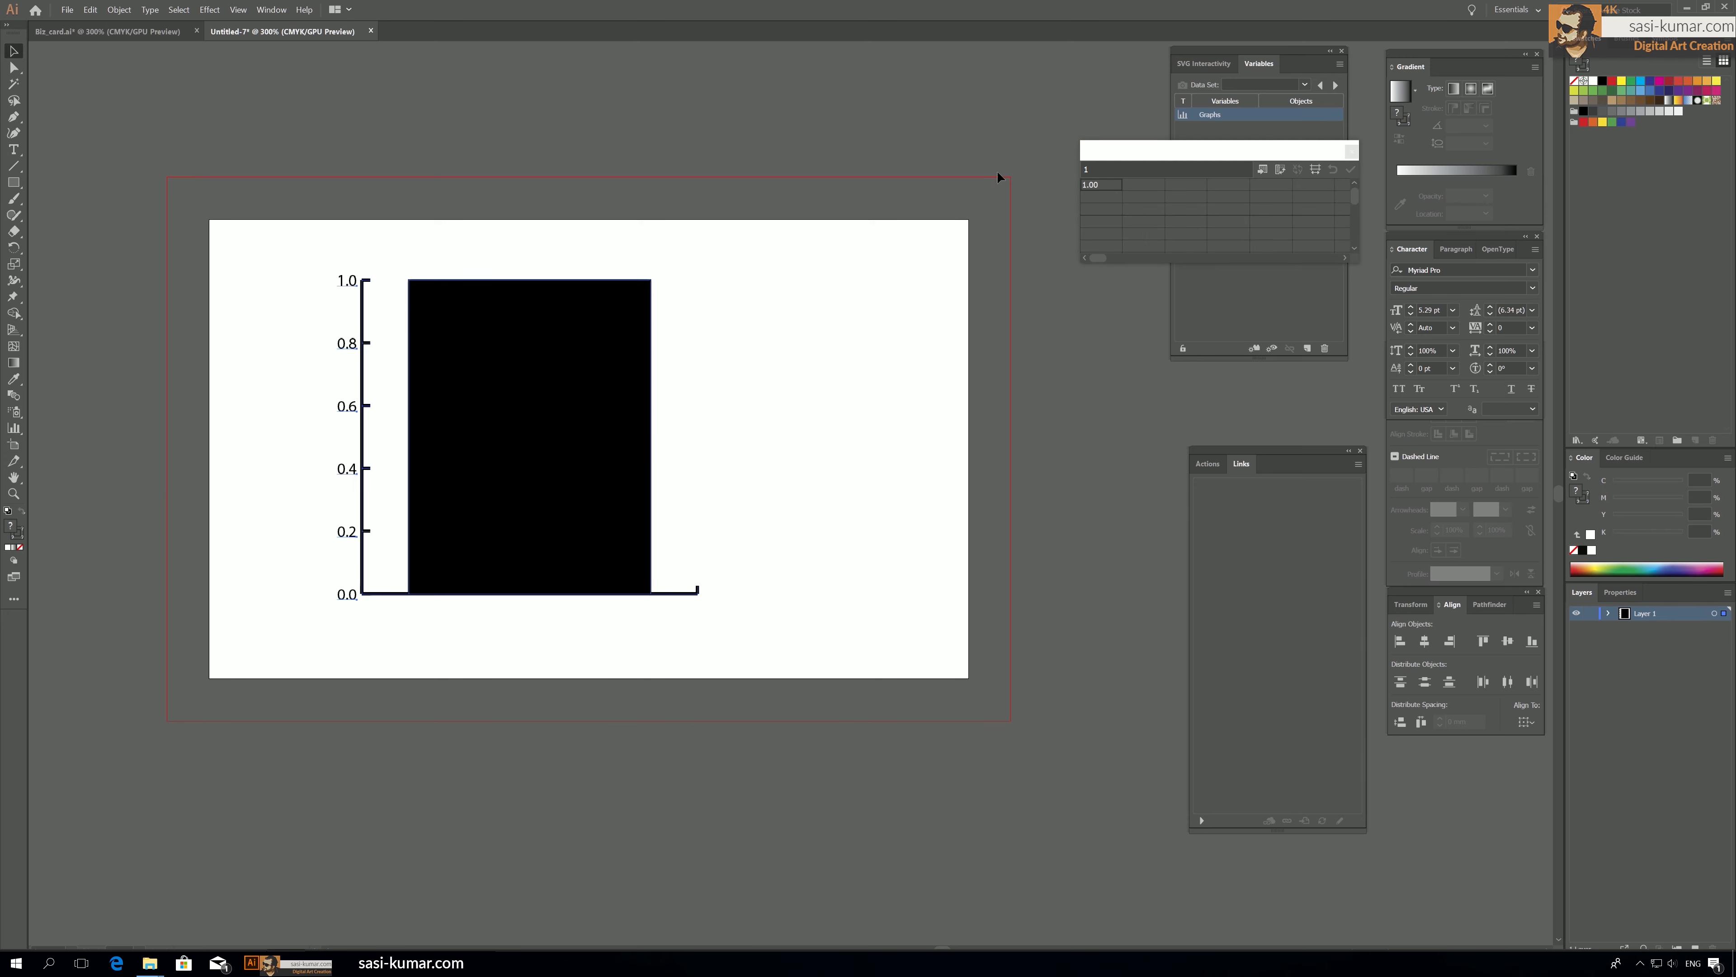
pyautogui.moveTo(1269, 155); pyautogui.dragTo(1003, 142)
pyautogui.click(1088, 140)
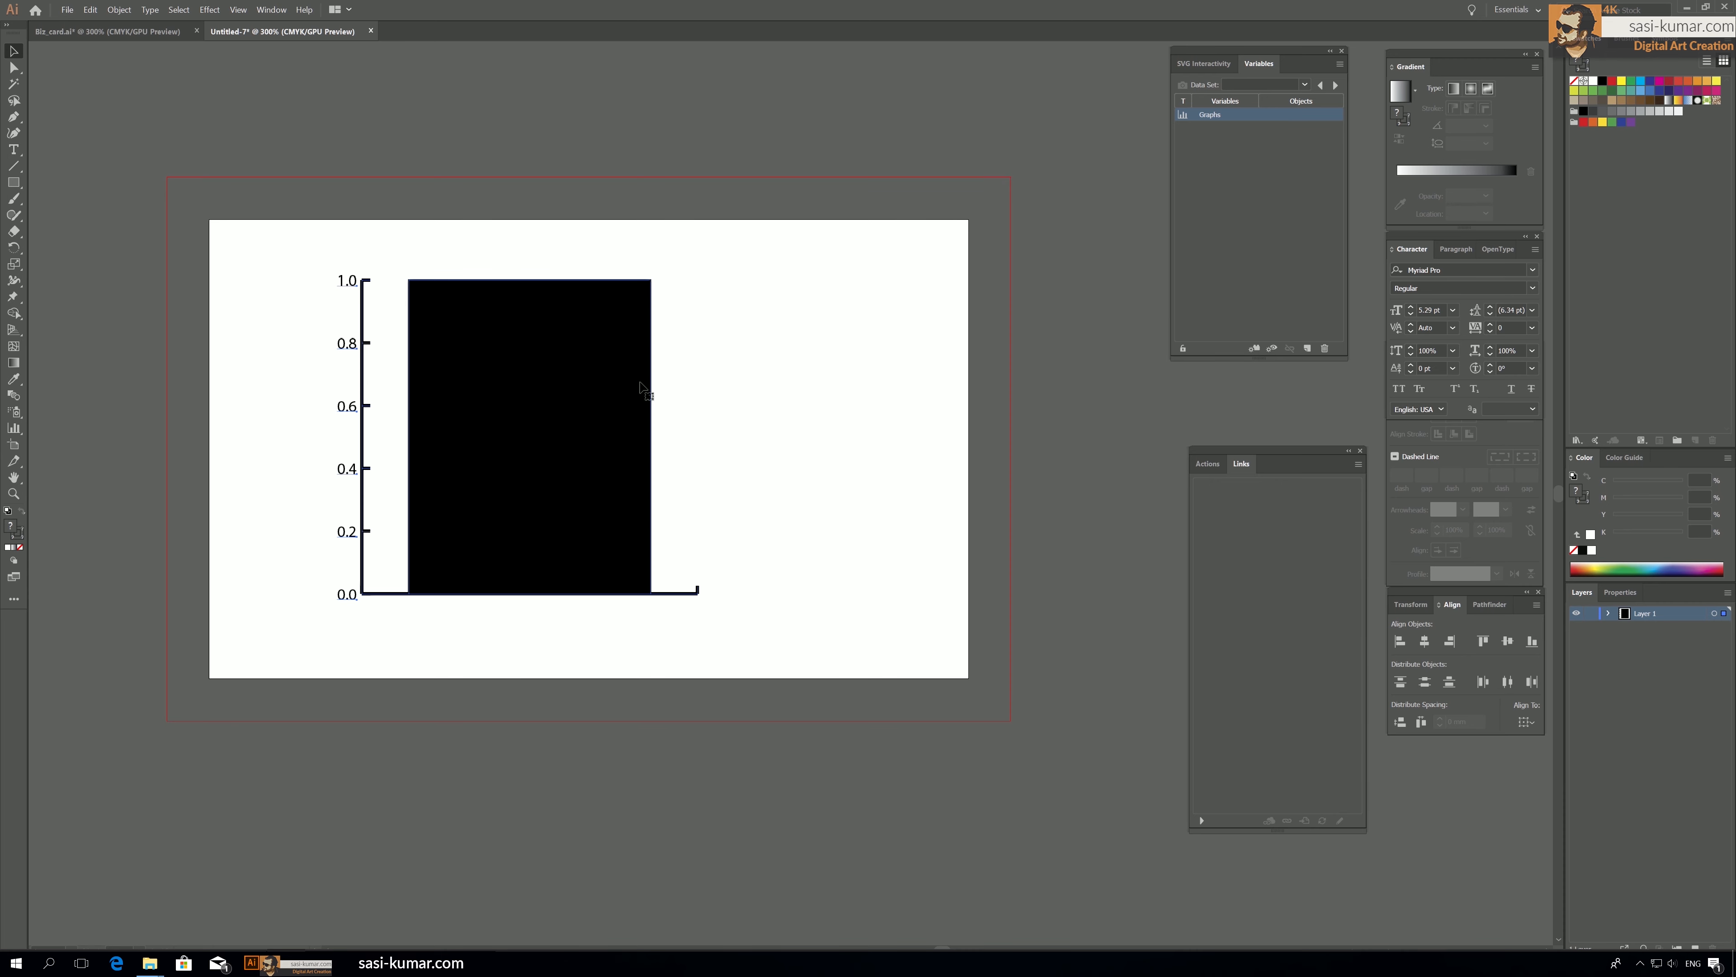
# Bind the Graphs variable to the new column graph and apply Data Set 1.
pyautogui.click(1250, 351)
pyautogui.click(1306, 84)
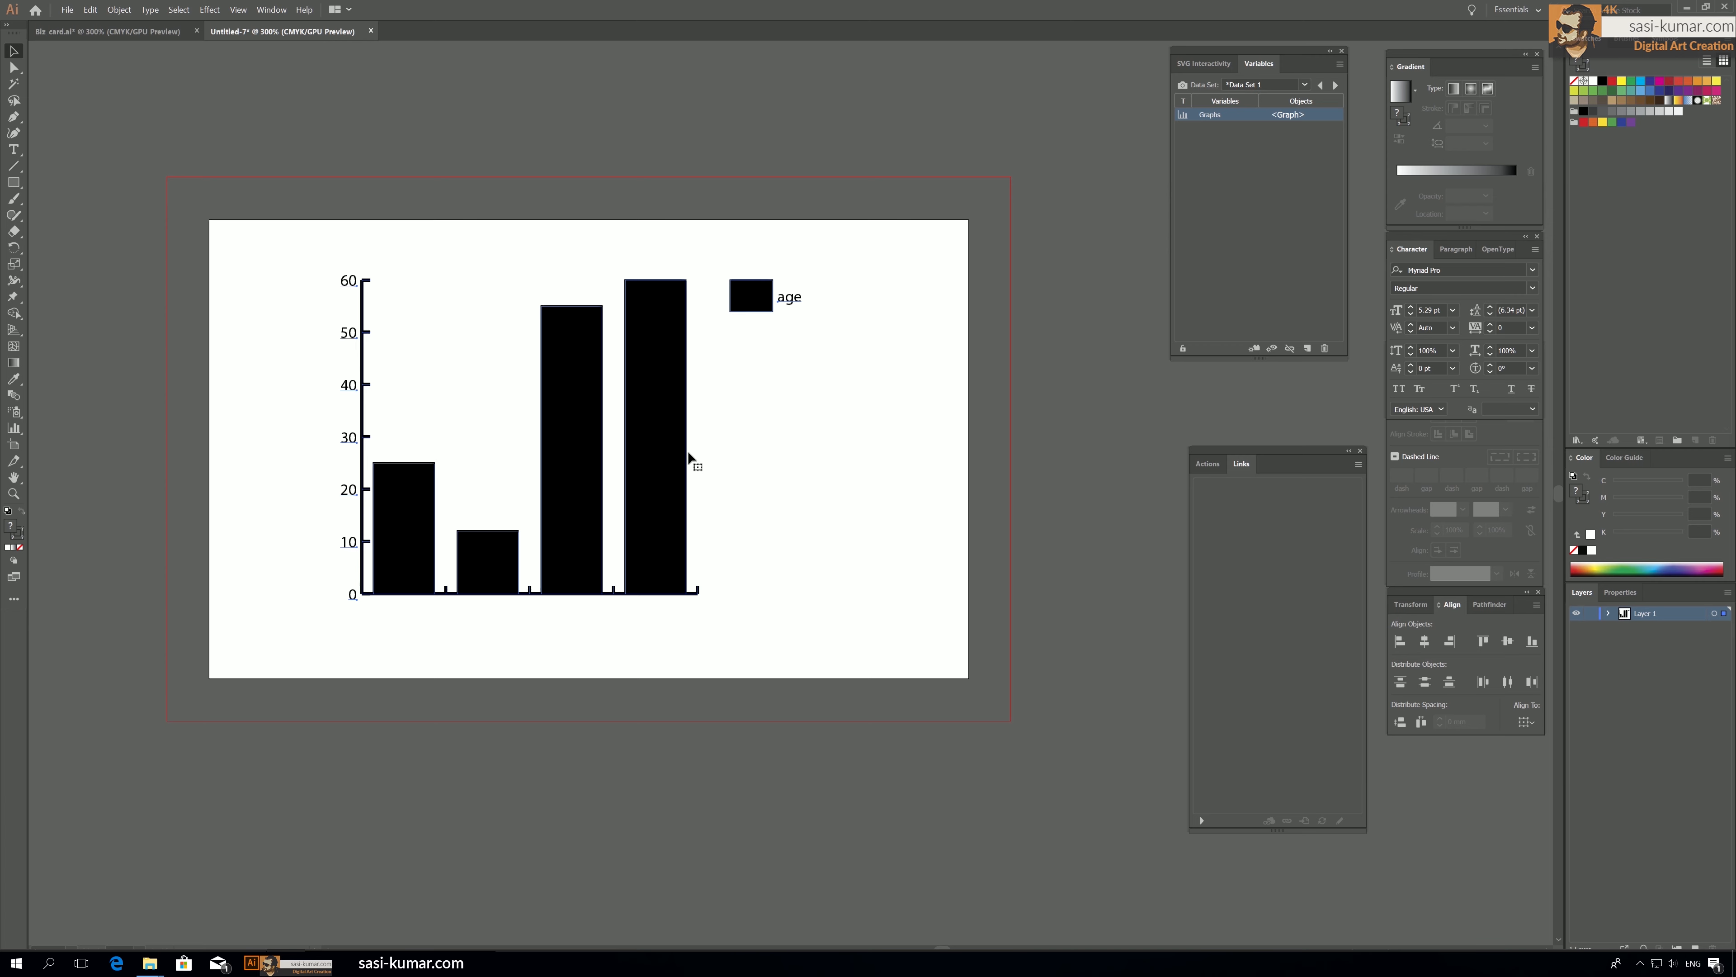
# Decline discarding the uncaptured graph values, capture them as a new data set, and apply Data Set 2.
pyautogui.click(1336, 85)
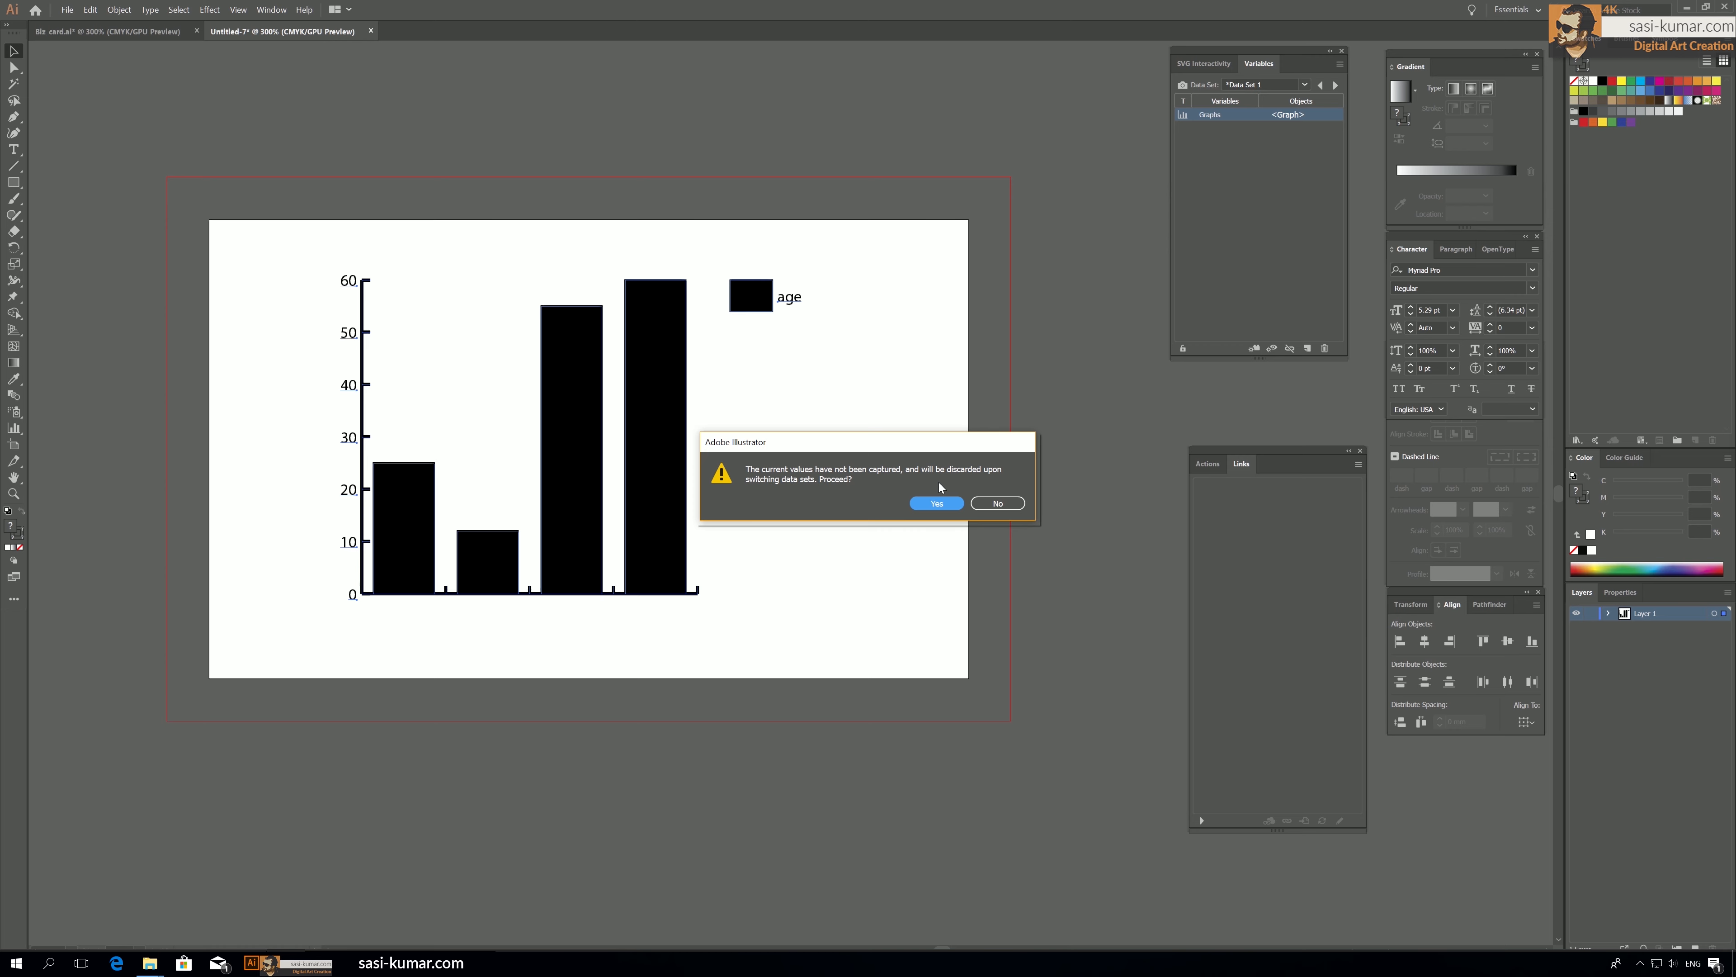
pyautogui.click(988, 508)
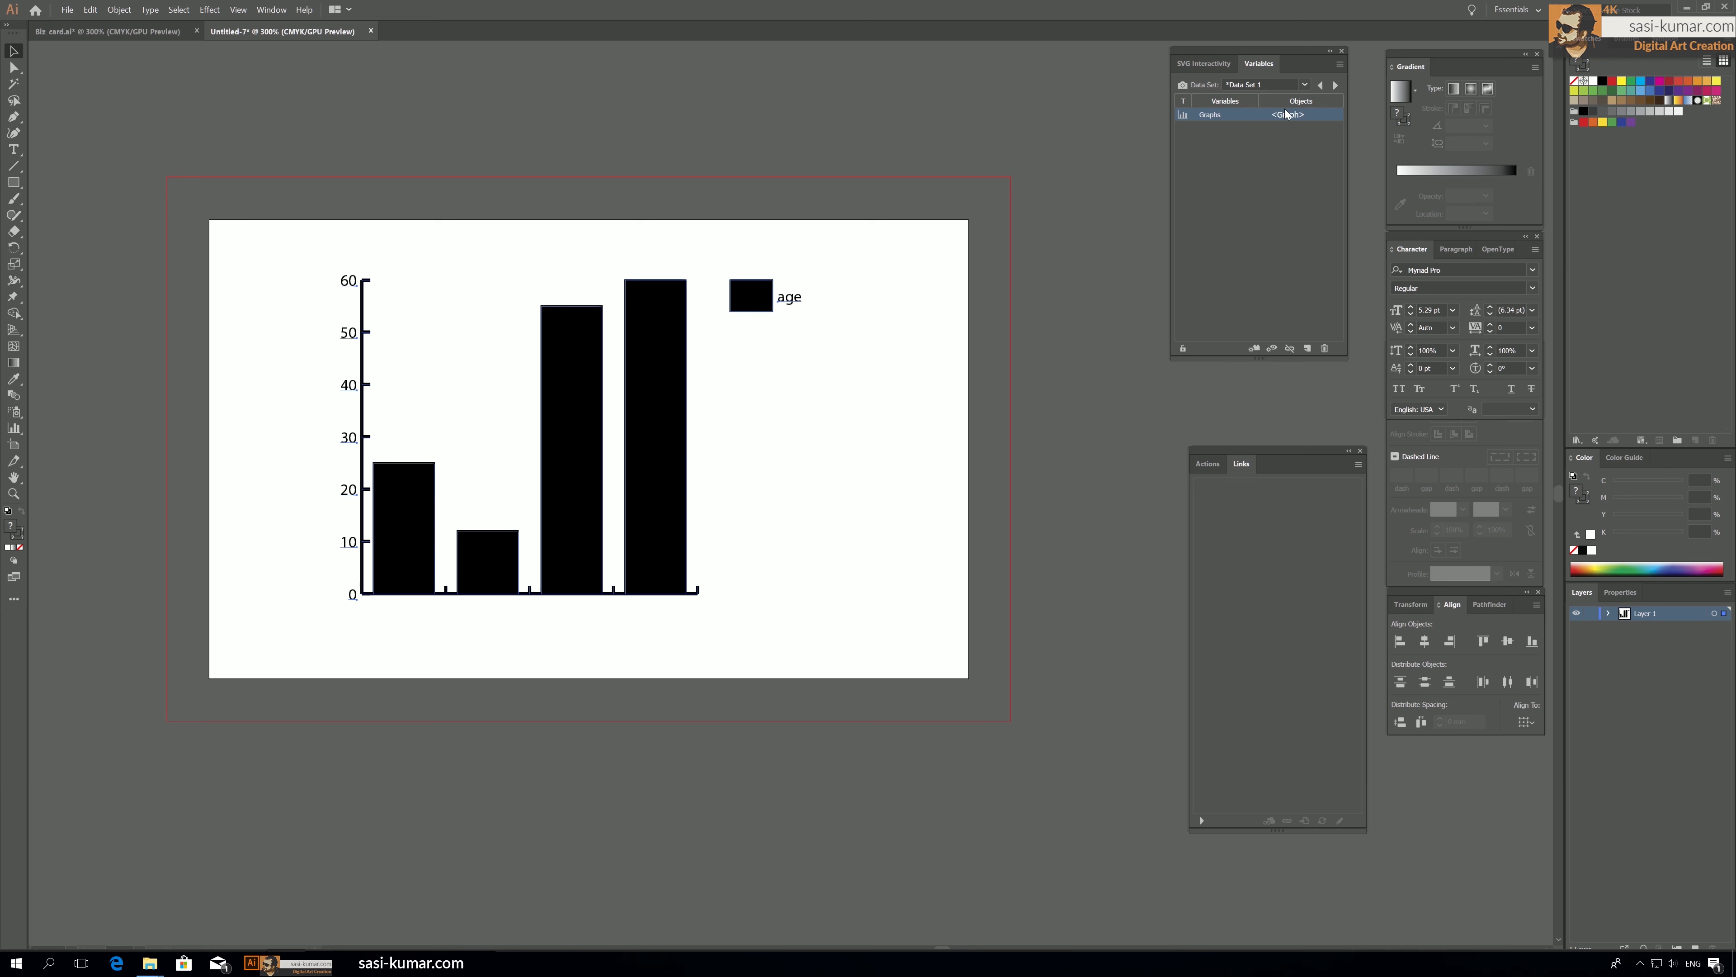
pyautogui.click(1182, 86)
pyautogui.click(1302, 84)
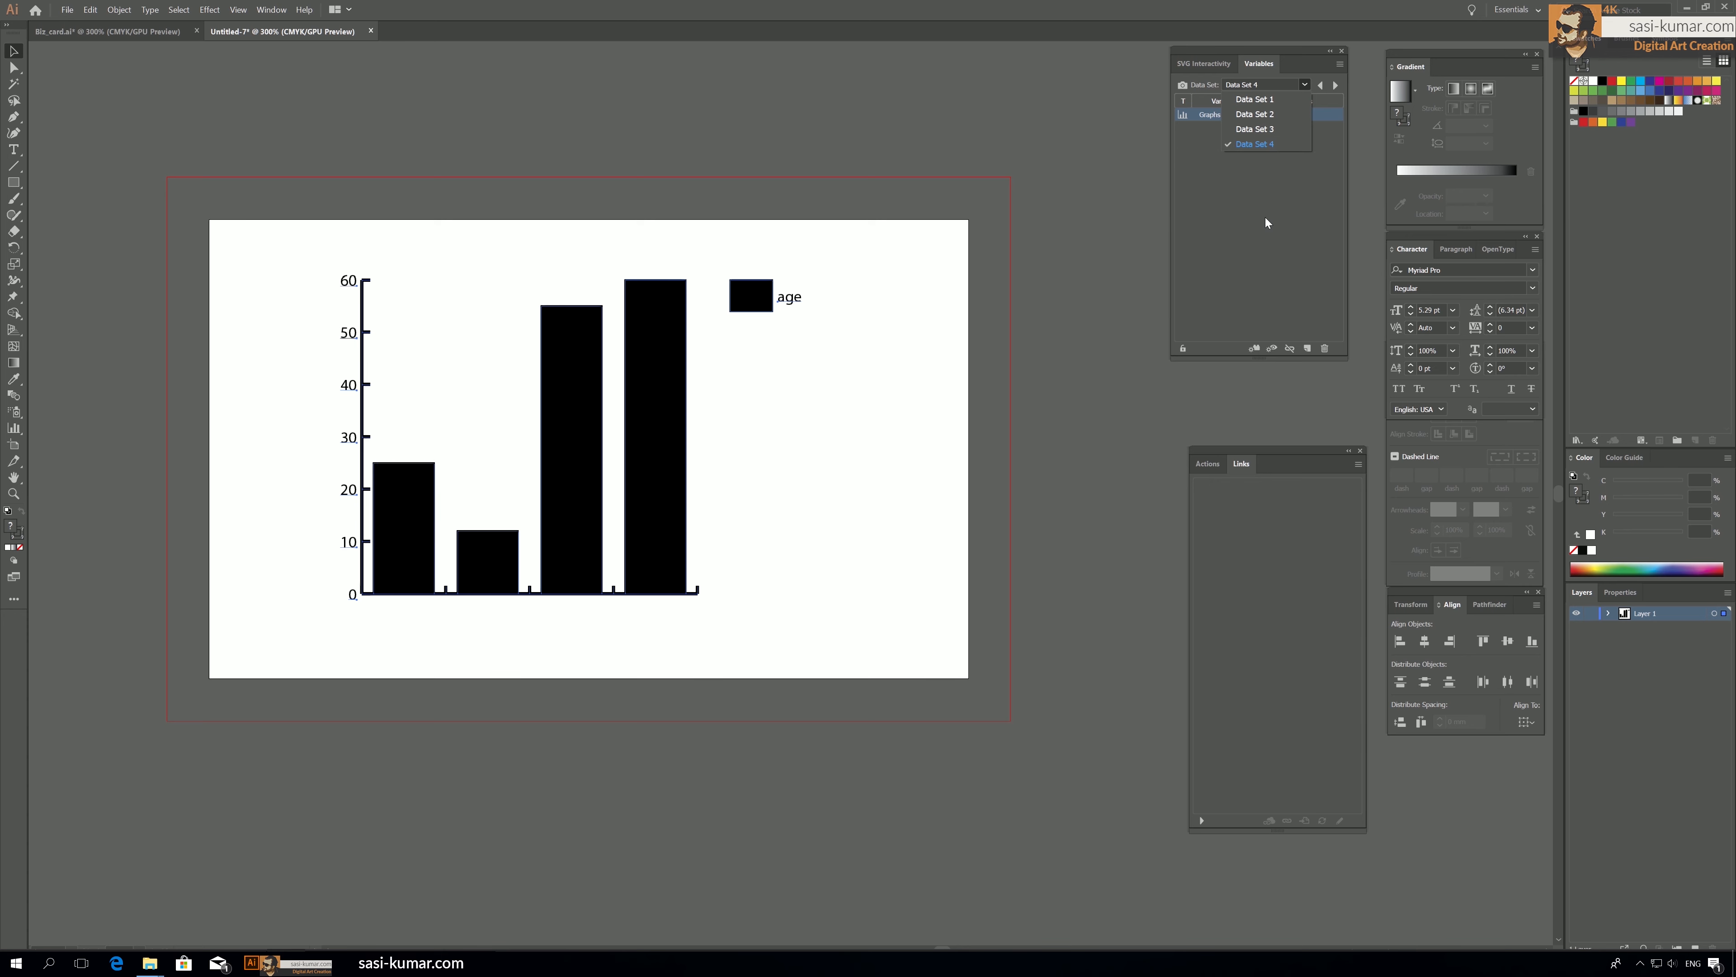
pyautogui.click(1254, 114)
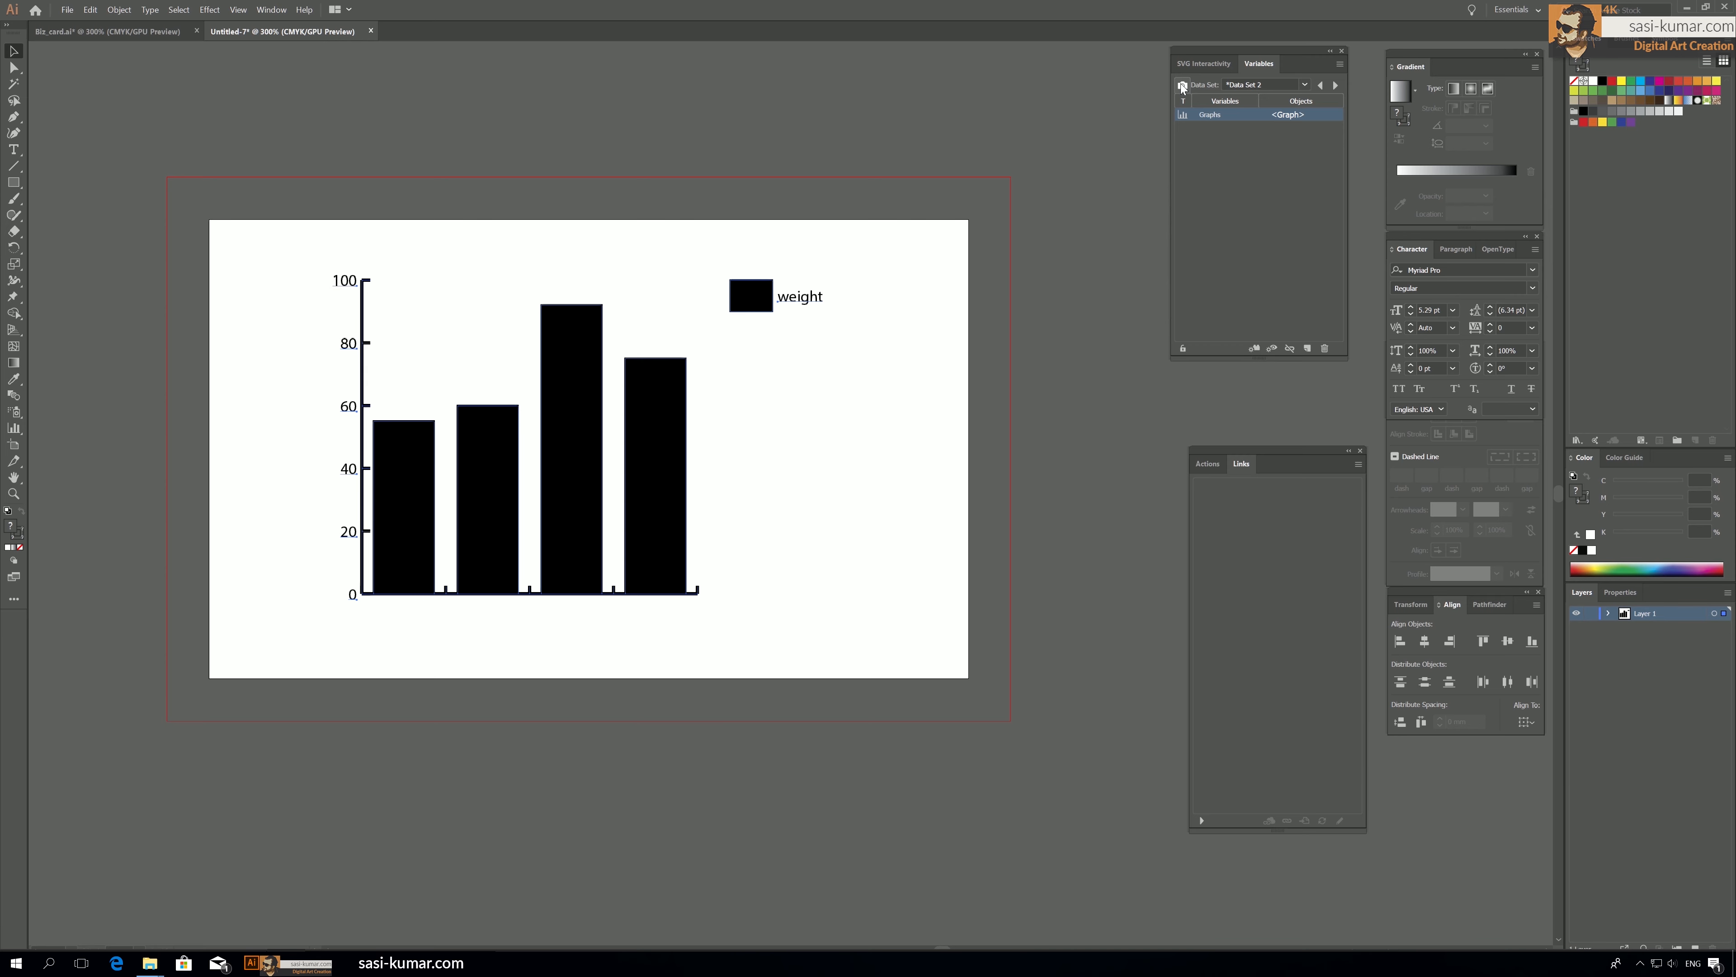
# Choose Data Set 3 for the column graph, declining to discard the uncaptured values.
pyautogui.click(1336, 85)
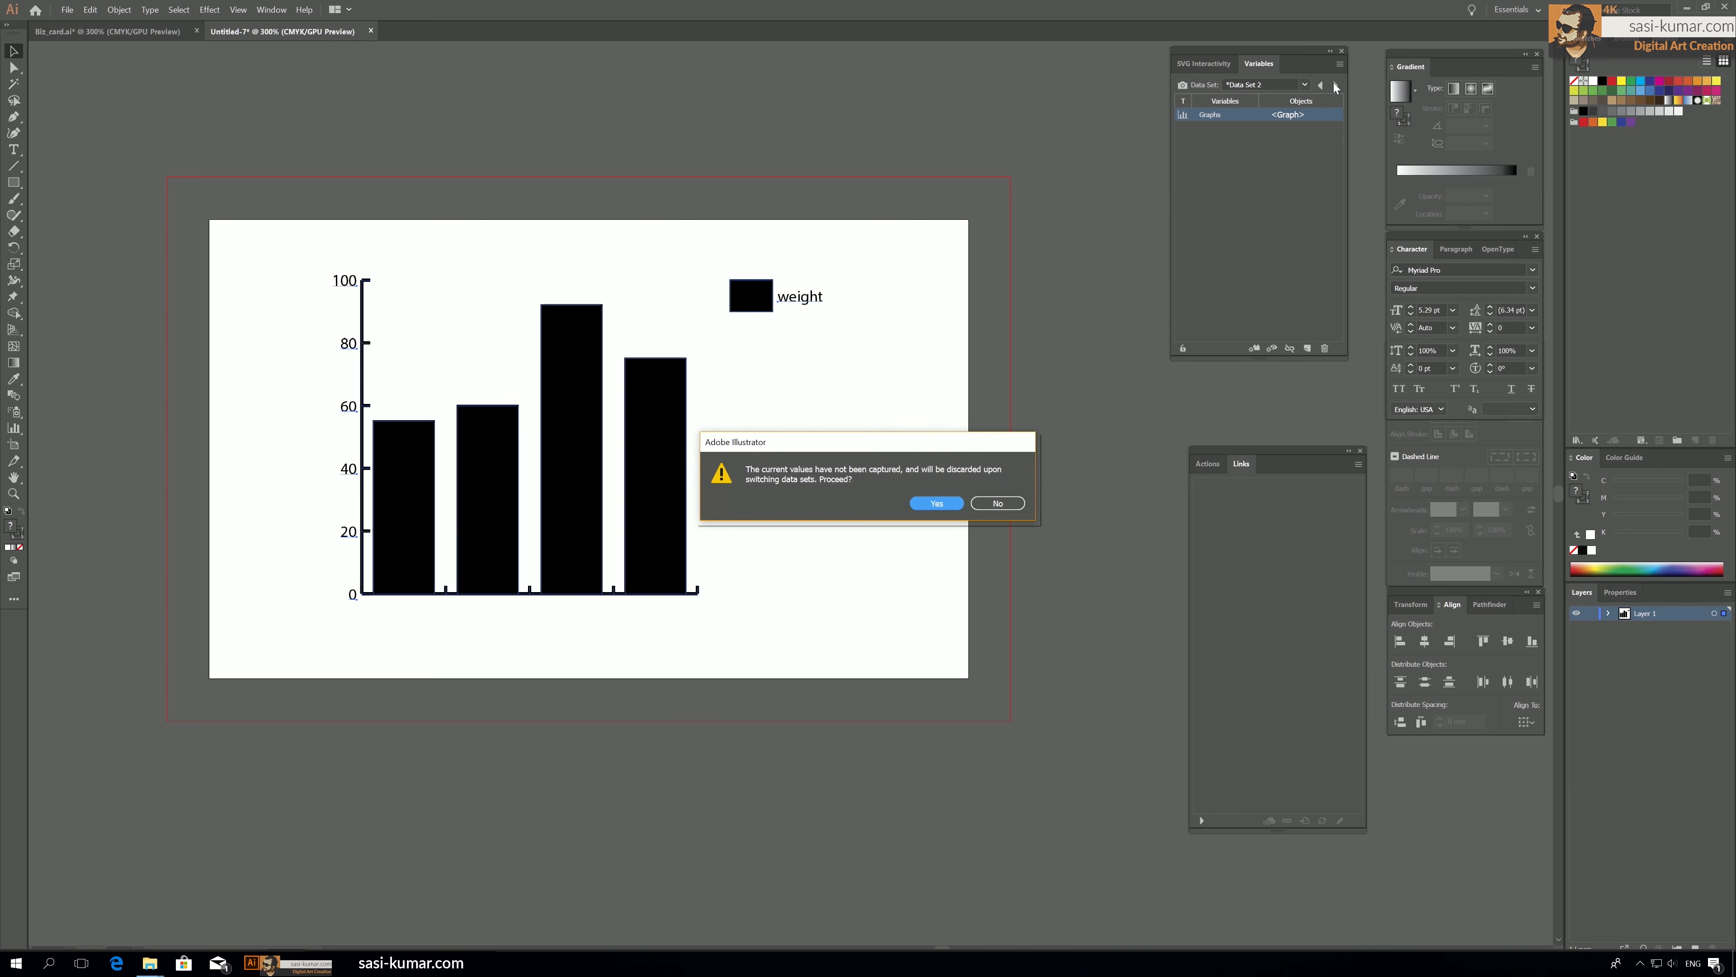
pyautogui.click(998, 503)
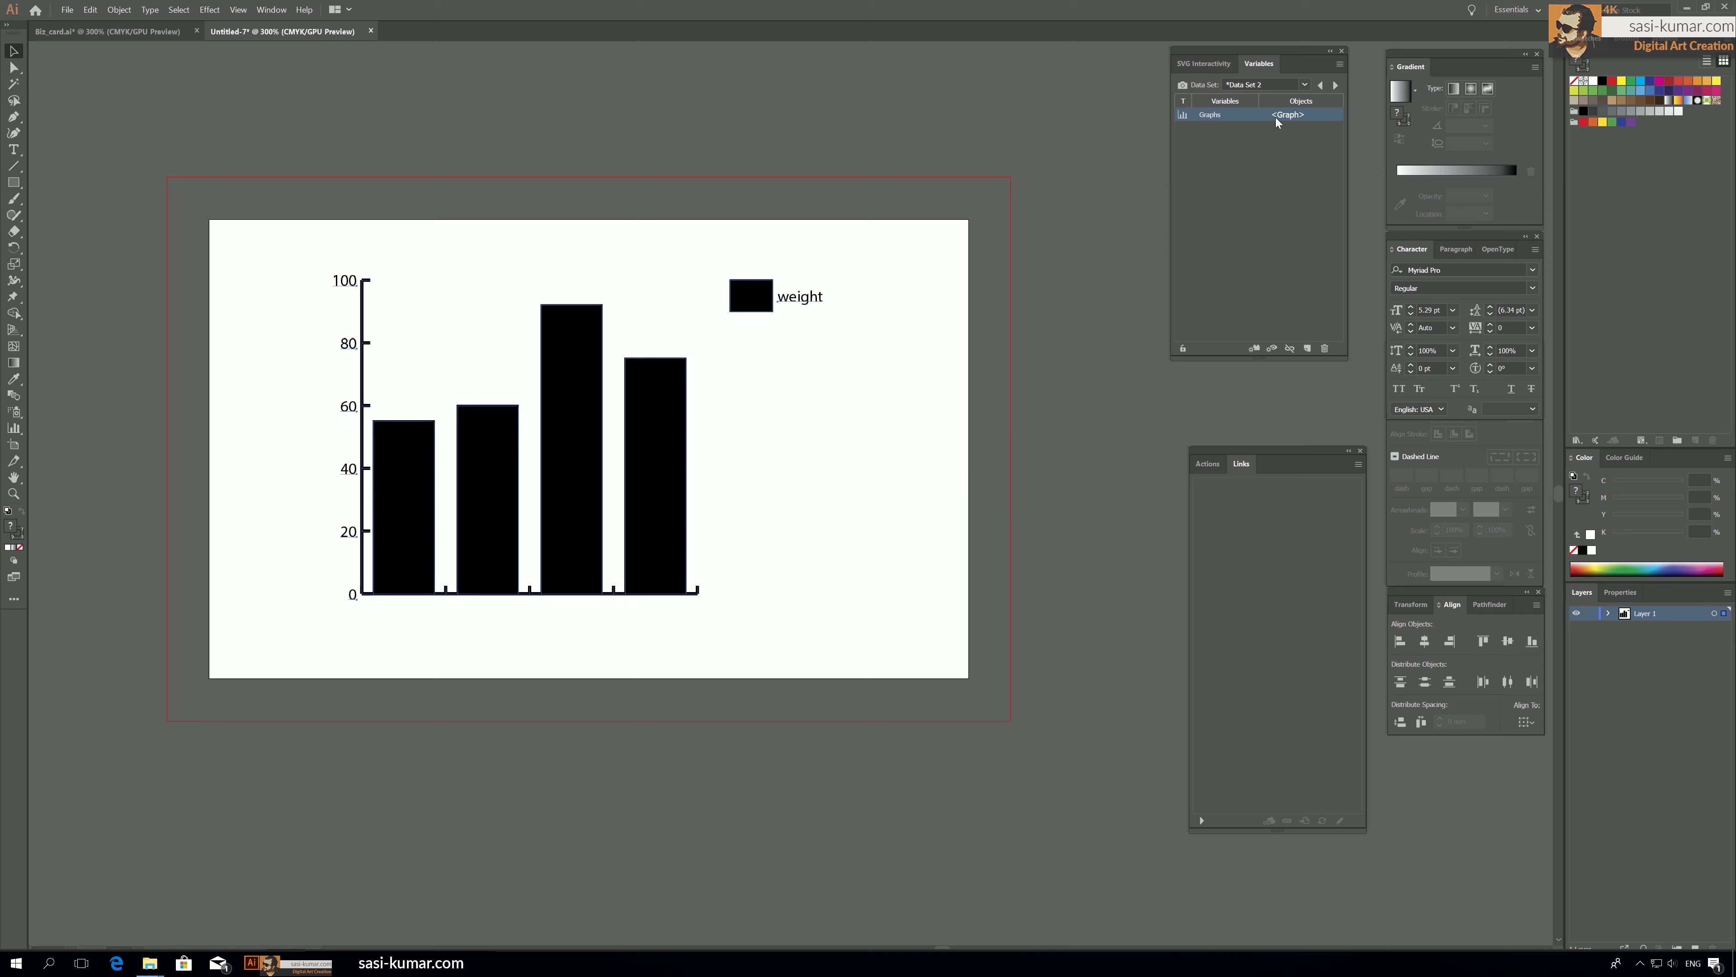
pyautogui.click(1303, 84)
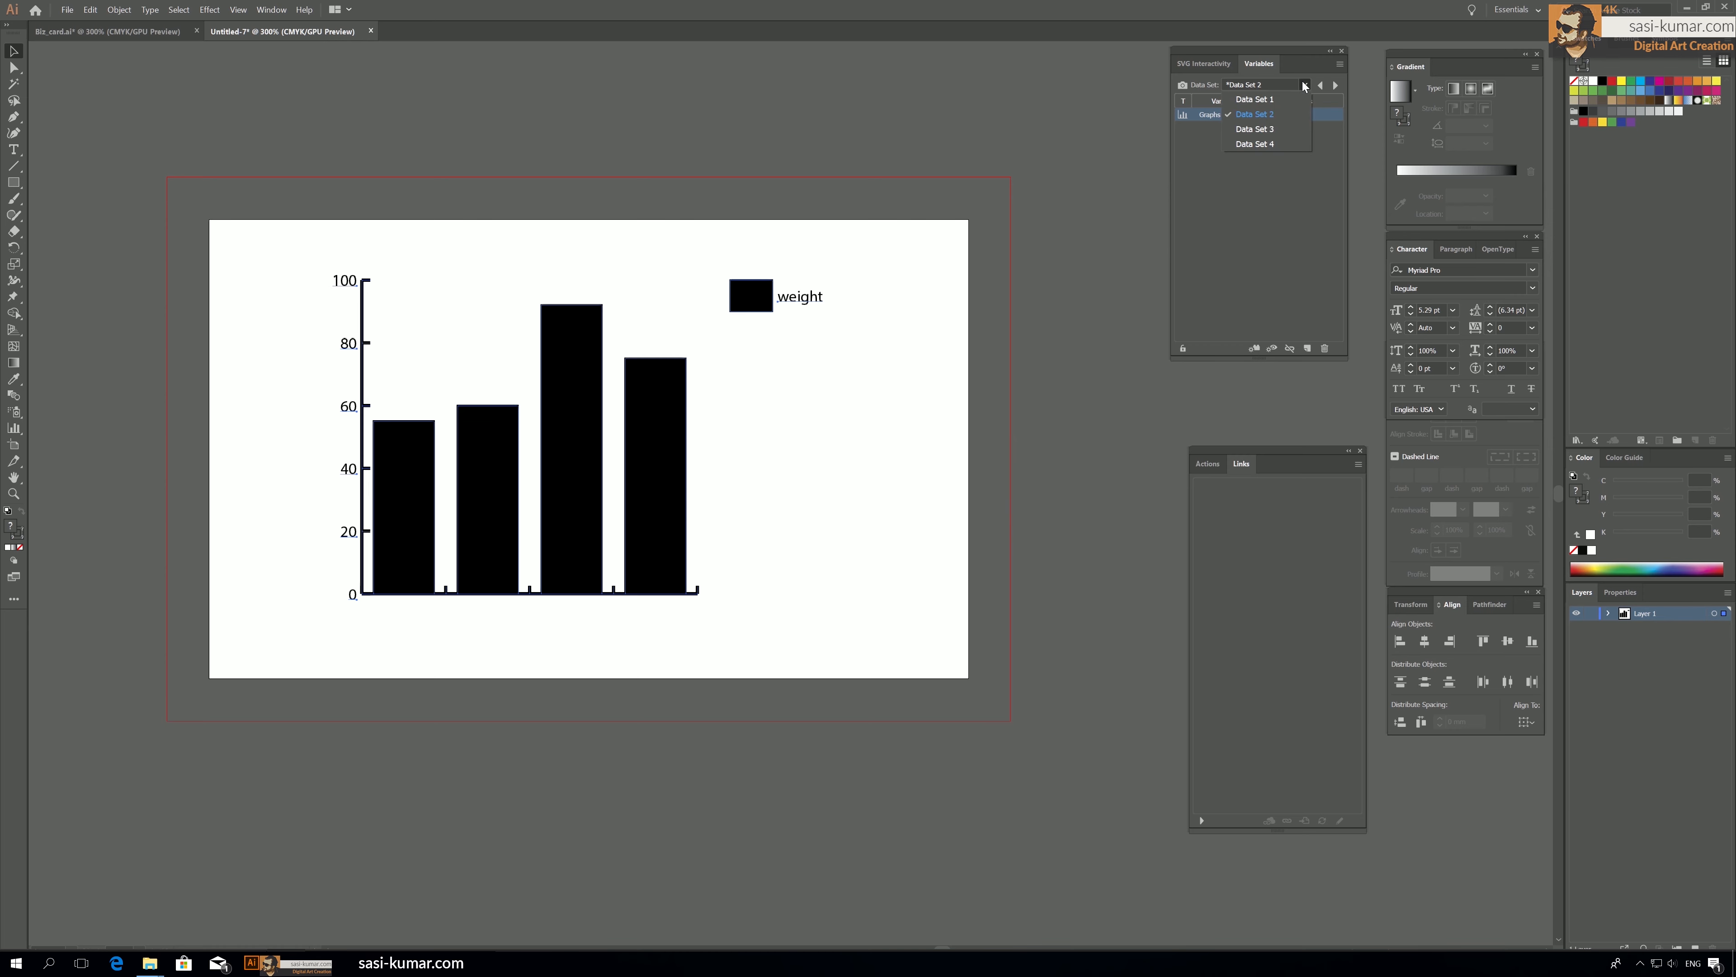
pyautogui.click(1257, 137)
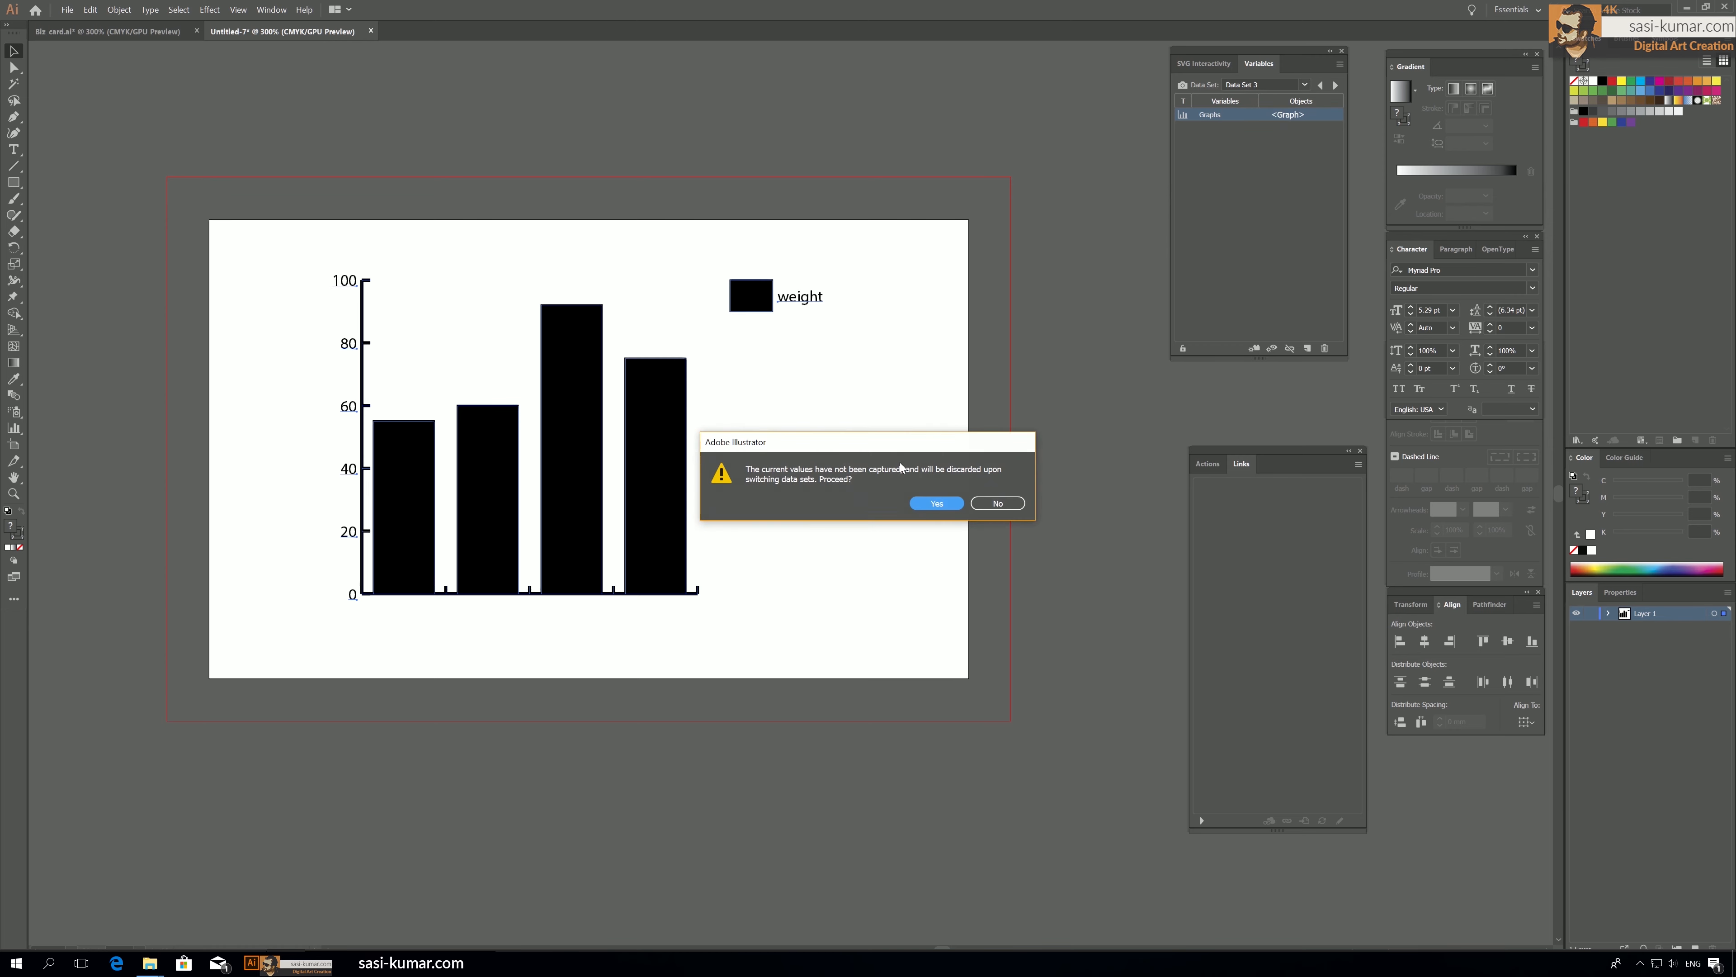
pyautogui.click(998, 502)
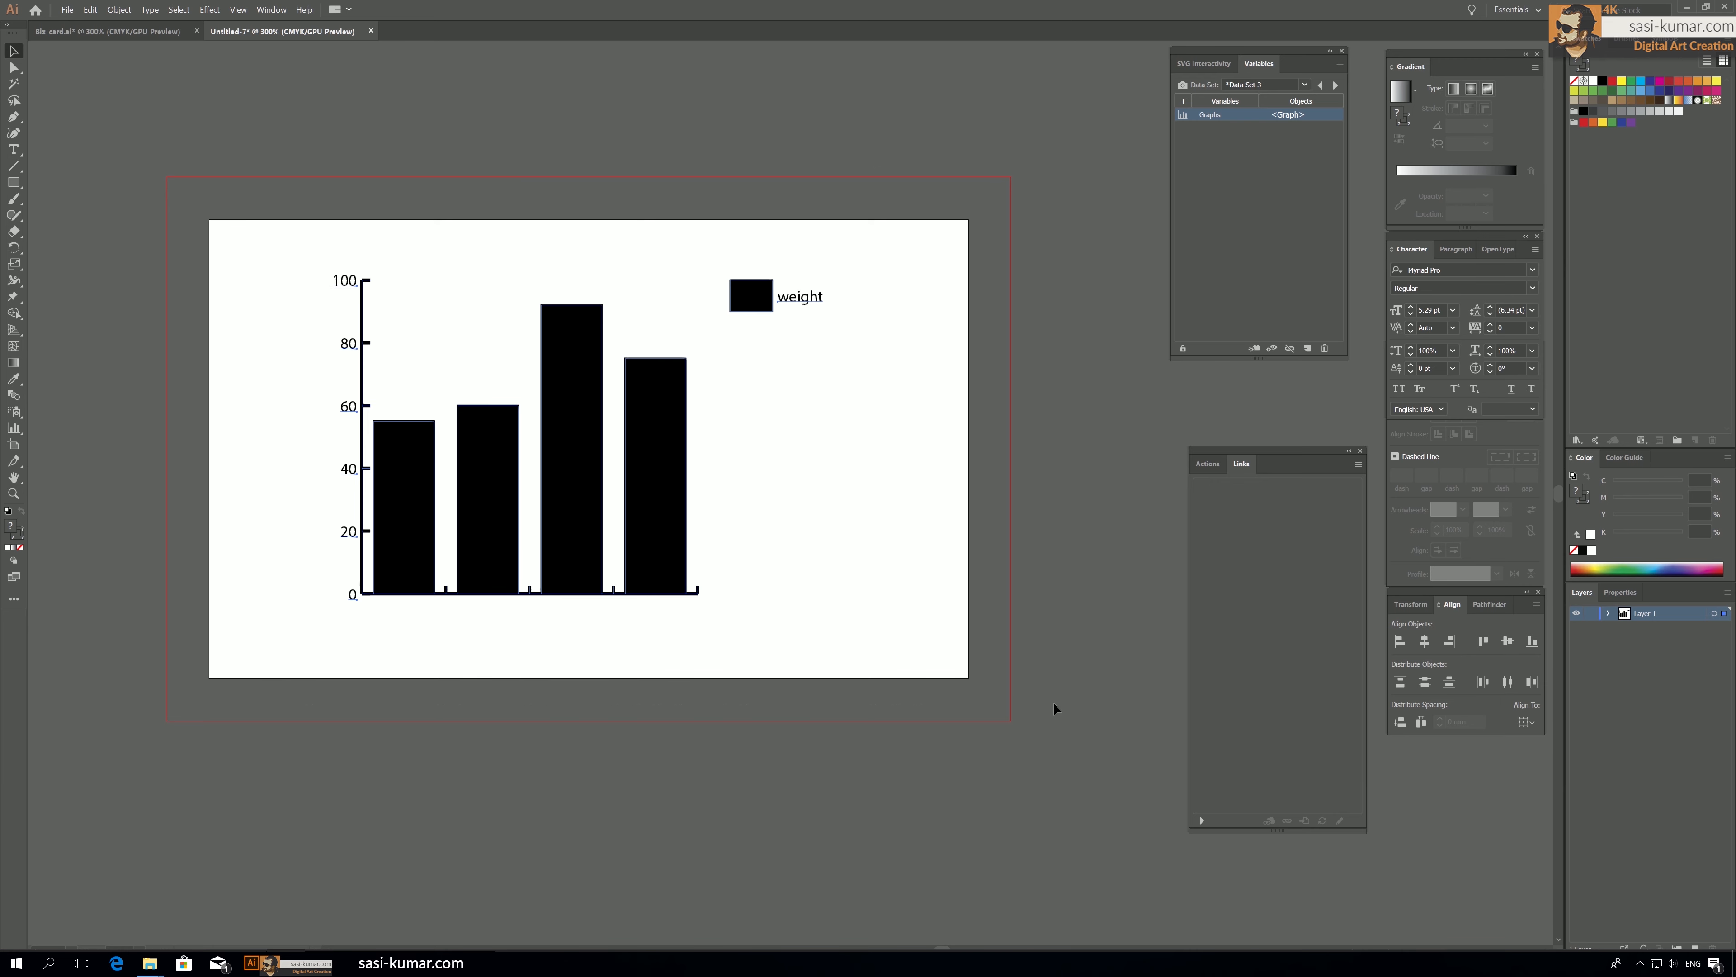
pyautogui.hotkey('ctrl', '-')
pyautogui.hotkey('ctrl', '-')
pyautogui.hotkey('ctrl', '+')
pyautogui.hotkey('ctrl', '+')
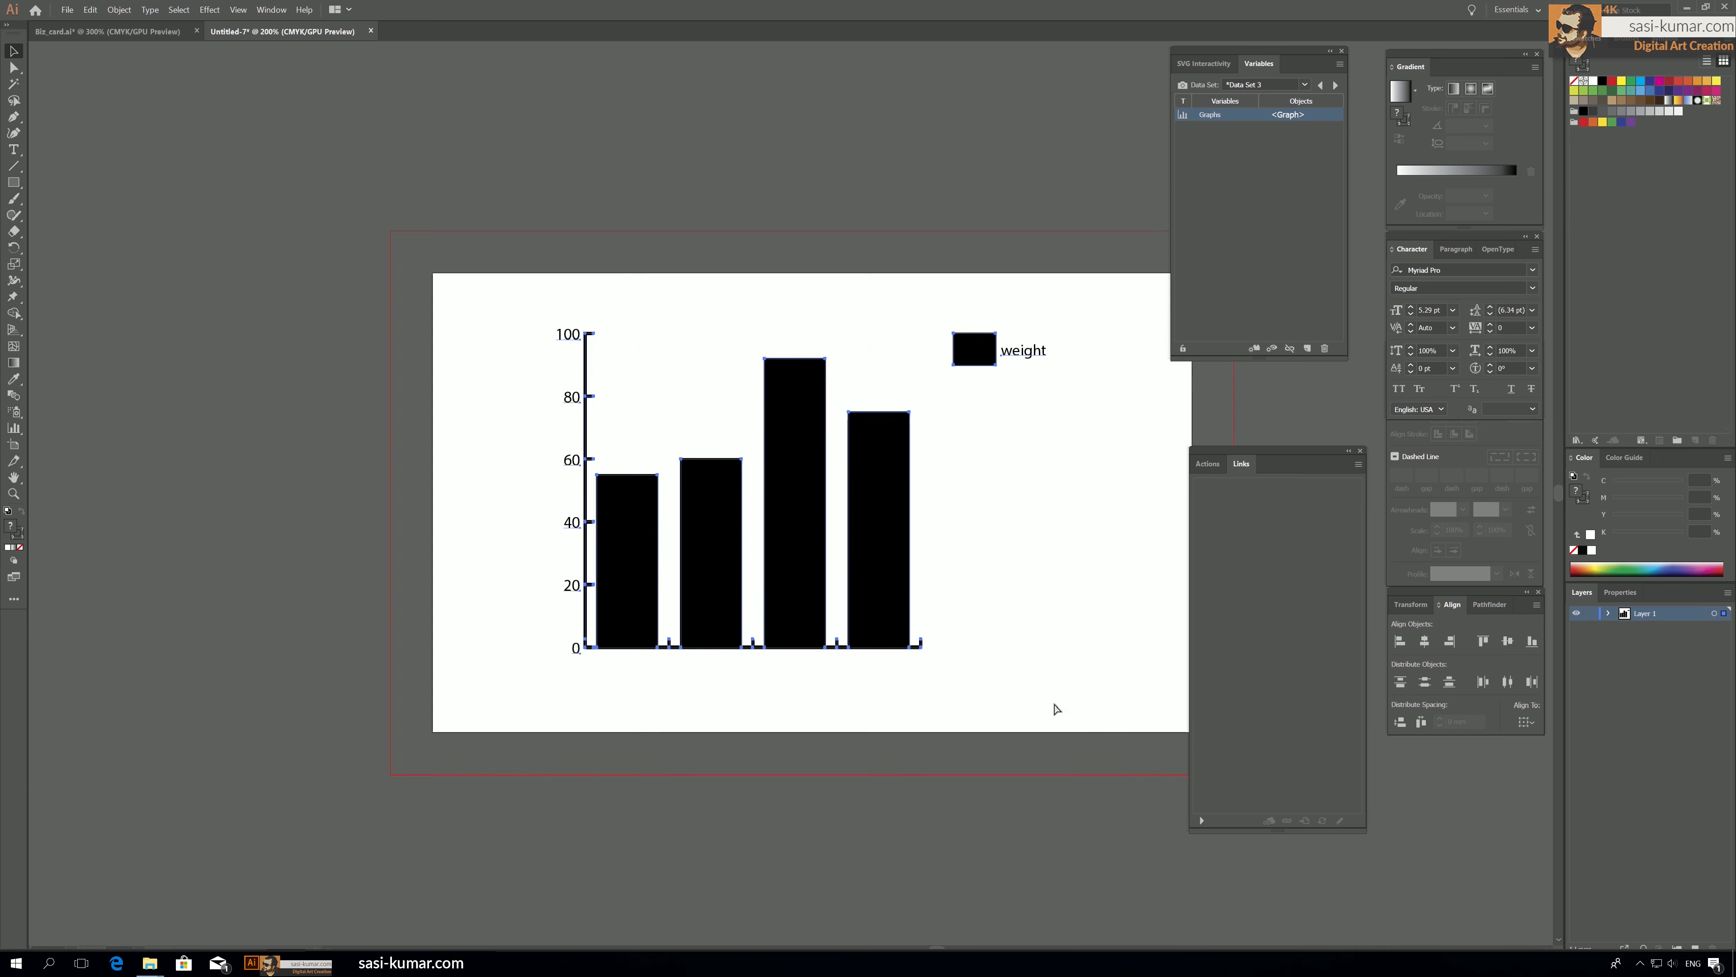
pyautogui.moveTo(969, 589); pyautogui.dragTo(831, 555)
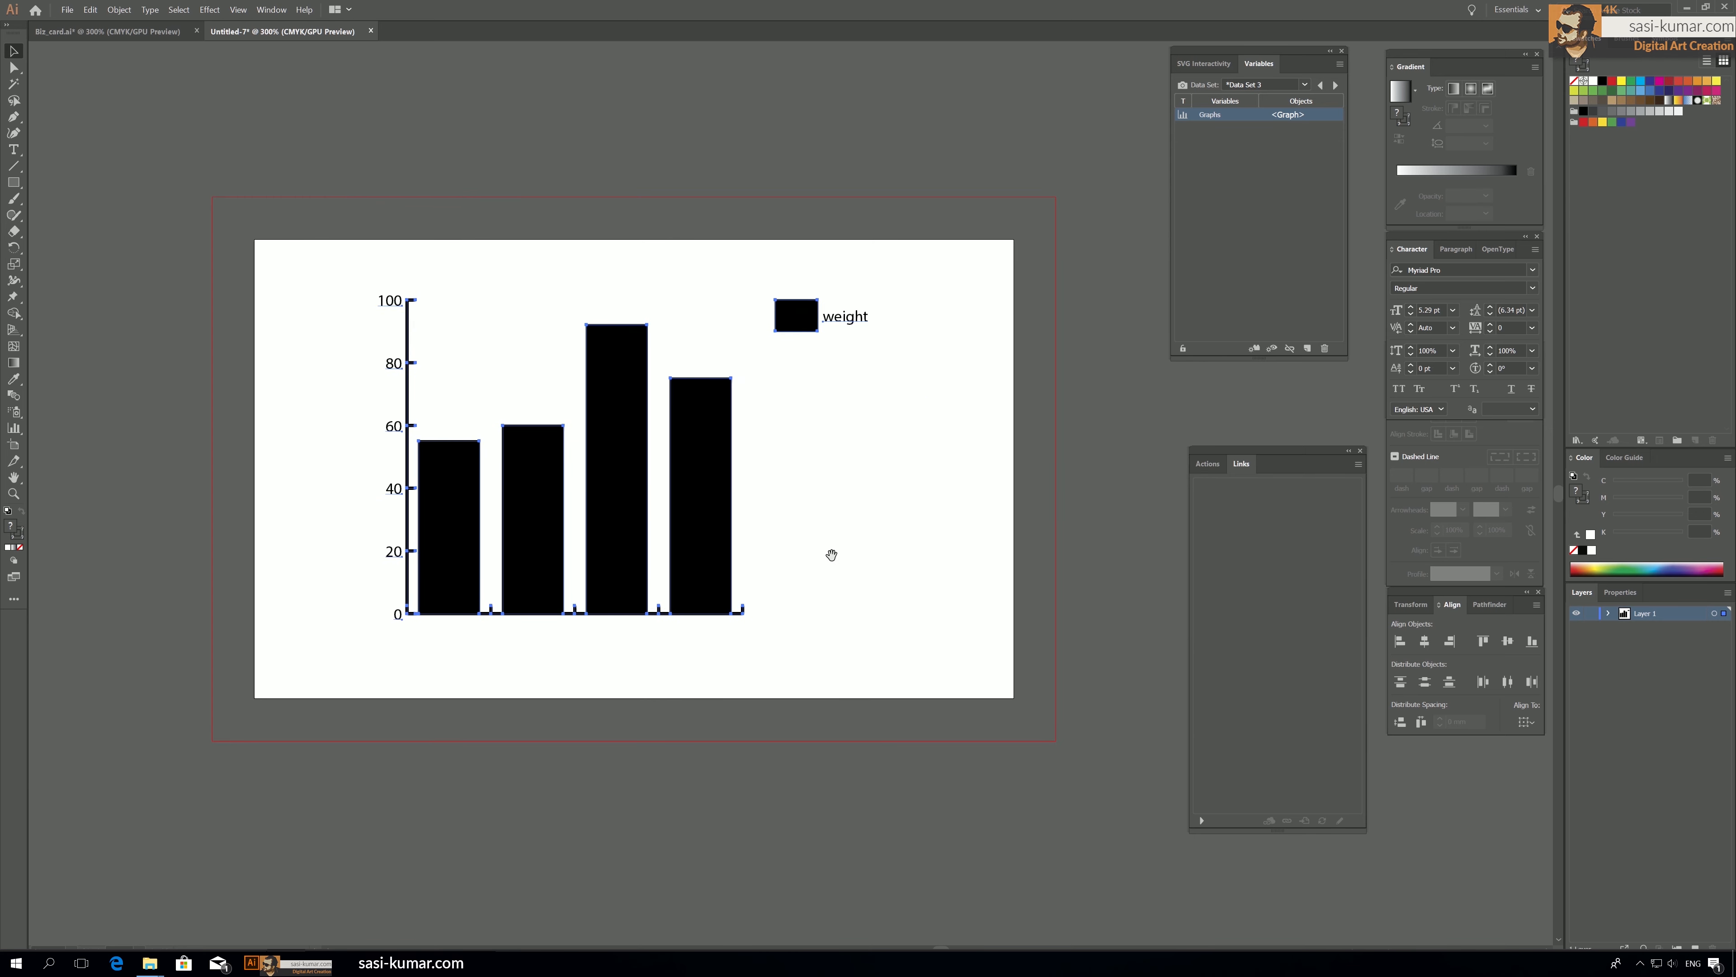